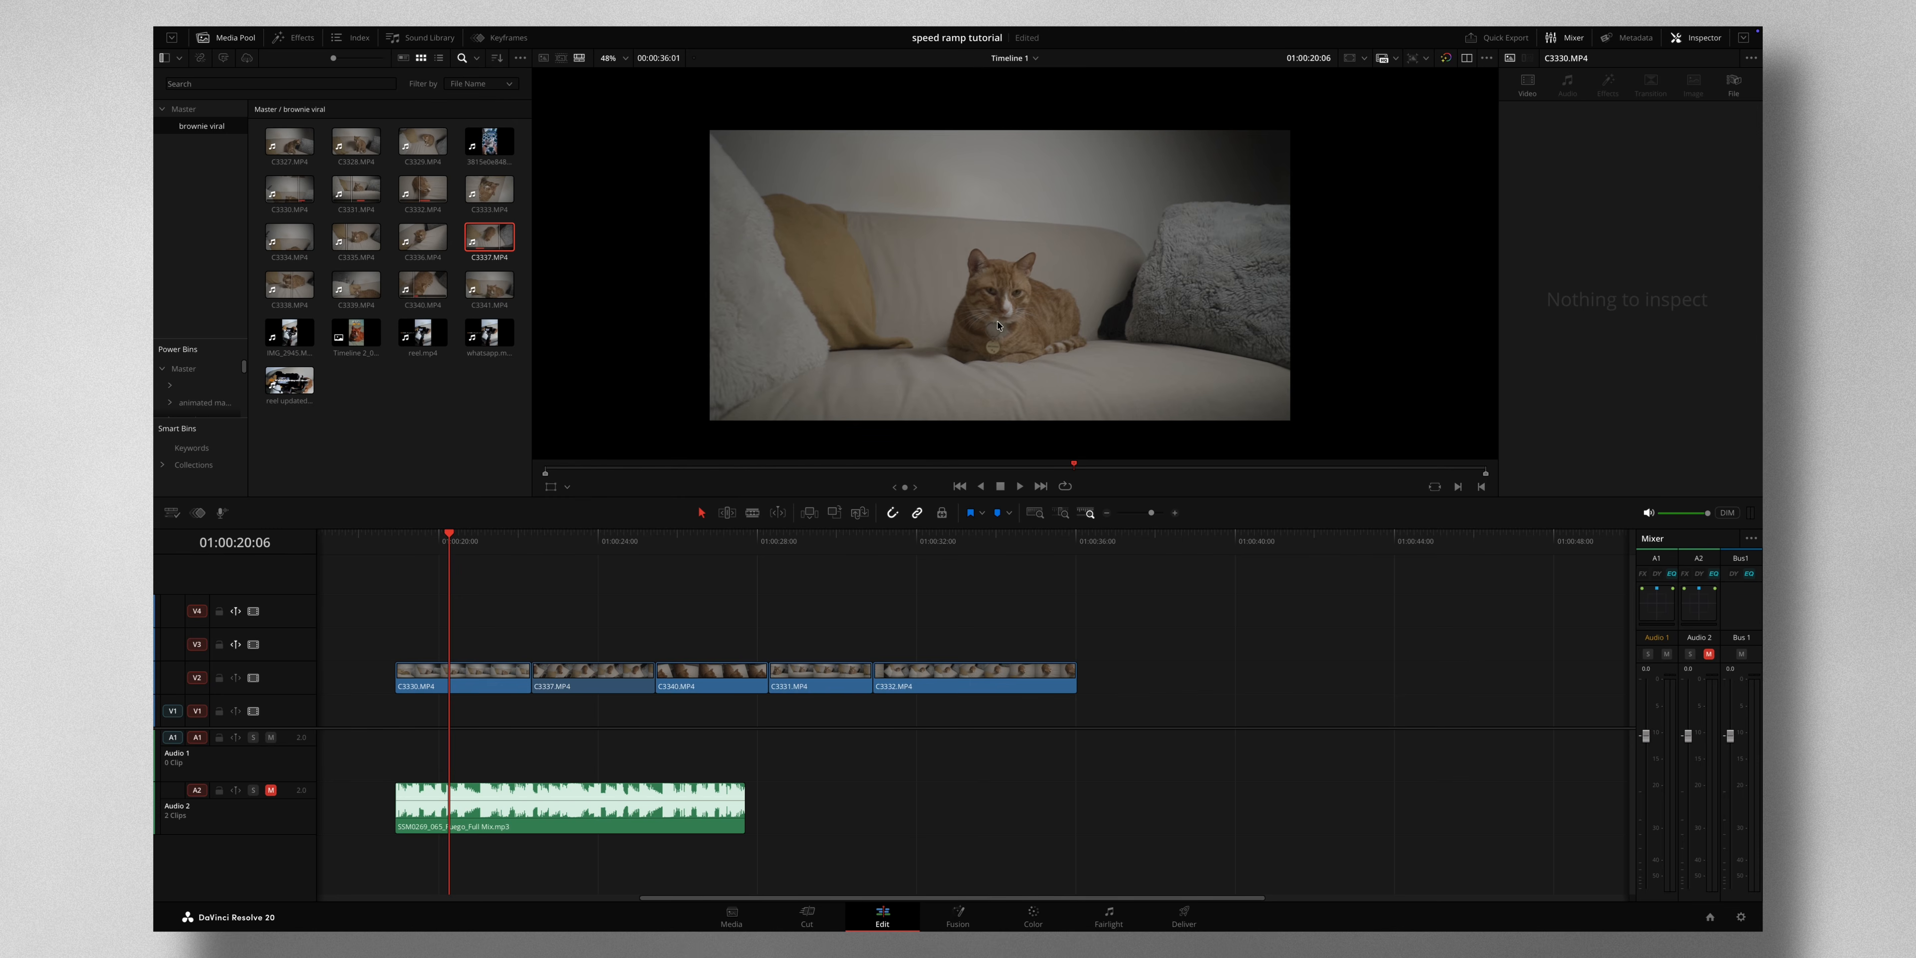
Play the sequence from its start and convert the first clip, C3330.MP4, into a new Fusion clip.
left_click(394, 539)
key("space")
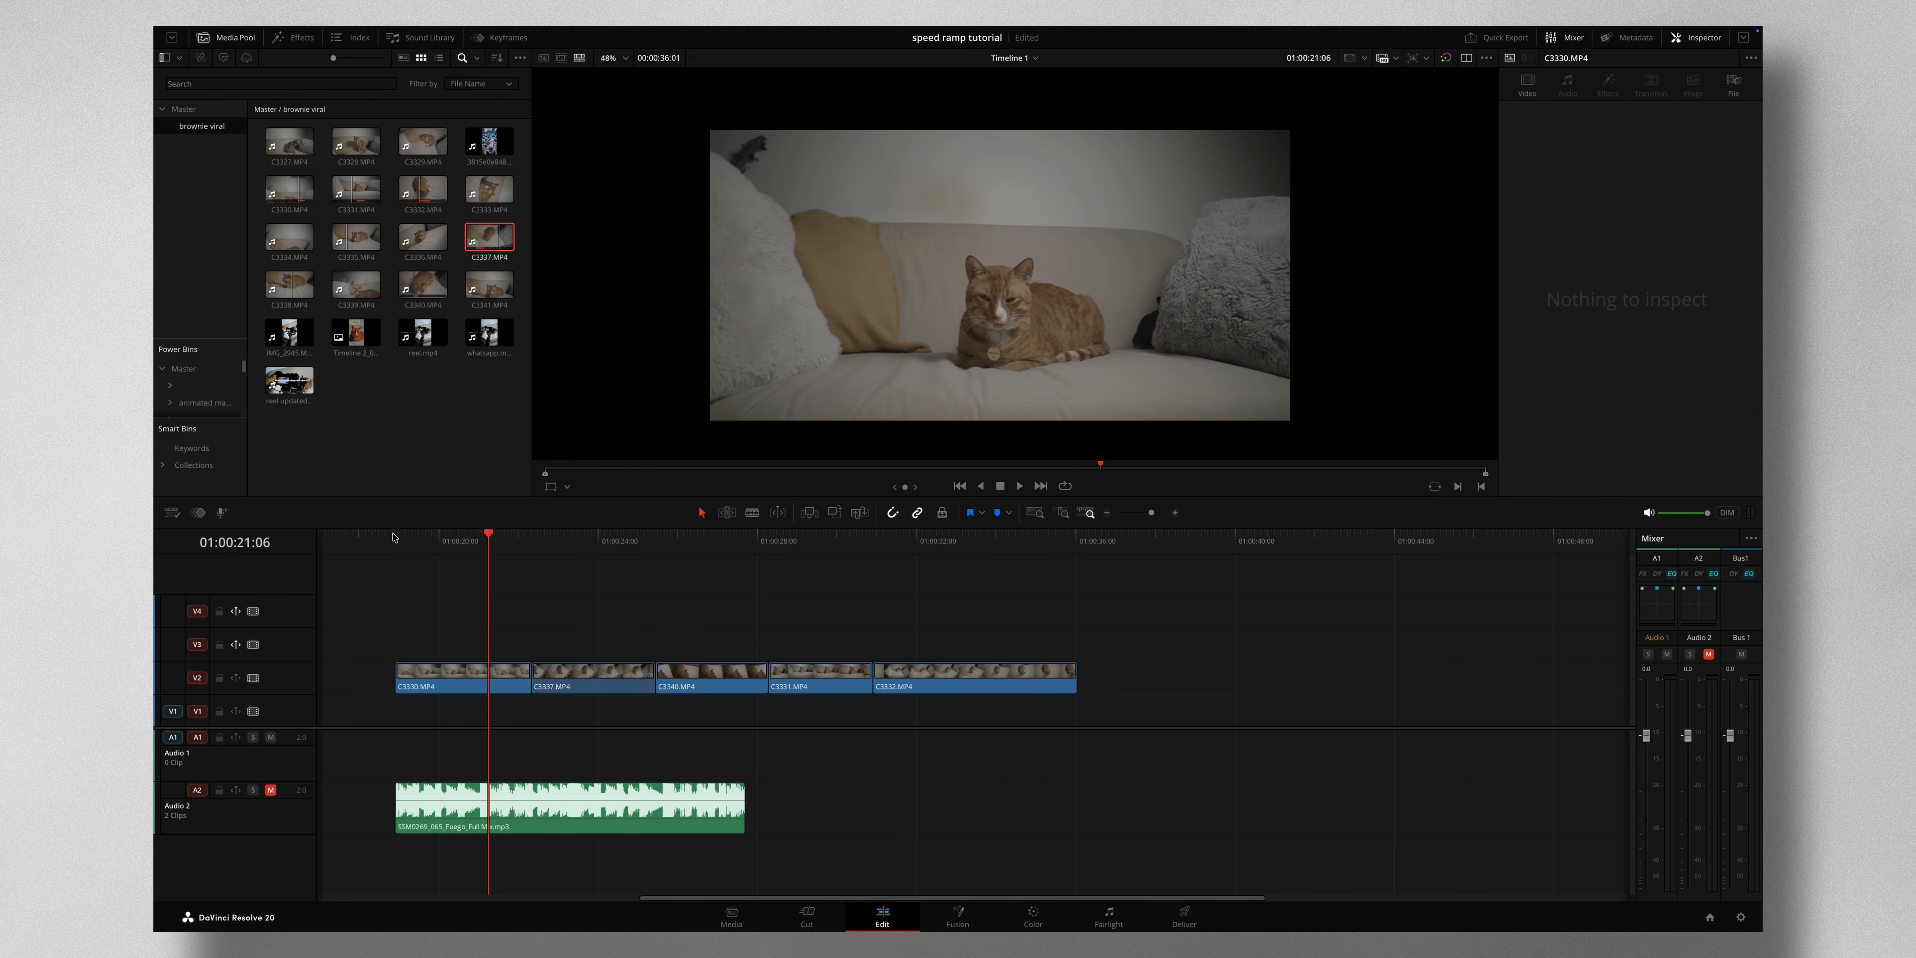
left_click(462, 676)
right_click(462, 679)
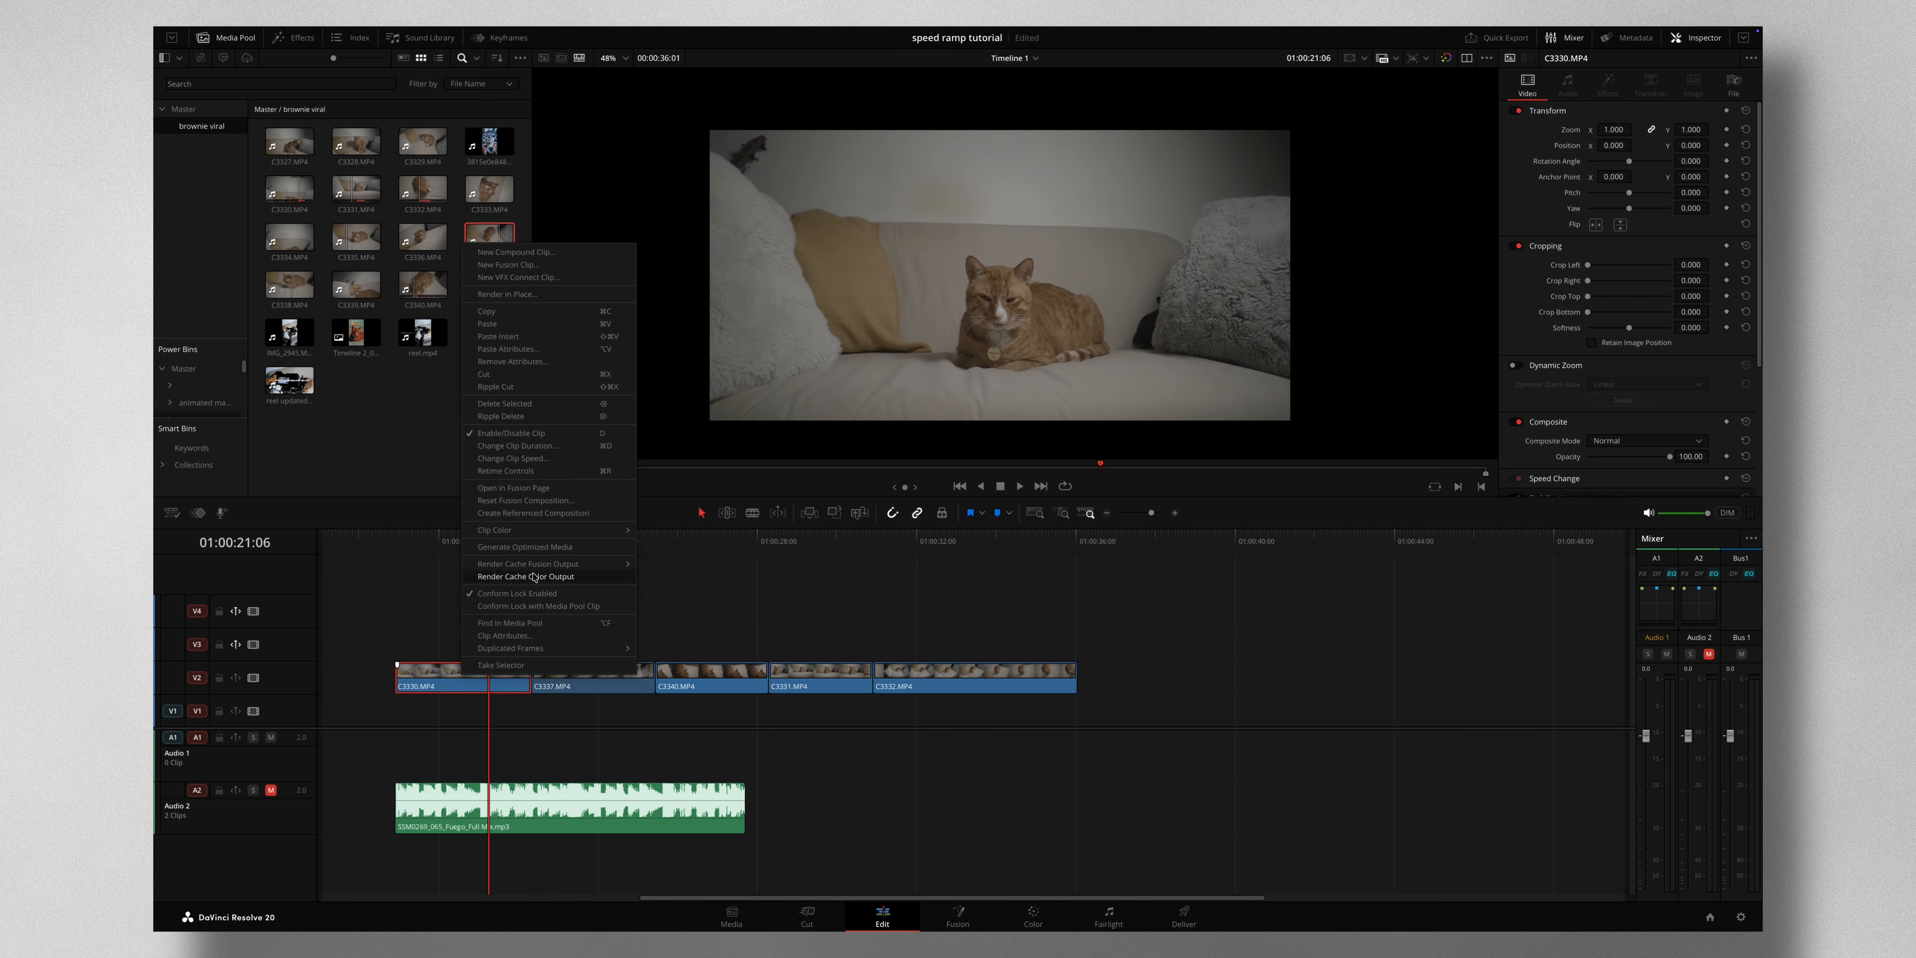
left_click(570, 270)
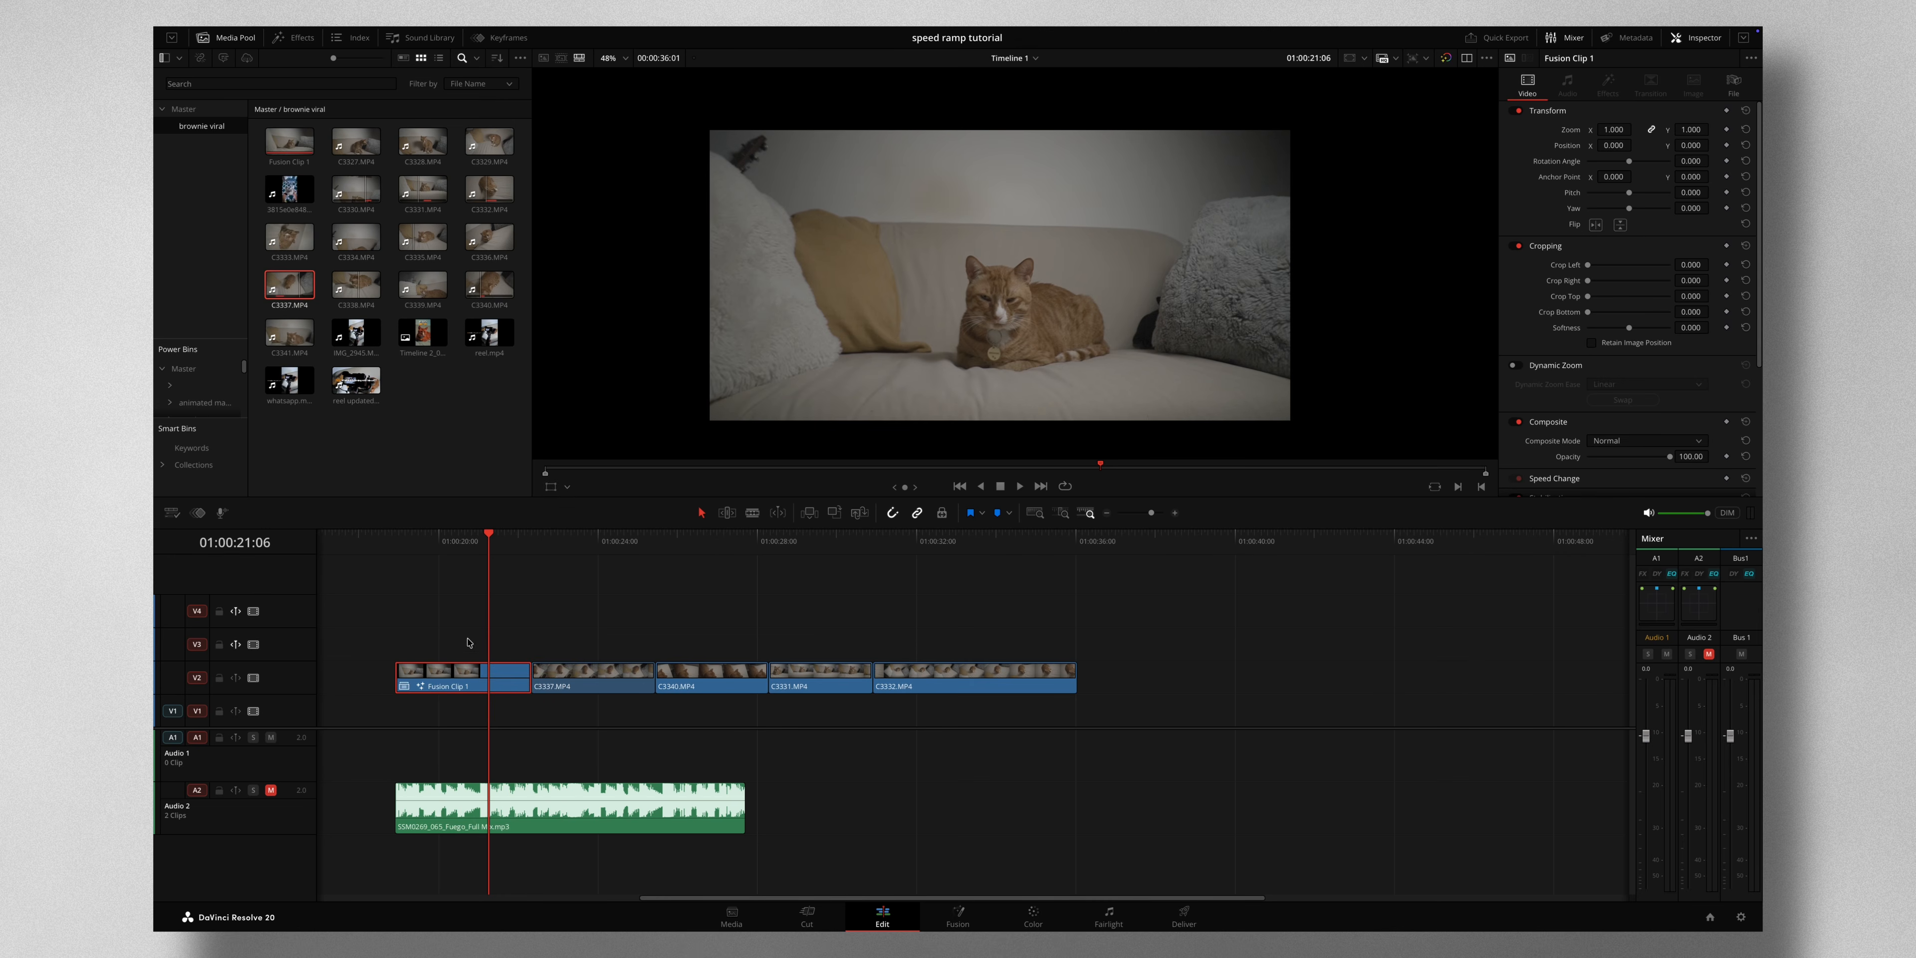
Open the new Fusion clip in the Fusion page with a single viewer and insert a Tracker node after MediaIn1.
key("shift+5")
left_click(1469, 62)
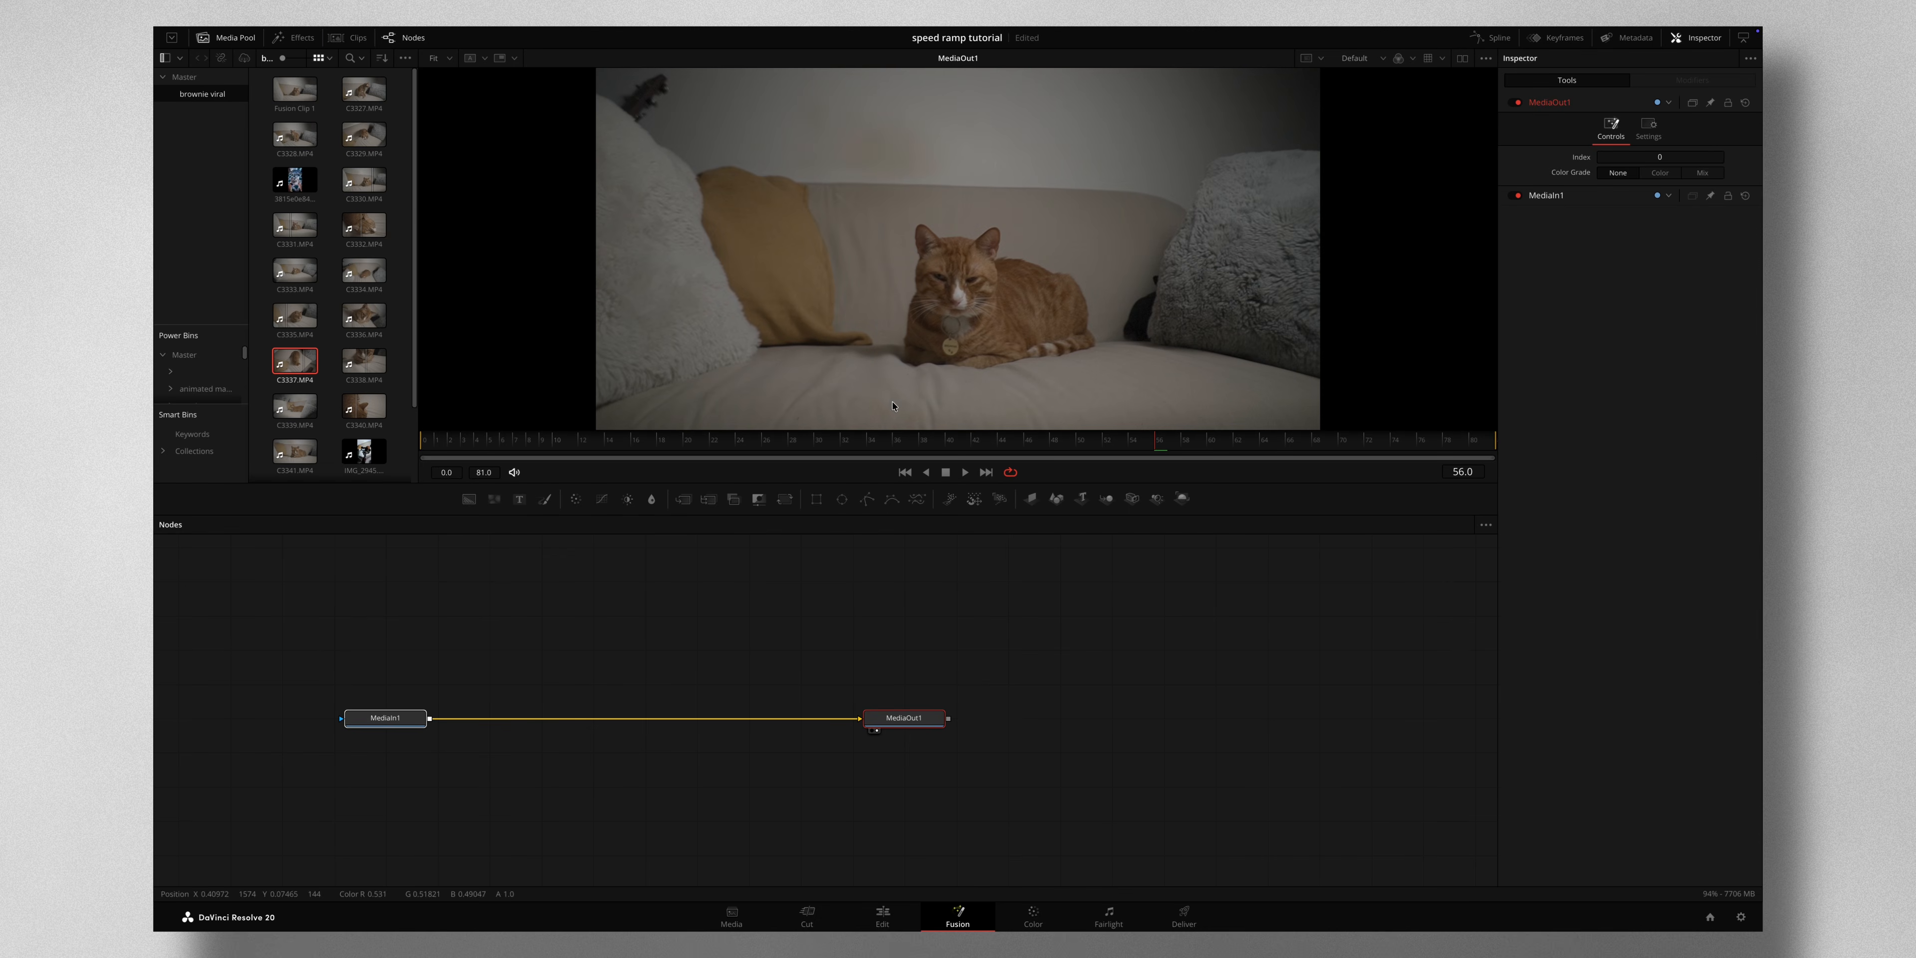
left_click(393, 728)
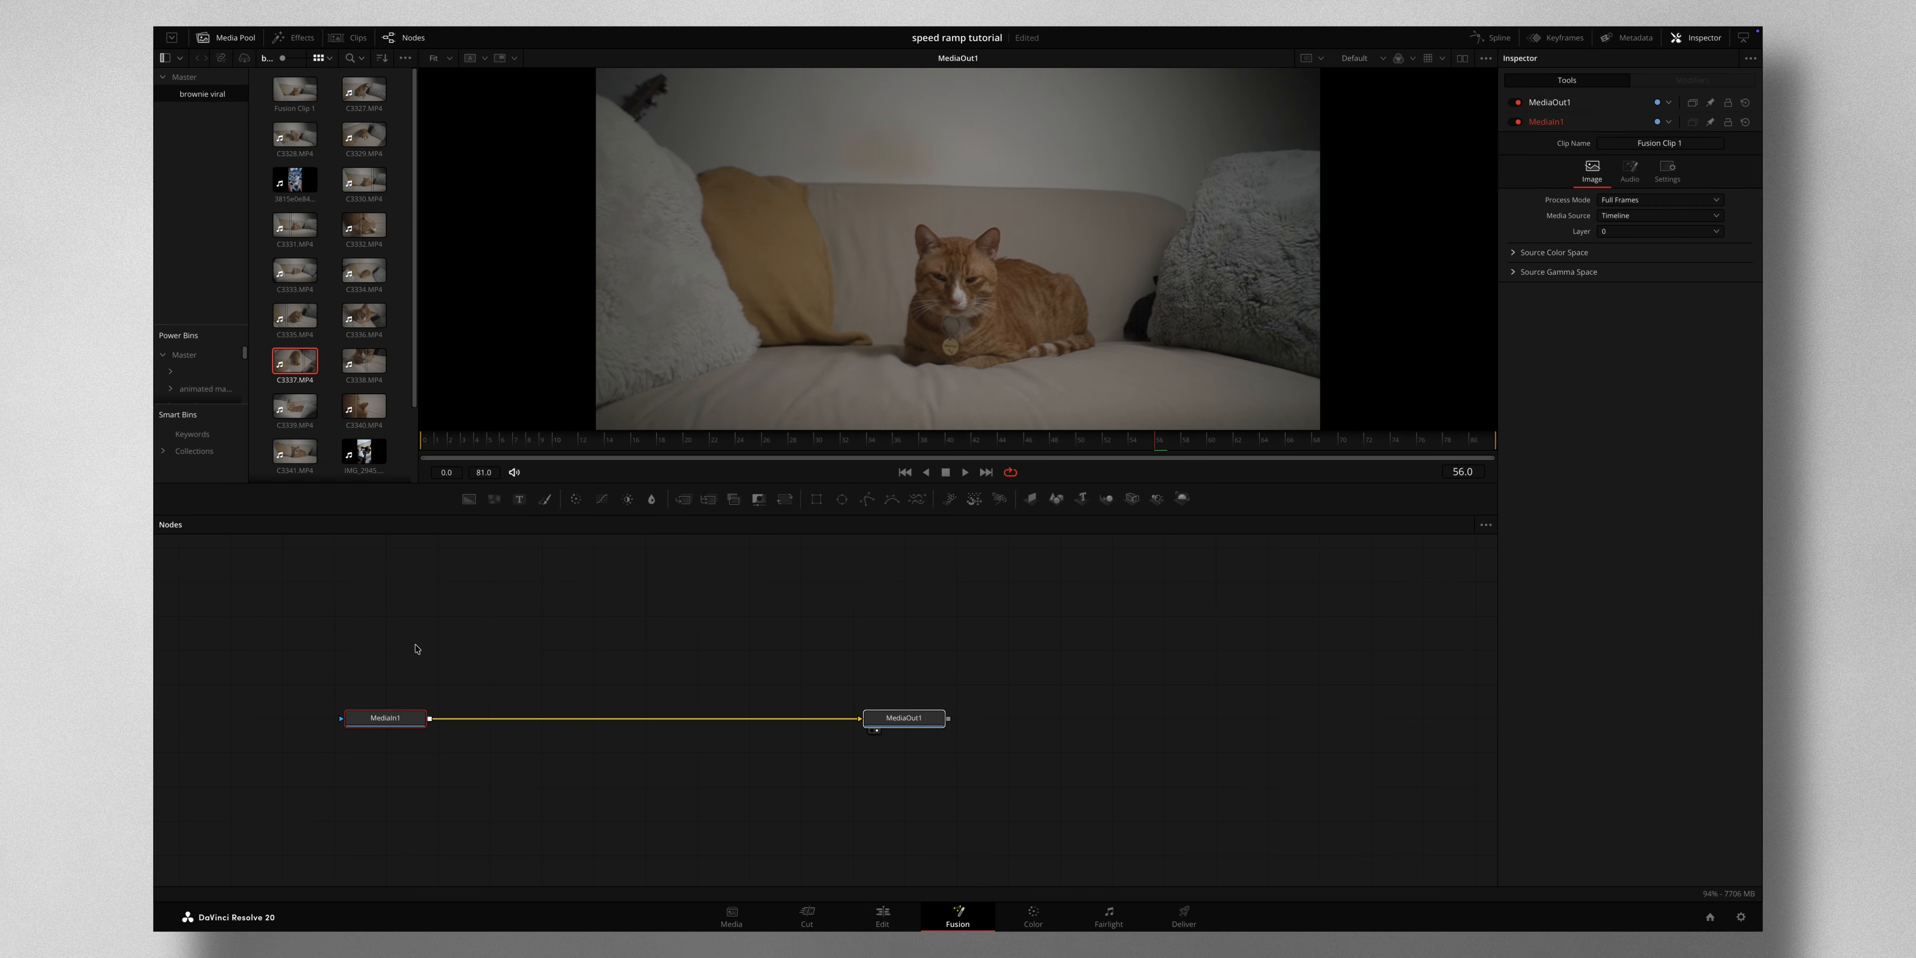
key("shift+space")
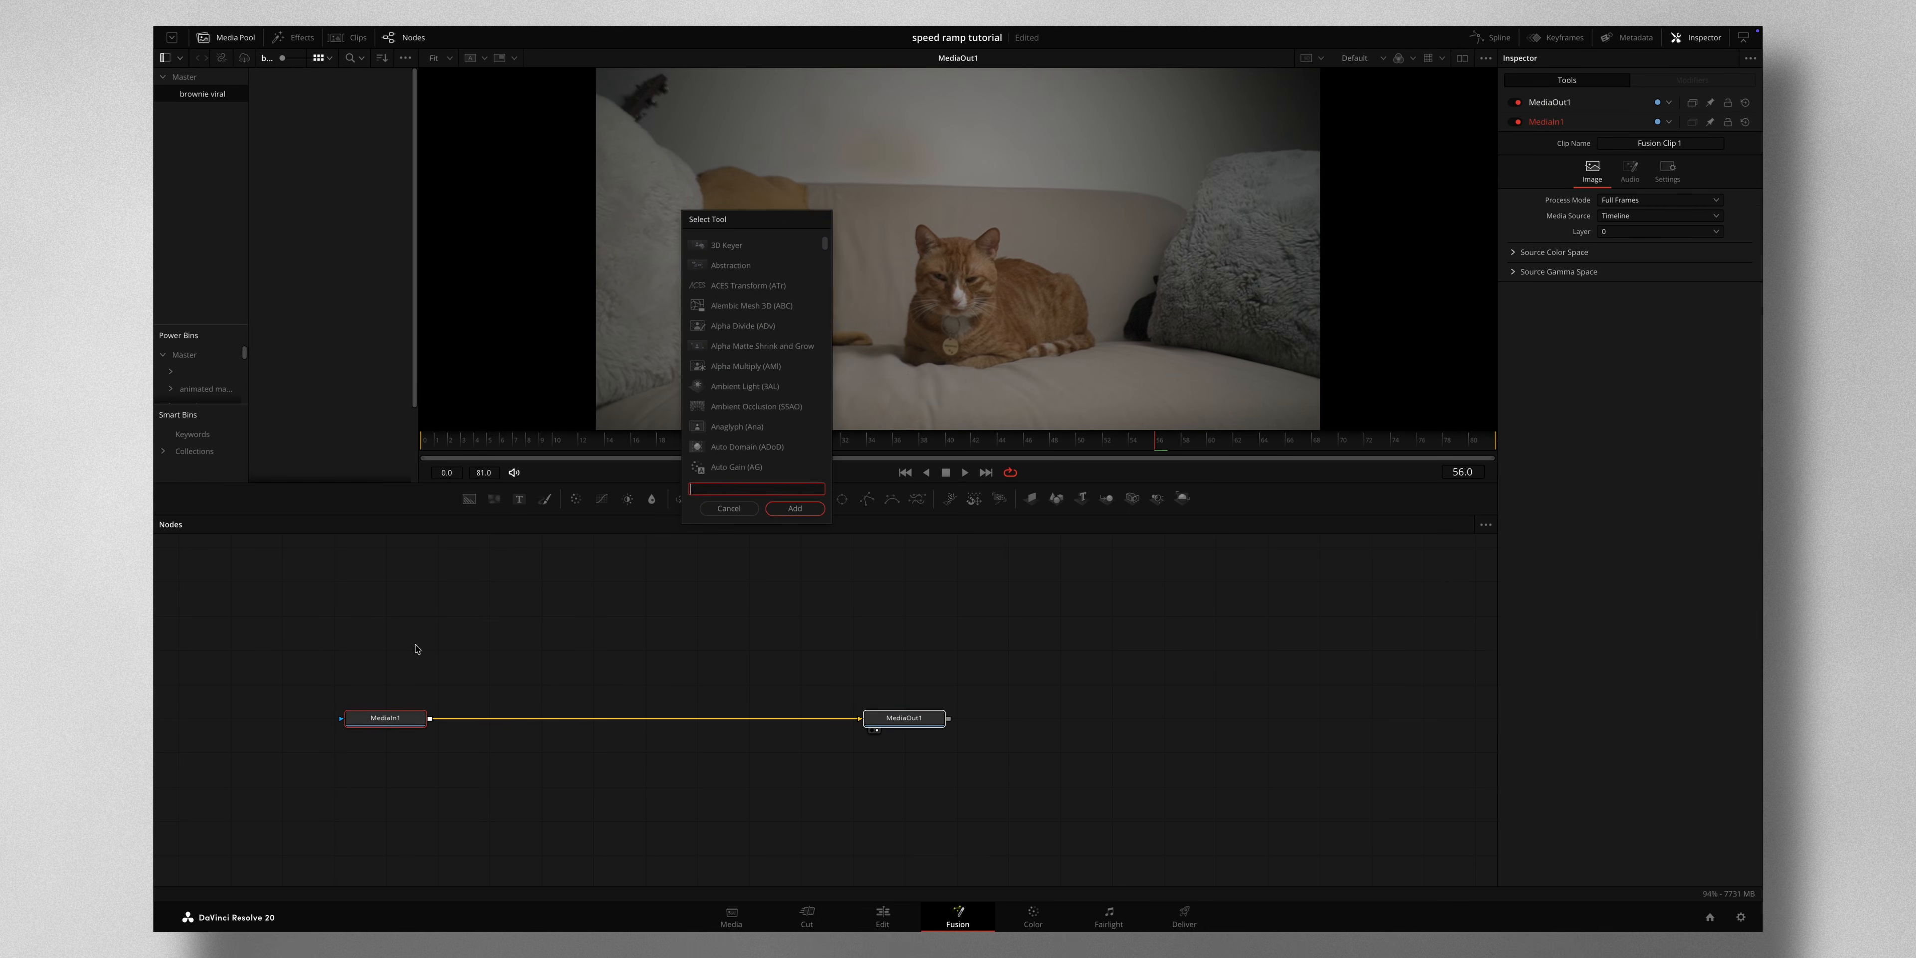
type("trac")
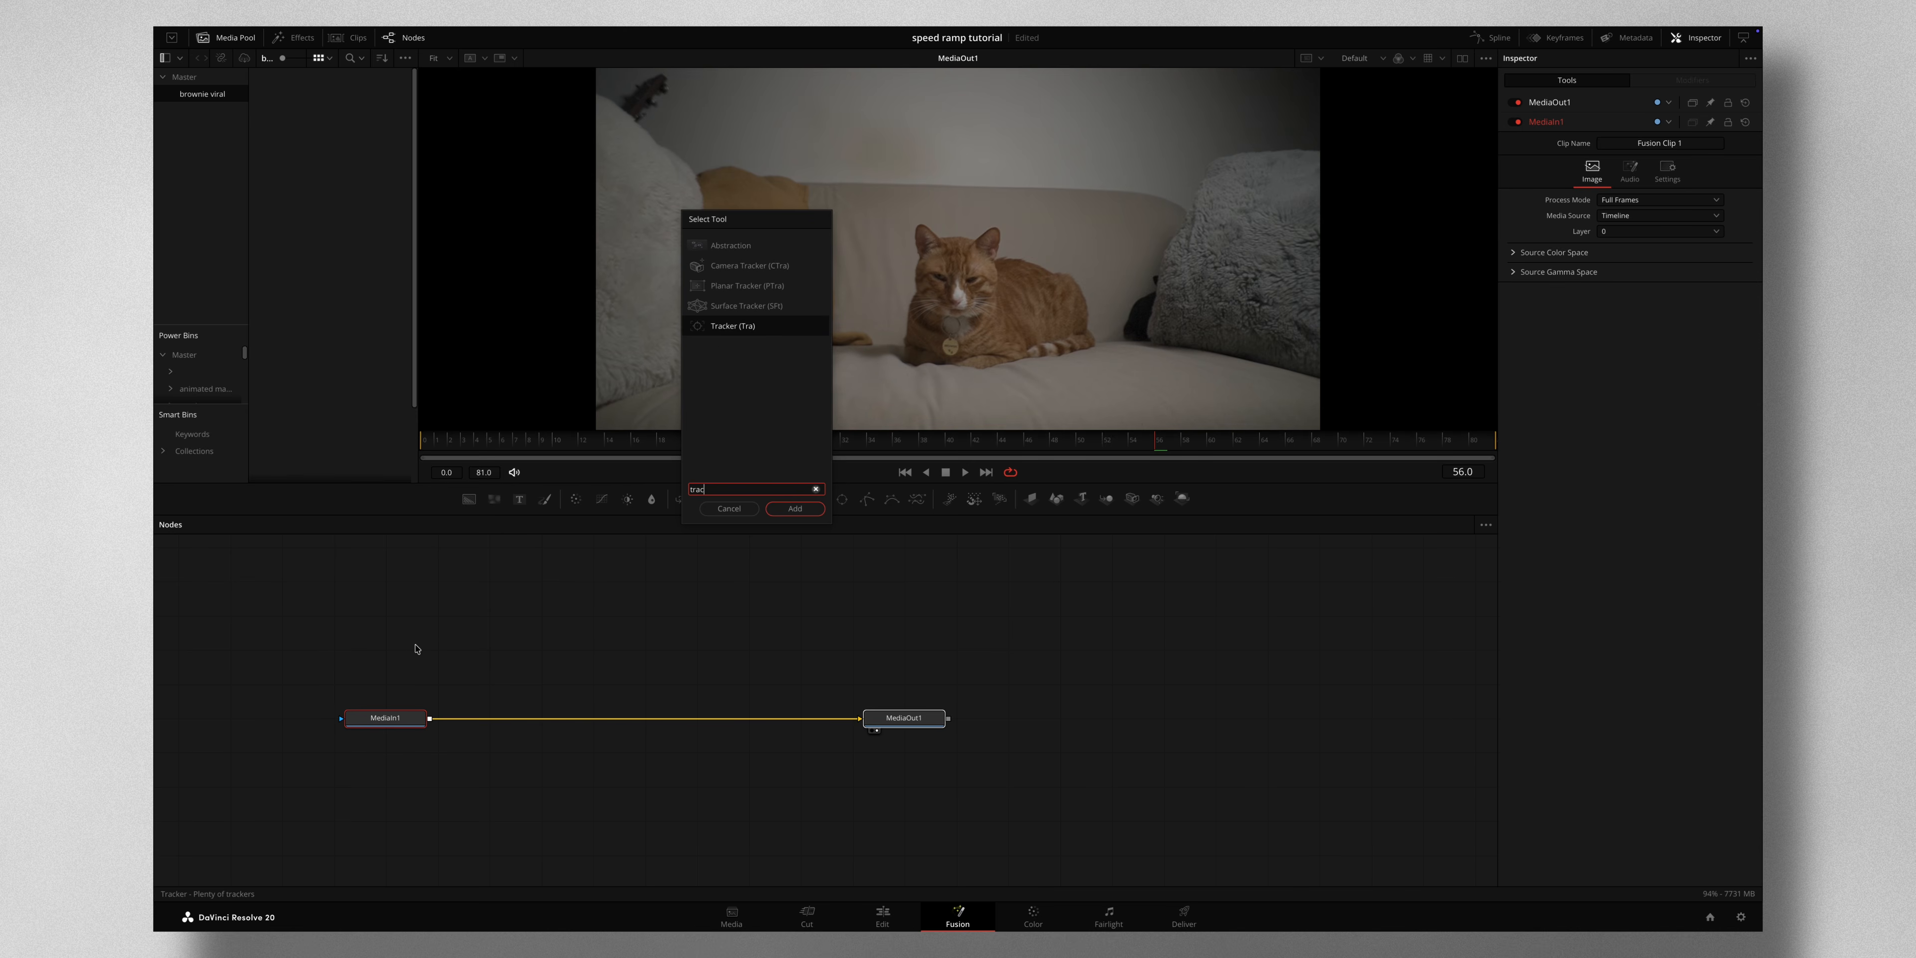
left_click(793, 509)
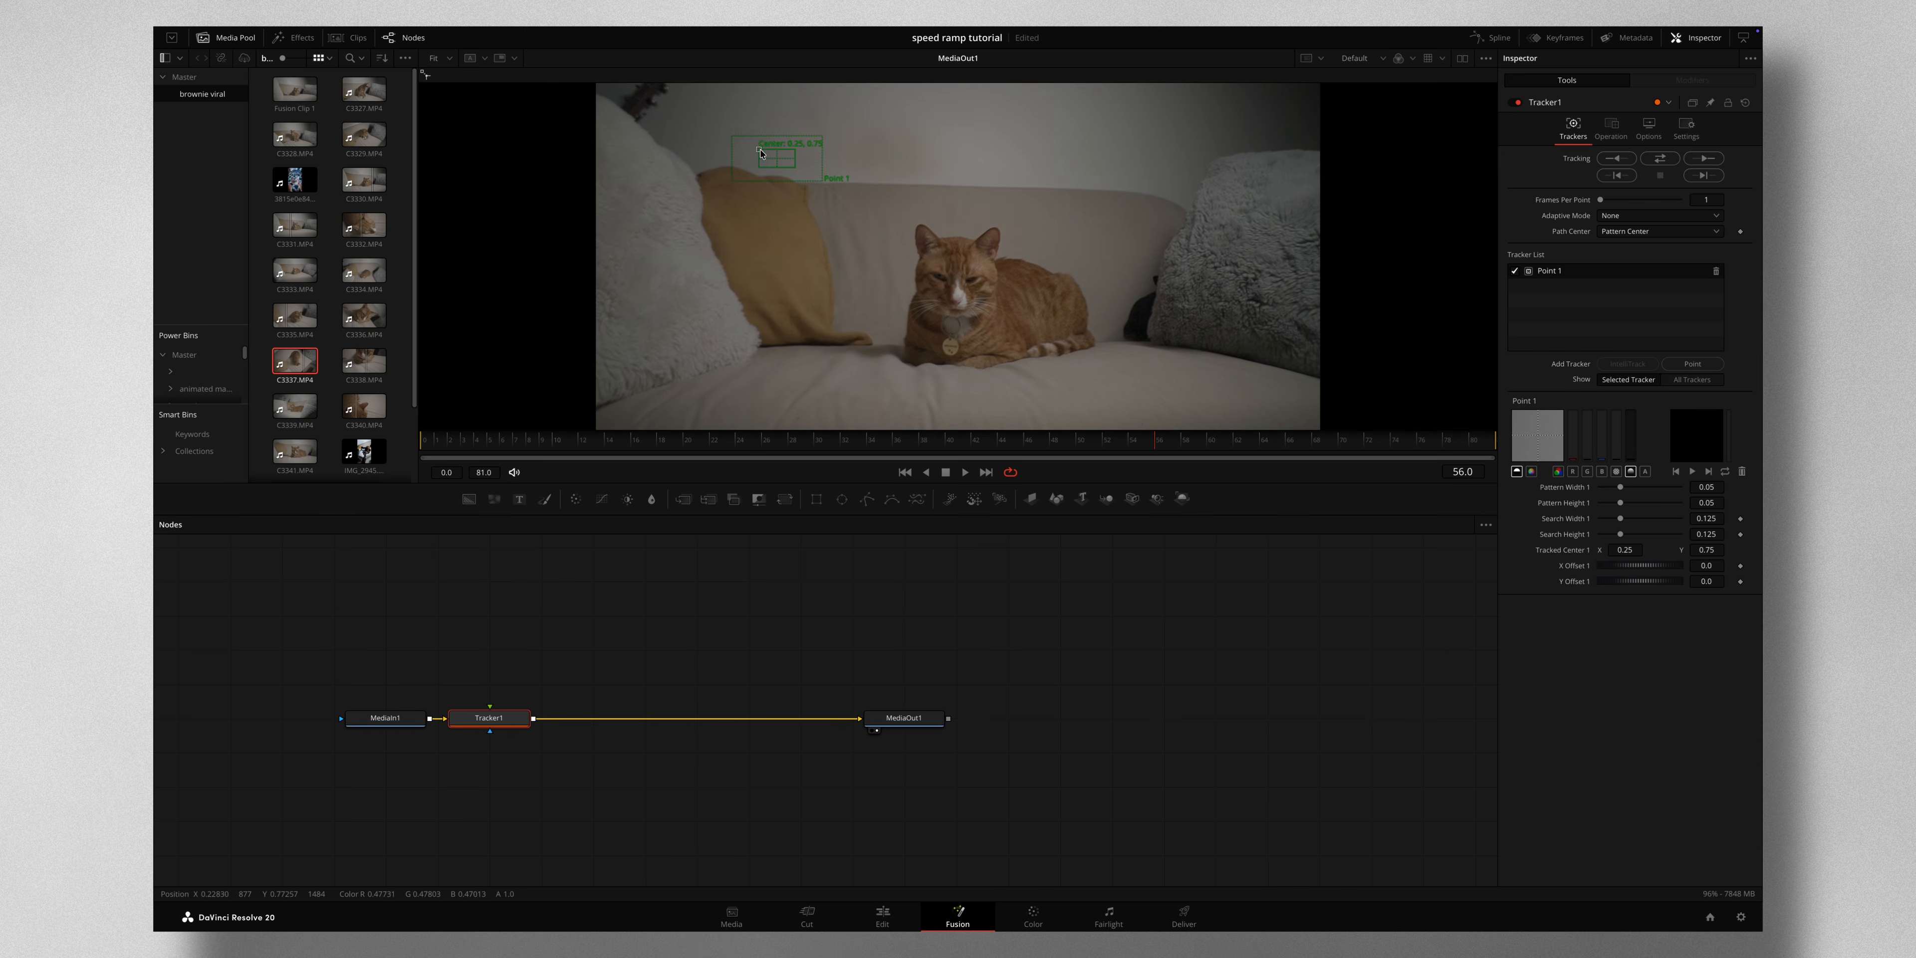
Fit the tracker box around the cat's ear on the image's left, set Adaptive Mode to Best match, and track both directions.
left_click_drag(760, 153, 939, 246)
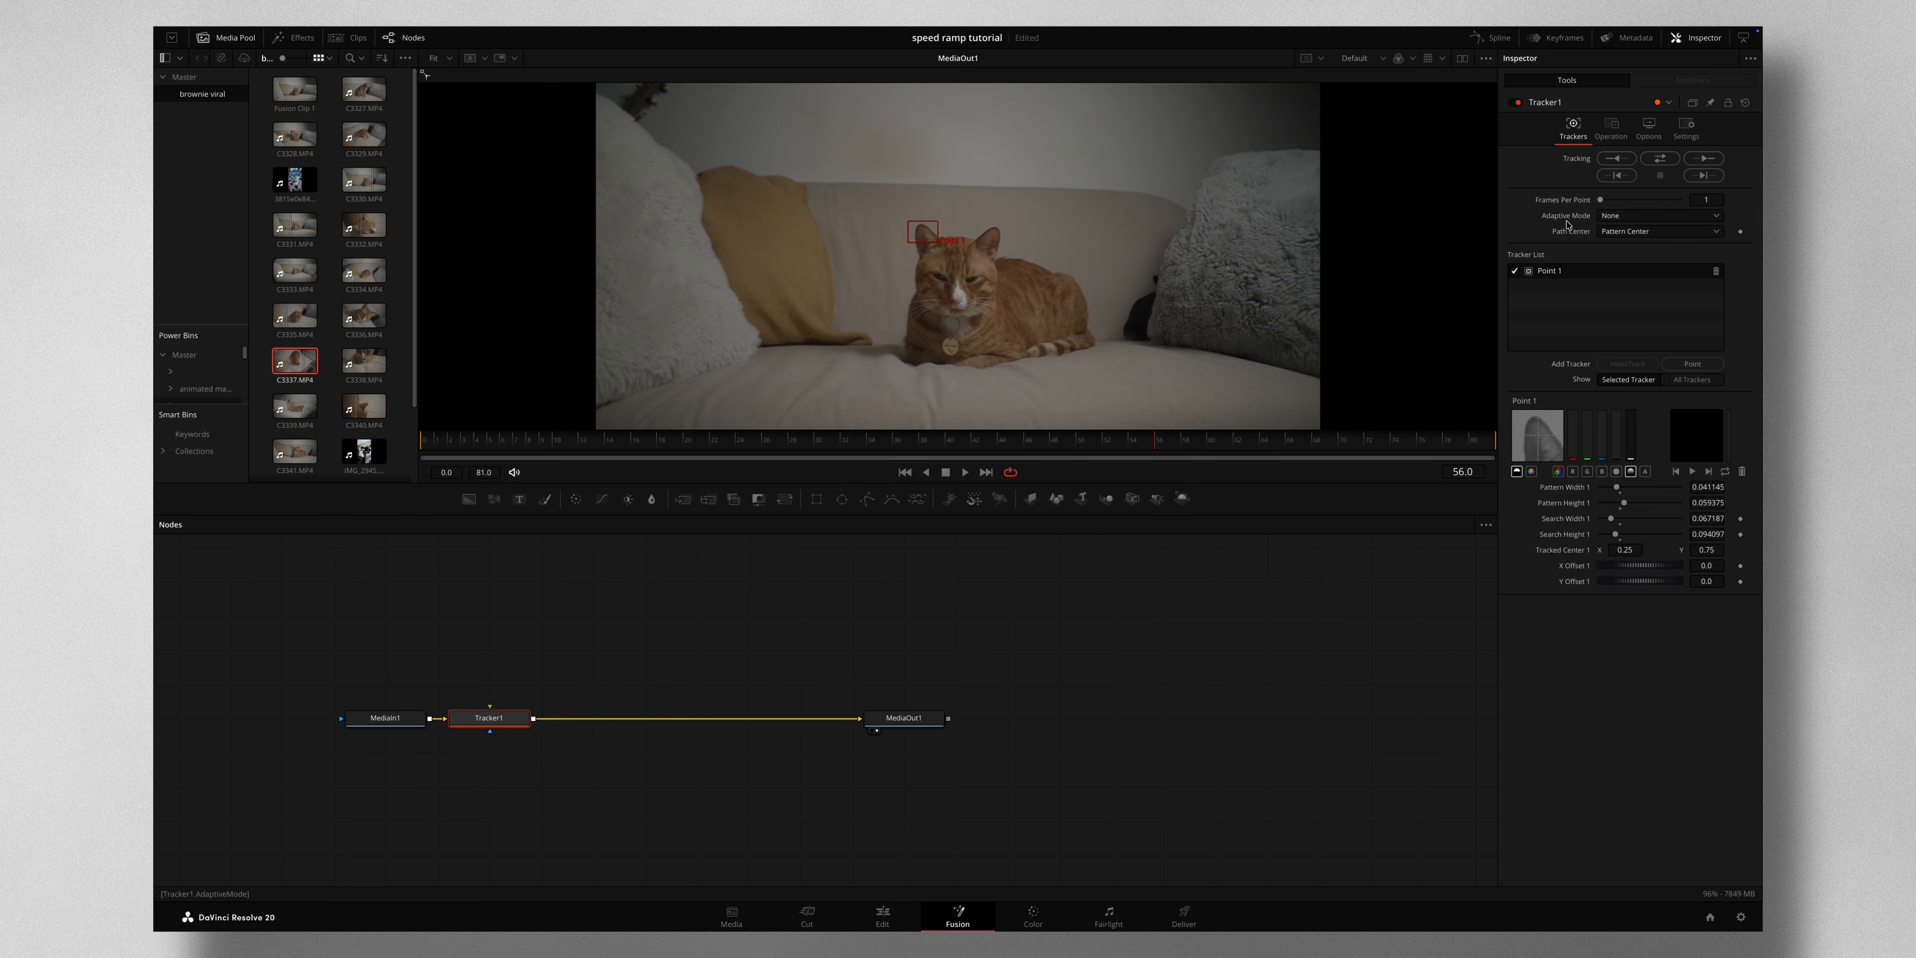
left_click(1626, 223)
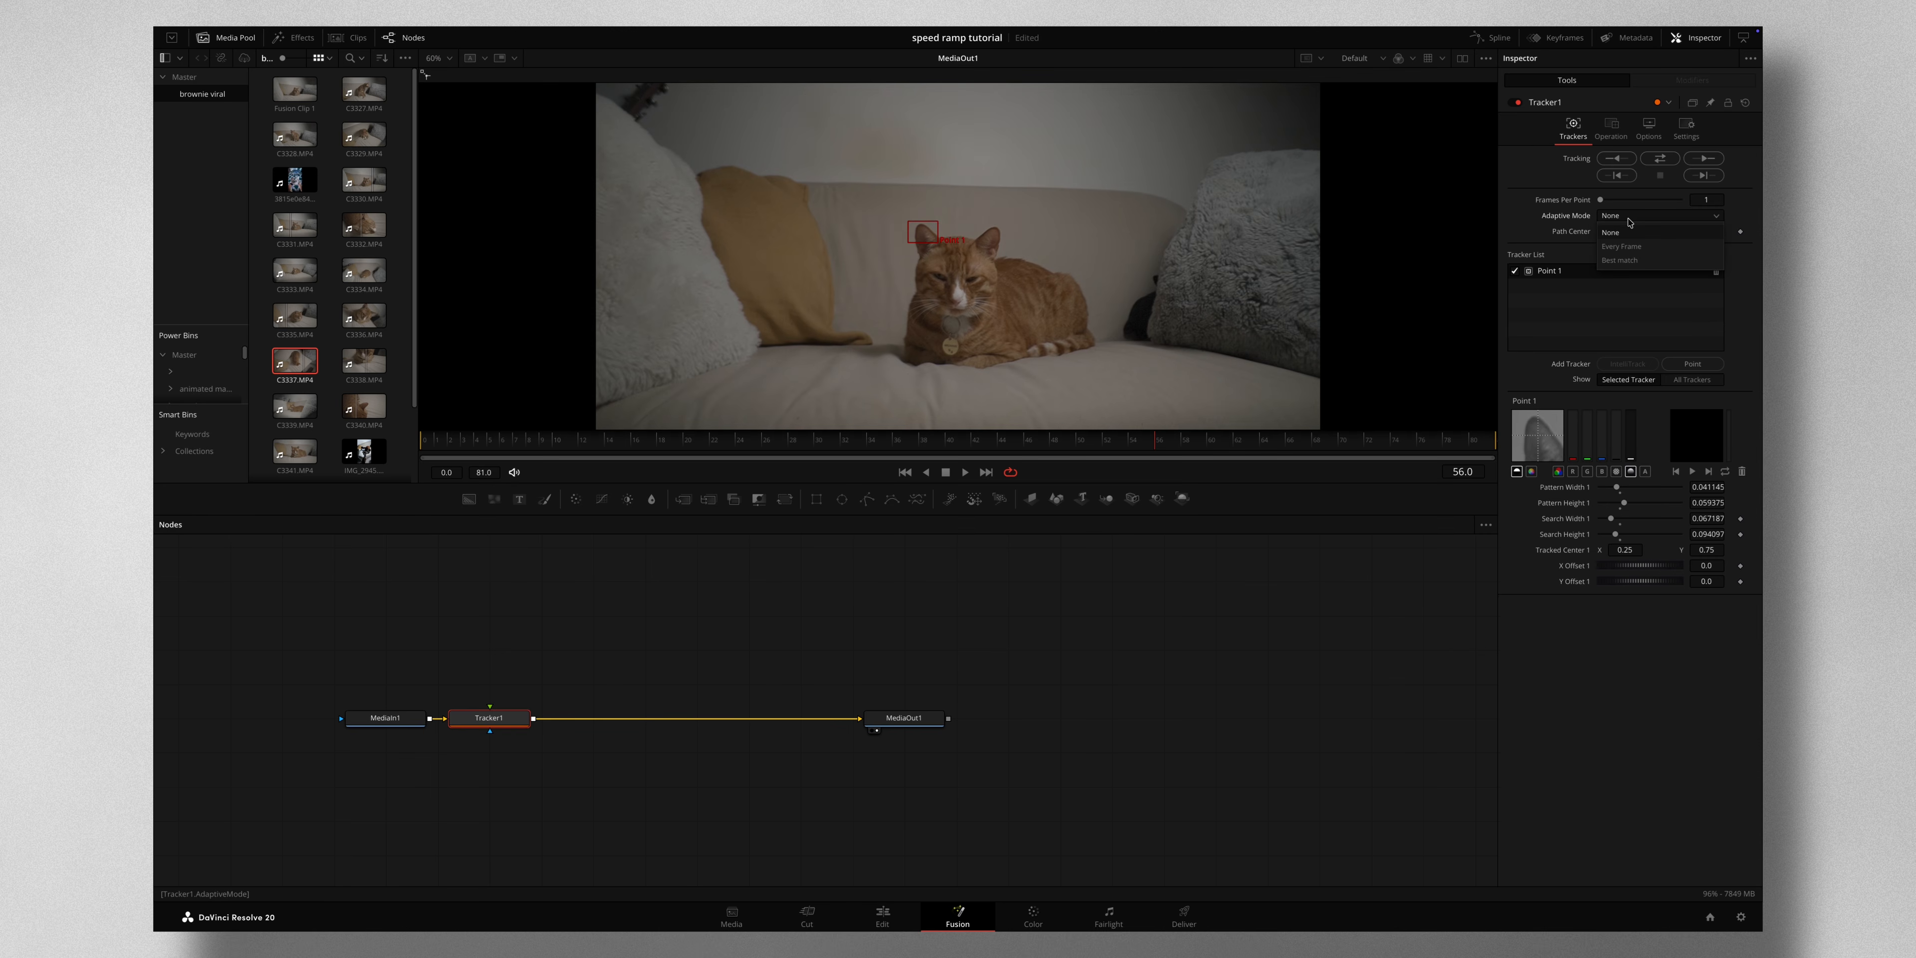
left_click(1629, 240)
left_click(1658, 165)
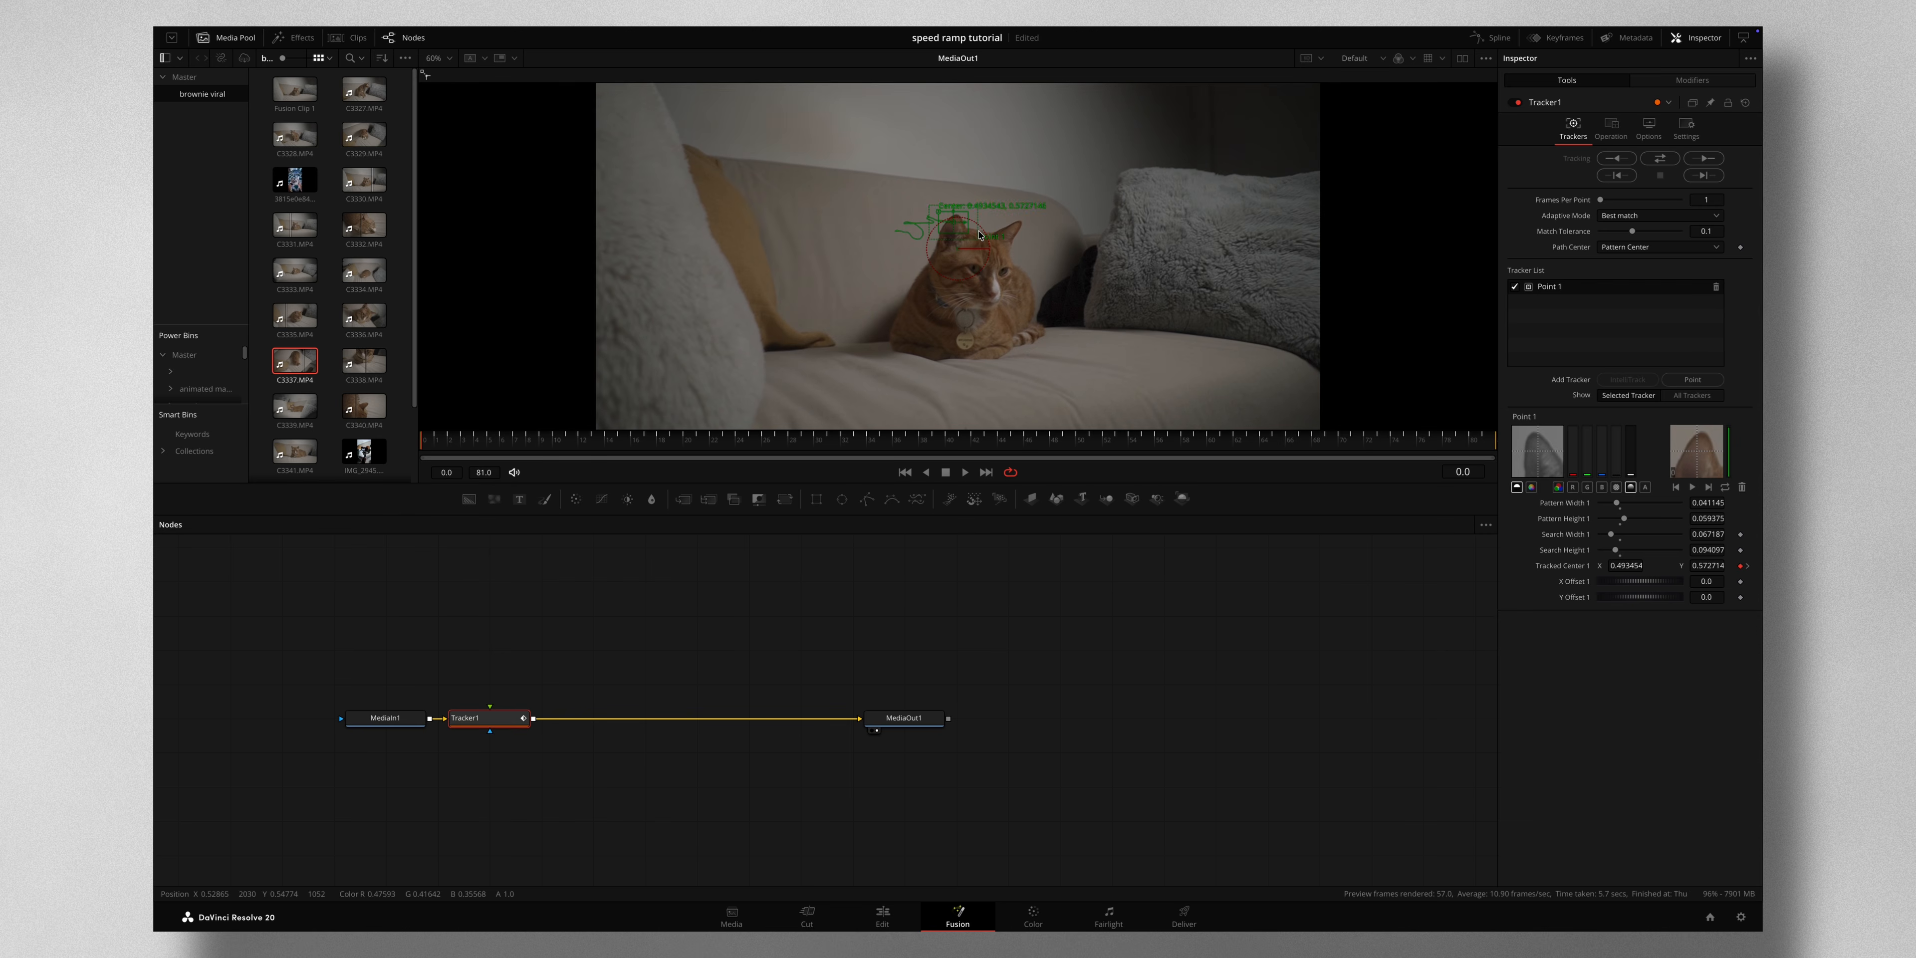
Set the tracker's operation to Match Move with Merge set to BG only, and scrub through the clip to check the stabilisation.
left_click(1613, 132)
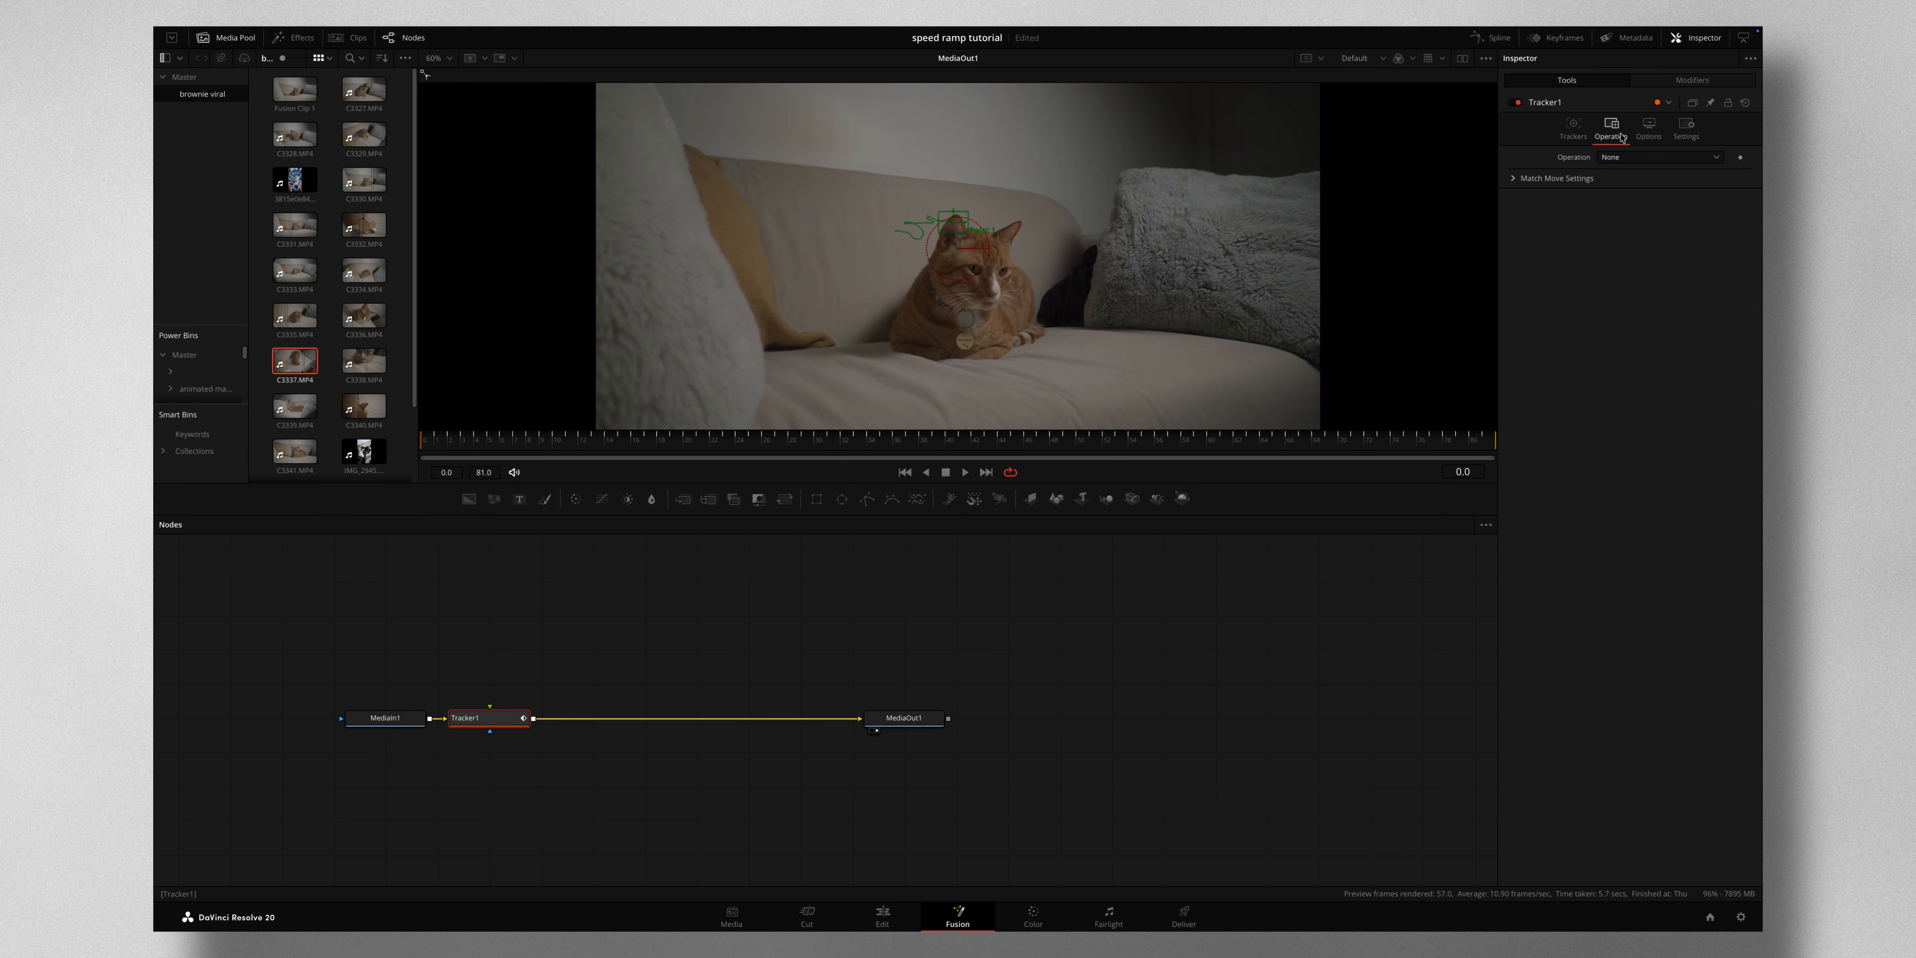
left_click(1622, 159)
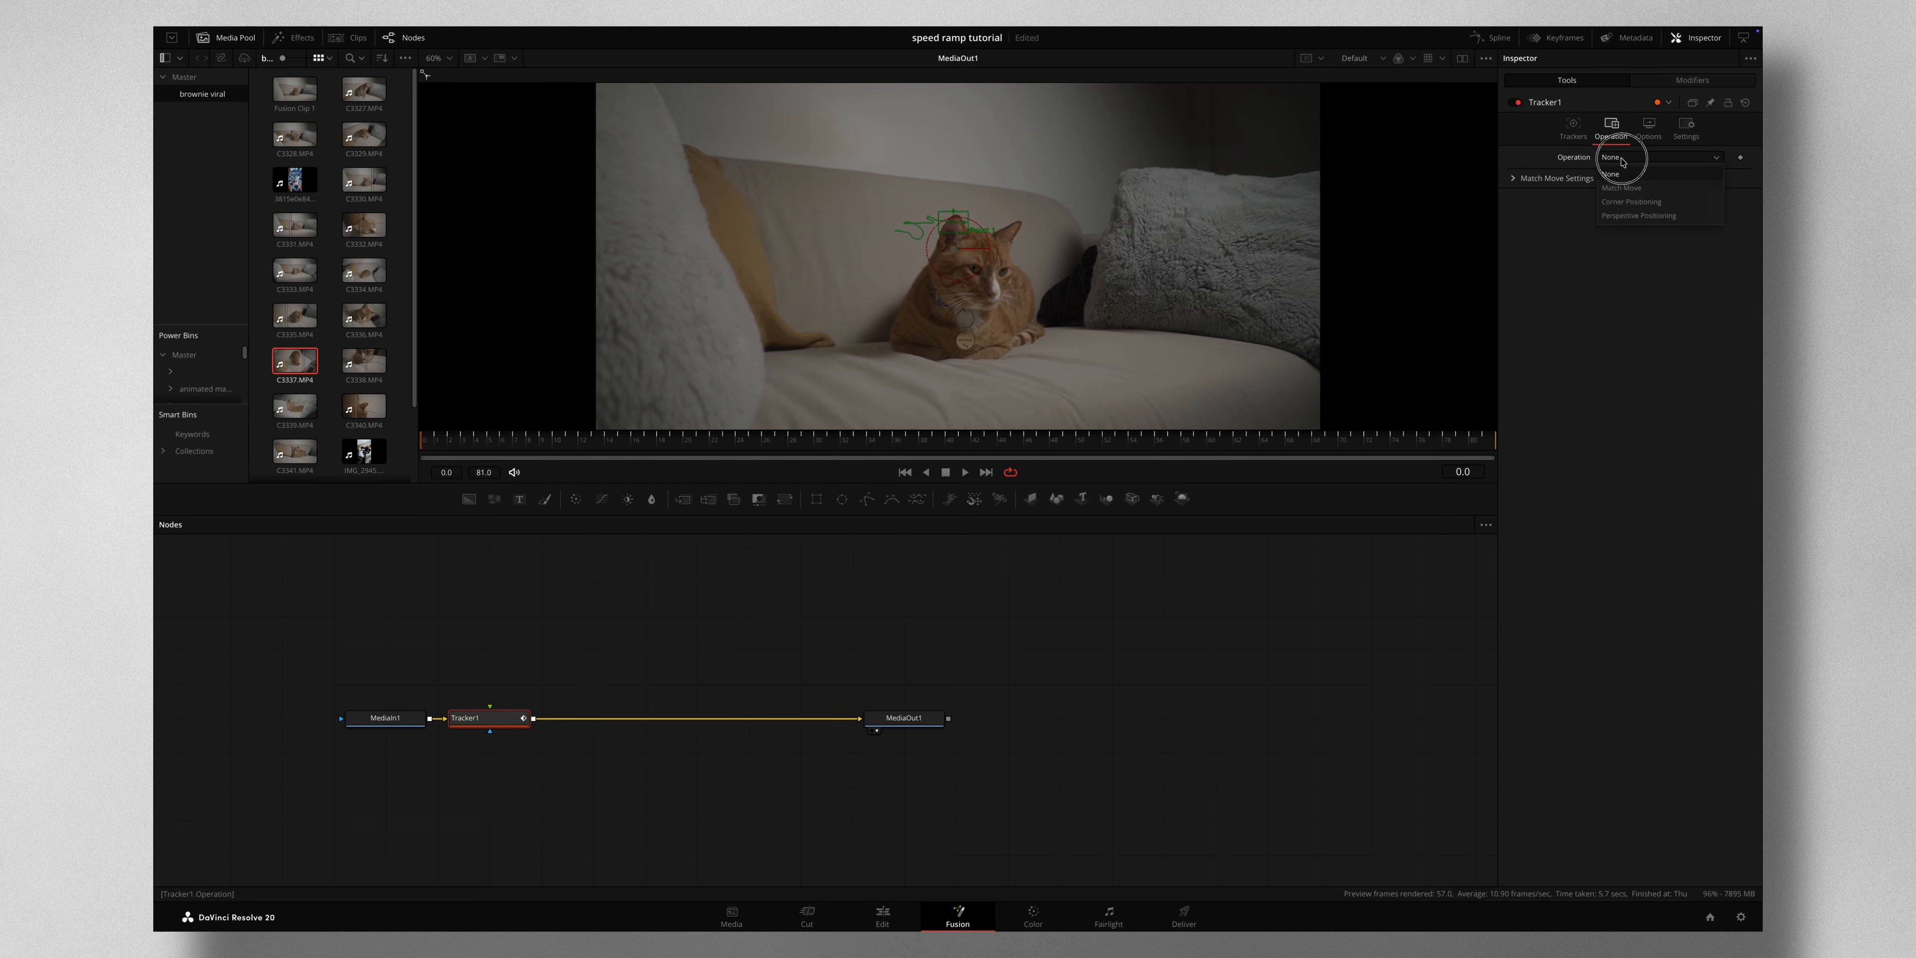
left_click(1621, 171)
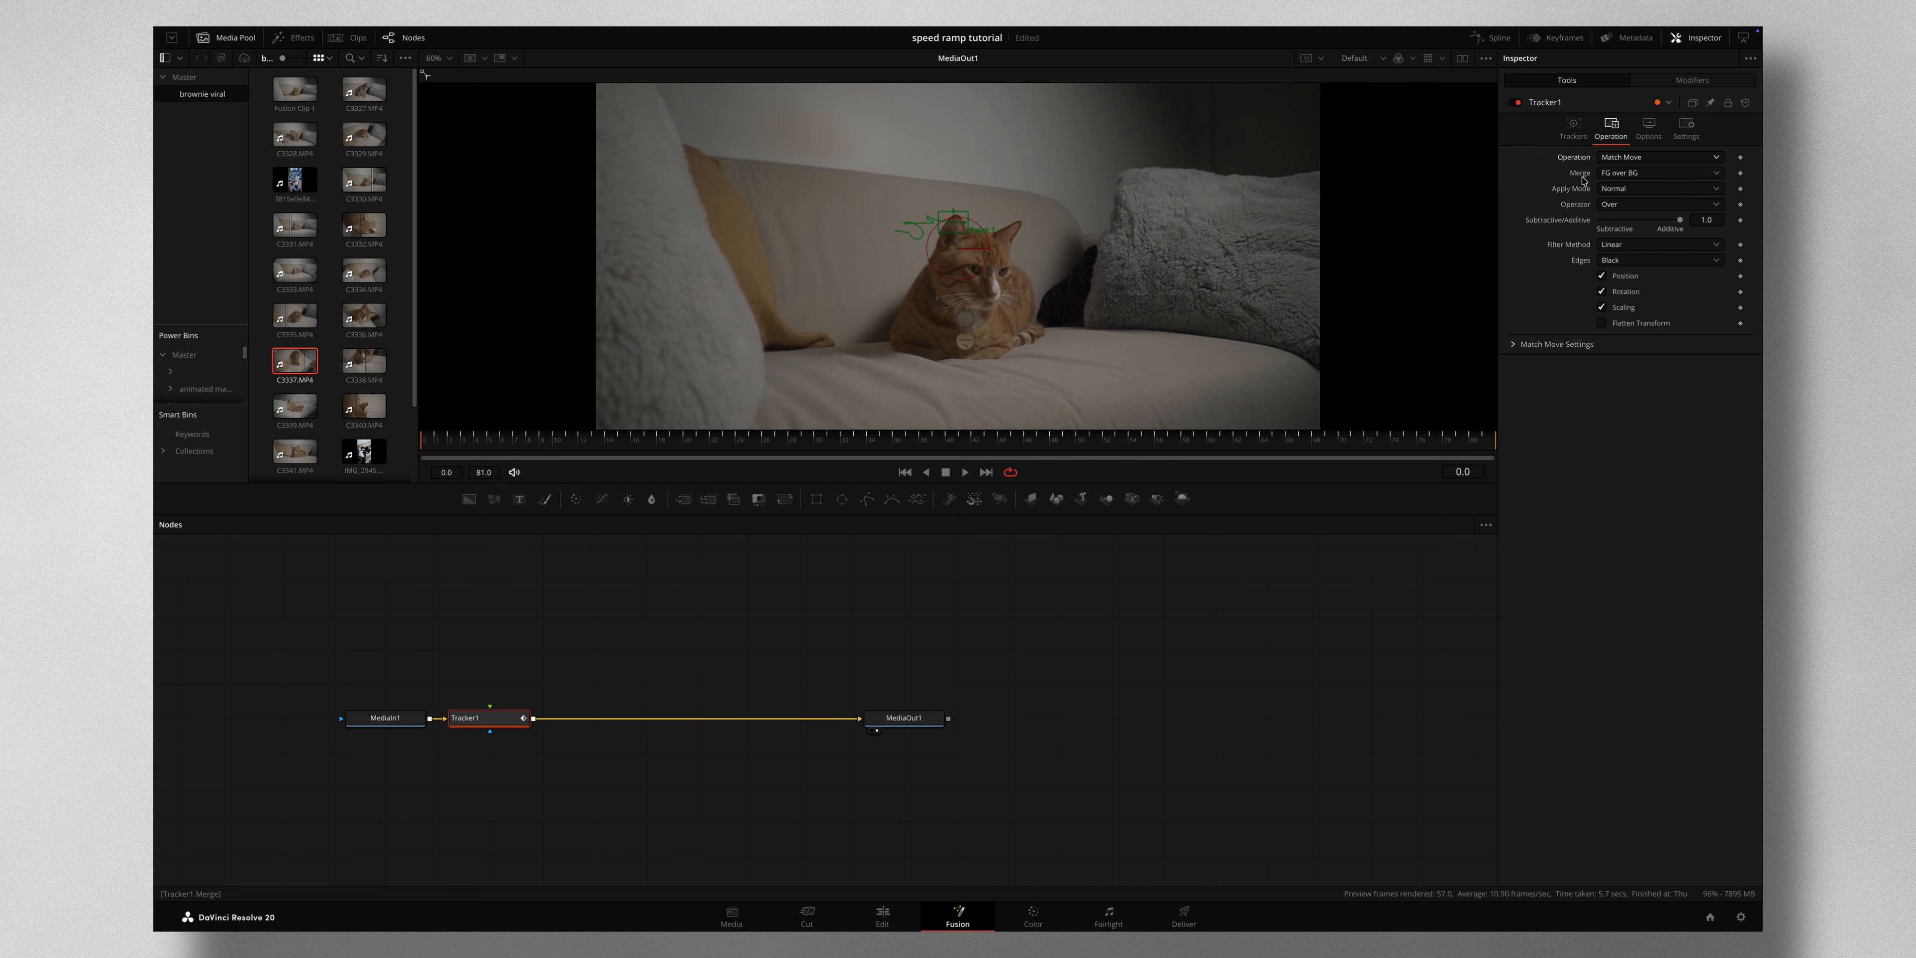
left_click(1634, 177)
left_click(1621, 156)
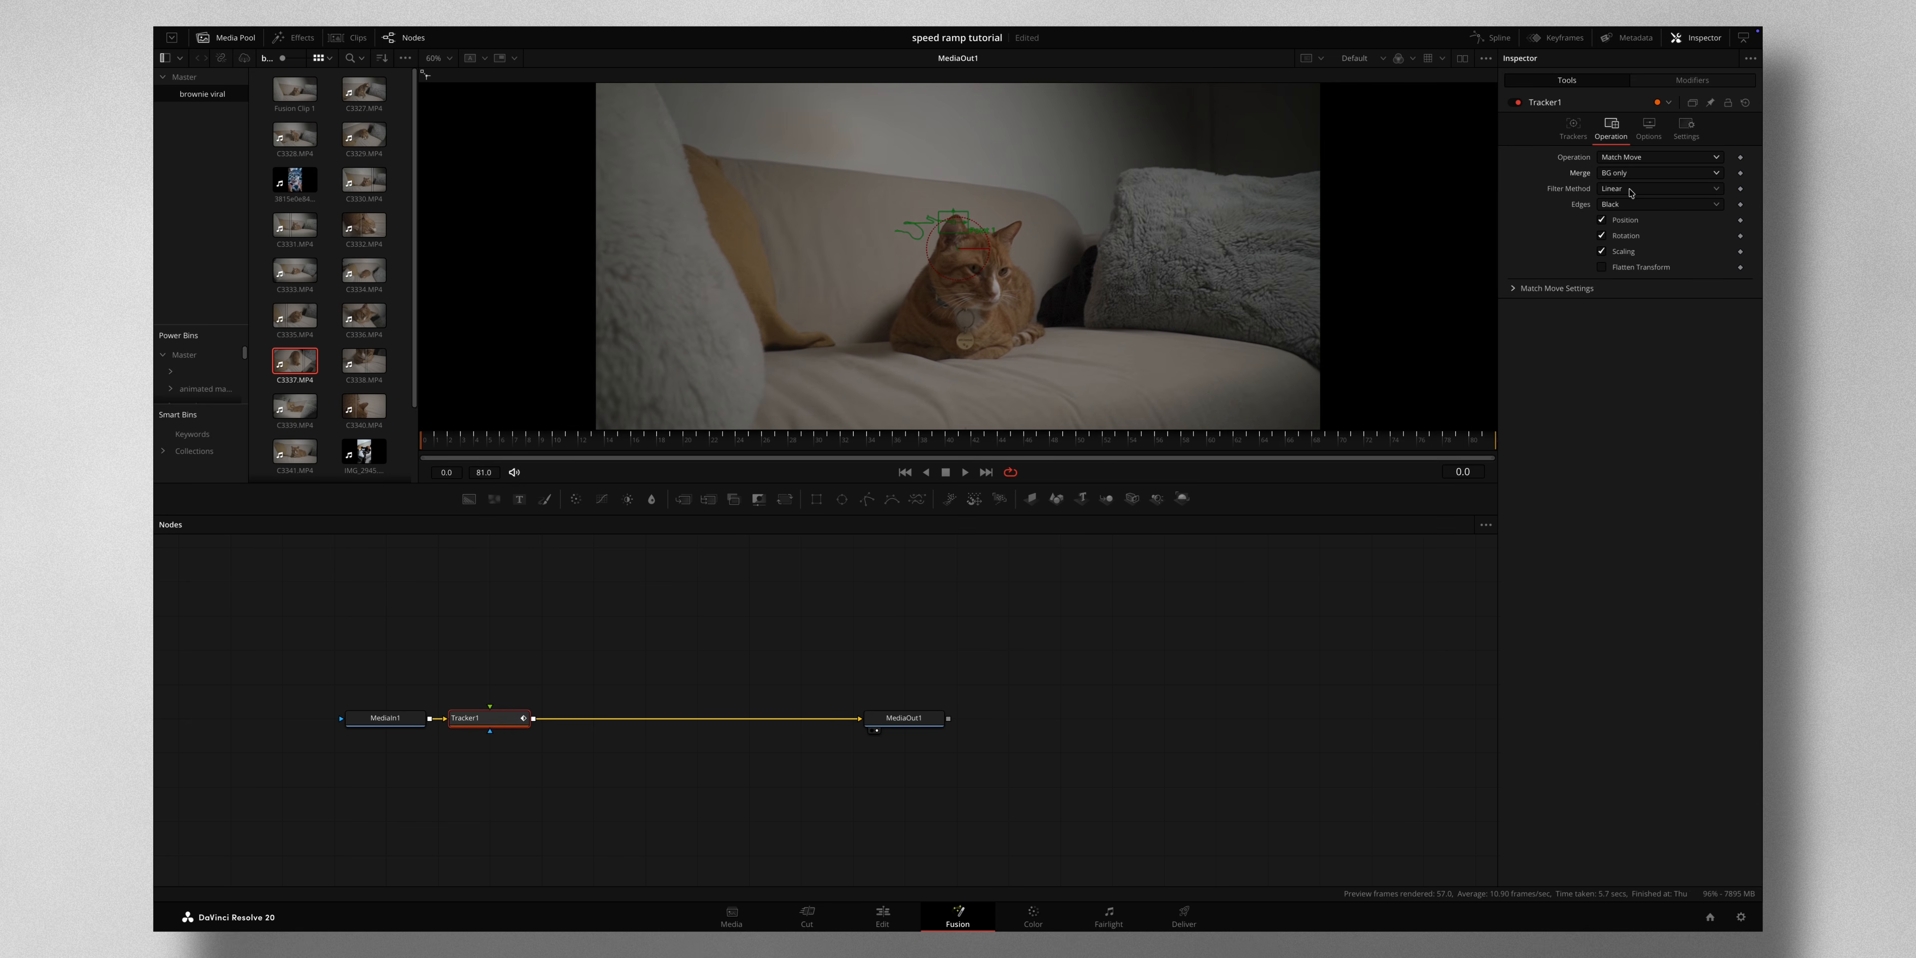
left_click_drag(506, 440, 1146, 450)
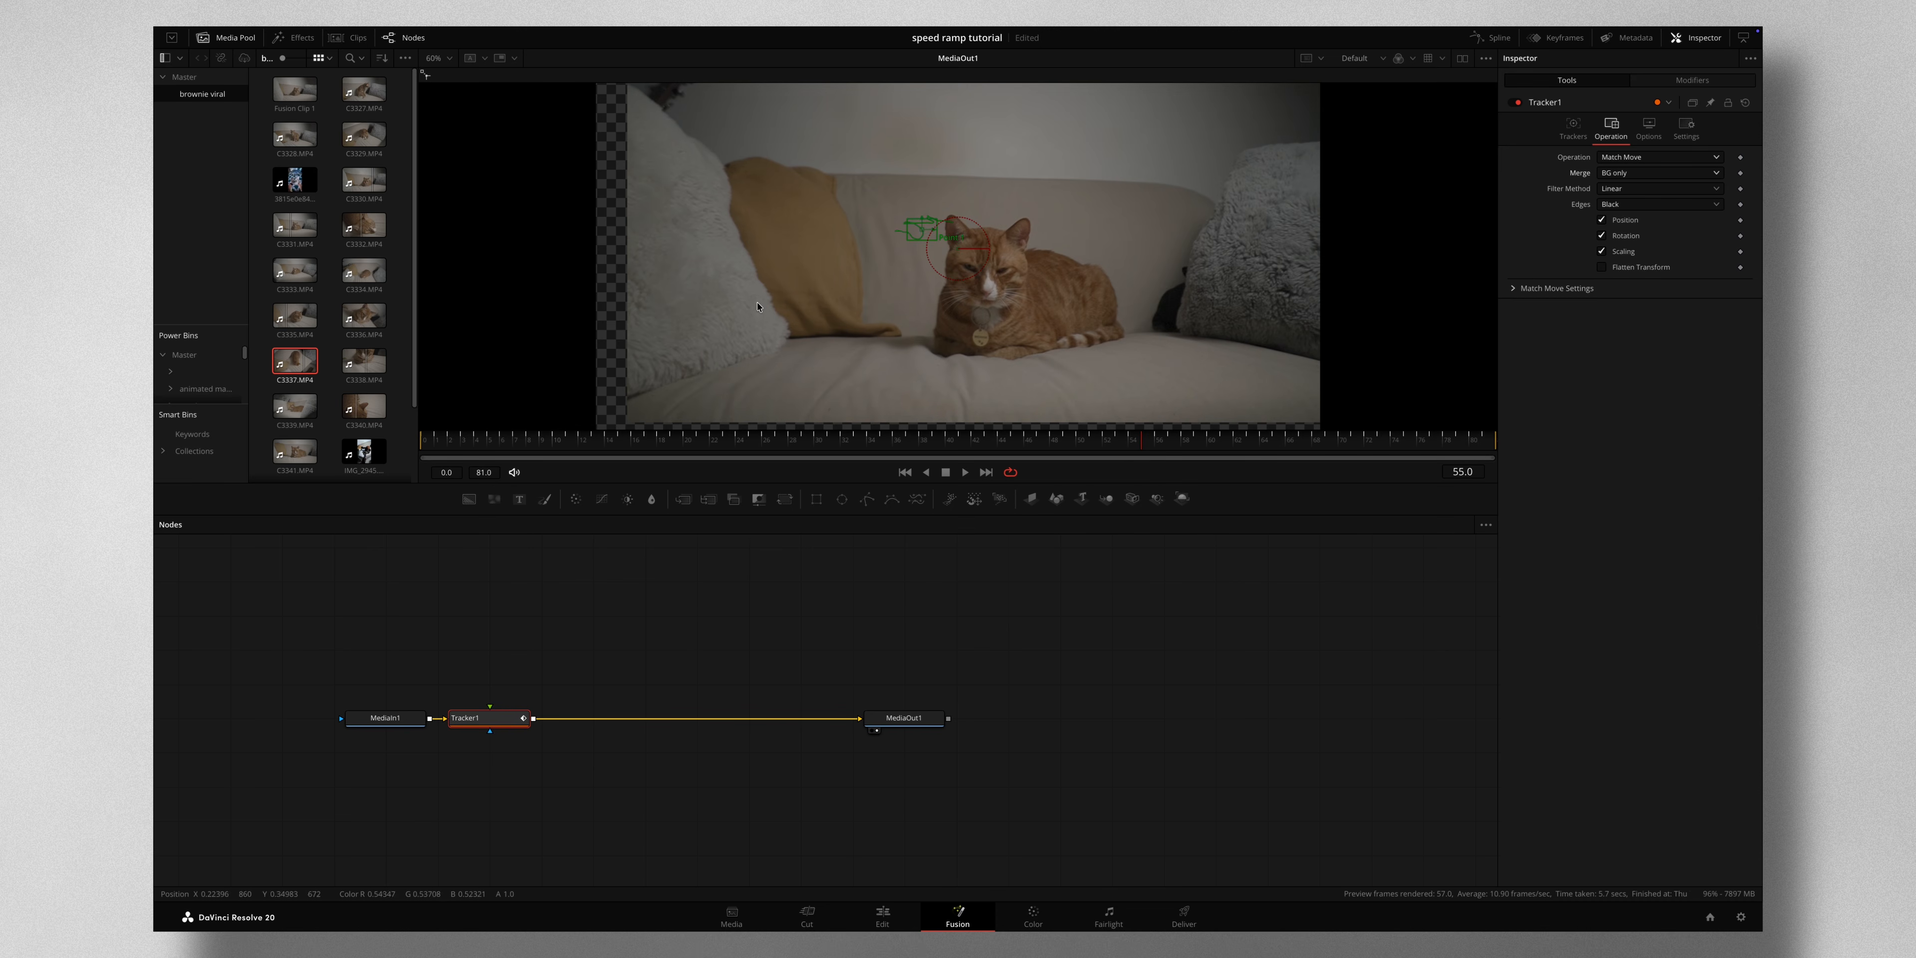
scroll(757, 307, "down", 1)
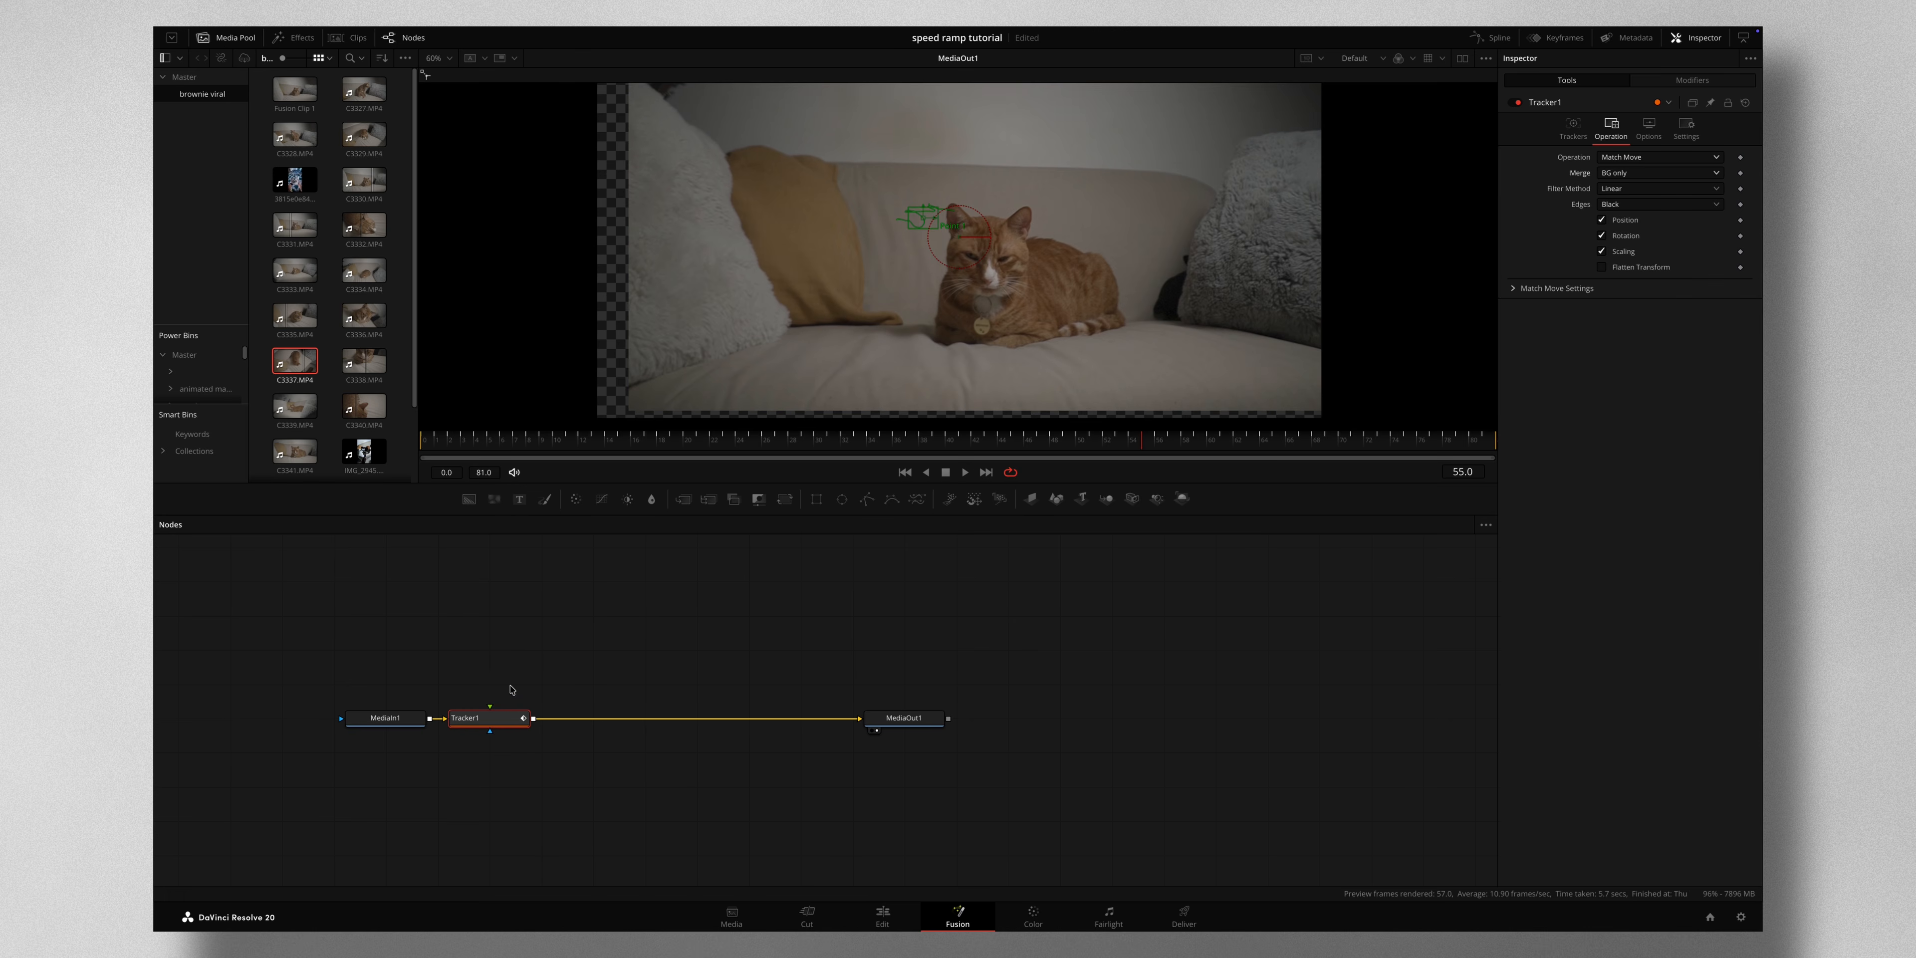
Insert a Transform node between Tracker1 and MediaOut1.
left_click(491, 718)
key("shift+space")
type("tra")
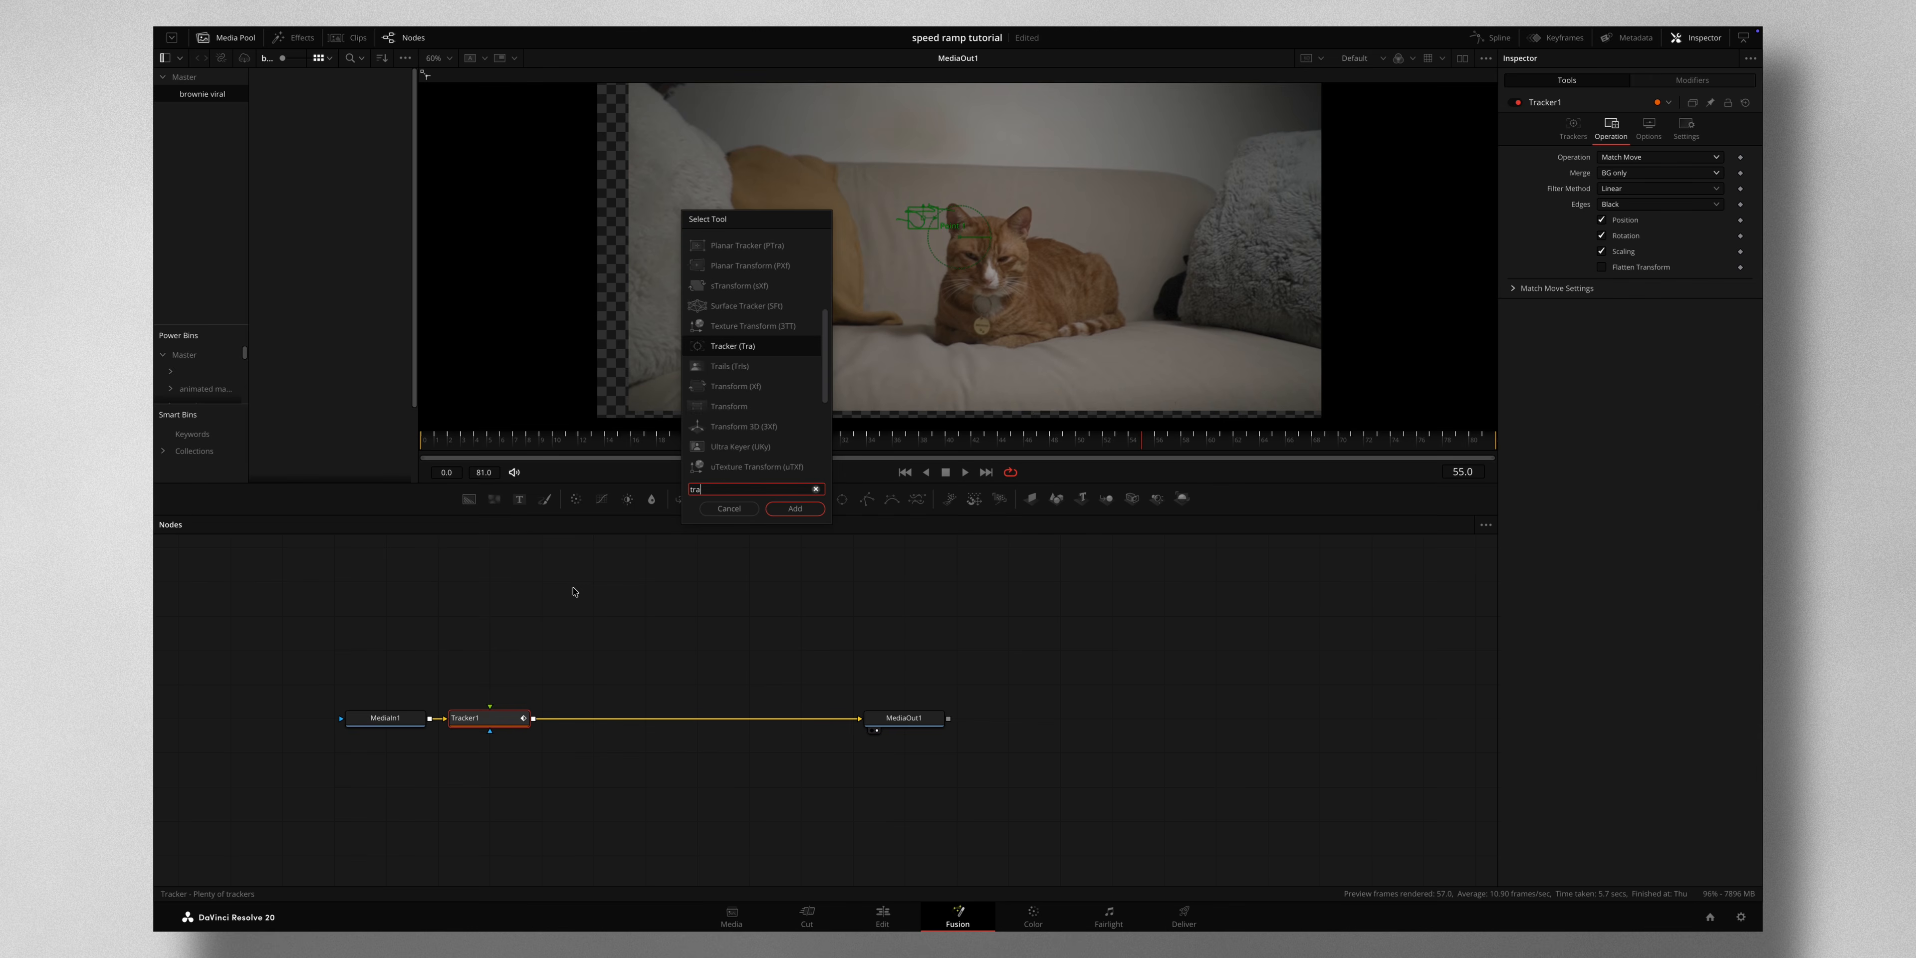
type("n")
left_click(795, 508)
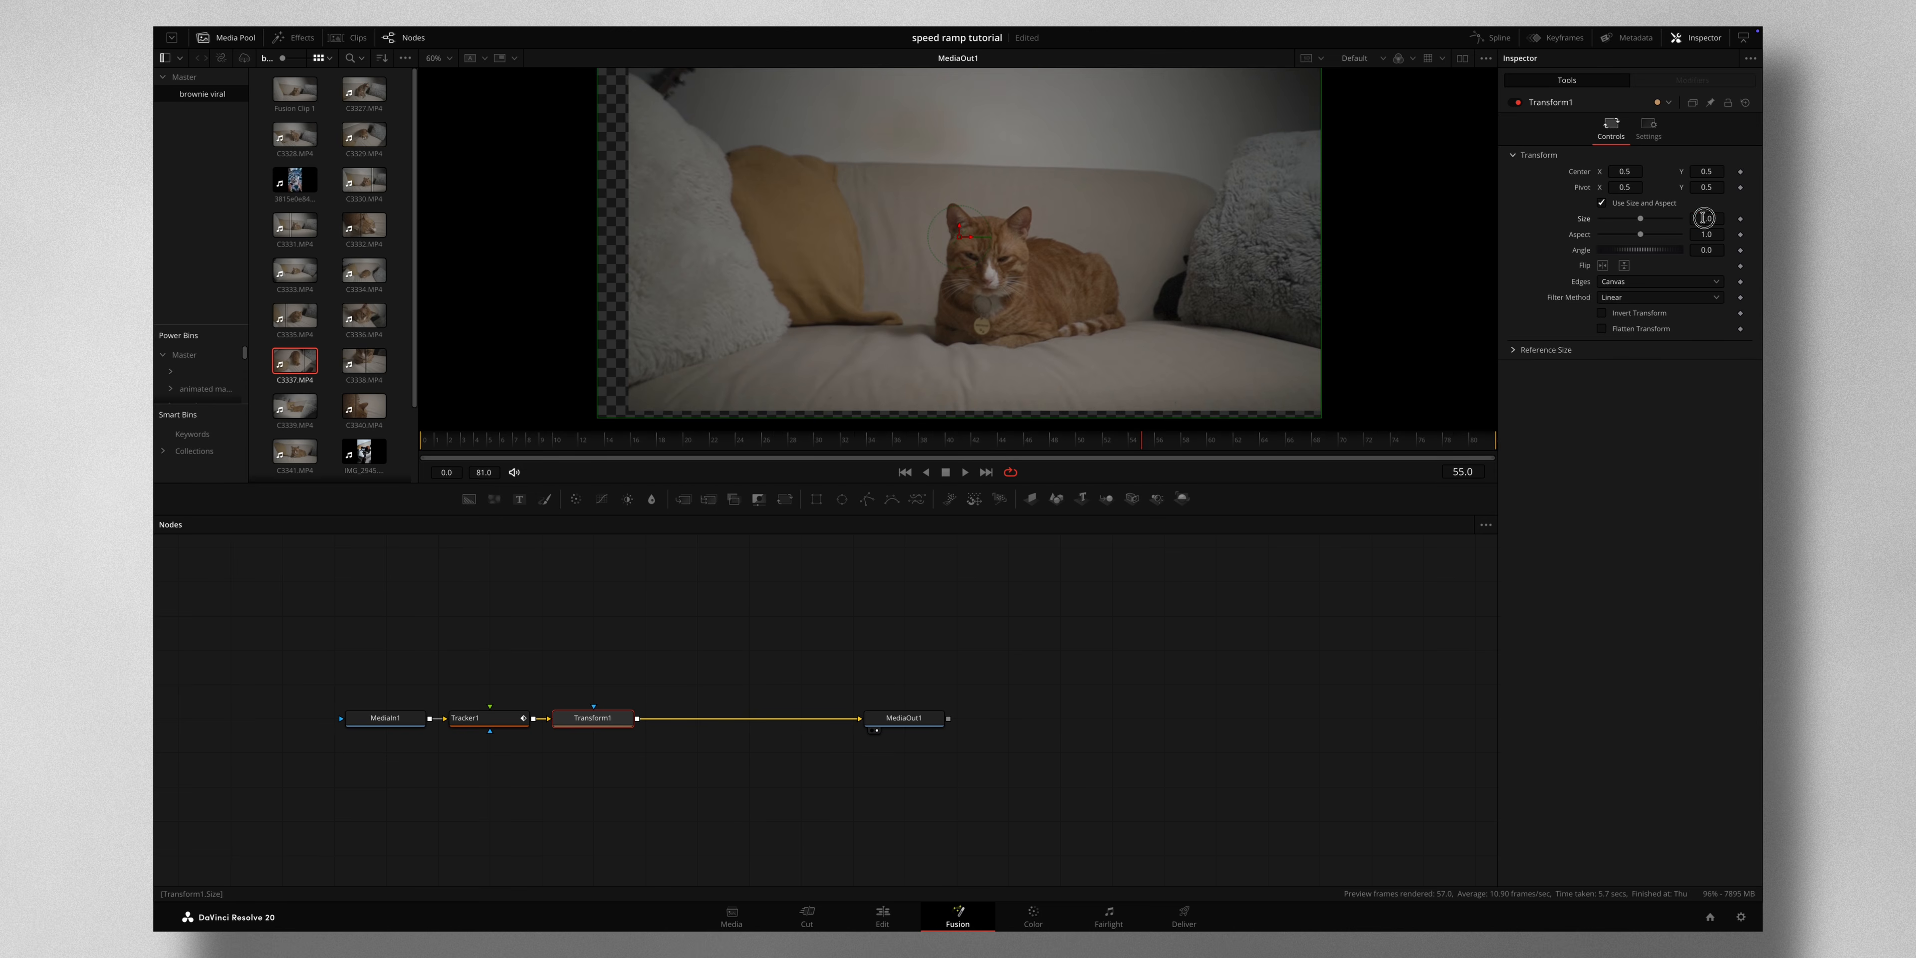
Set the Transform's size to 1.056 and its Center X to 0.471 to cover the empty frame edges.
left_click_drag(1706, 218, 1739, 220)
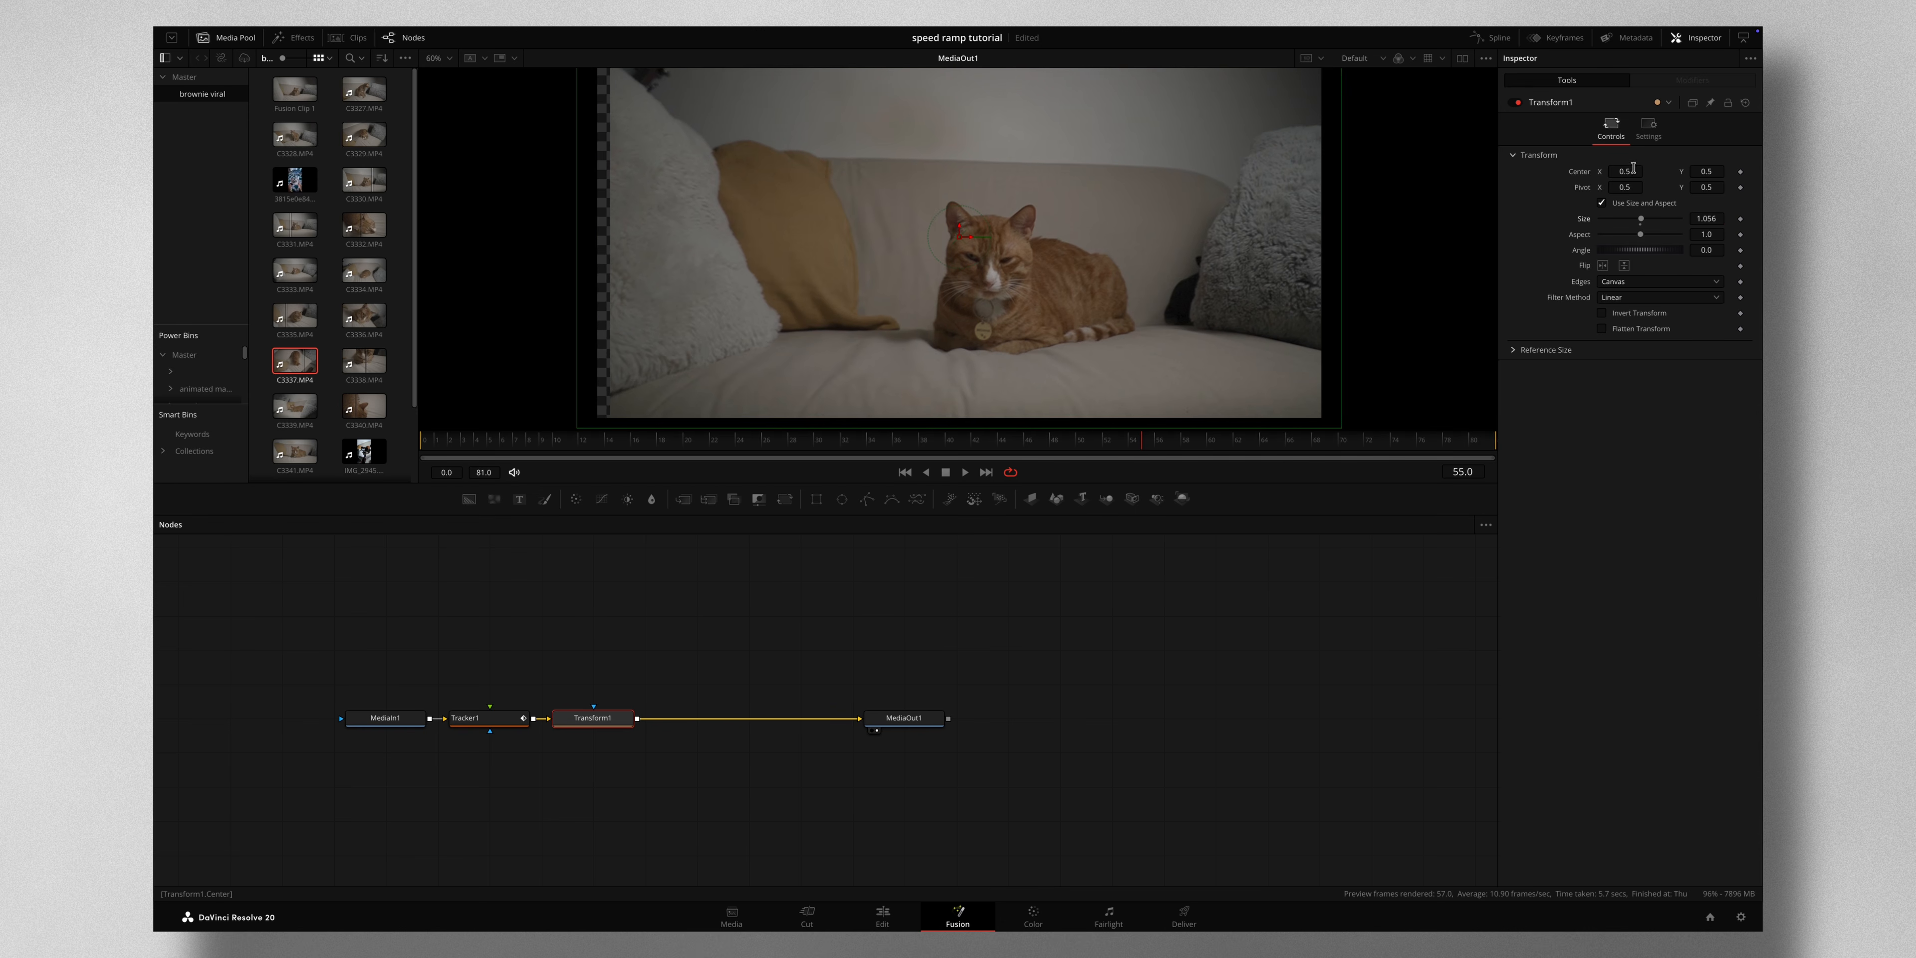
left_click_drag(1631, 171, 1620, 171)
key("ctrl+f")
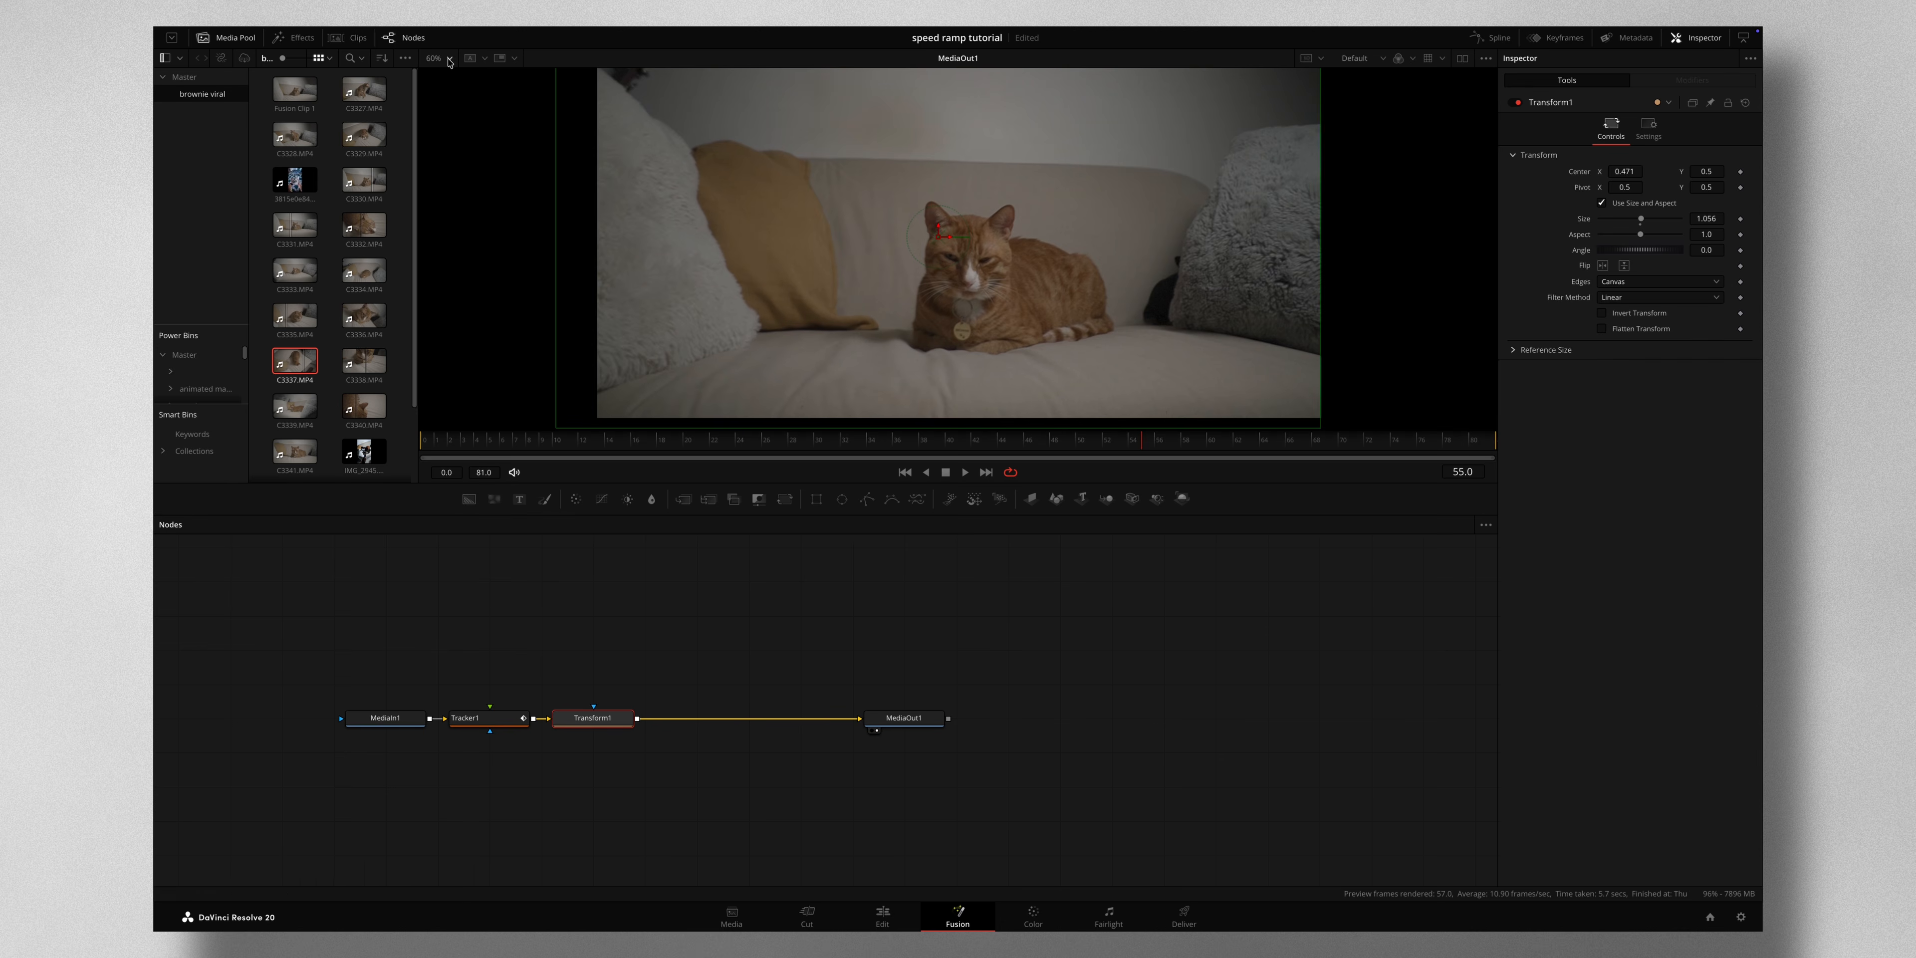
scroll(776, 235, "down", 2)
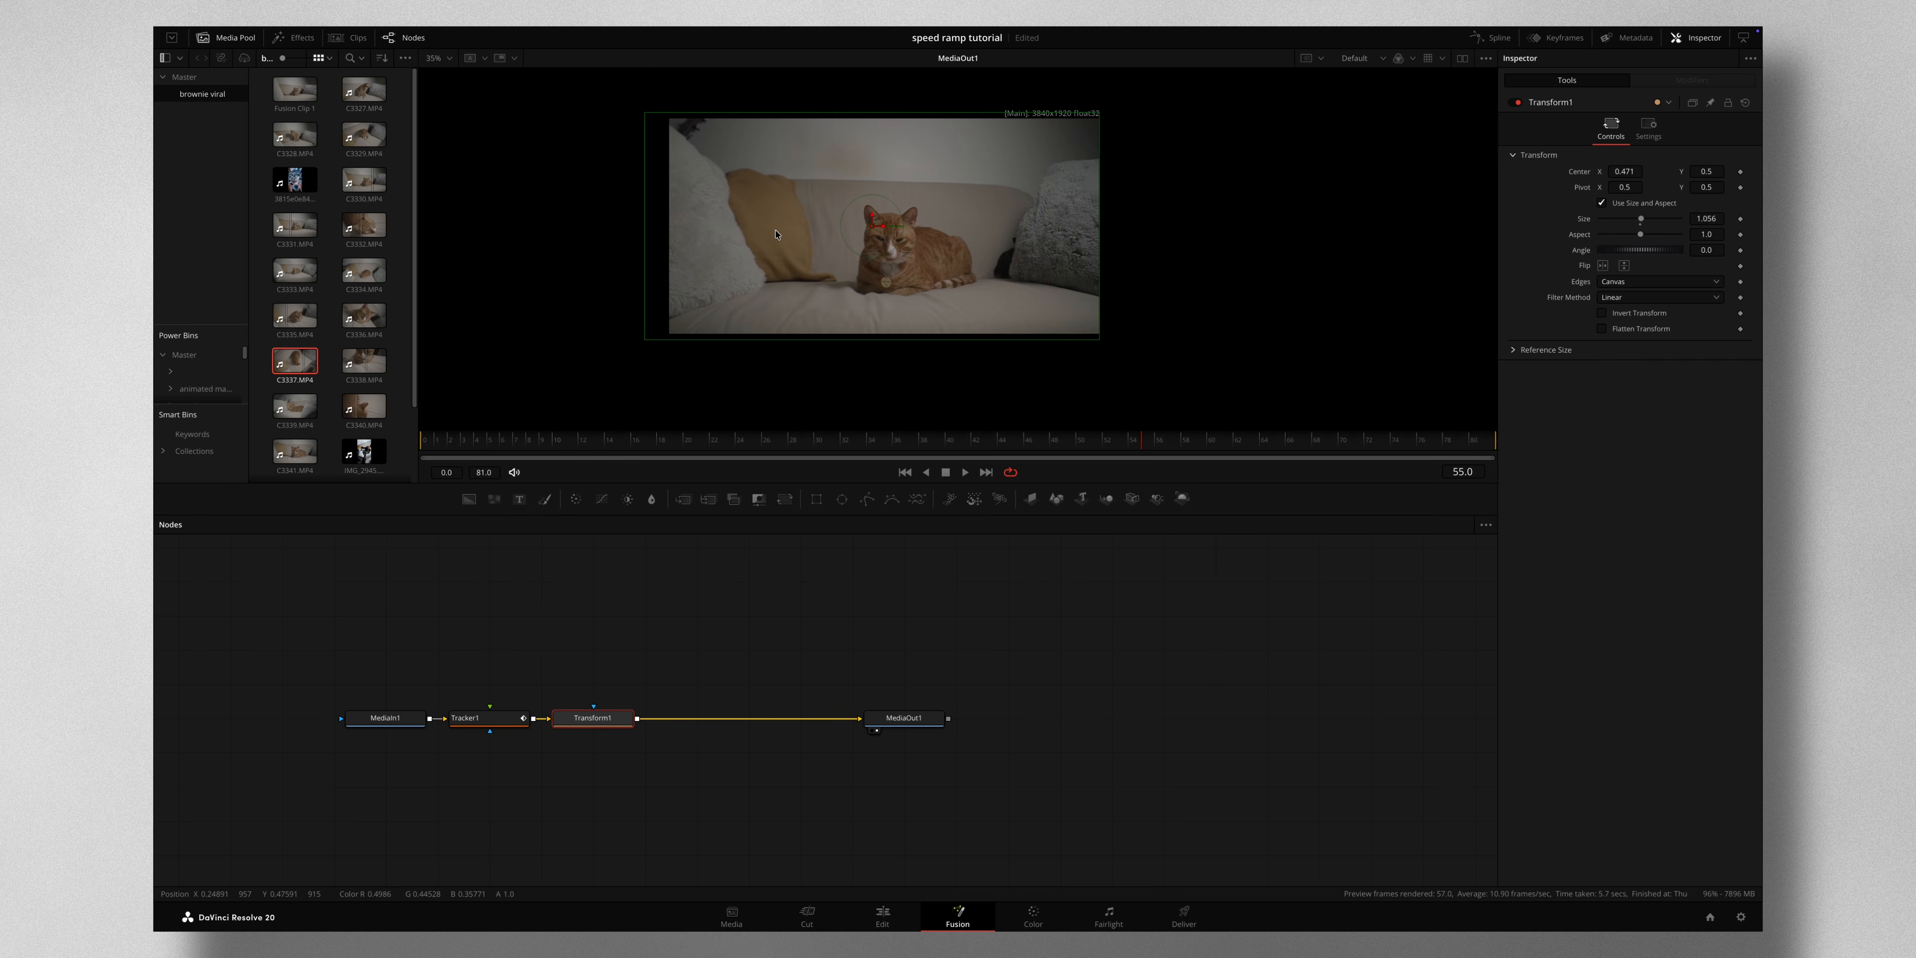
Raise the Transform's size to 1.117, readjust Center X to hide the left gap, and scrub back to the clip's first frame.
left_click(662, 450)
left_click_drag(663, 451, 1026, 449)
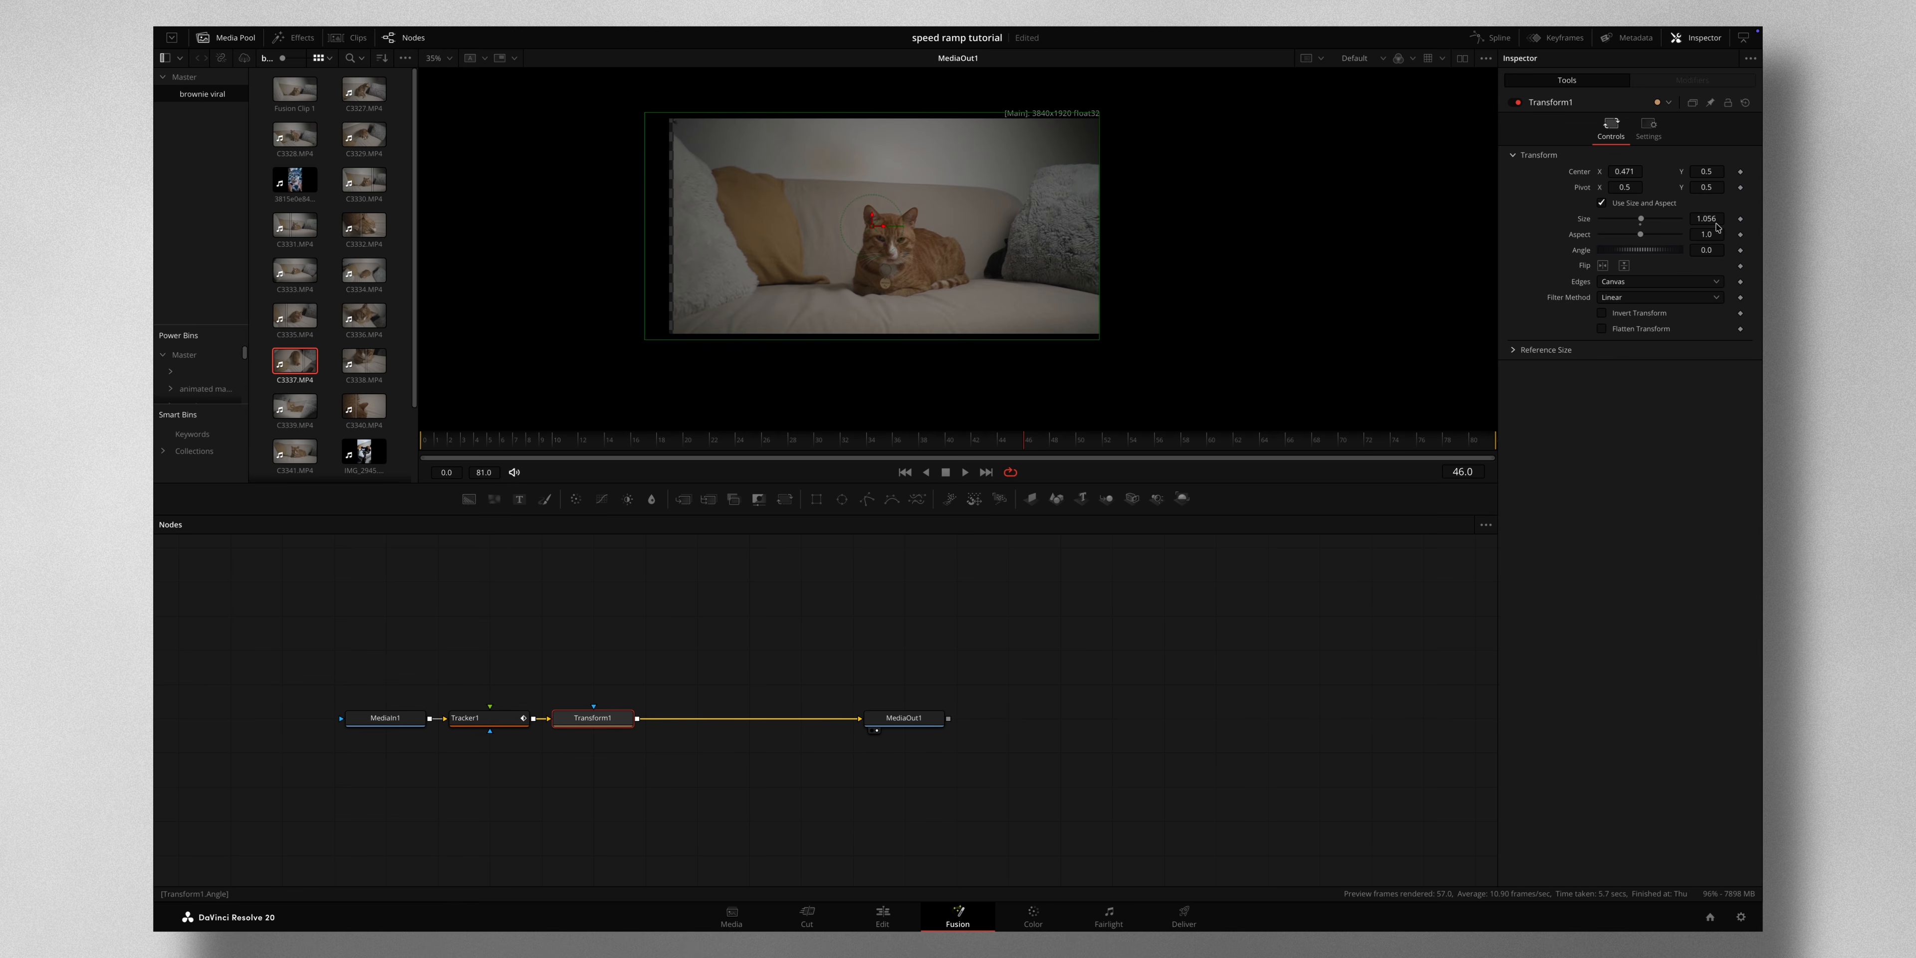
left_click_drag(1705, 219, 1745, 218)
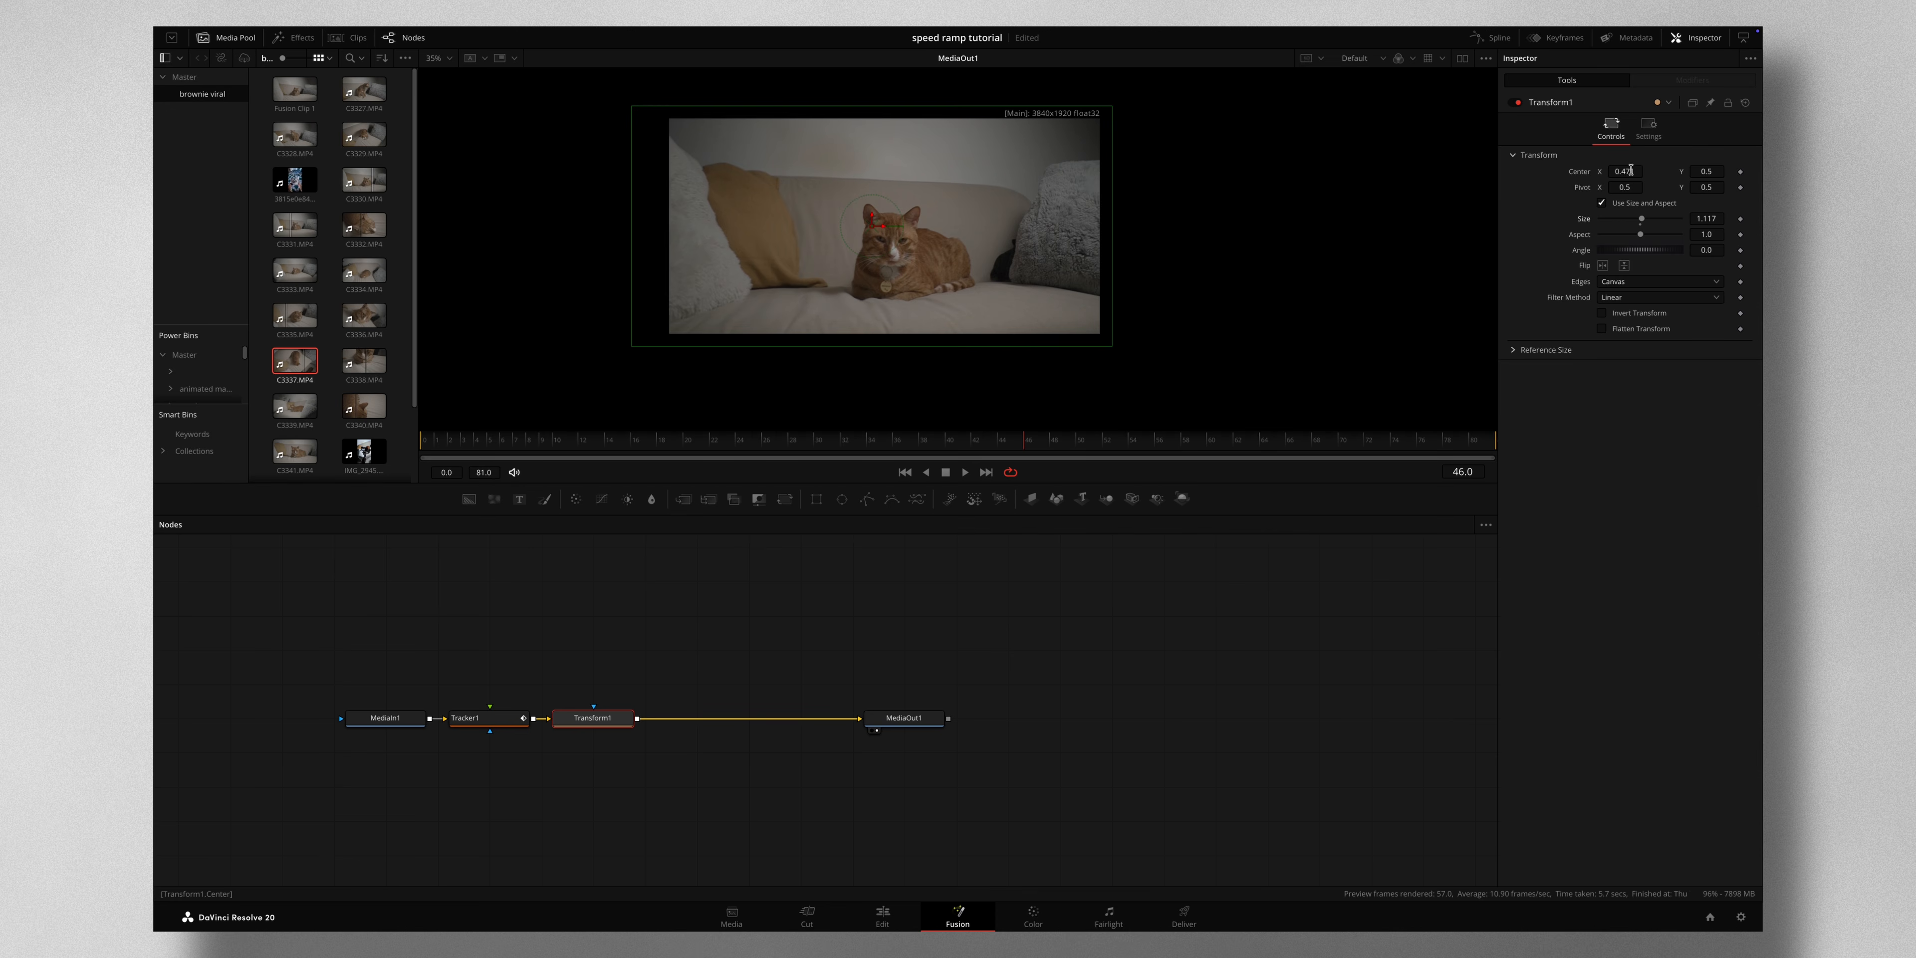
left_click_drag(1631, 171, 1623, 172)
left_click_drag(945, 440, 420, 439)
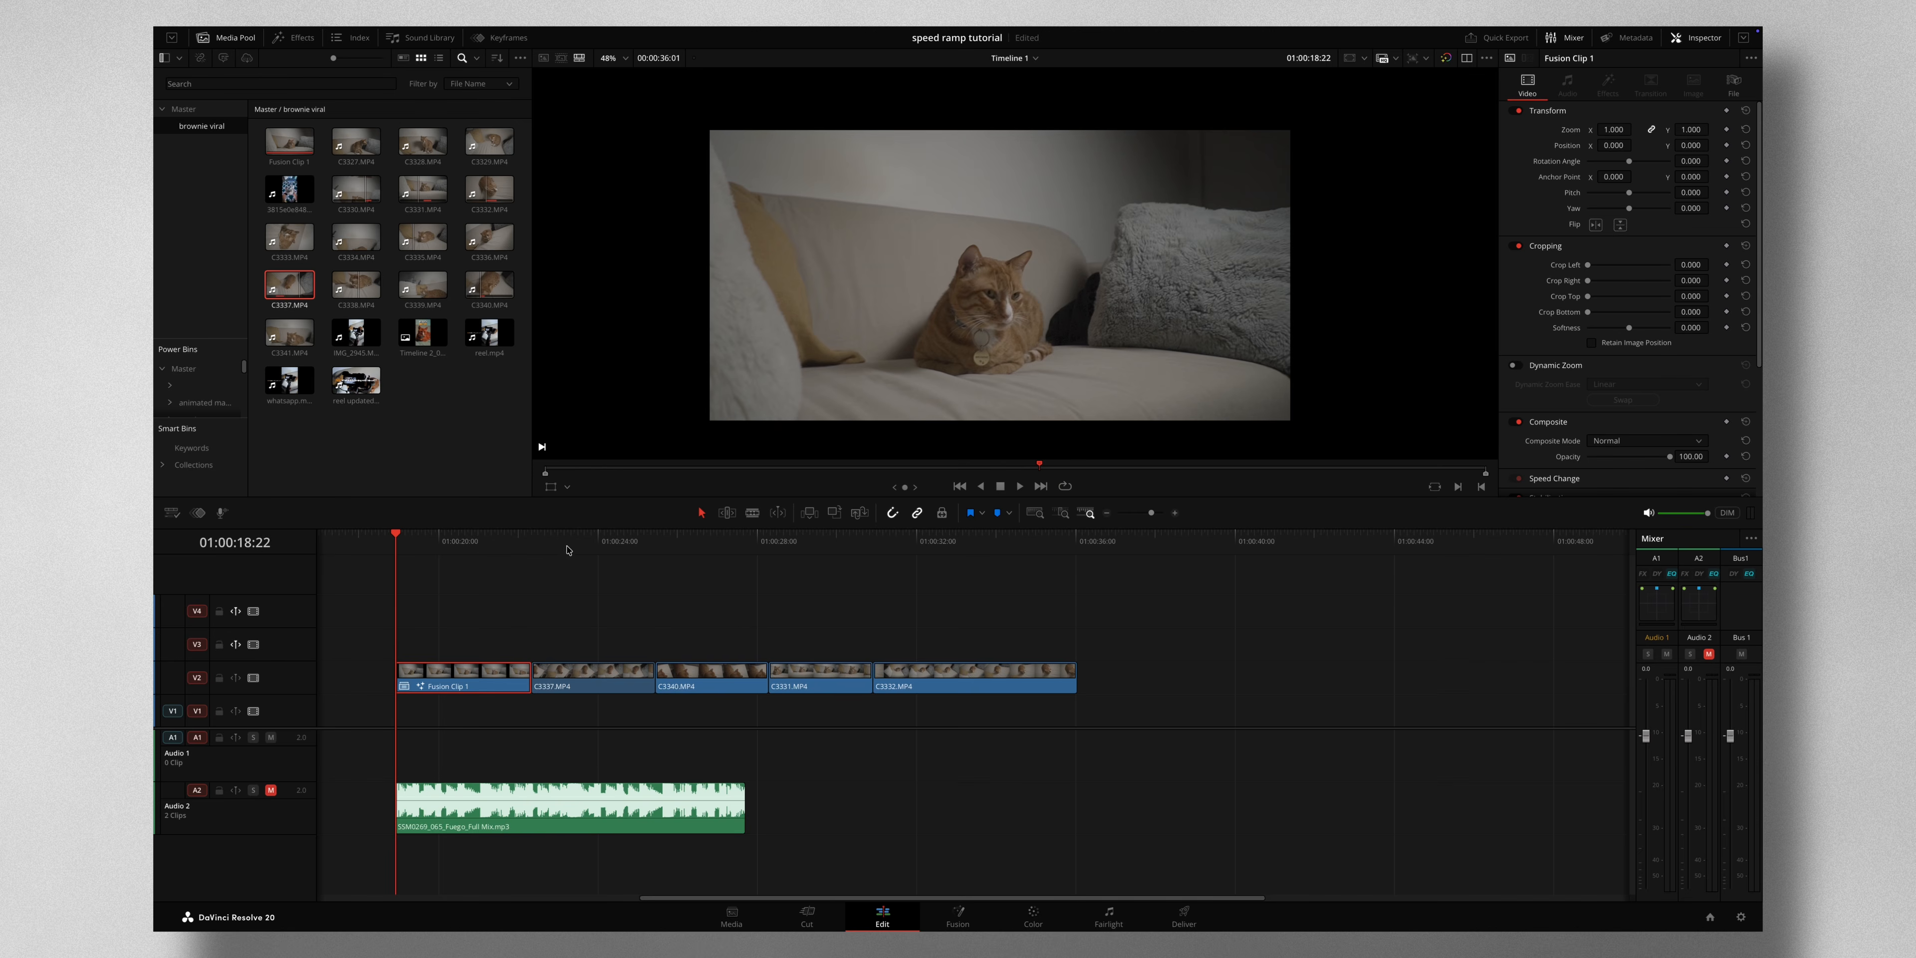
Convert the four remaining video clips on the timeline into Fusion clips and scrub through the sequence.
left_click(569, 550)
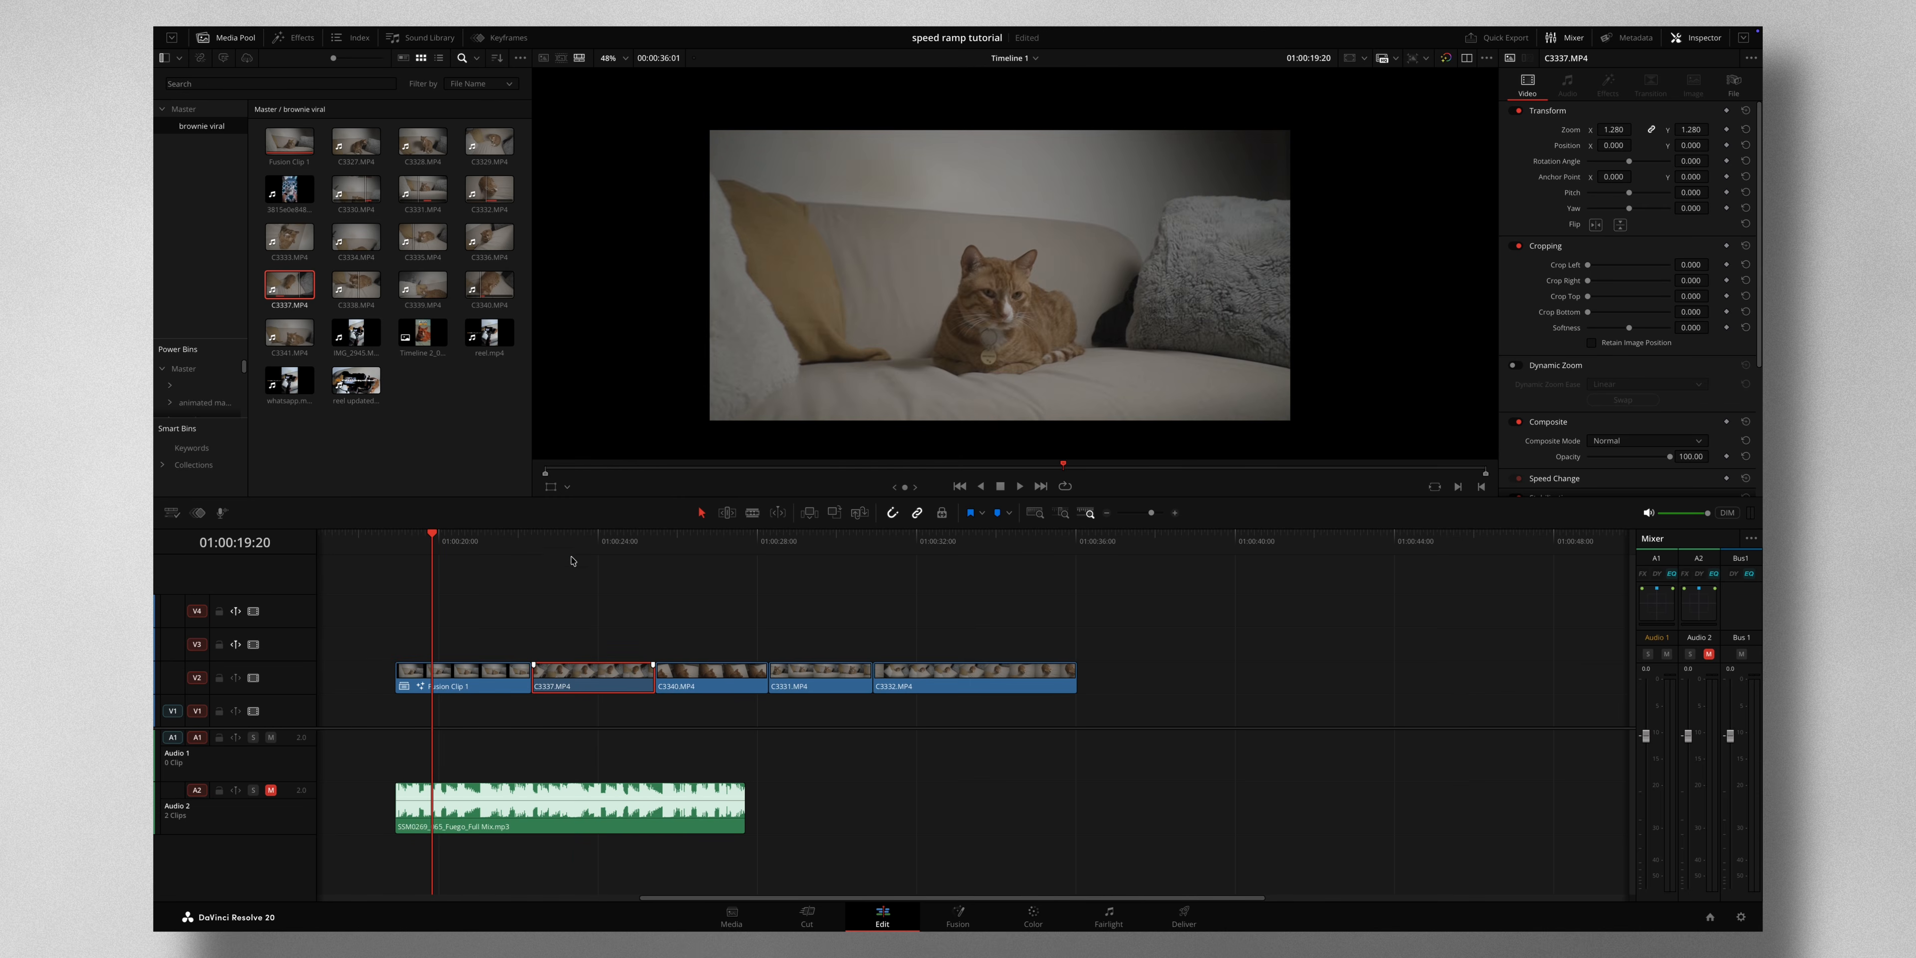
left_click(572, 561)
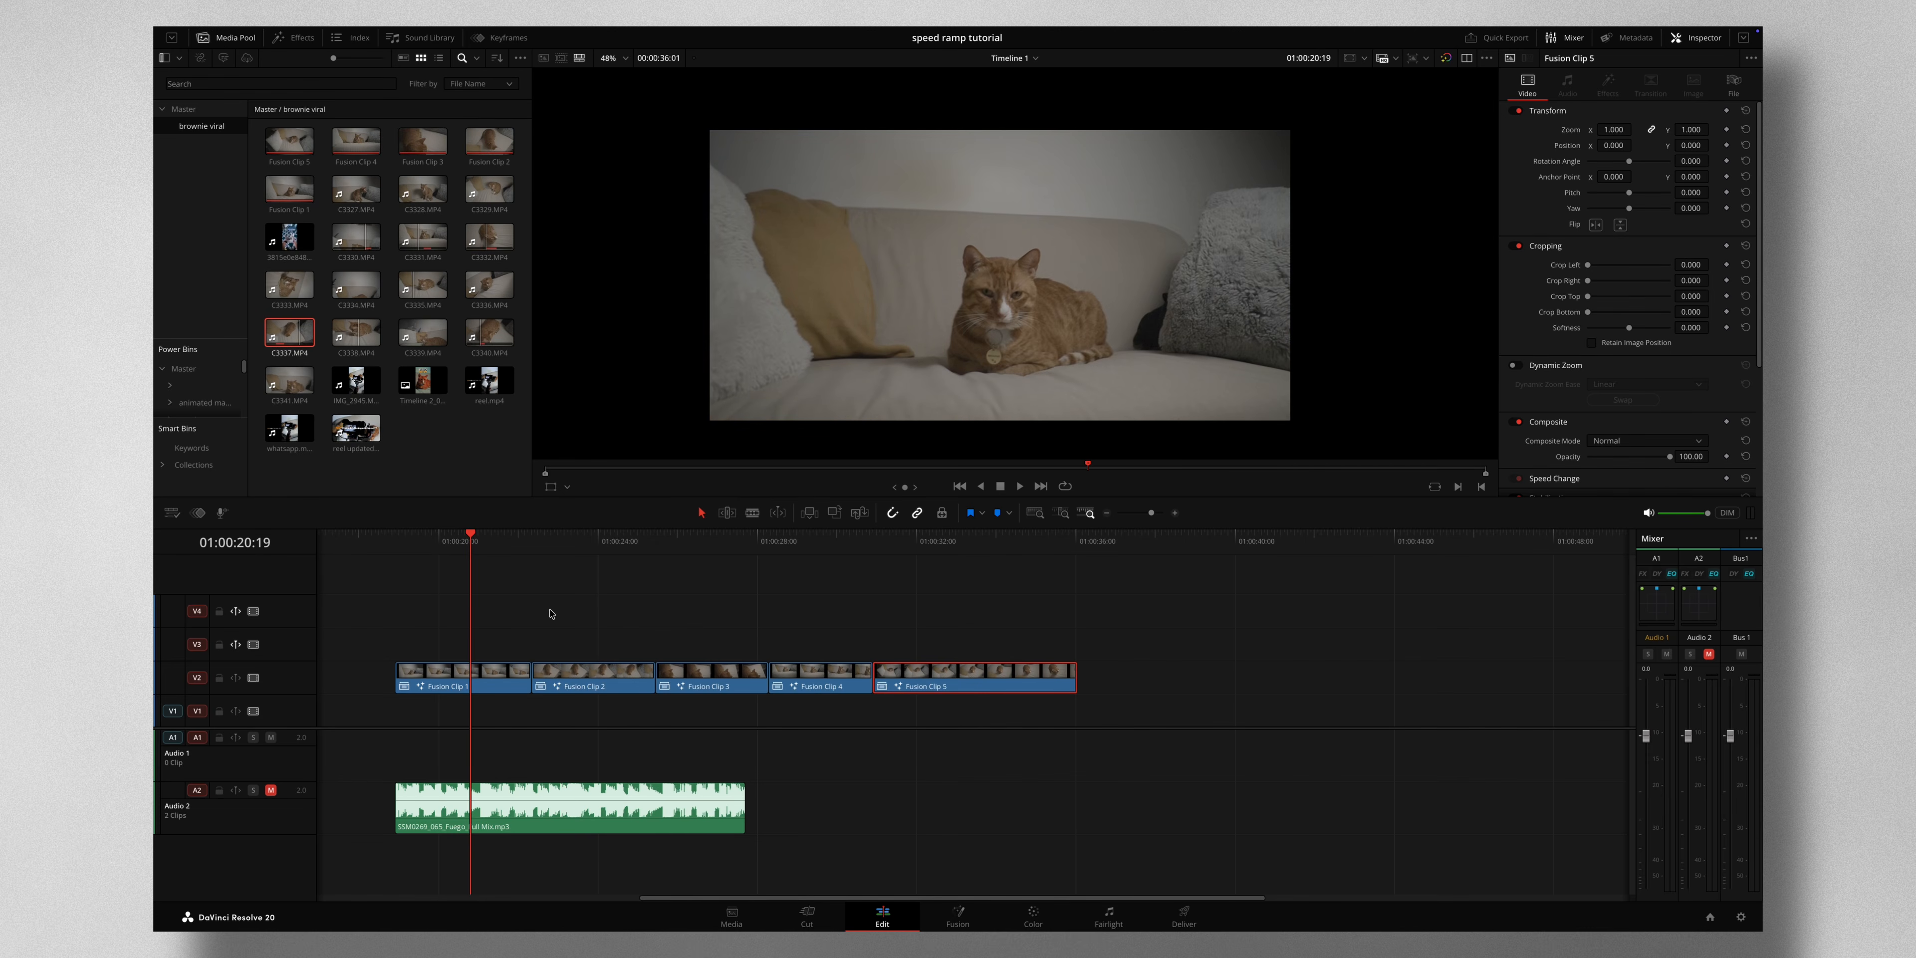
left_click_drag(470, 546, 779, 546)
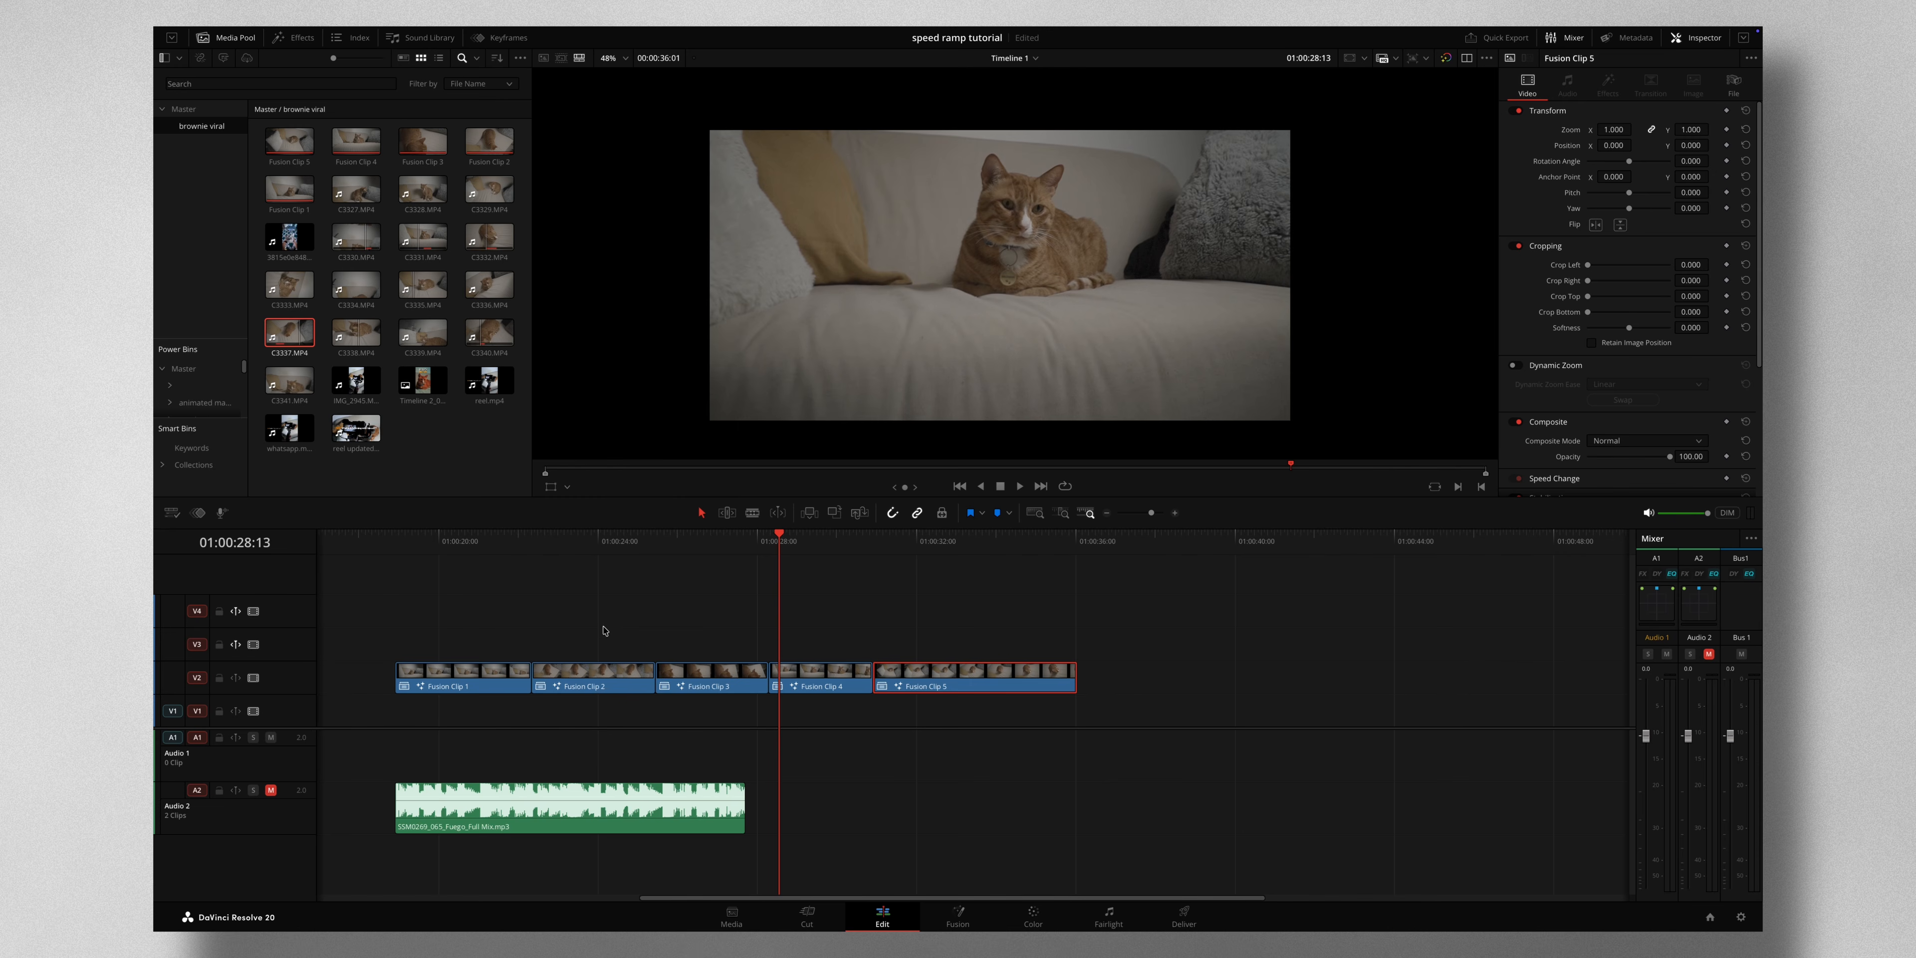
Place markers on the music clip's beats and matching timeline markers, including at 01:00:19:11 and 01:00:19:23.
left_click(399, 536)
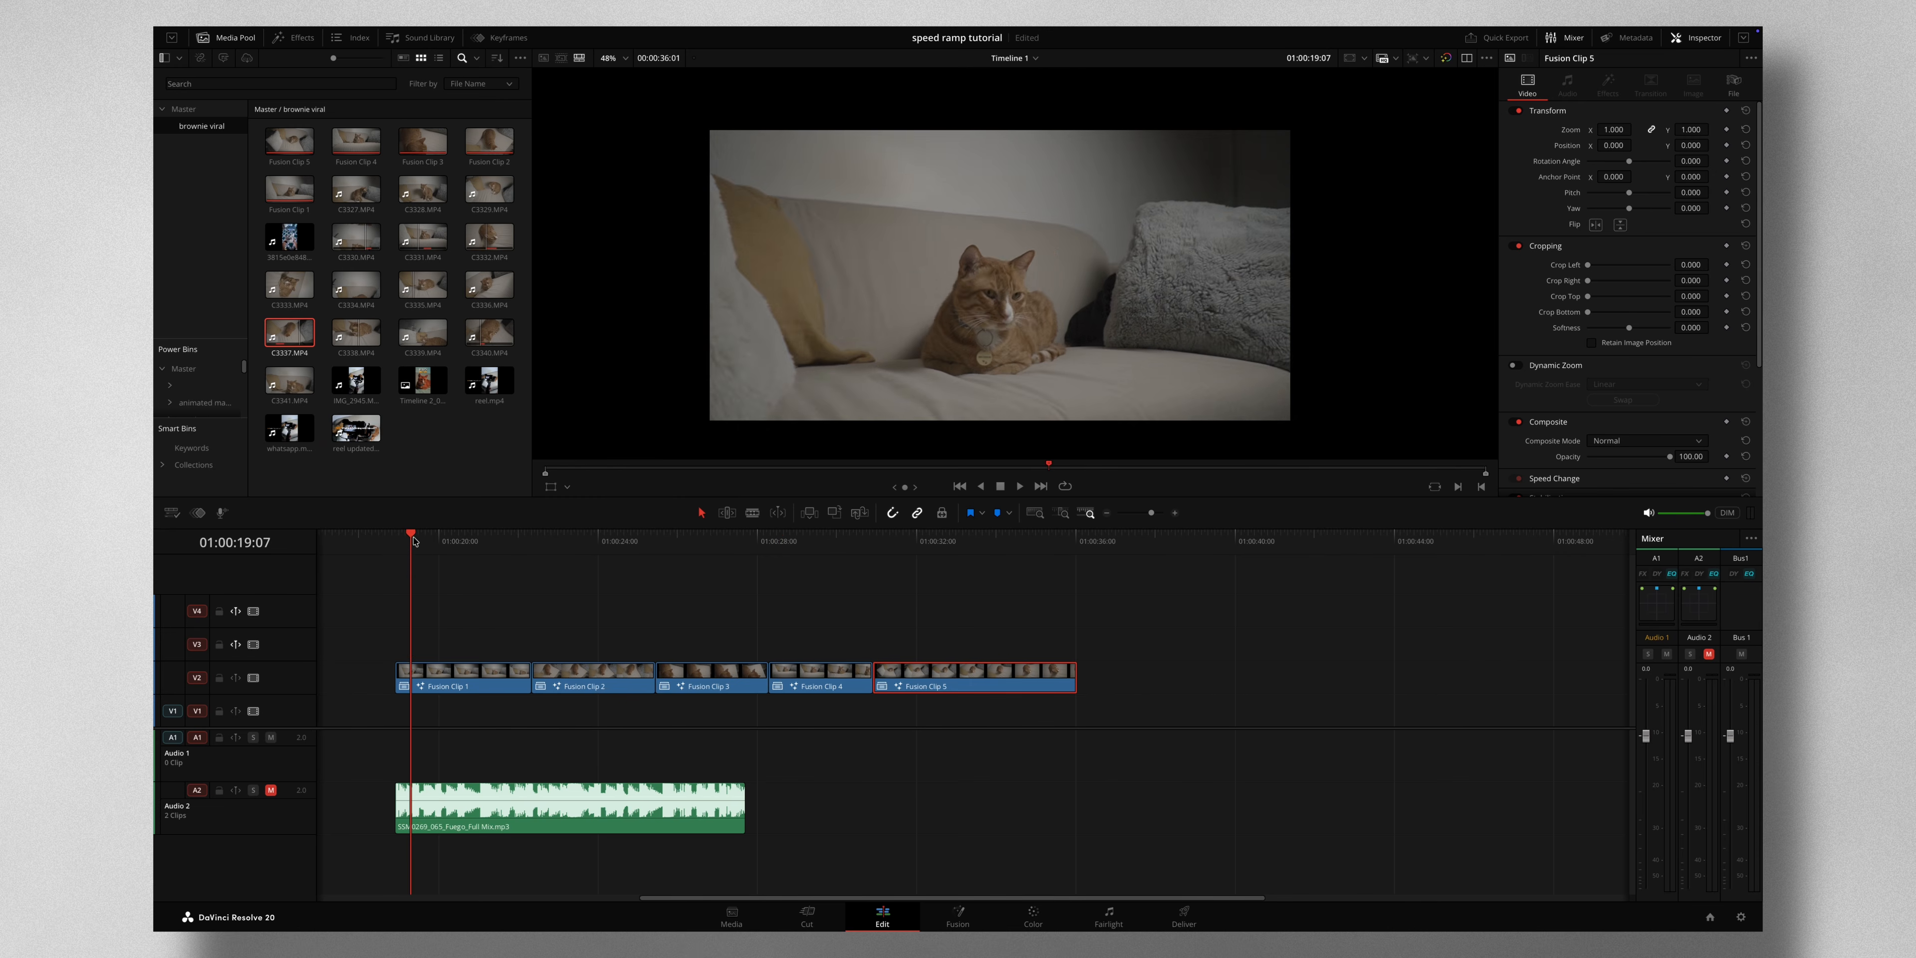
left_click(481, 797)
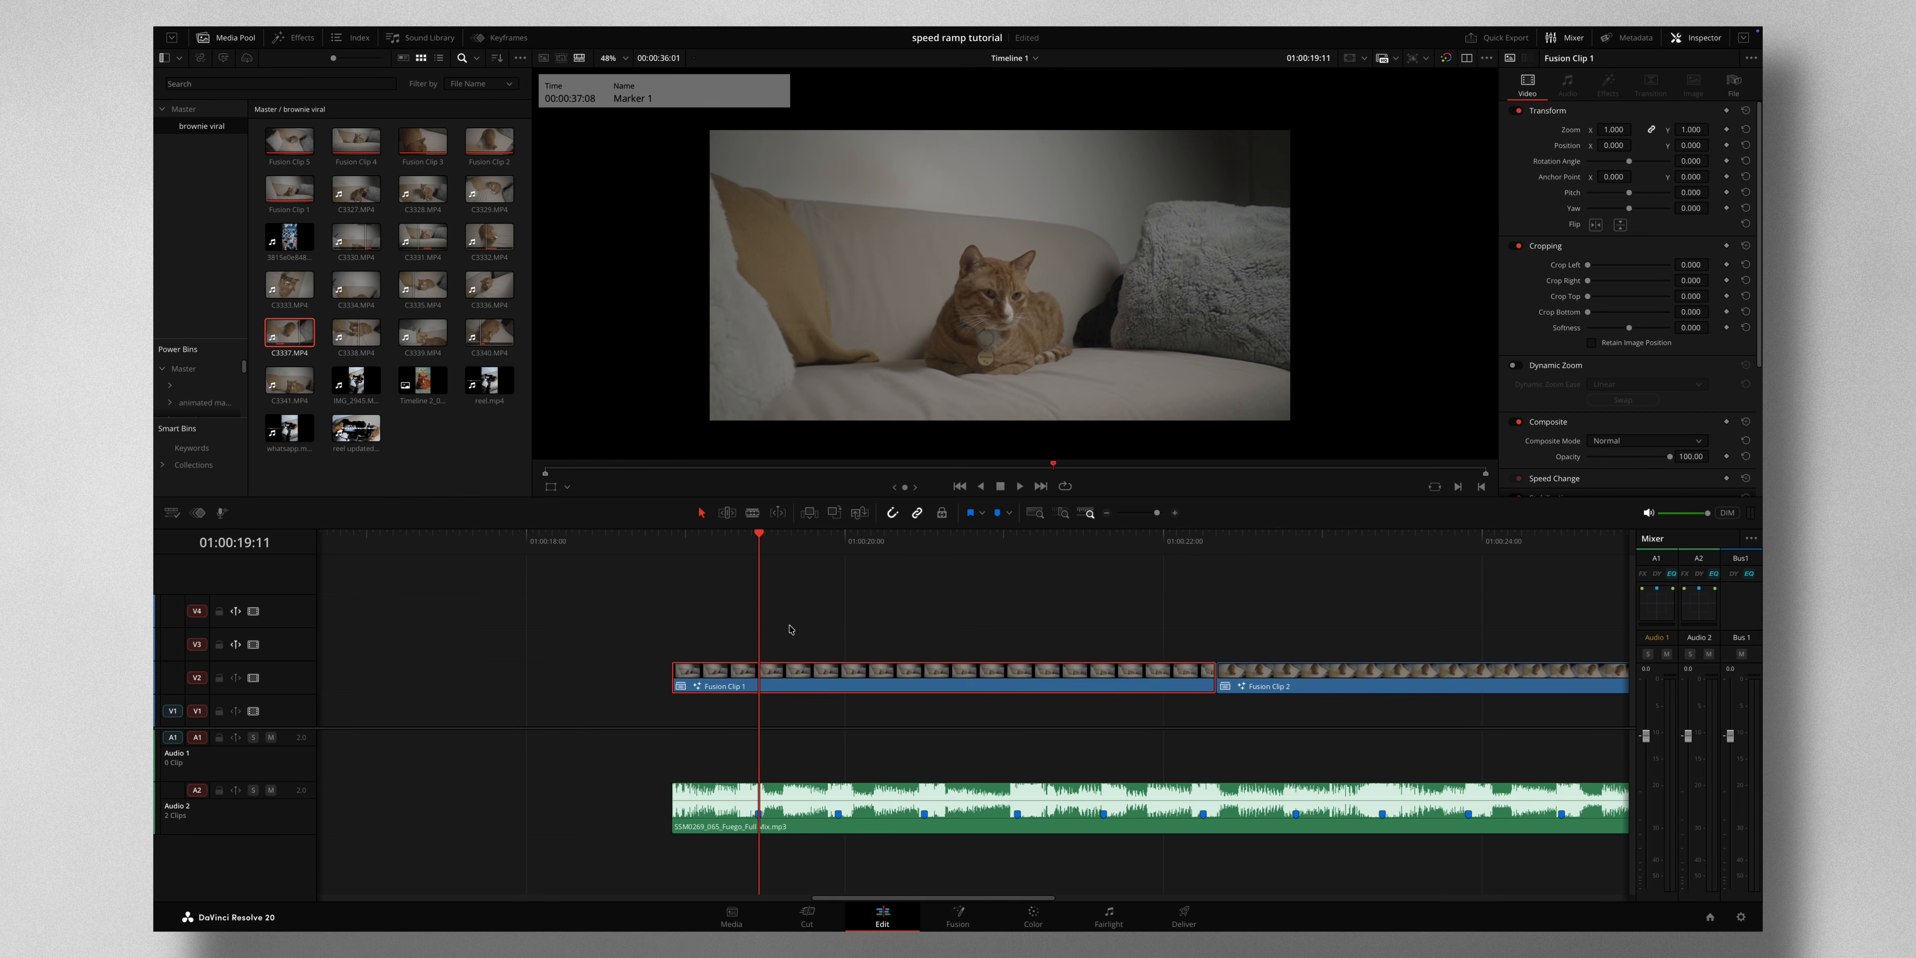
left_click(787, 614)
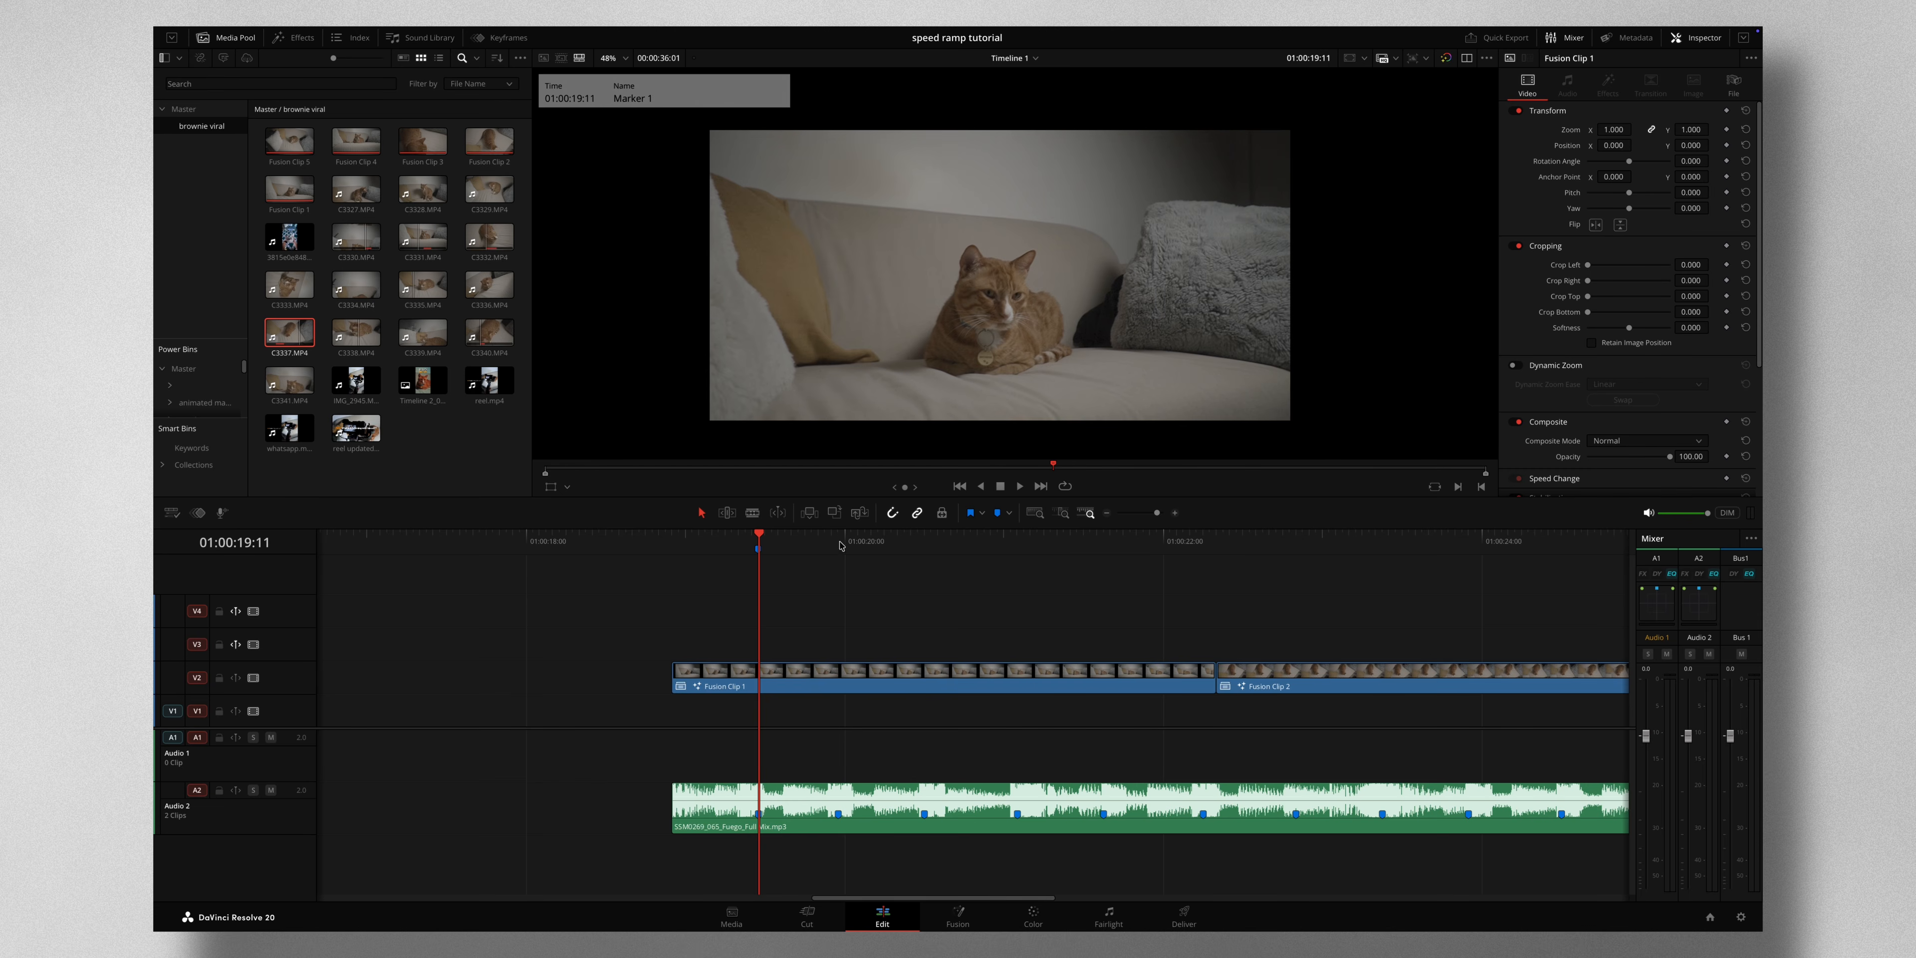
left_click(841, 539)
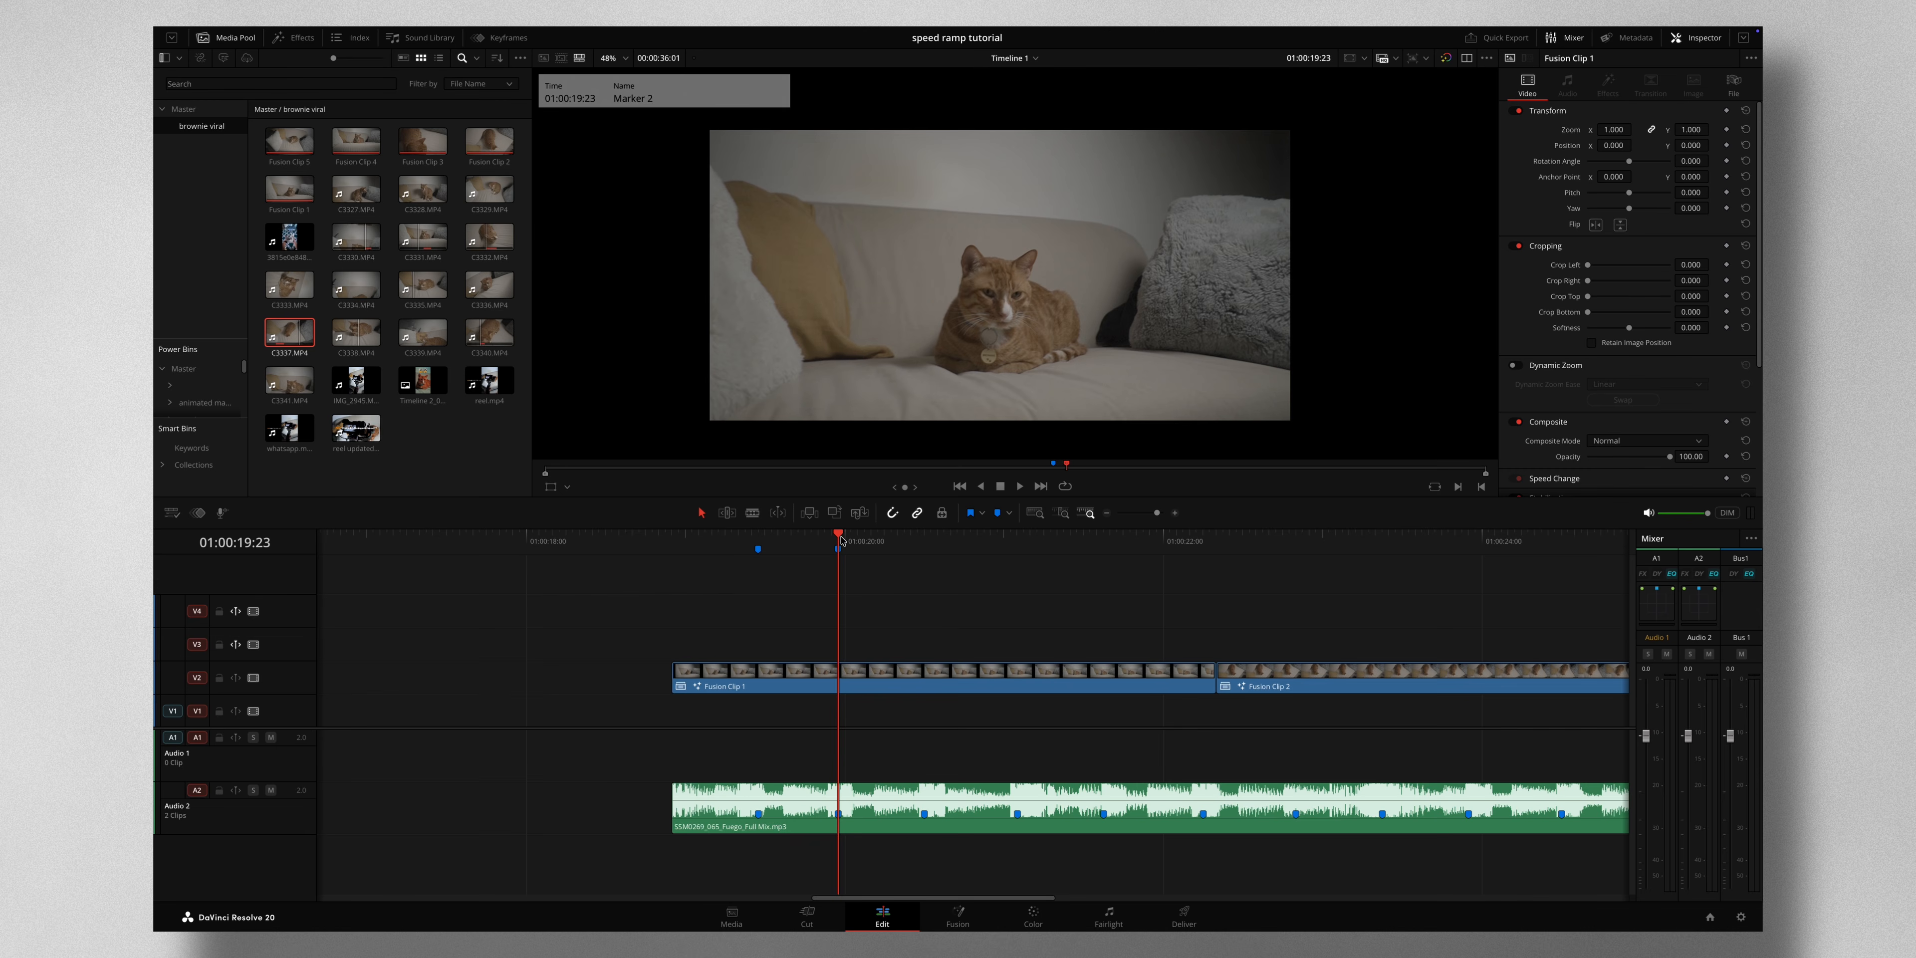
left_click(945, 541)
left_click(929, 544)
key("m")
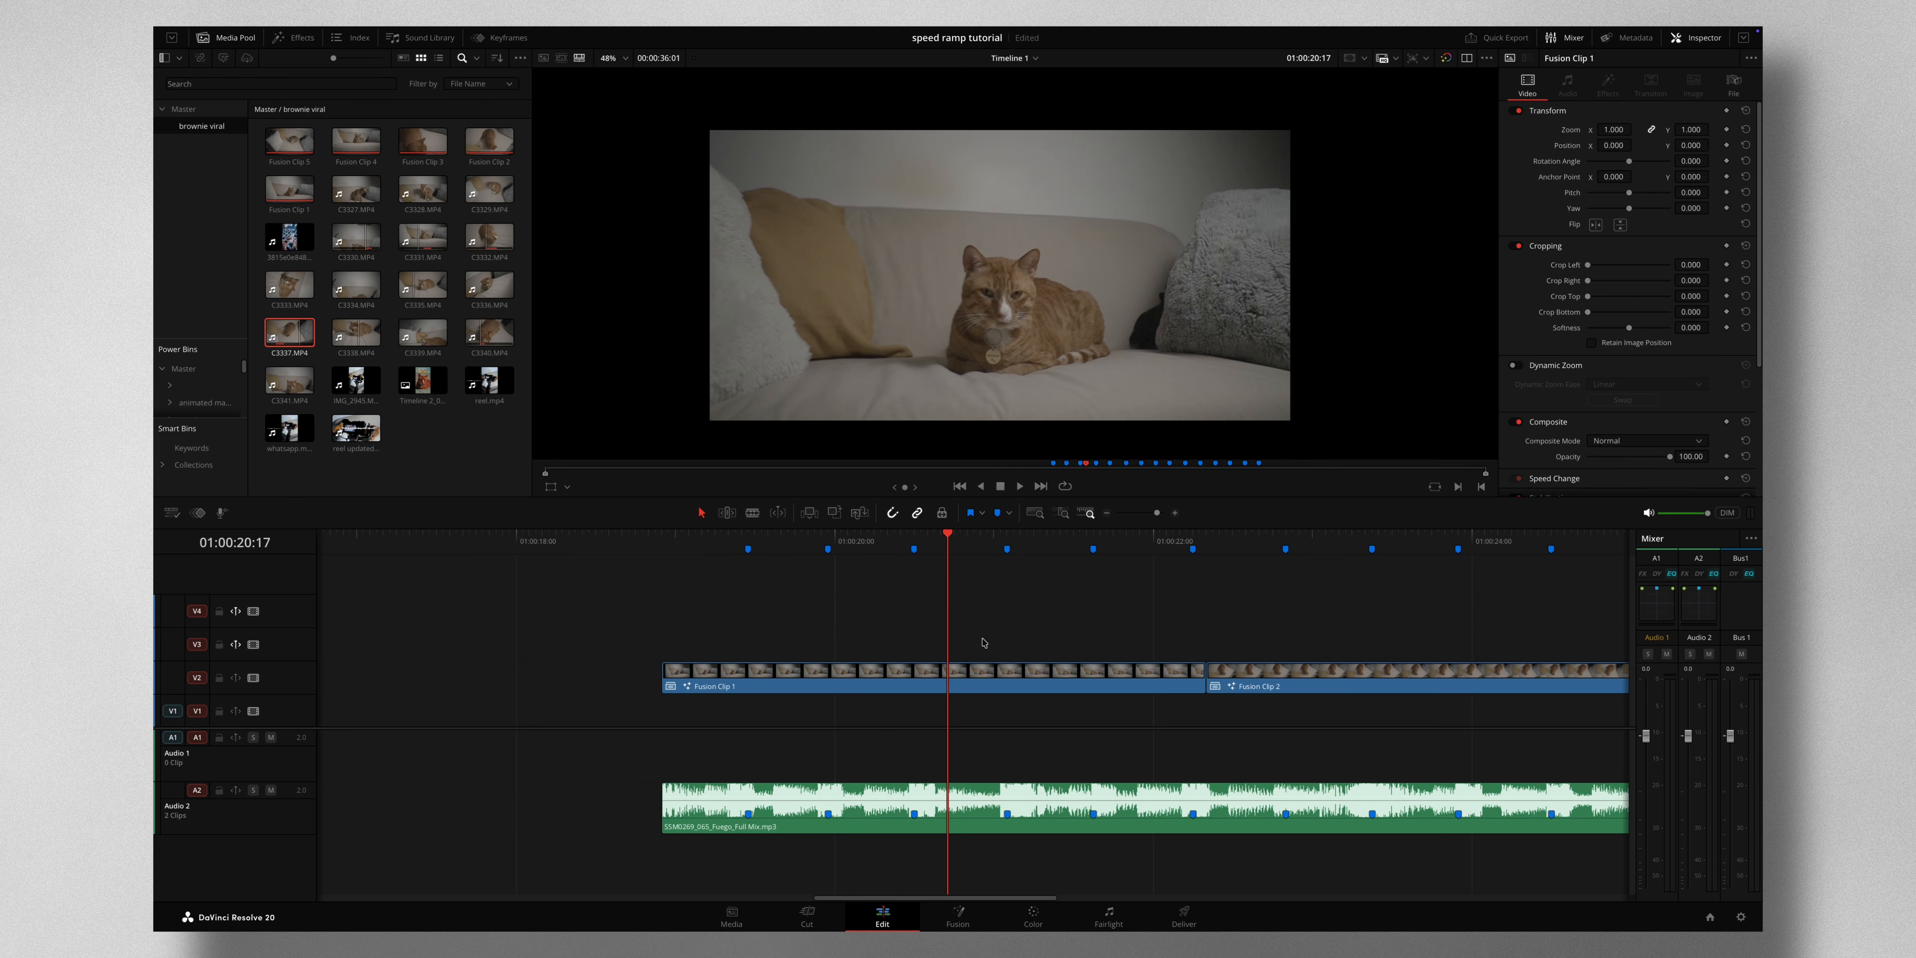
Make a compound clip from the first Fusion clip on the timeline, and convert that compound clip into a new Fusion clip.
left_click(989, 677)
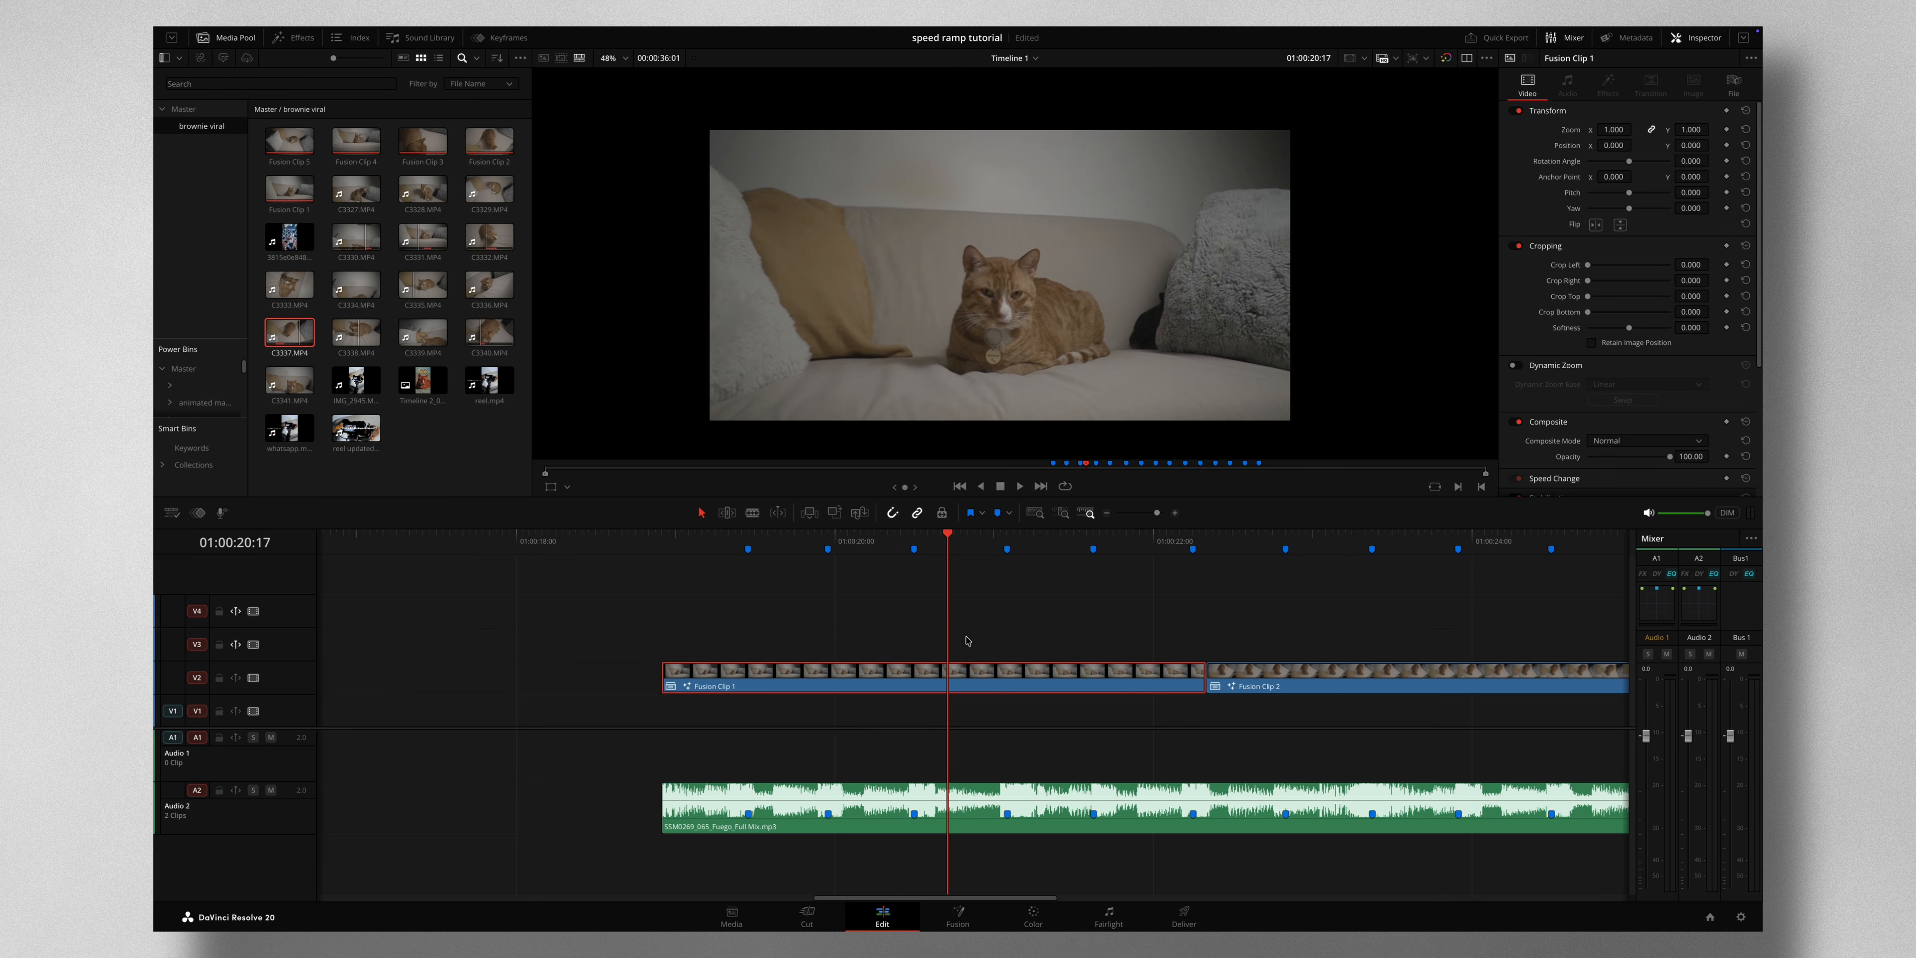
right_click(1021, 673)
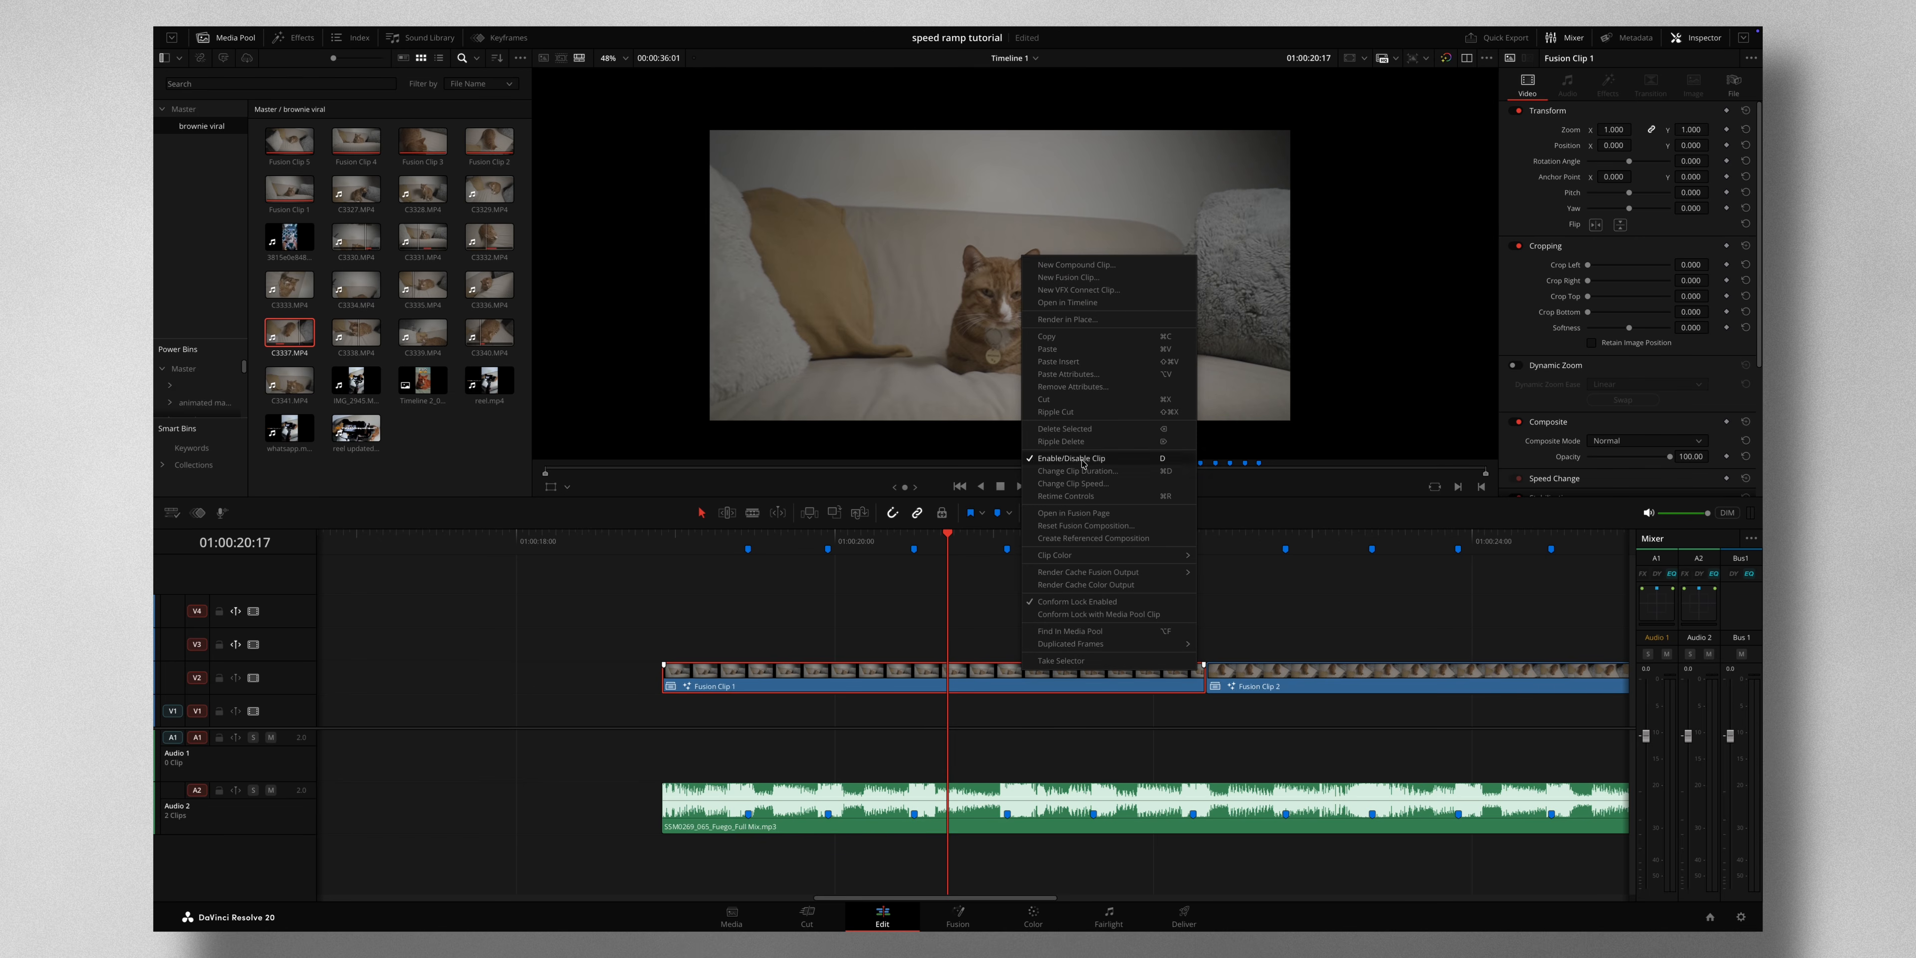
left_click(1096, 265)
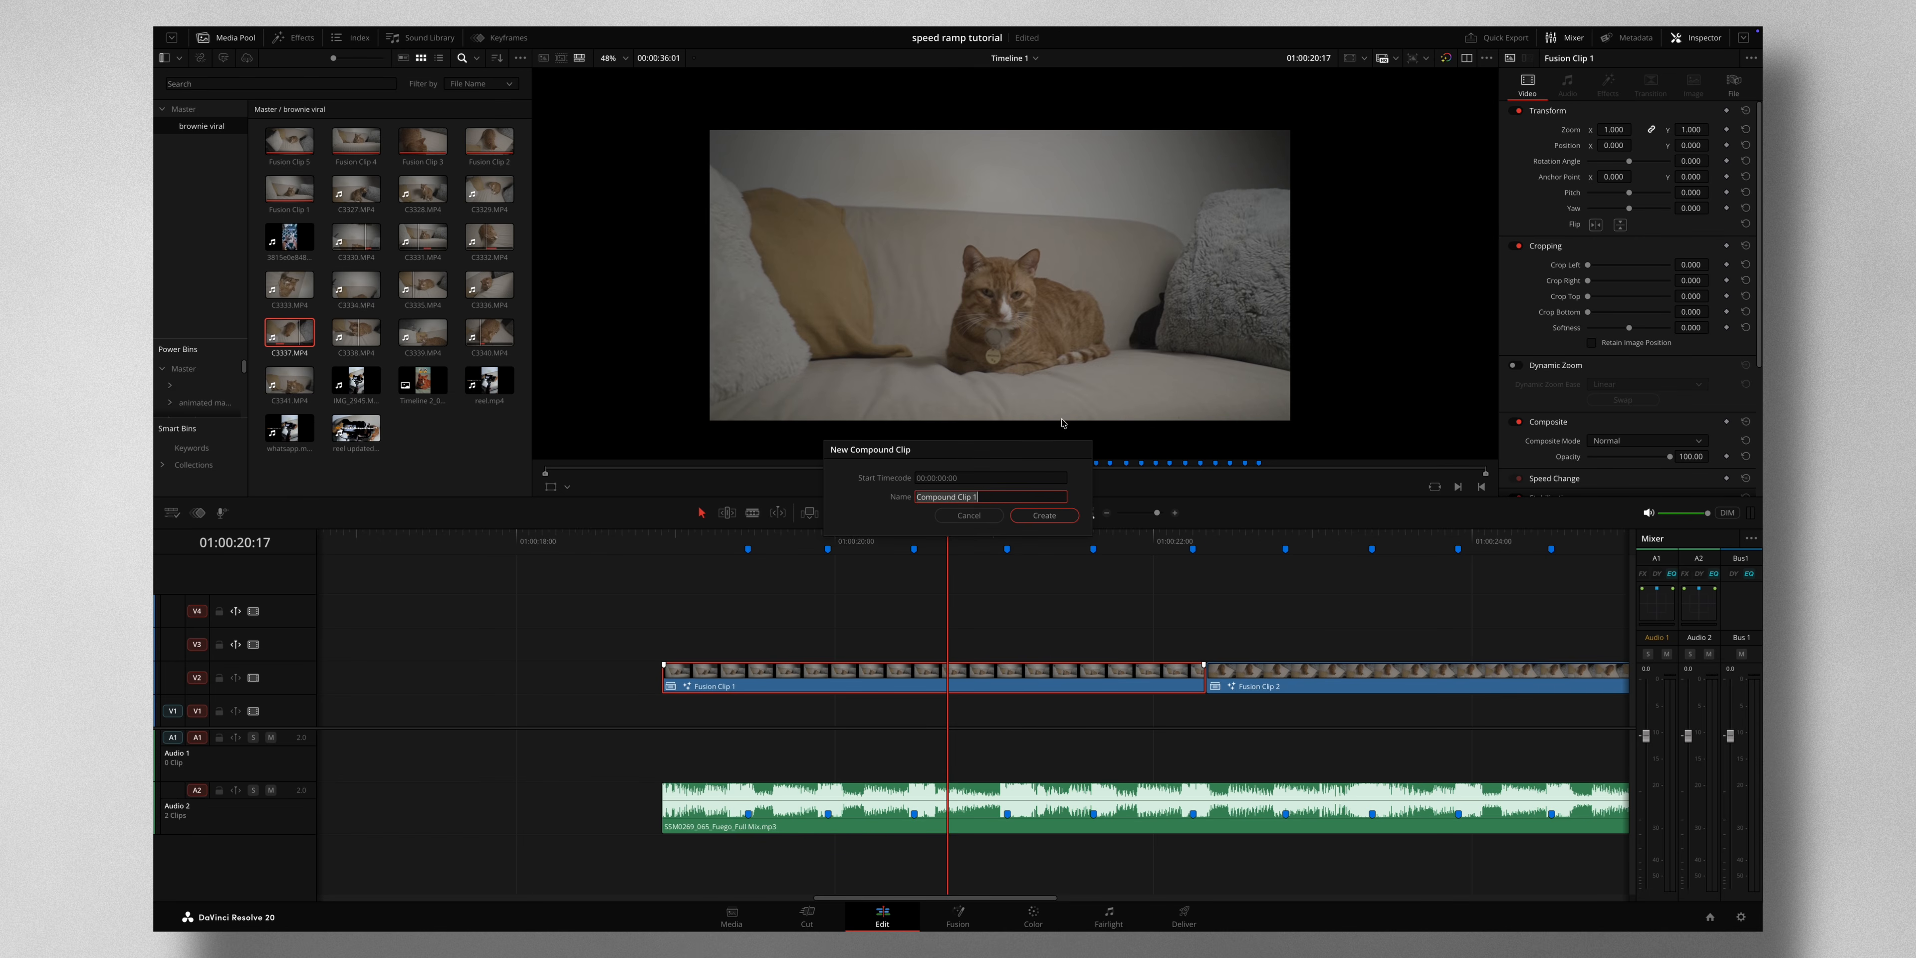
left_click(1045, 515)
scroll(868, 626, "down", 3)
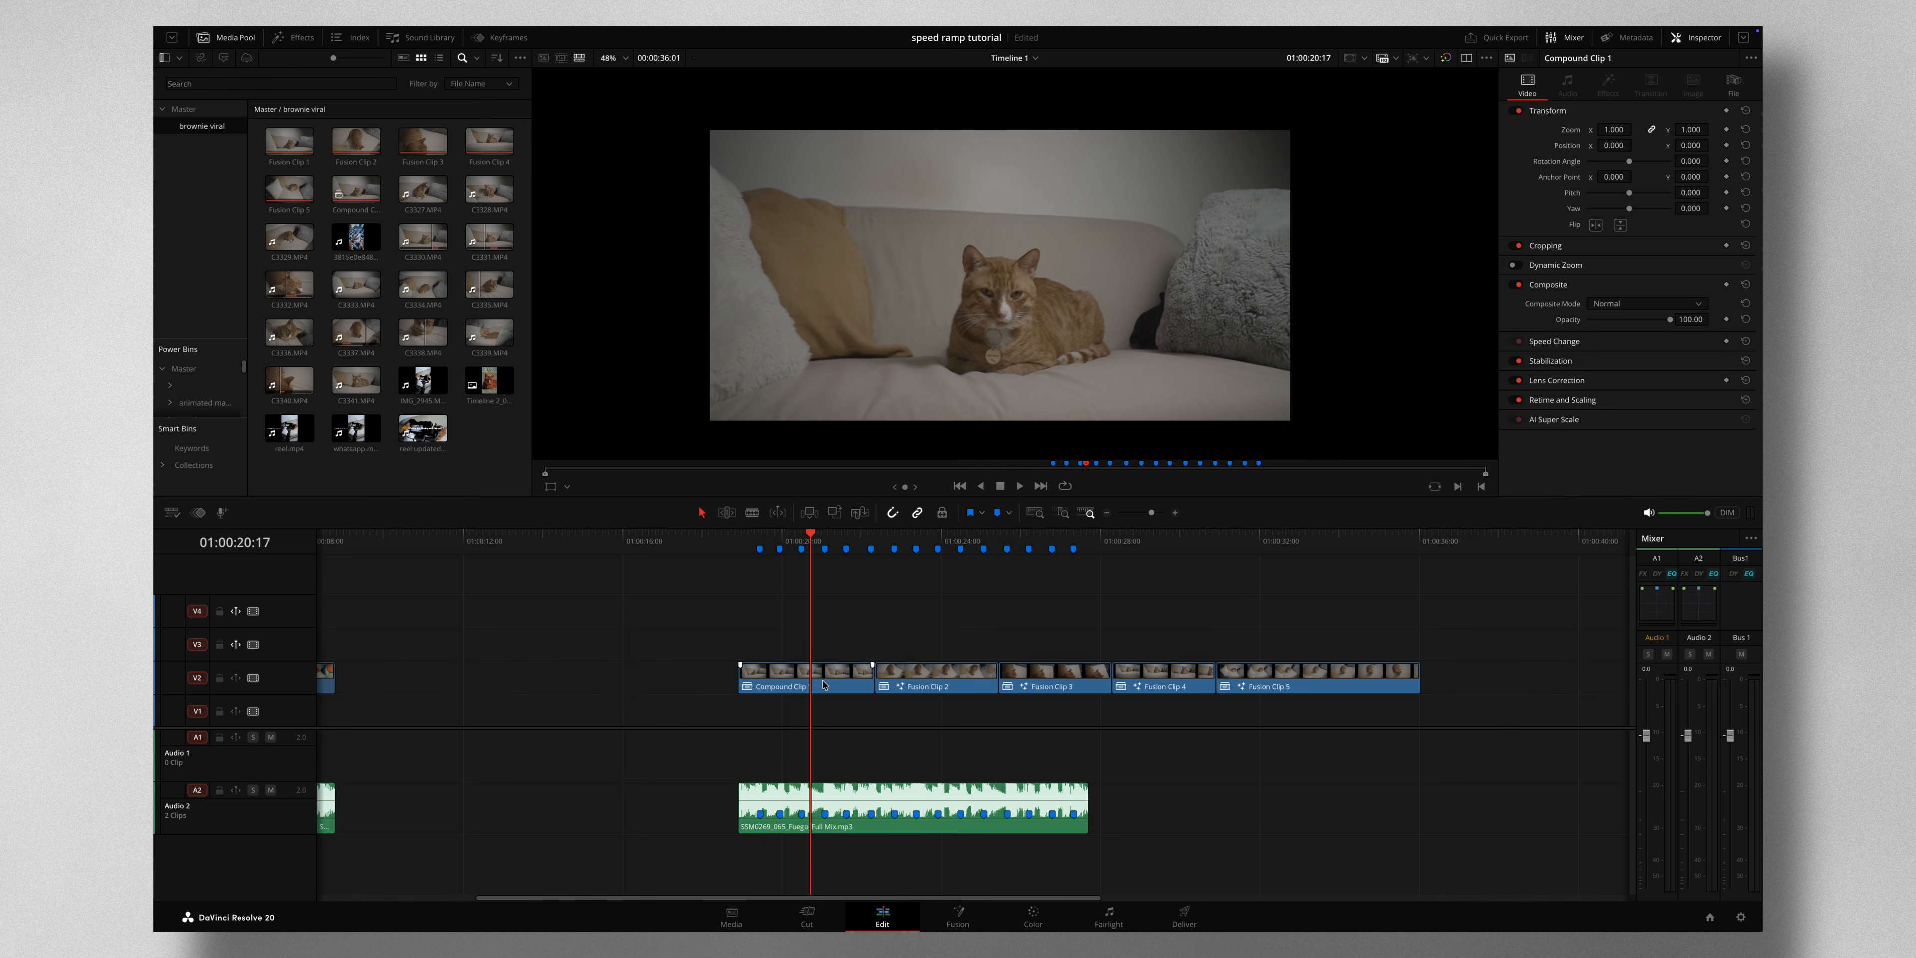
right_click(779, 677)
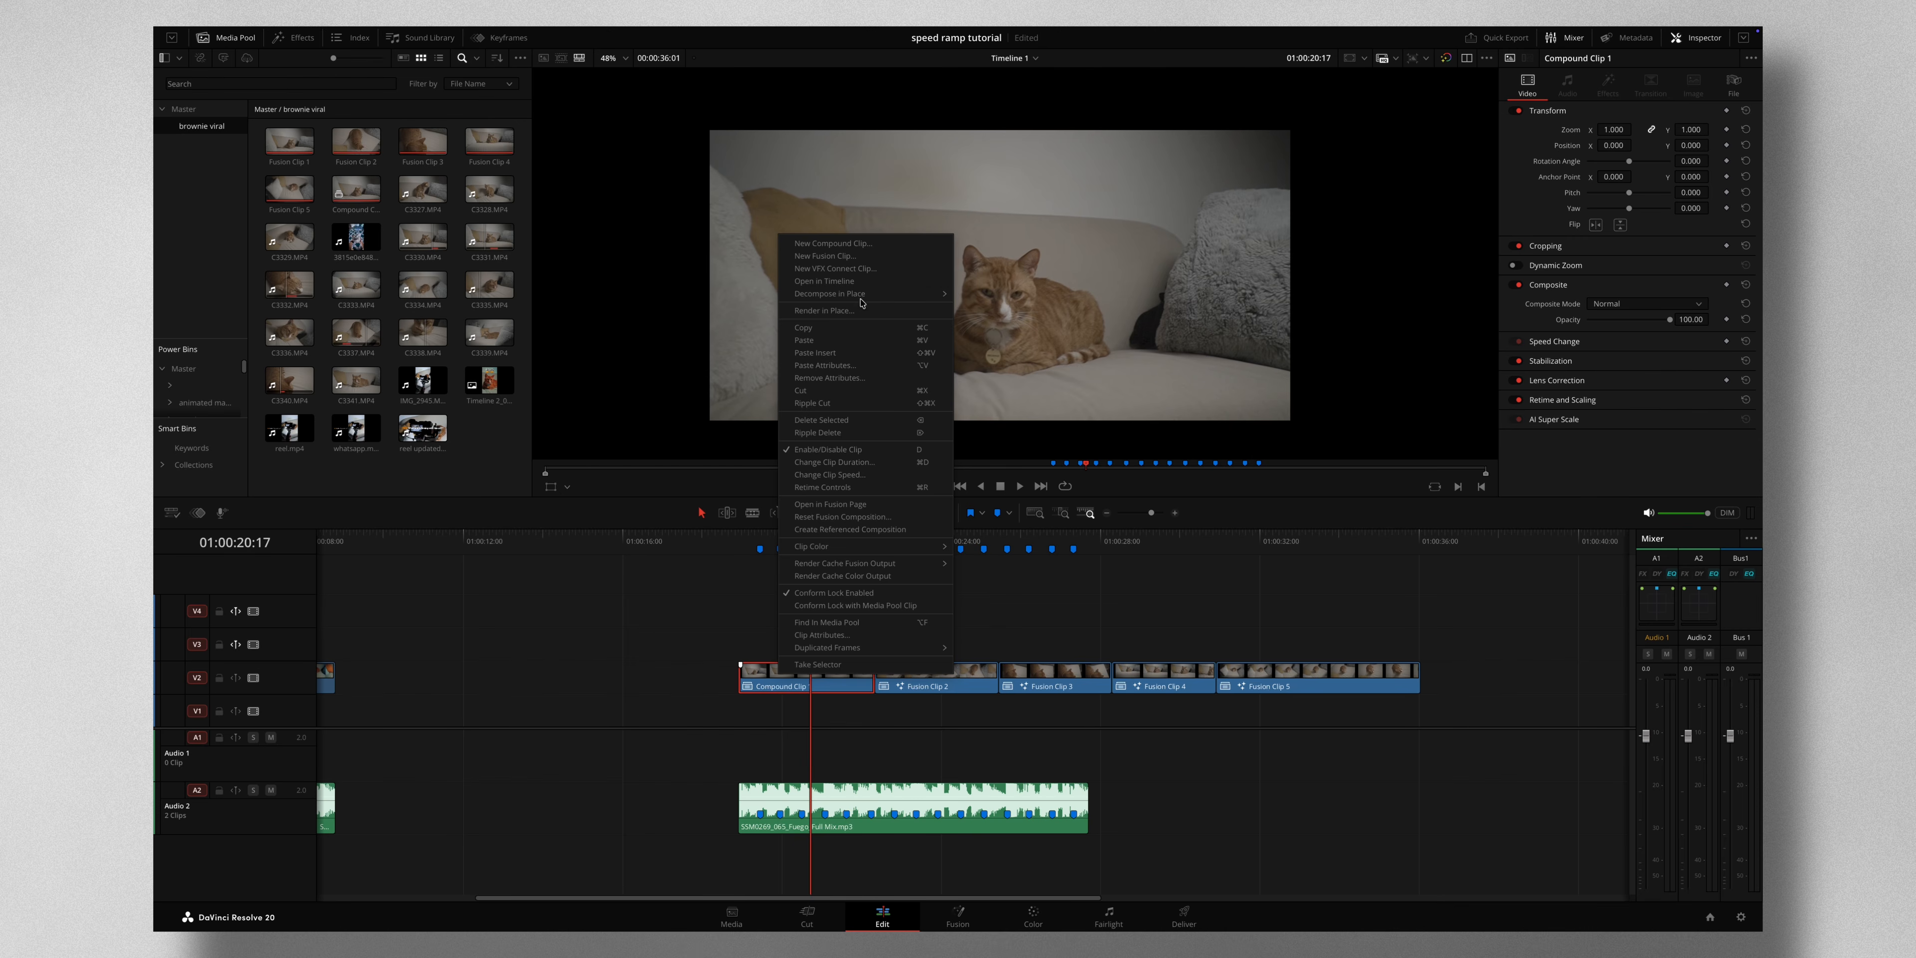
left_click(863, 258)
left_click(1175, 513)
Open the new Fusion clip on the Fusion page, show a single viewer and go to frame 0.
left_click(958, 915)
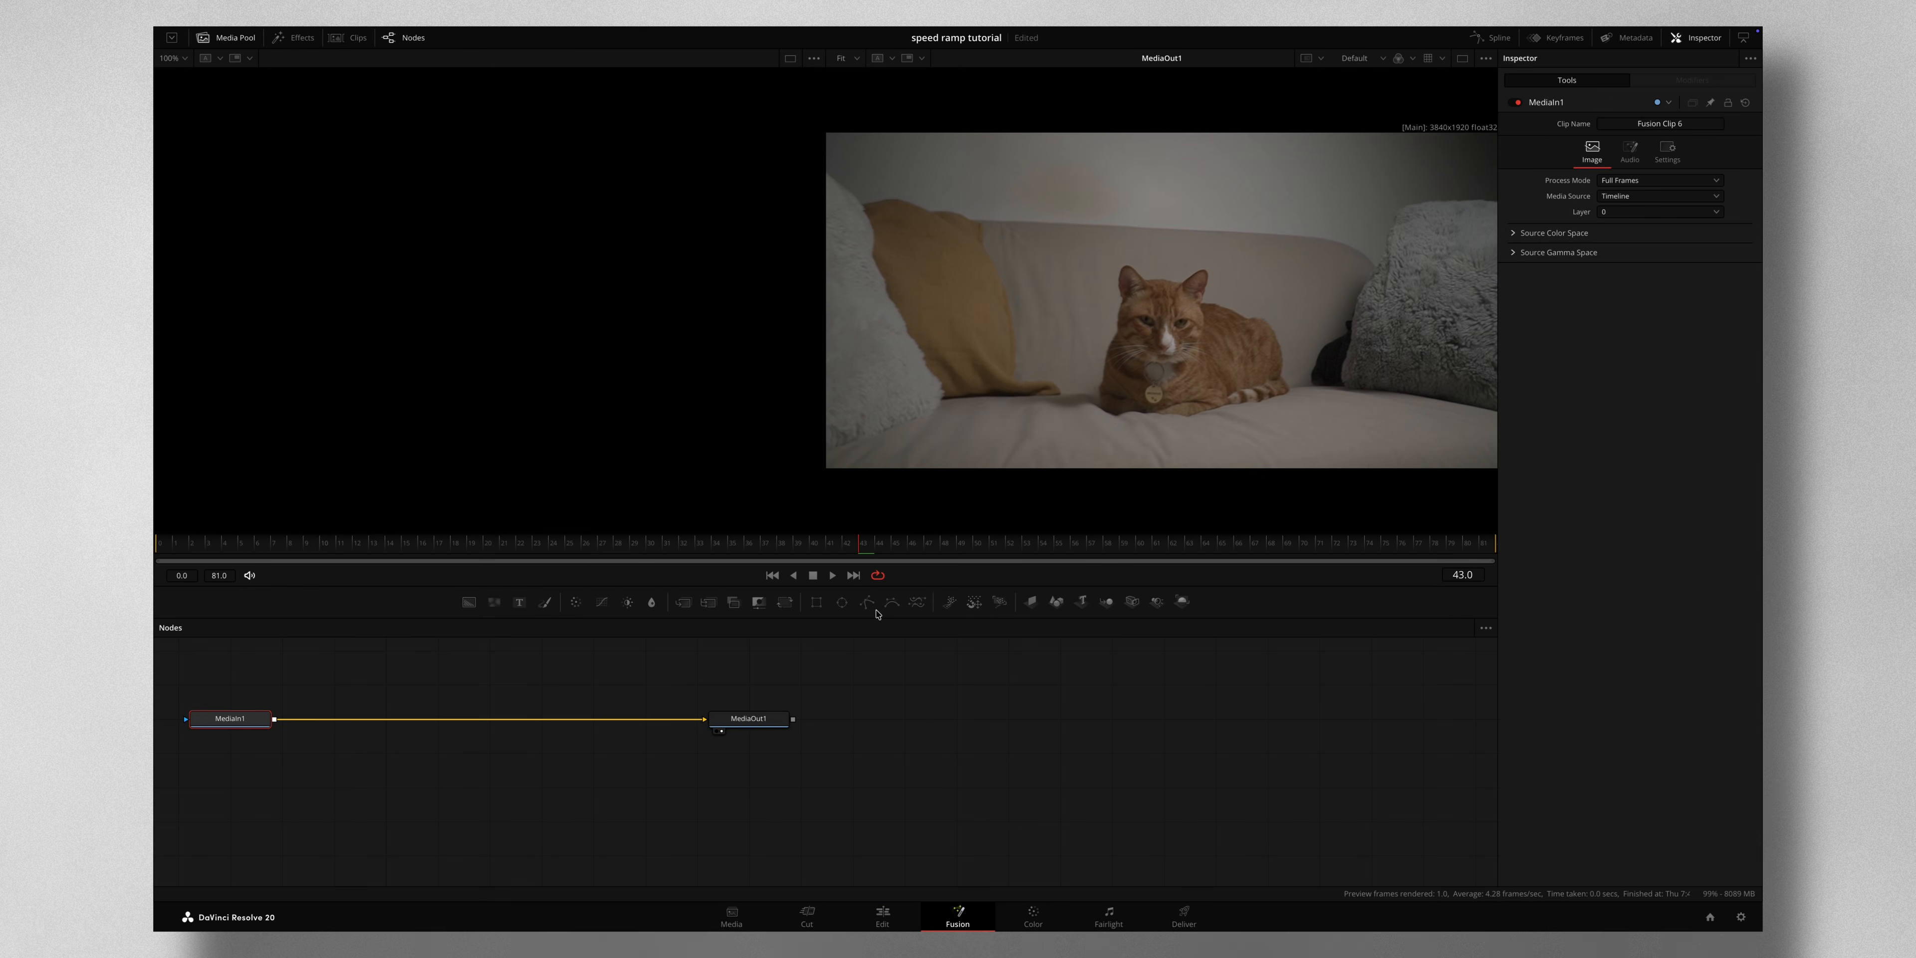
left_click(1462, 57)
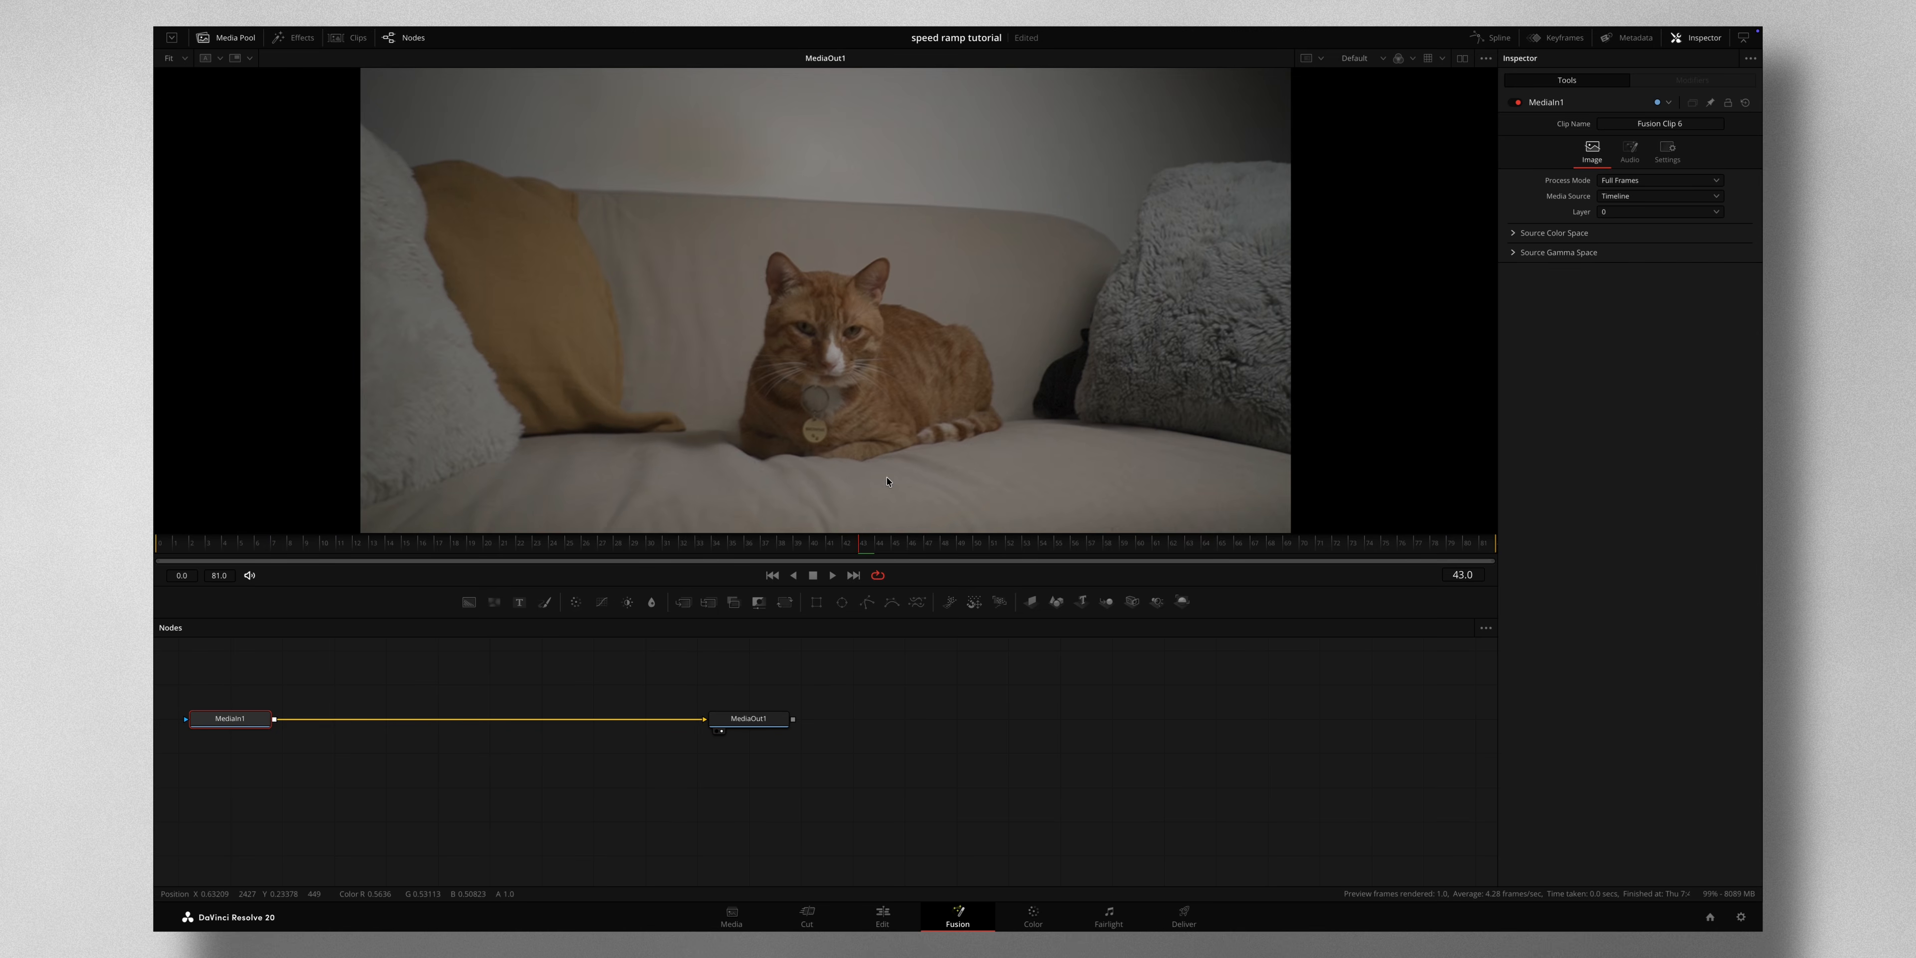
left_click_drag(859, 553, 156, 552)
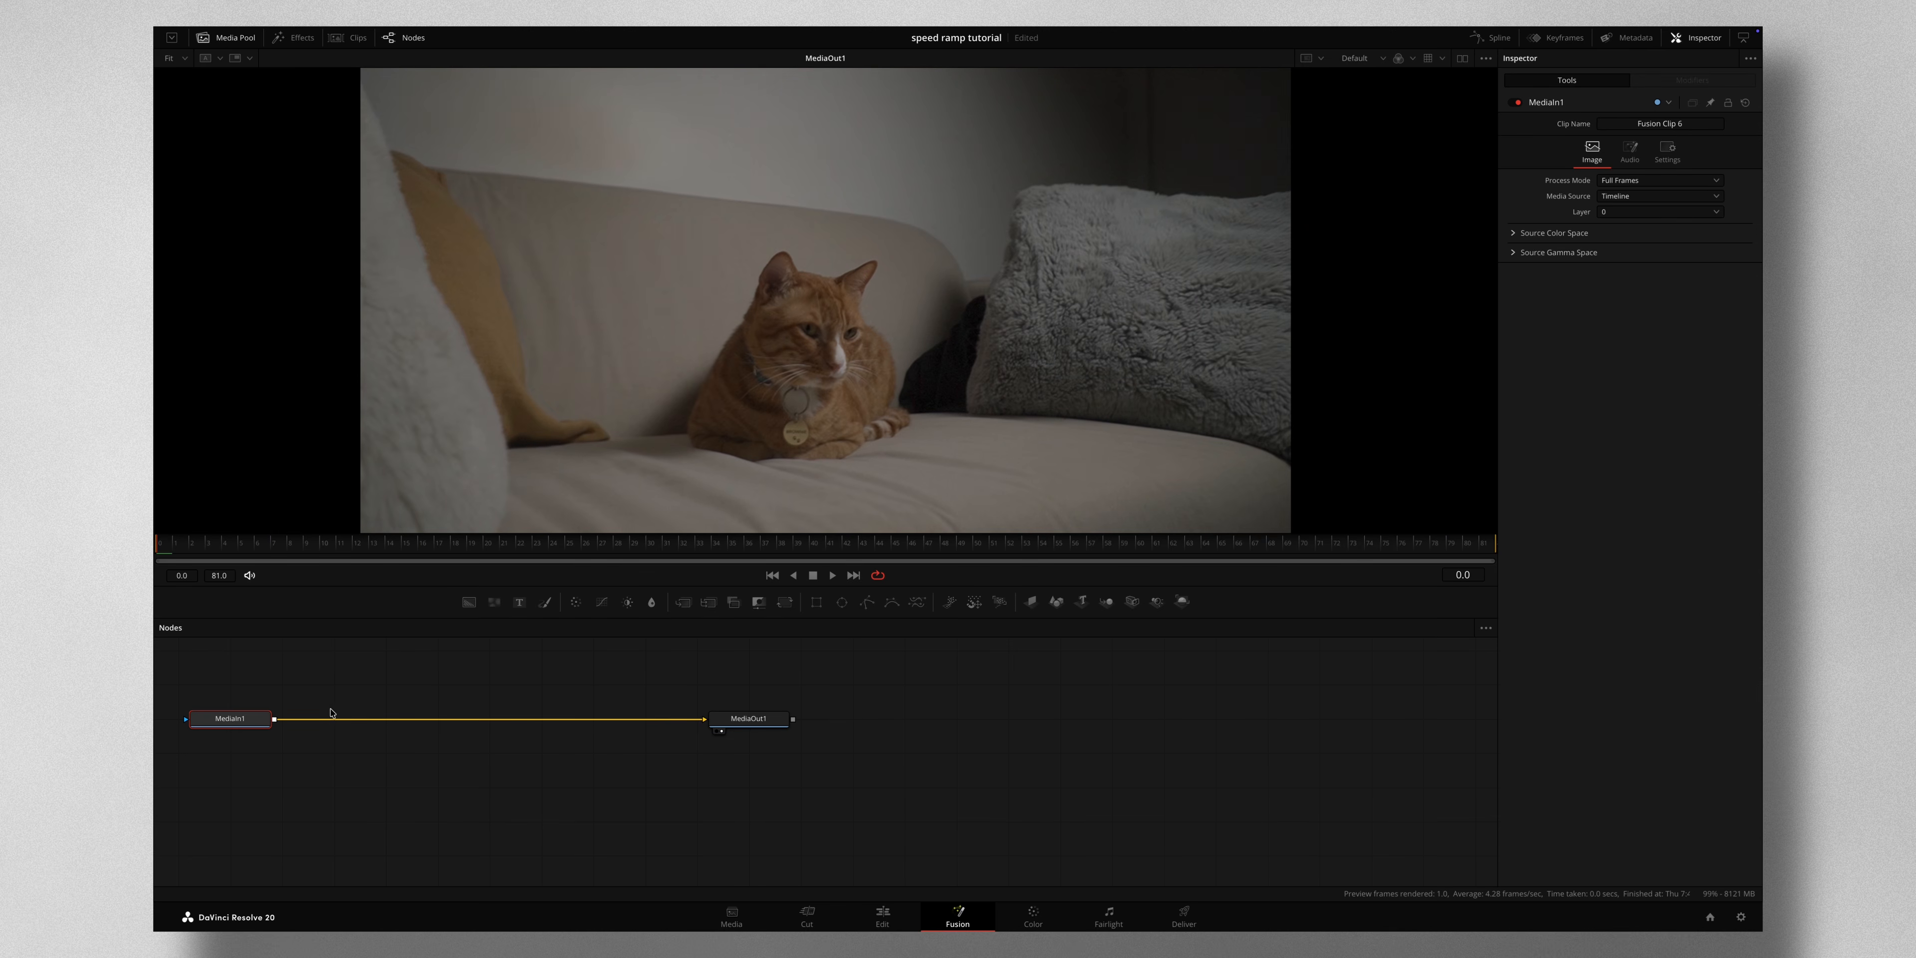
Move both nodes lower in the node graph and add a Time Stretcher node after MediaIn1.
left_click_drag(243, 683, 899, 835)
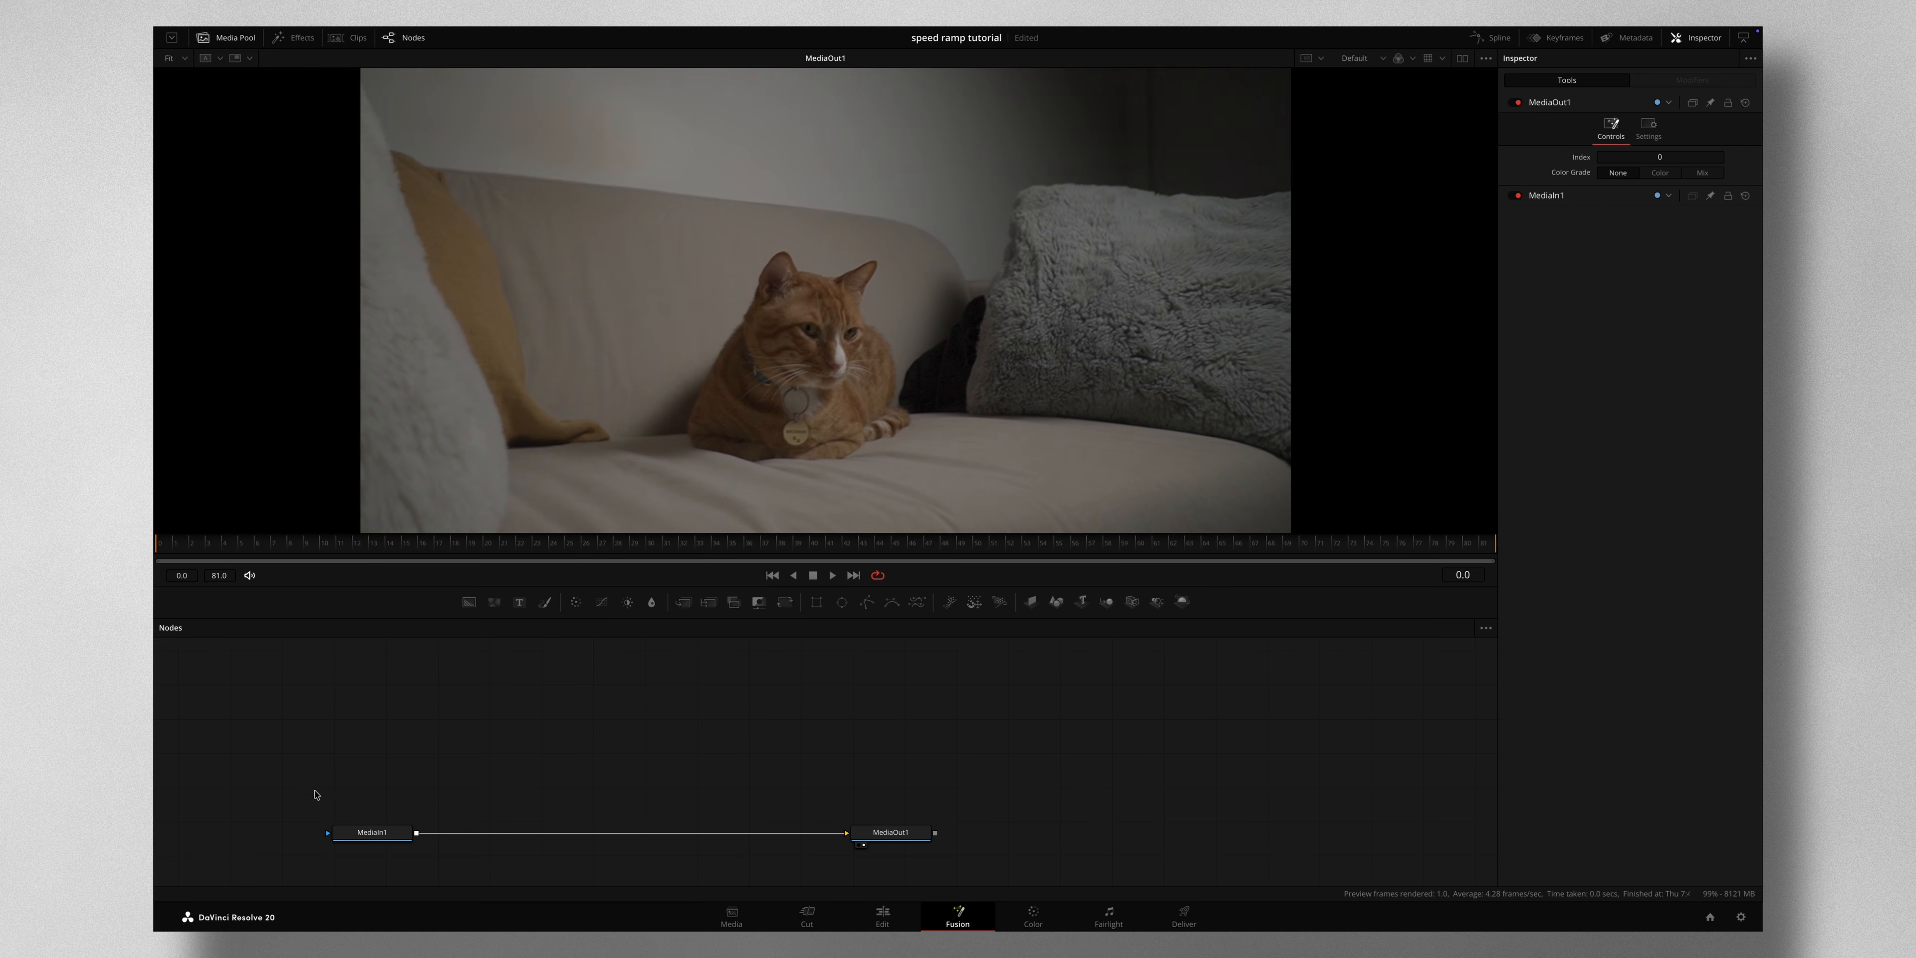
left_click(368, 833)
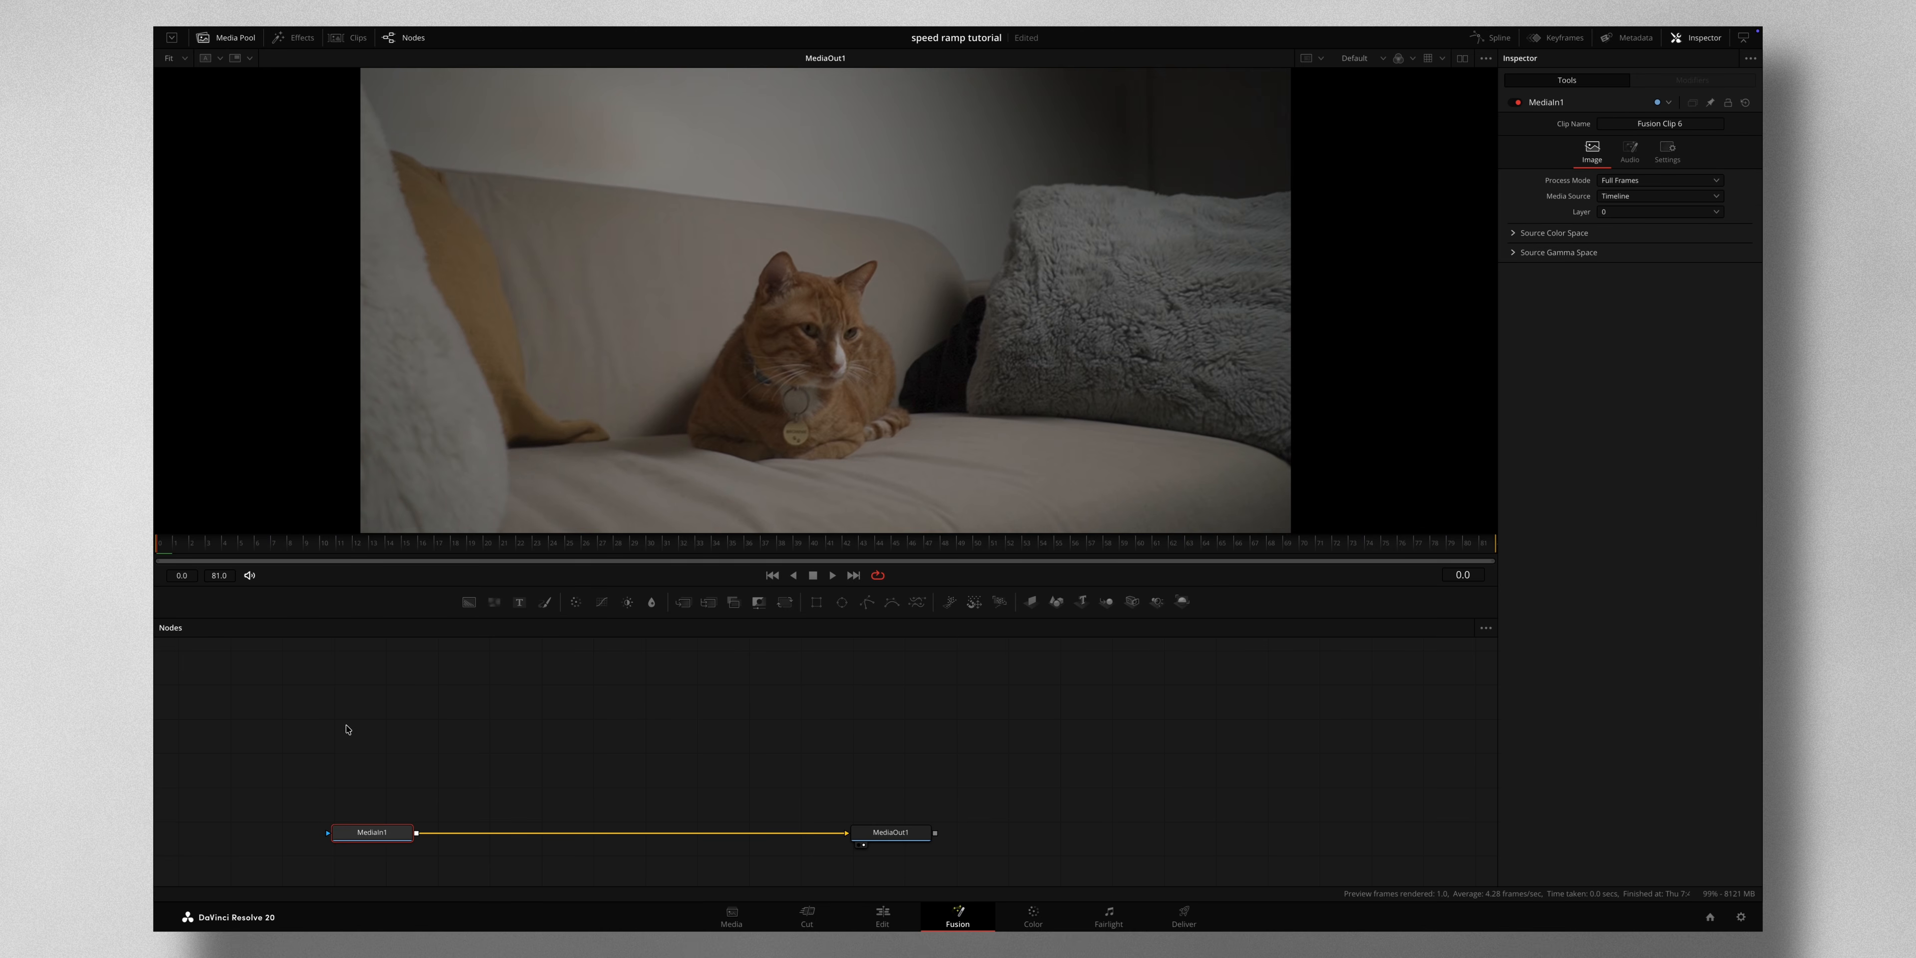
key("shift+space")
type("Transform")
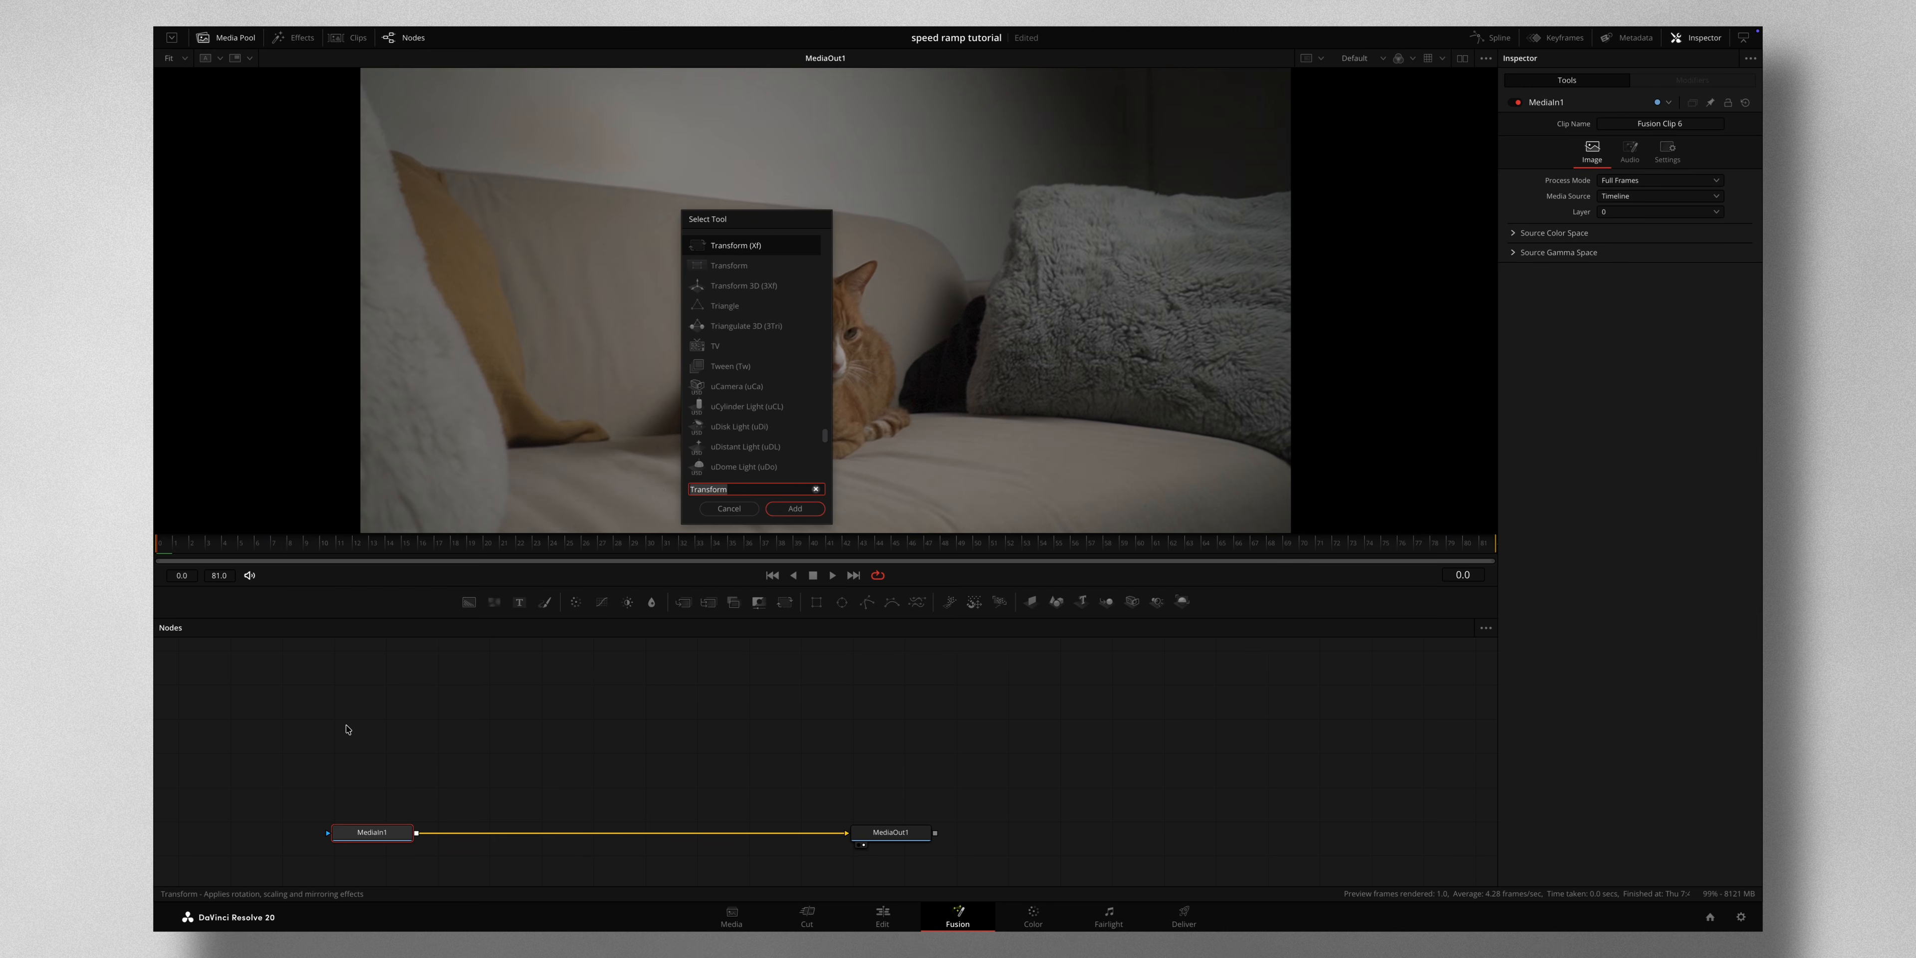
left_click(815, 488)
type("Time Stretcher")
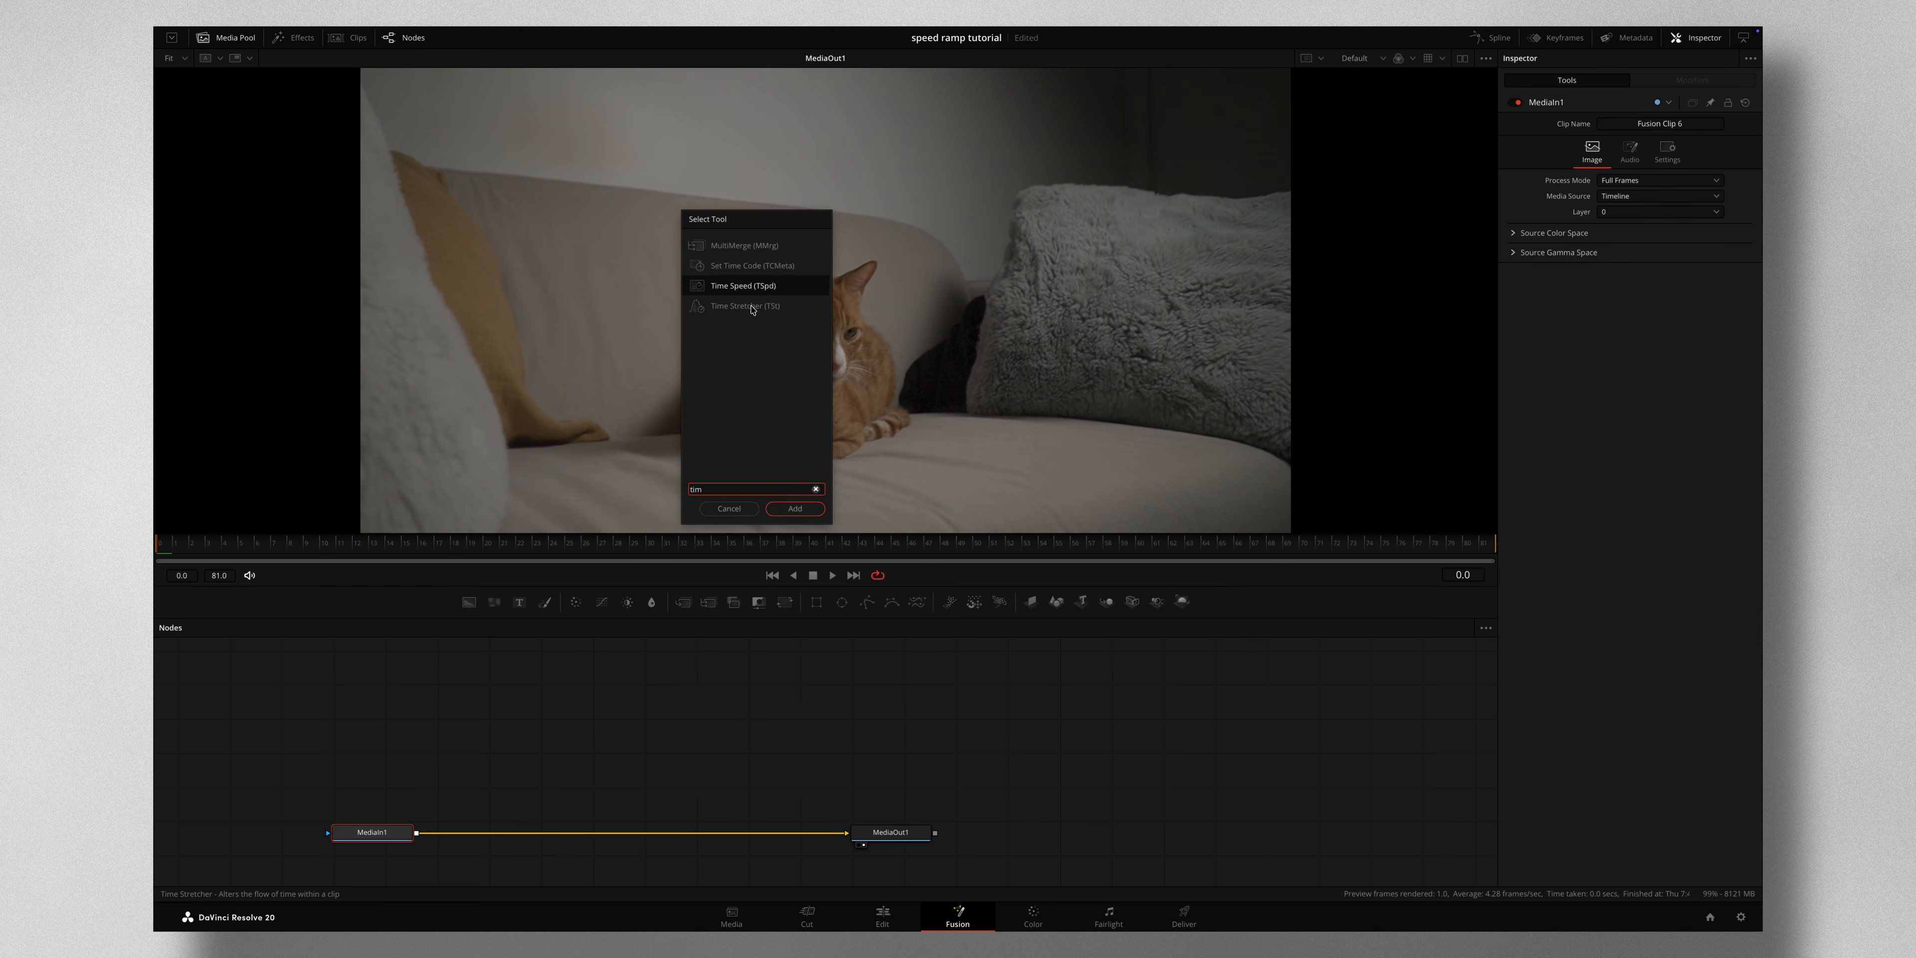
left_click(794, 507)
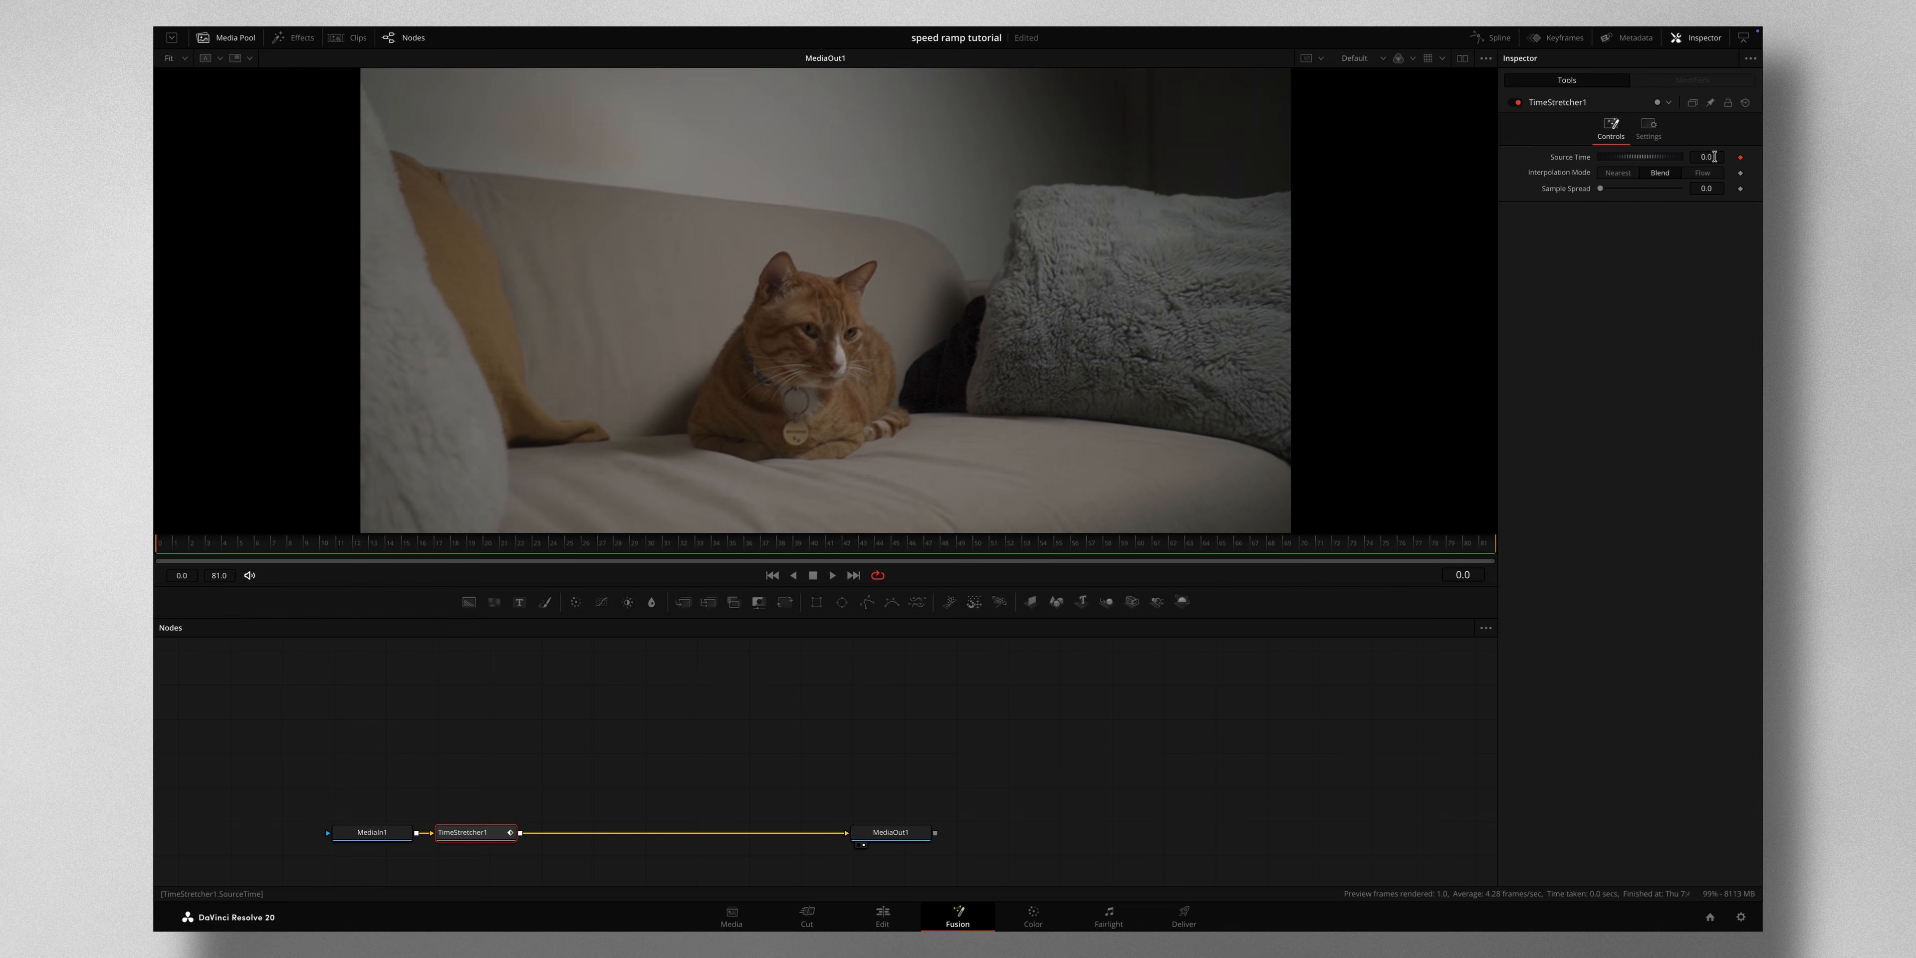
Show the Spline editor and keyframe the Time Stretcher's Source Time at 81.0 on the first beat marker, frame 13.
left_click(1492, 38)
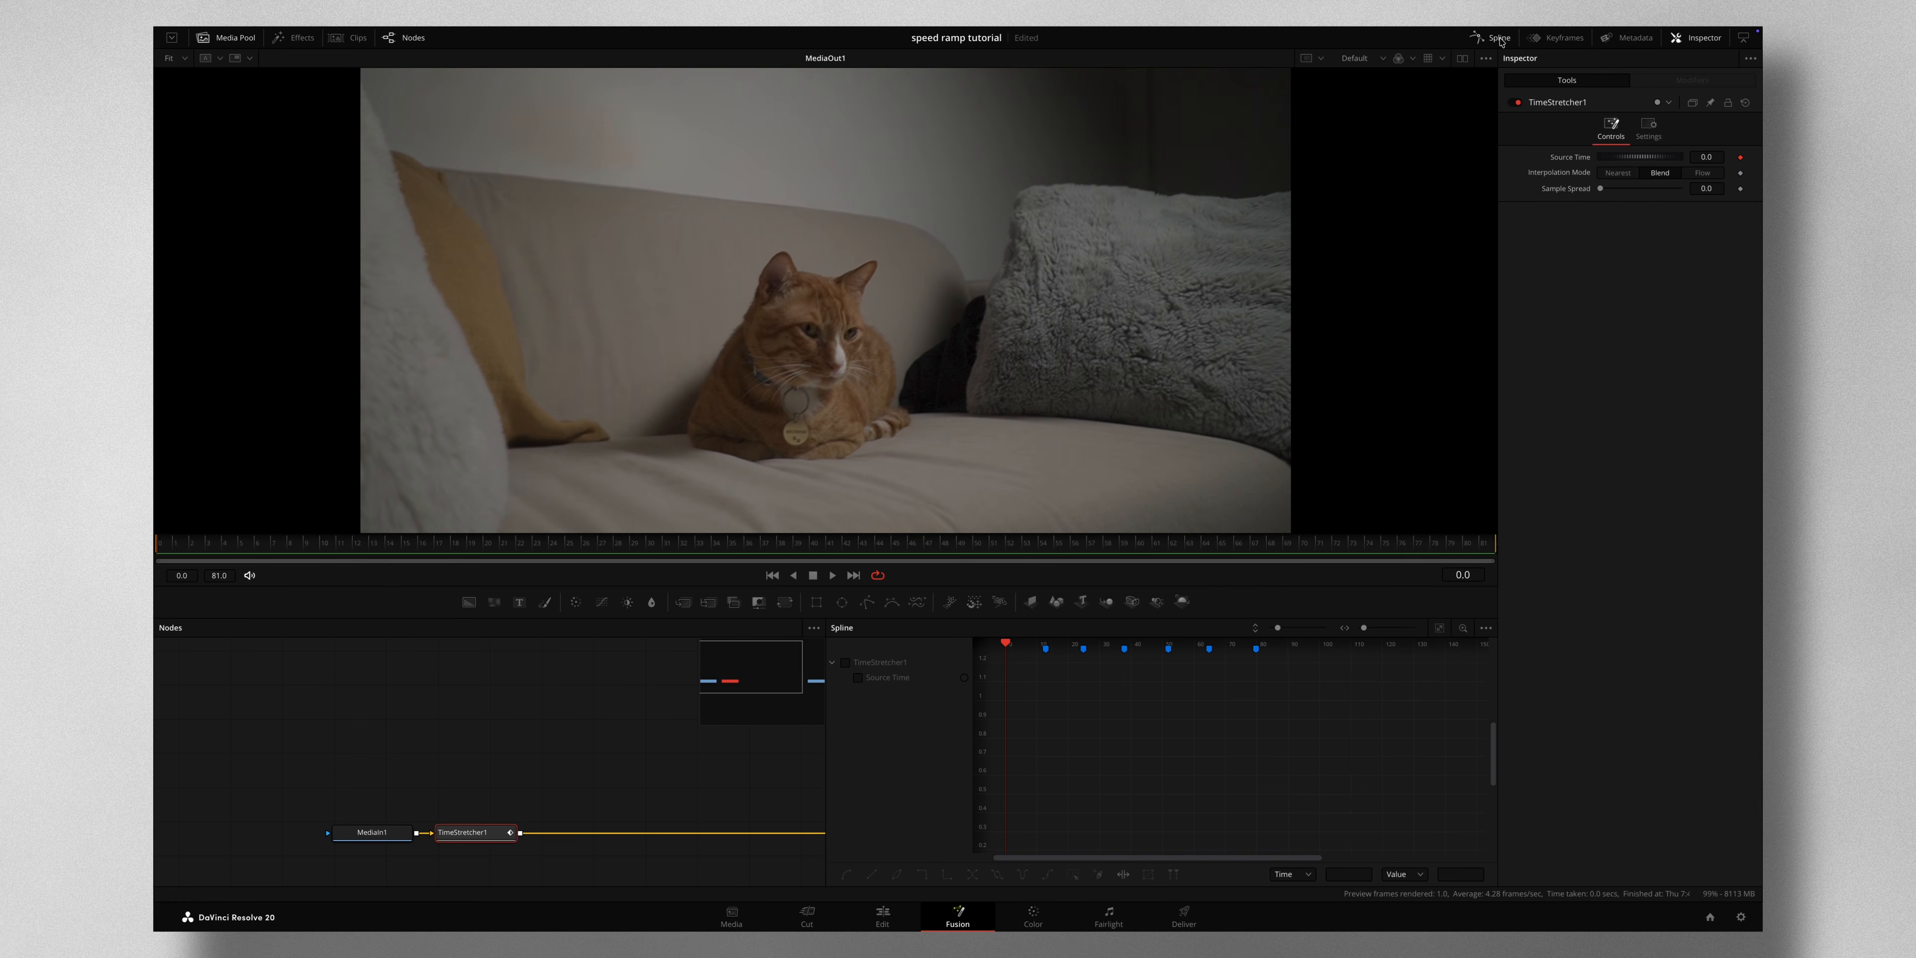
left_click_drag(1008, 648, 1046, 644)
left_click(157, 549)
left_click_drag(157, 549, 586, 549)
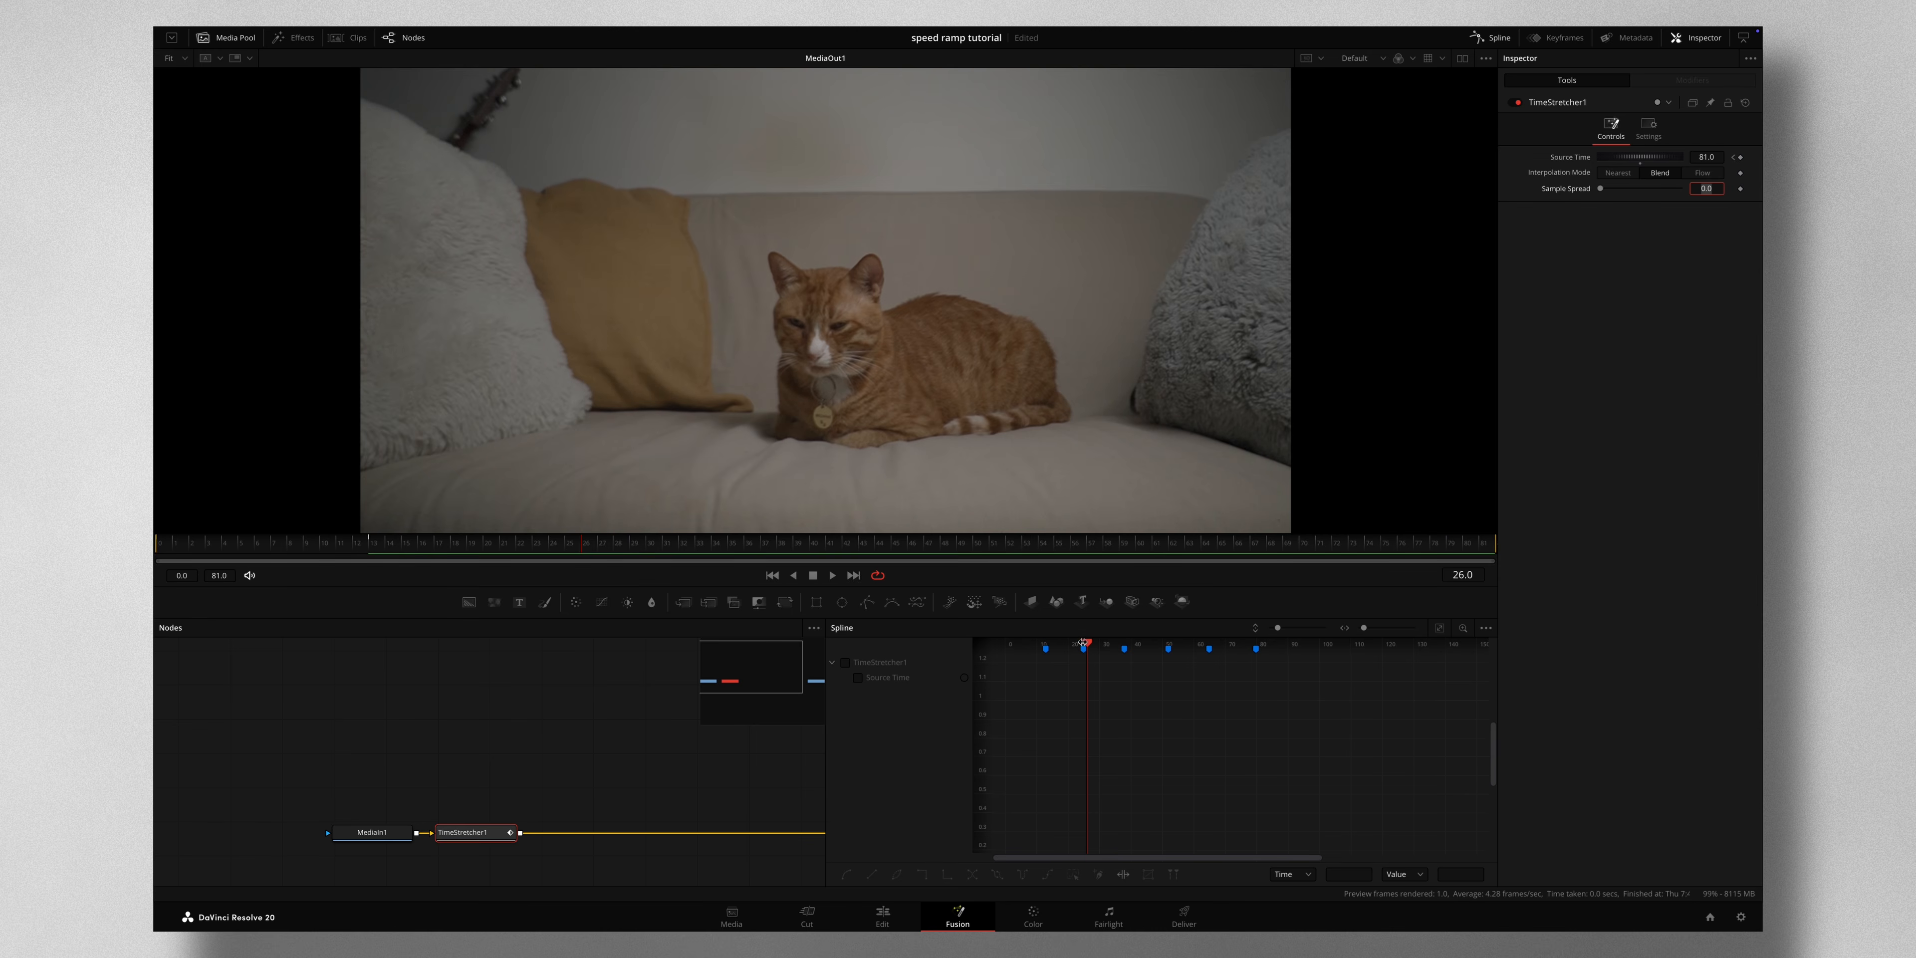
left_click_drag(1087, 644, 1047, 649)
Display the Source Time curve fitted to the Spline editor and smooth all of its keyframes.
left_click(845, 663)
left_click(1440, 629)
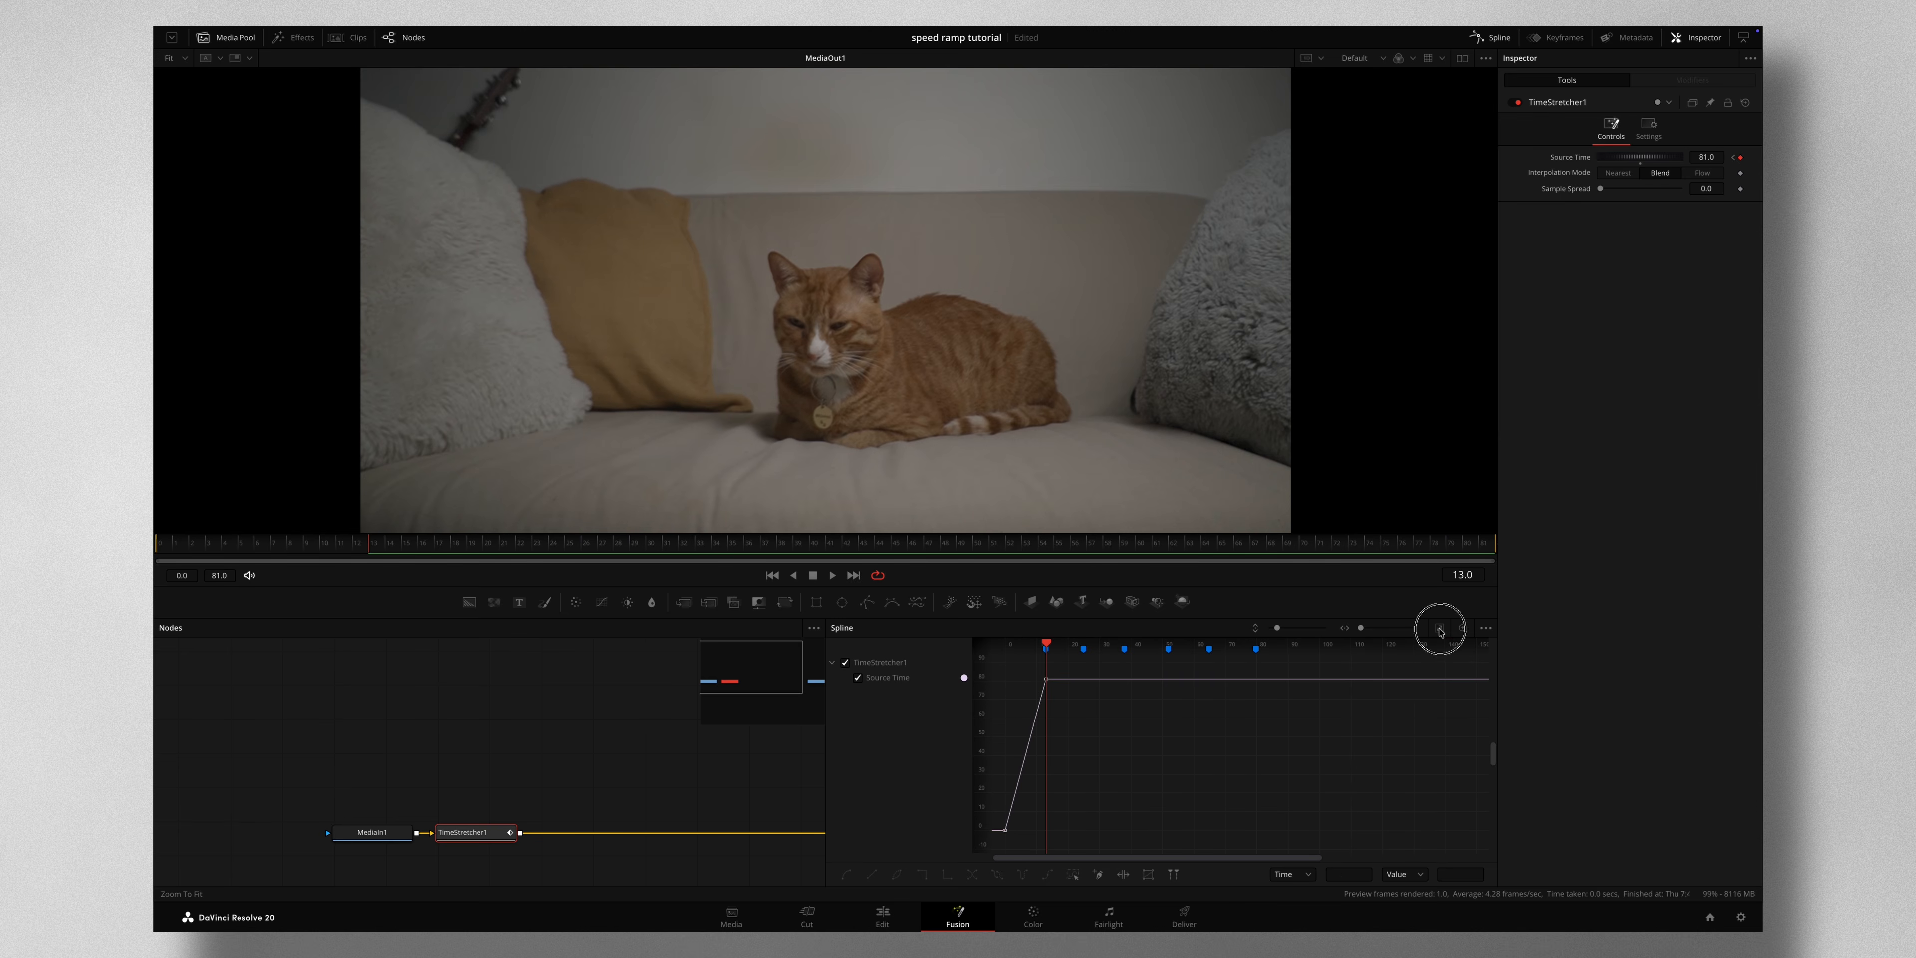
left_click(1226, 712)
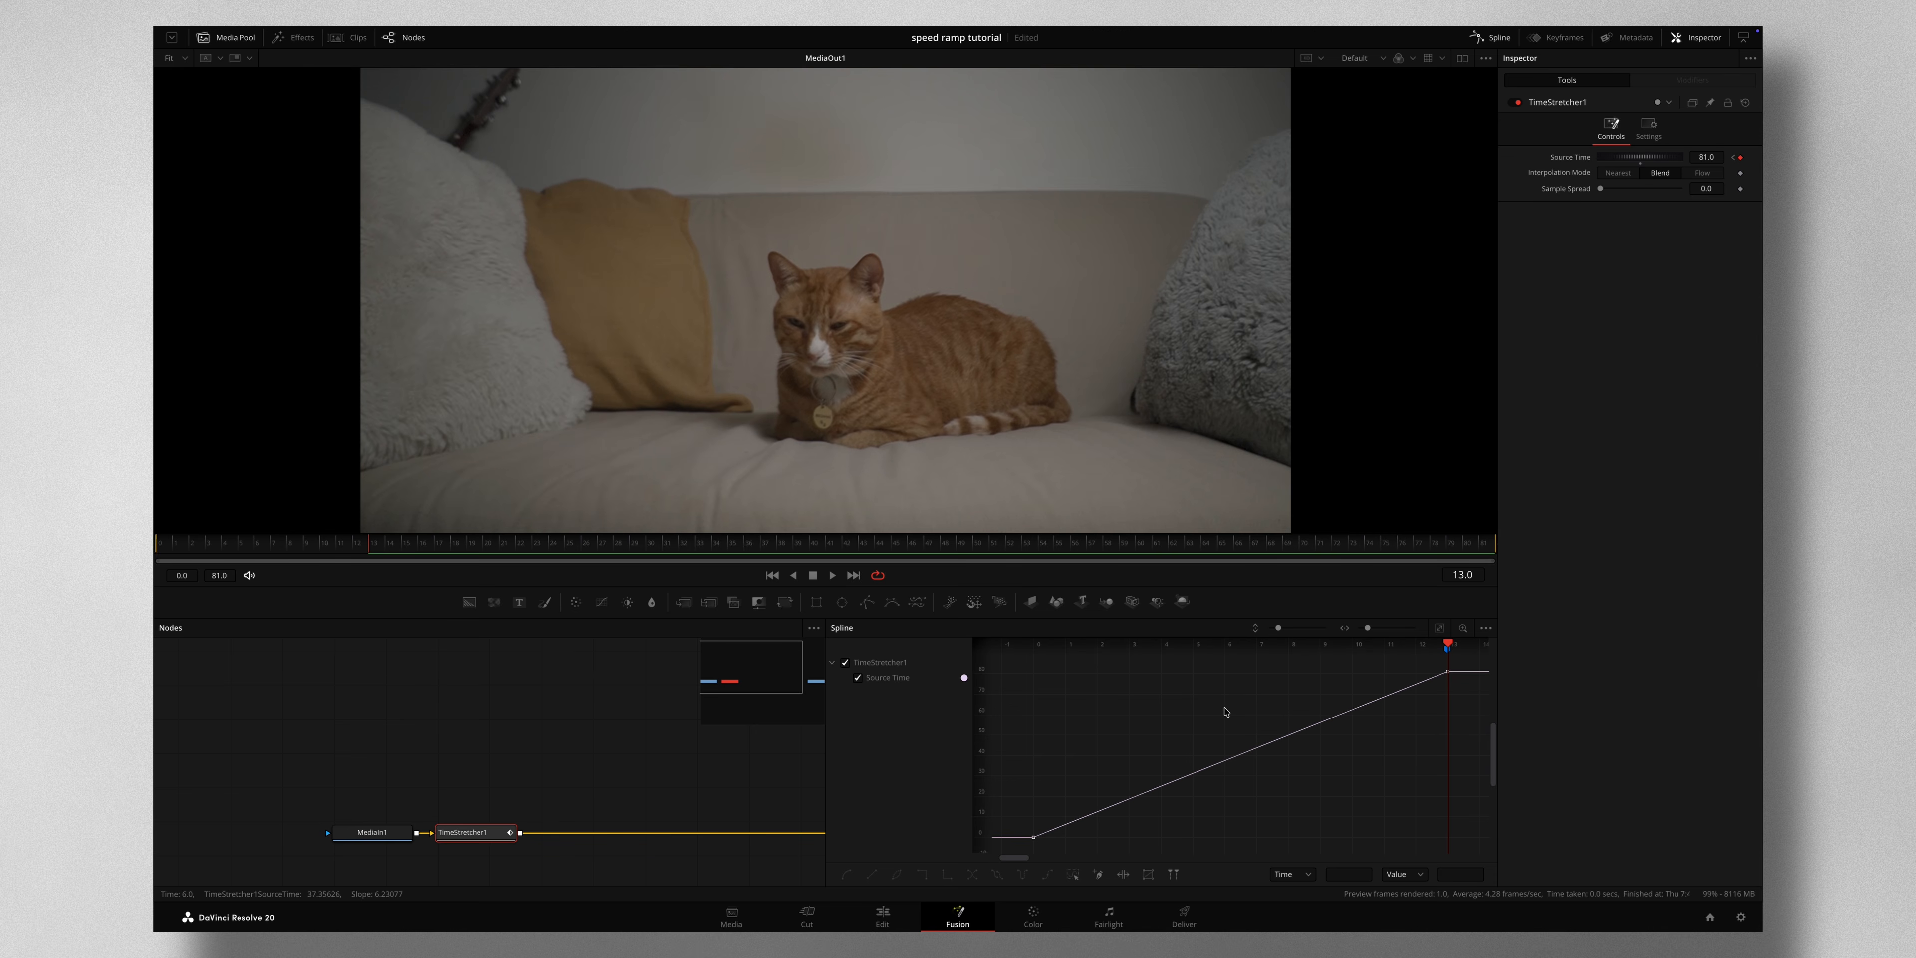
key("super+a")
key("shift+s")
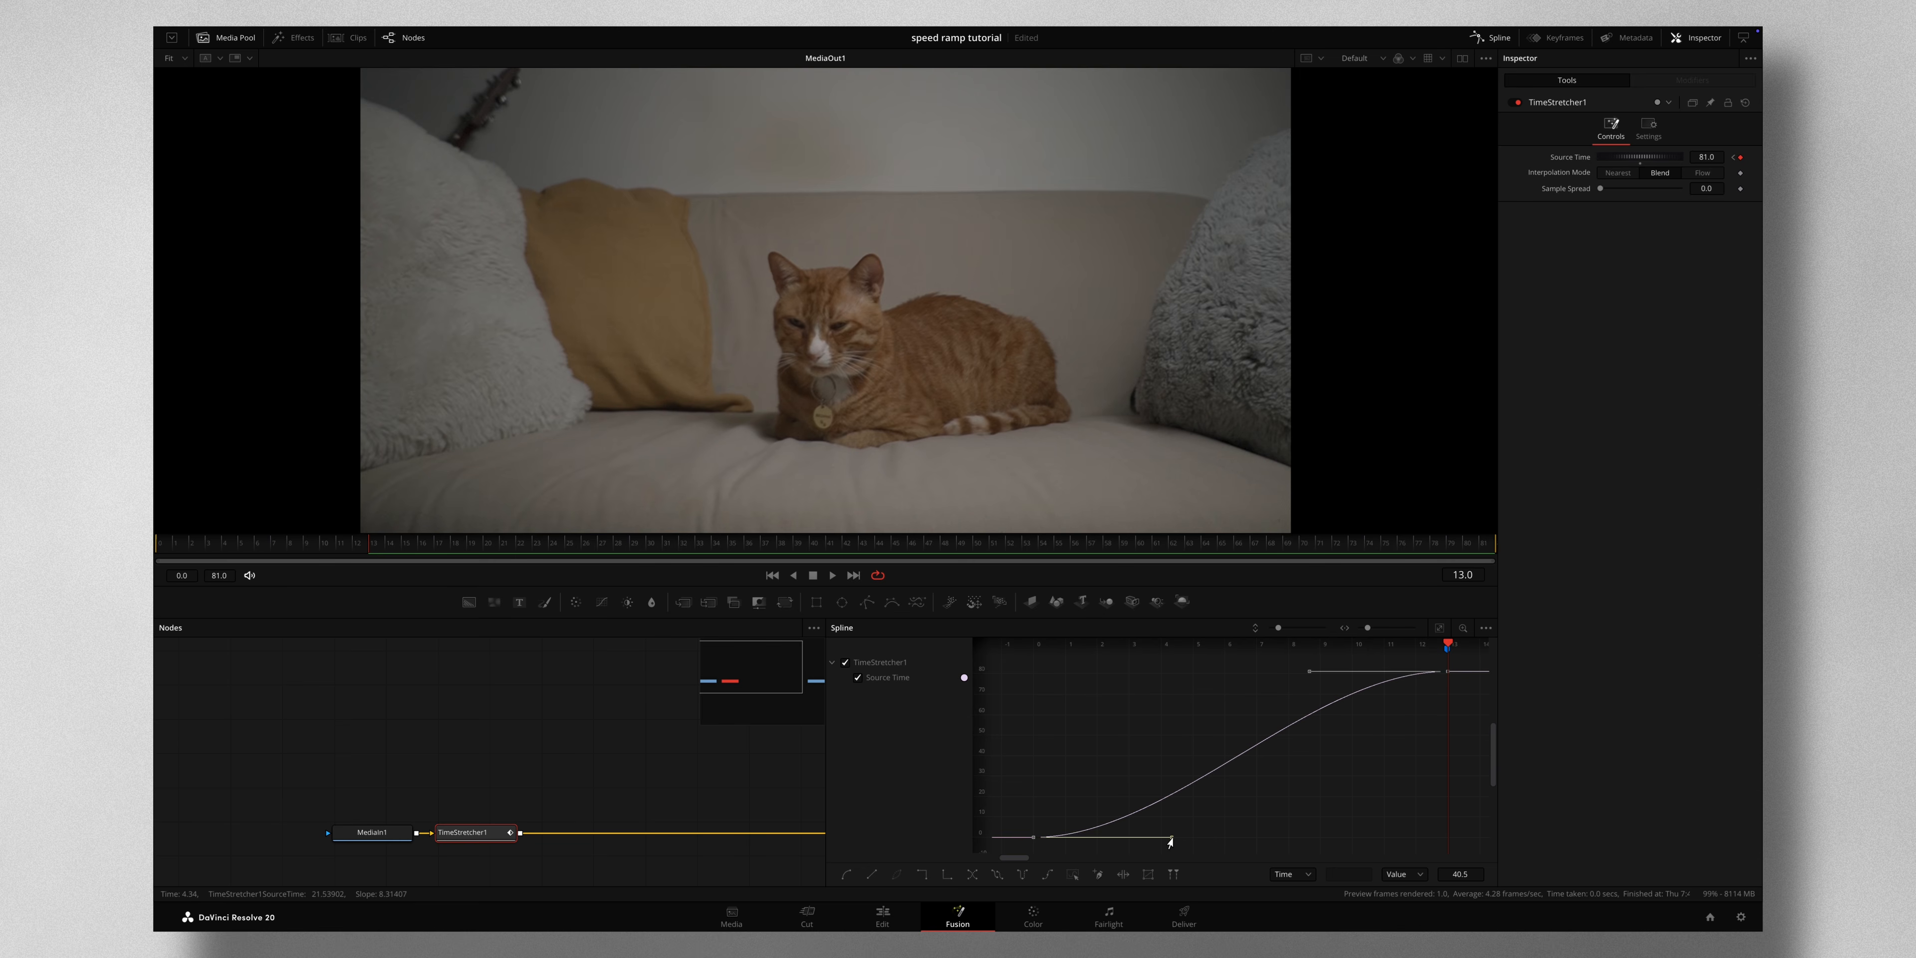
Pull the start handle steeply up and the end handle steeply down for a fast-slow-fast ramp, and play it from the start.
left_click_drag(1172, 837, 1060, 719)
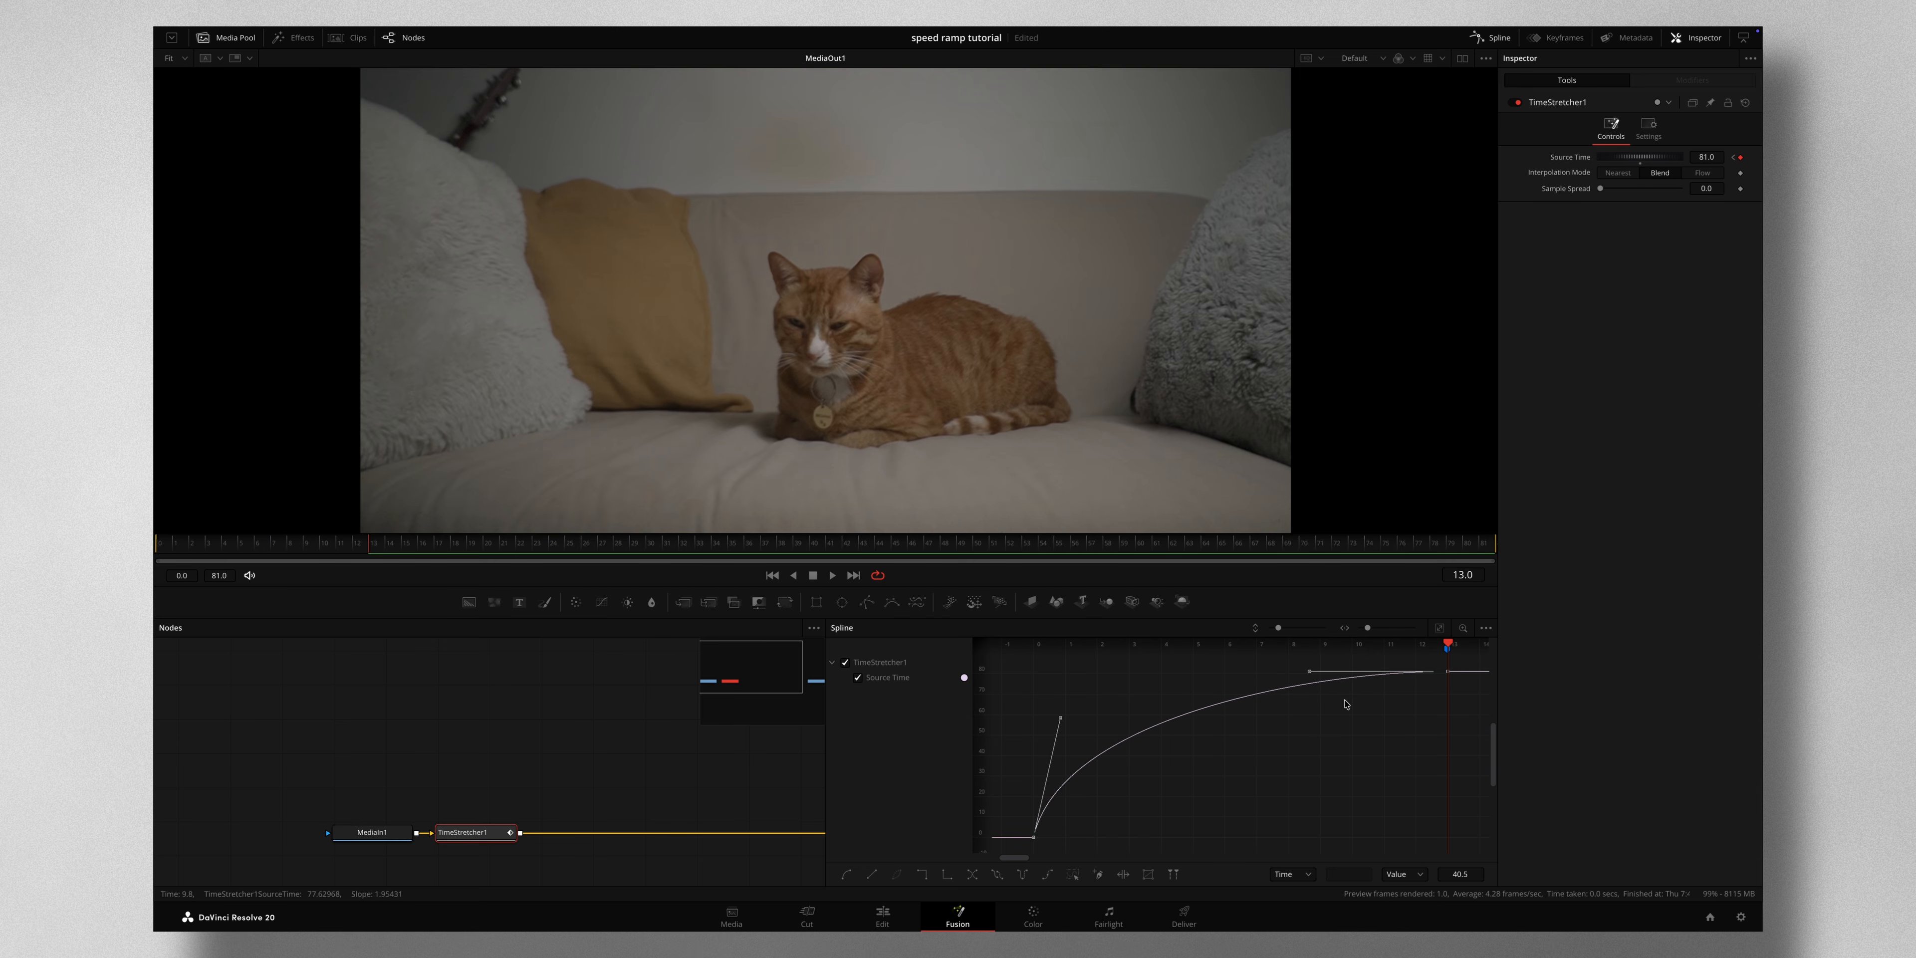
left_click_drag(1311, 671, 1437, 819)
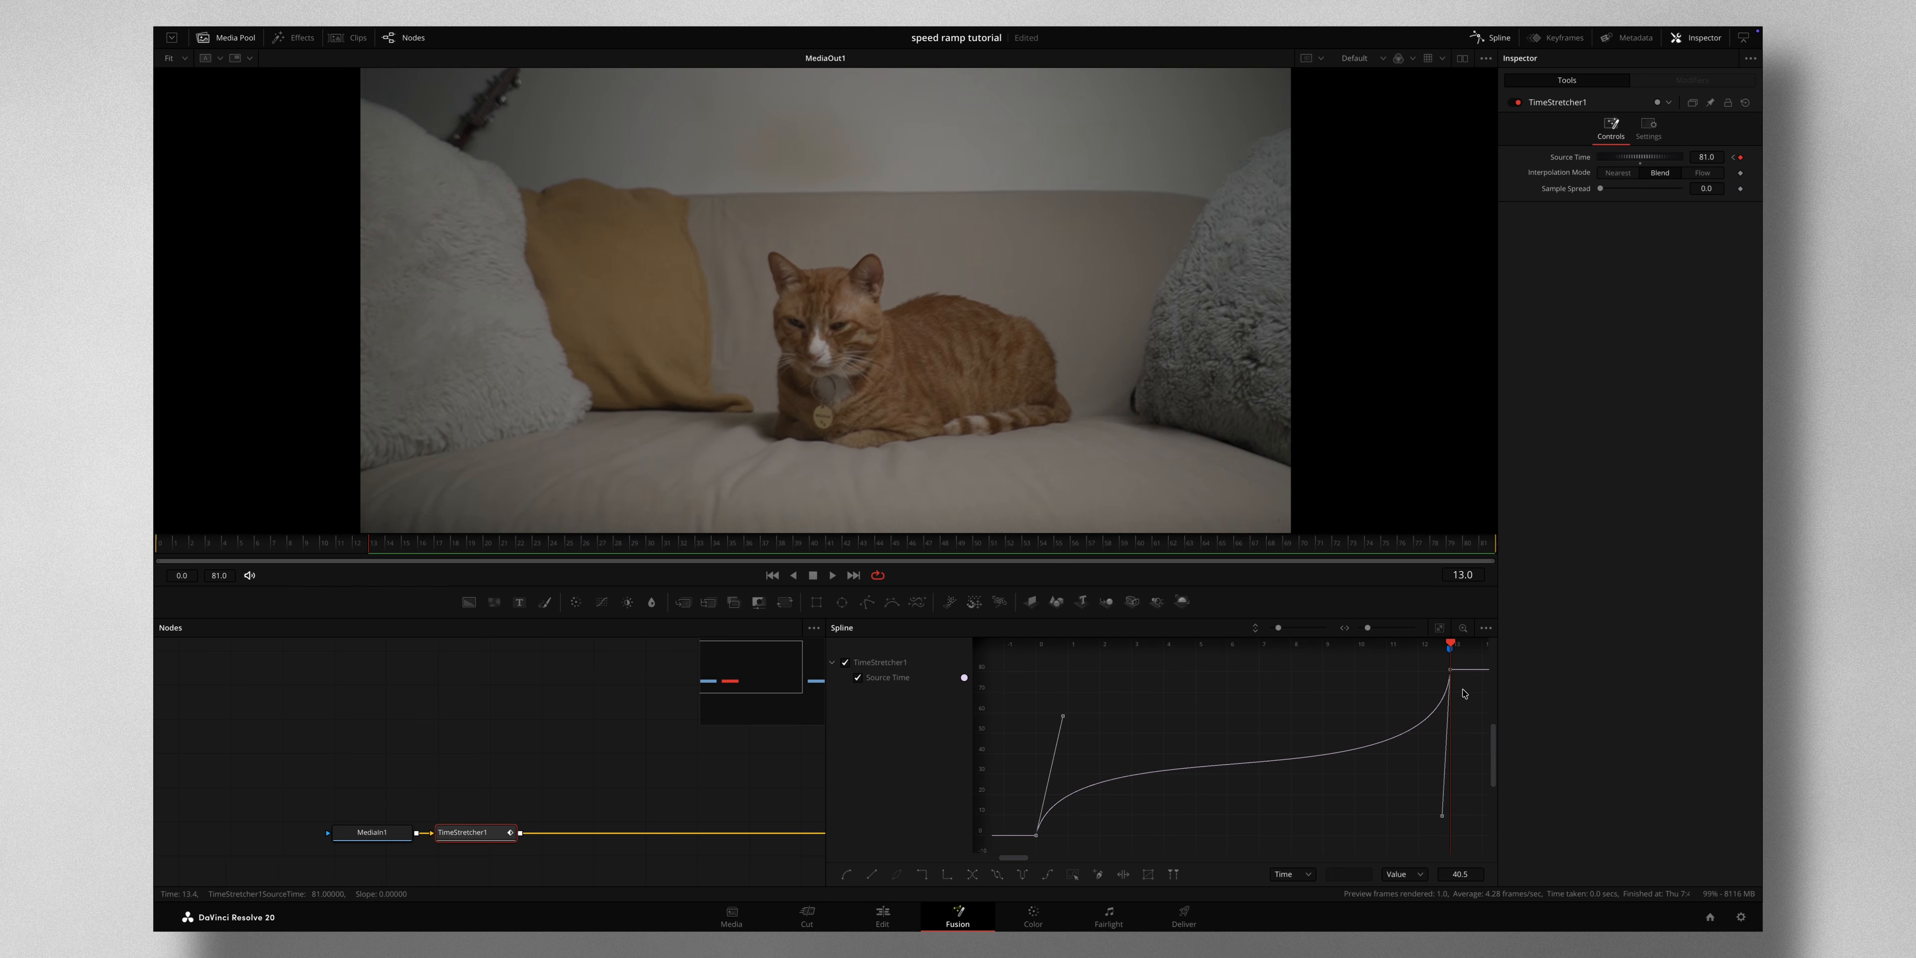
left_click_drag(373, 545, 160, 546)
key("space")
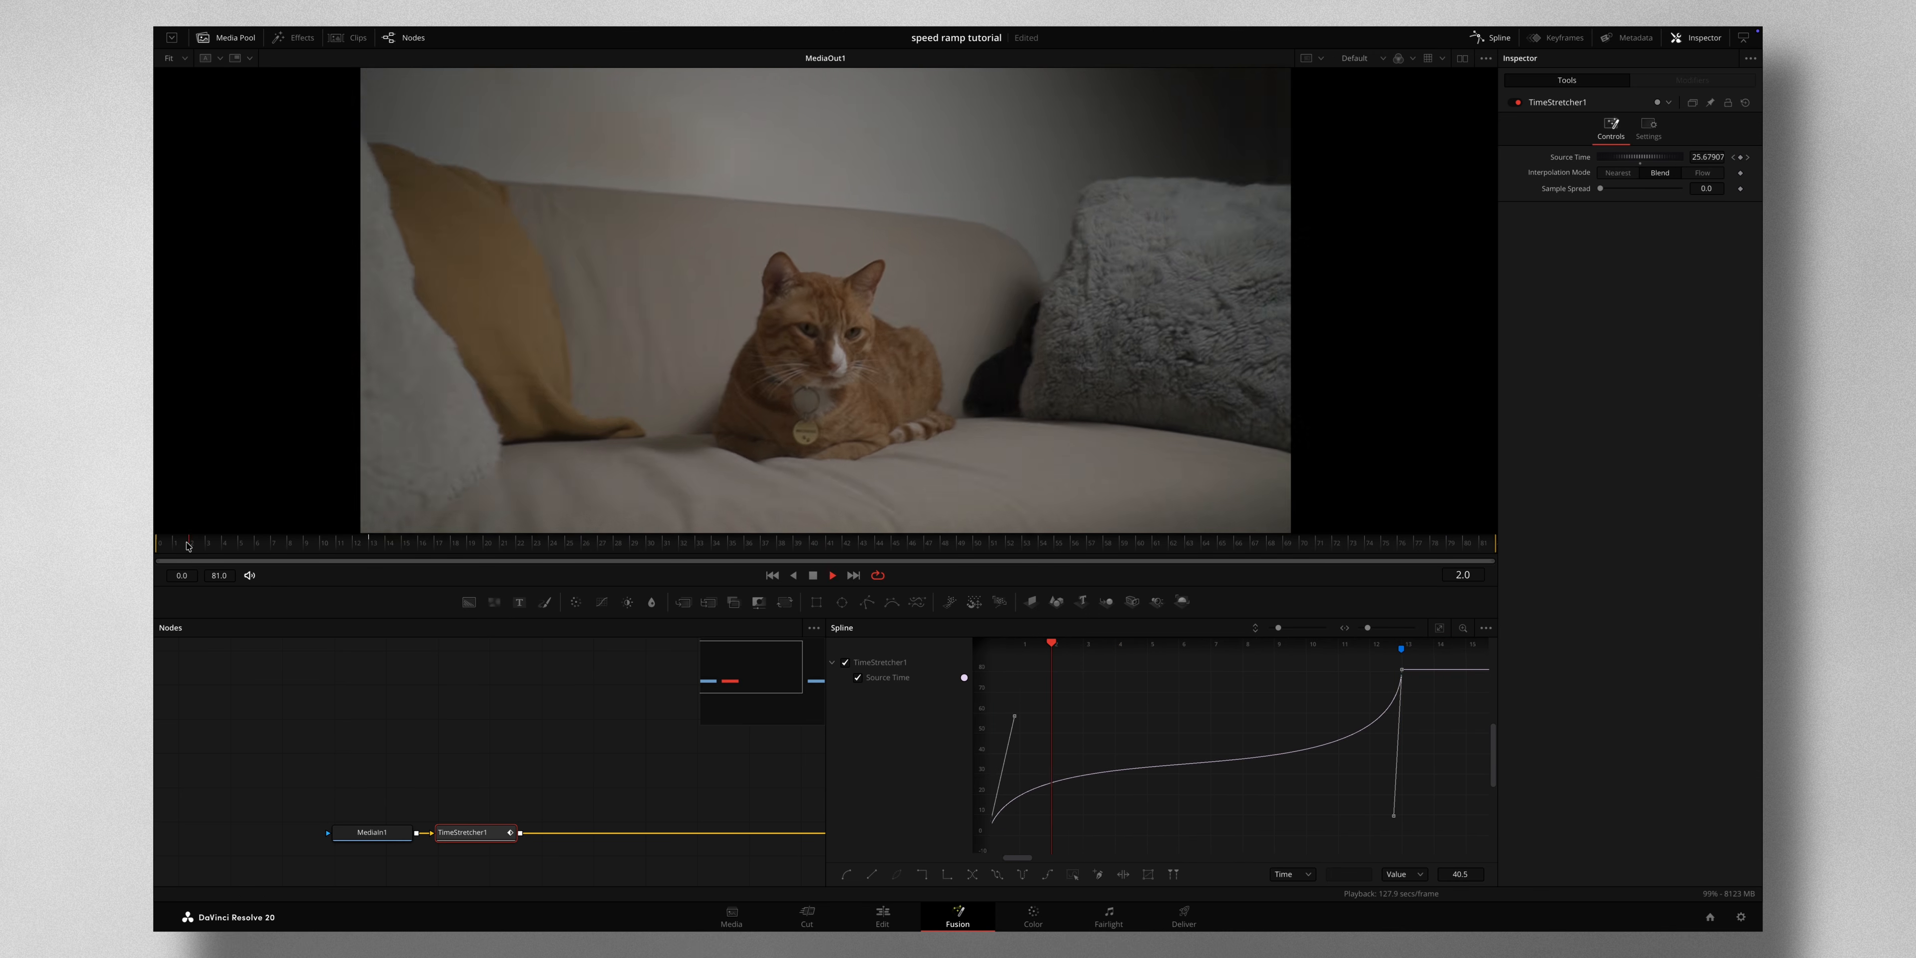
scroll(1067, 749, "right", 2)
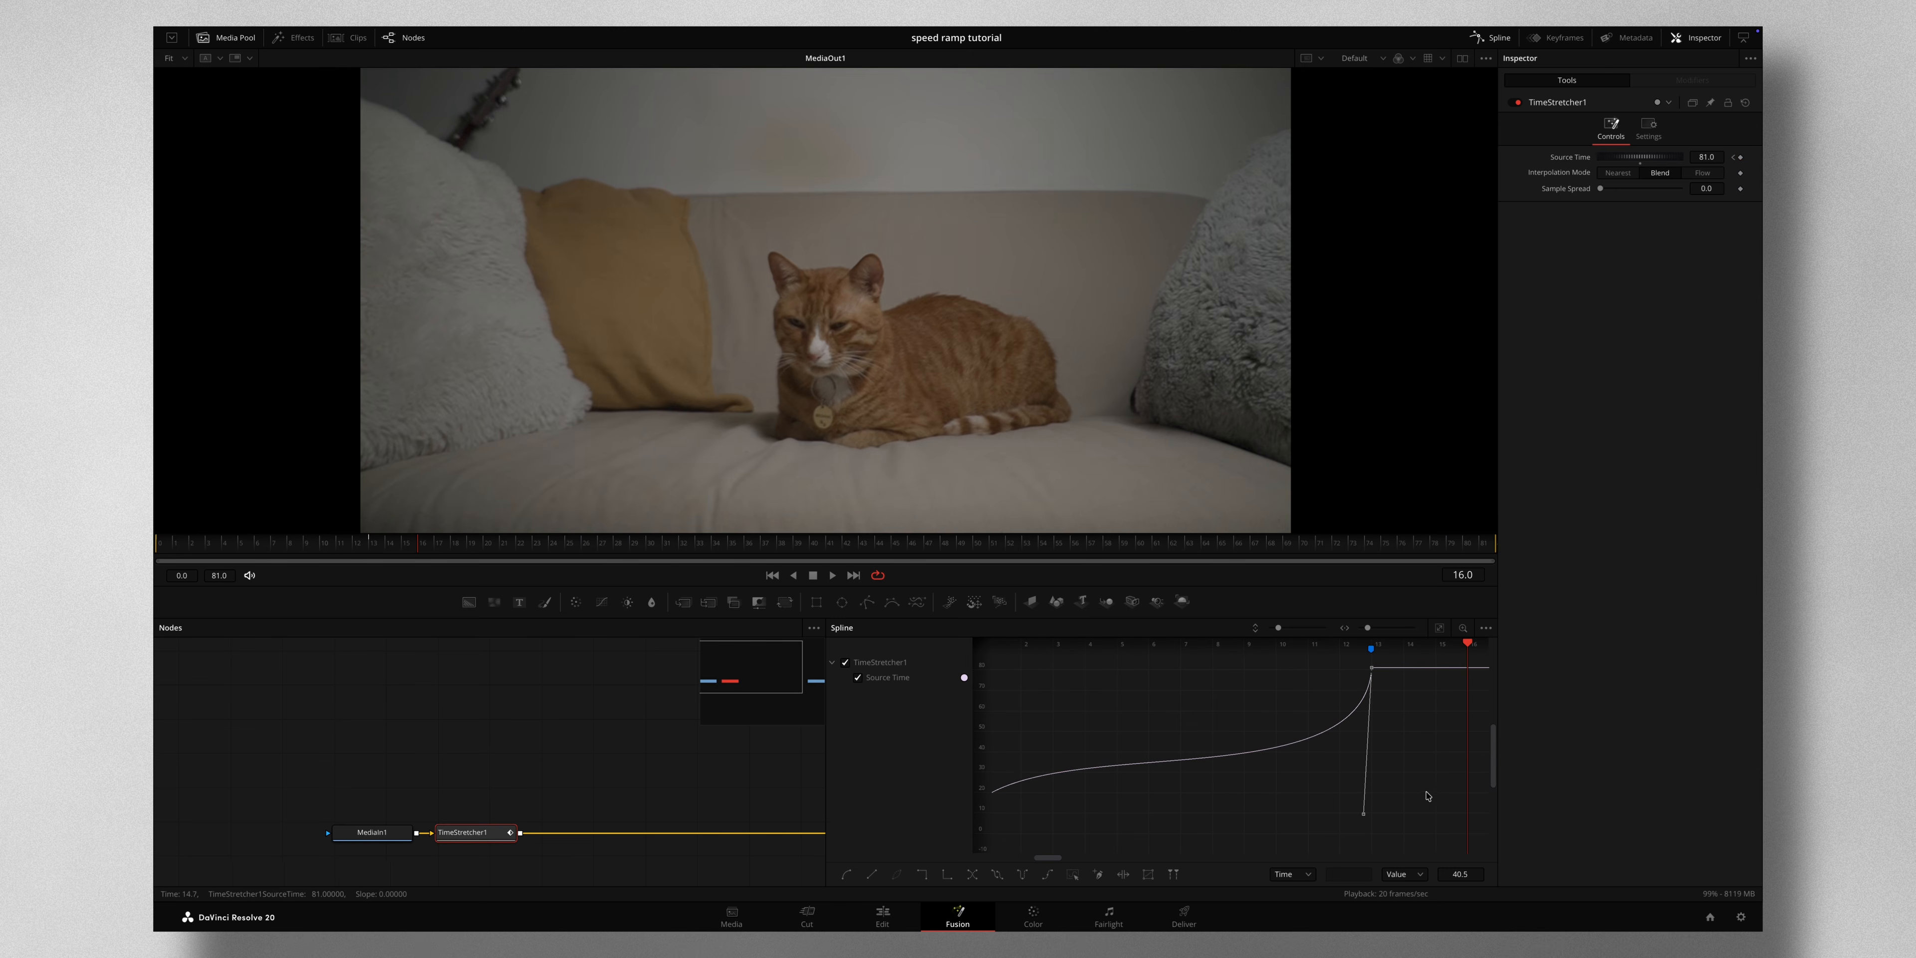
Soften the speed ramp by making the end keyframe's handle less steep and readjusting the start keyframe's handle.
left_click_drag(1365, 815, 1283, 800)
scroll(1228, 774, "left", 6)
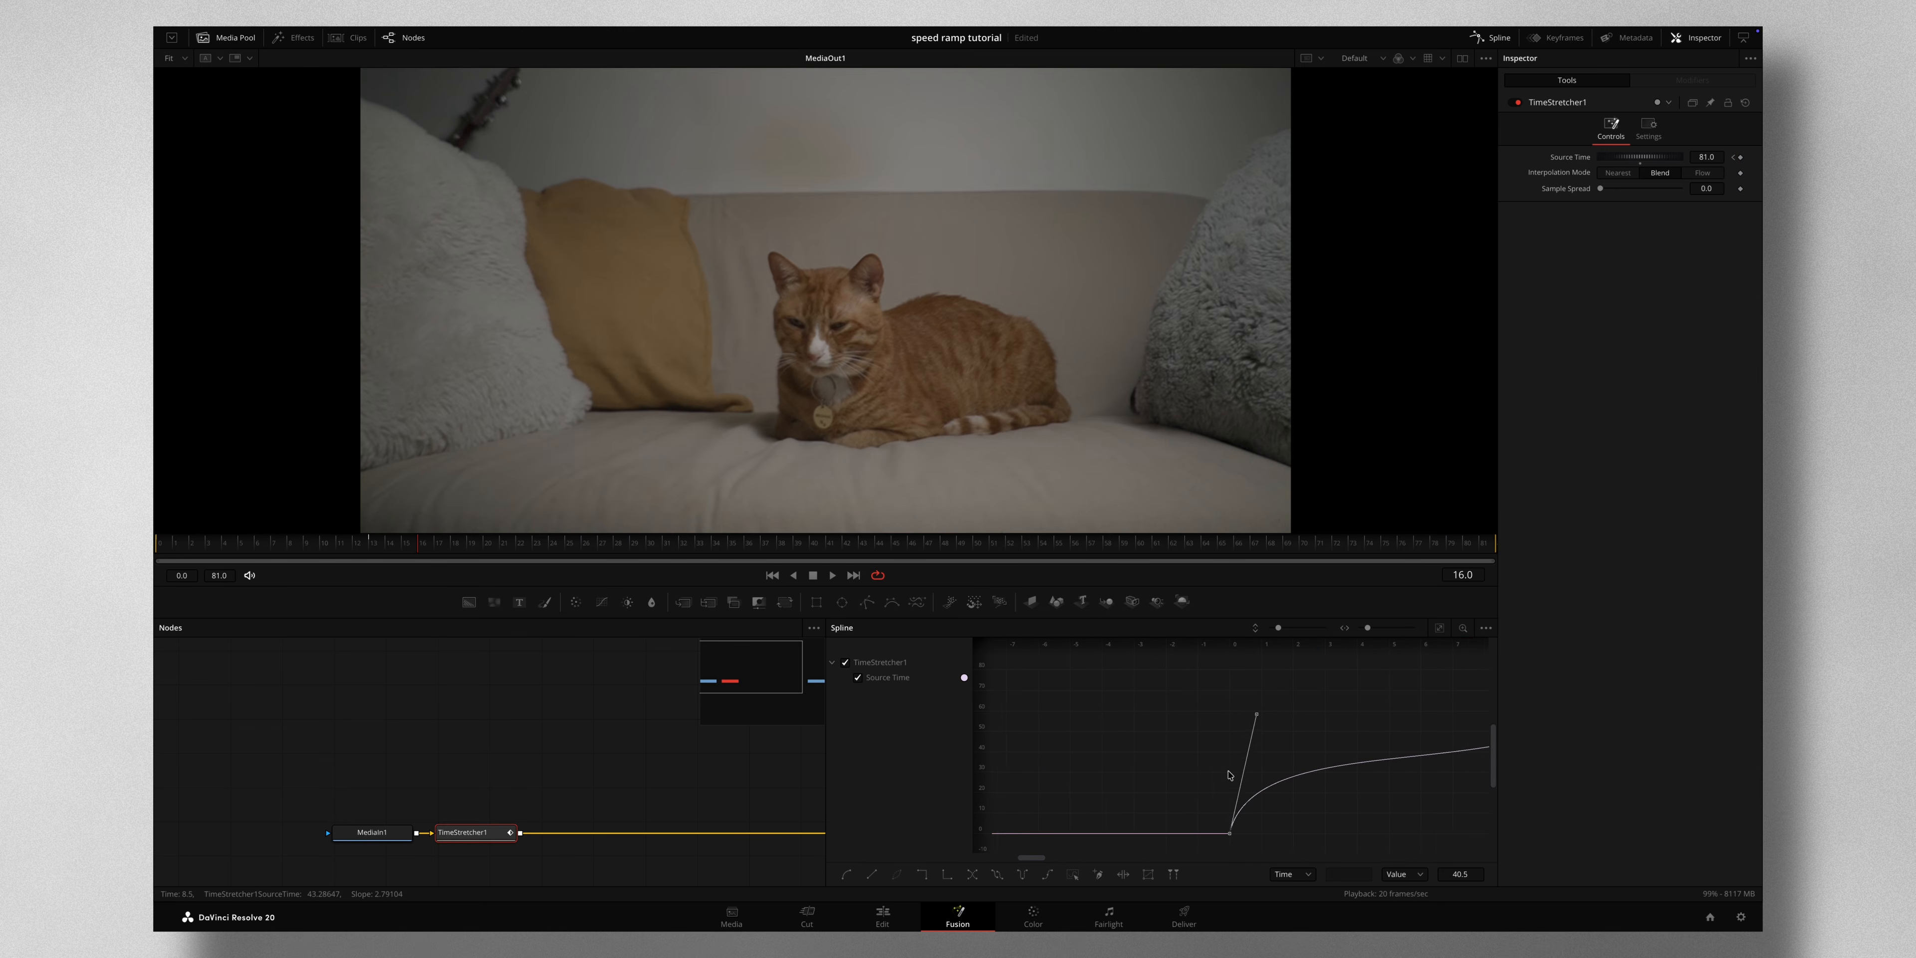
left_click_drag(1163, 714, 1208, 741)
scroll(1208, 743, "right", 3)
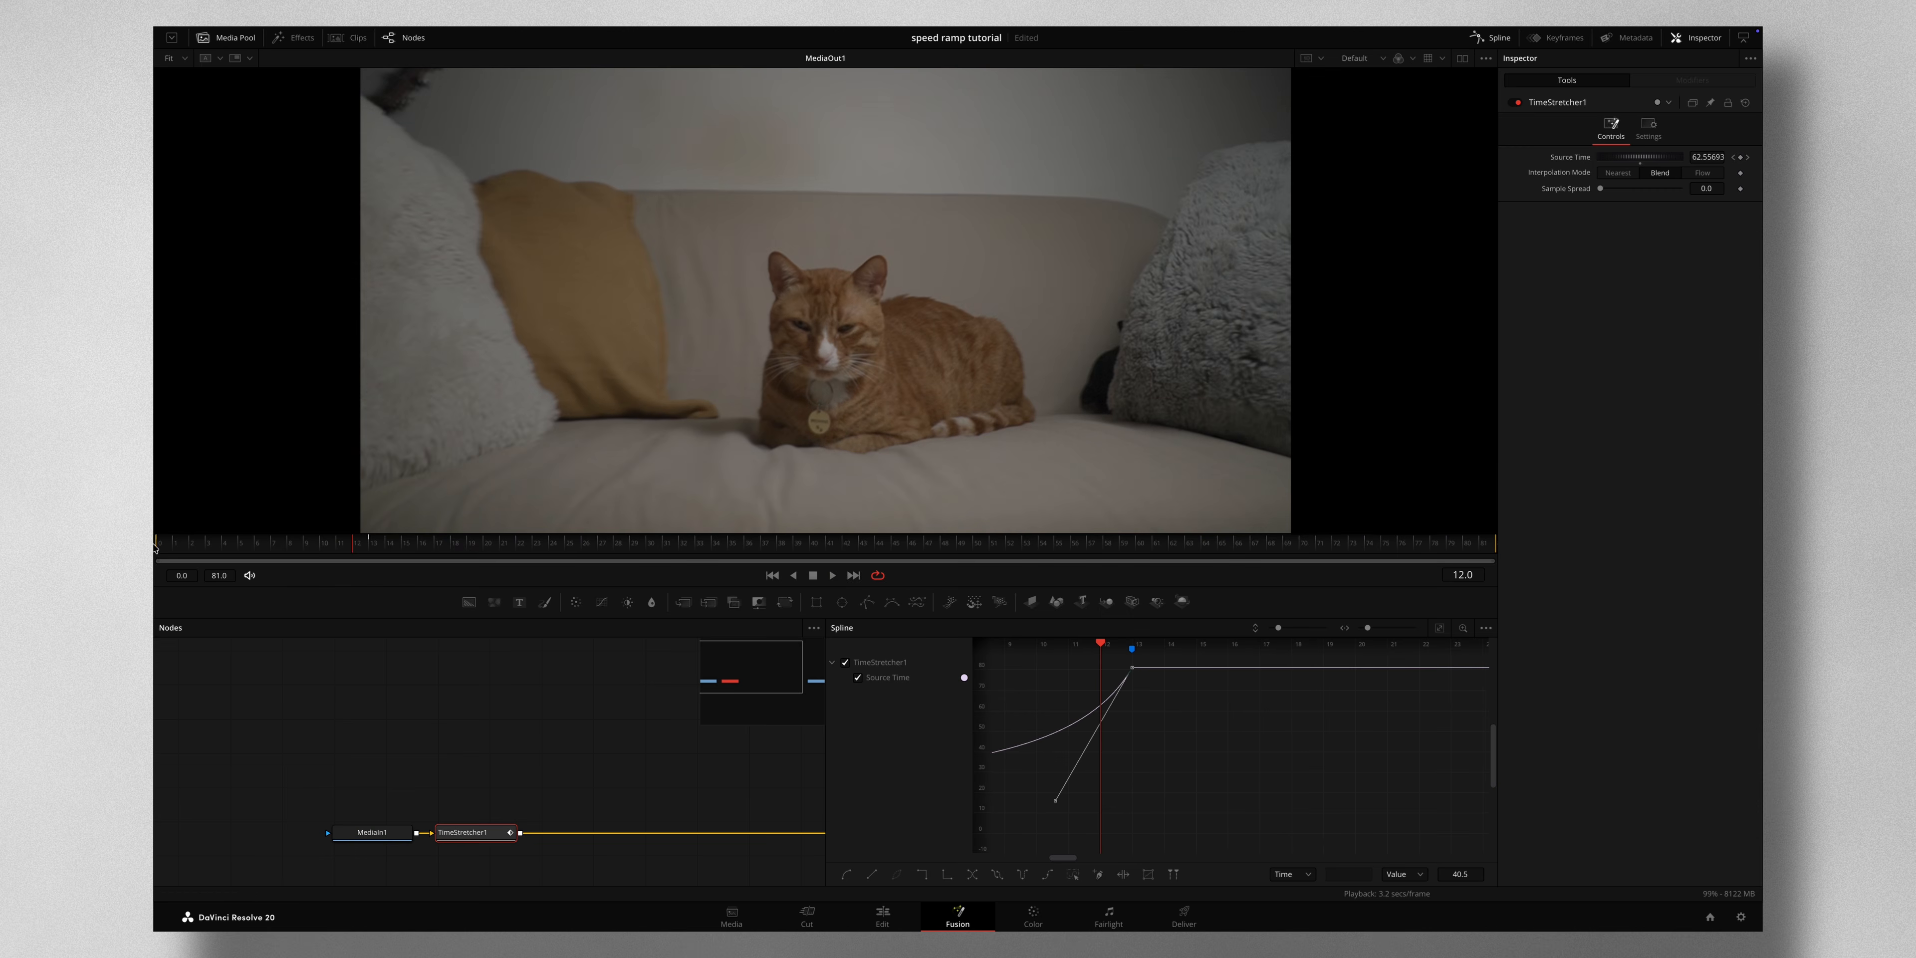
On the Edit page, trim the speed-ramped clip to the marker at 01:00:19:11 and place Fusion Clip 3 directly after it.
left_click(874, 917)
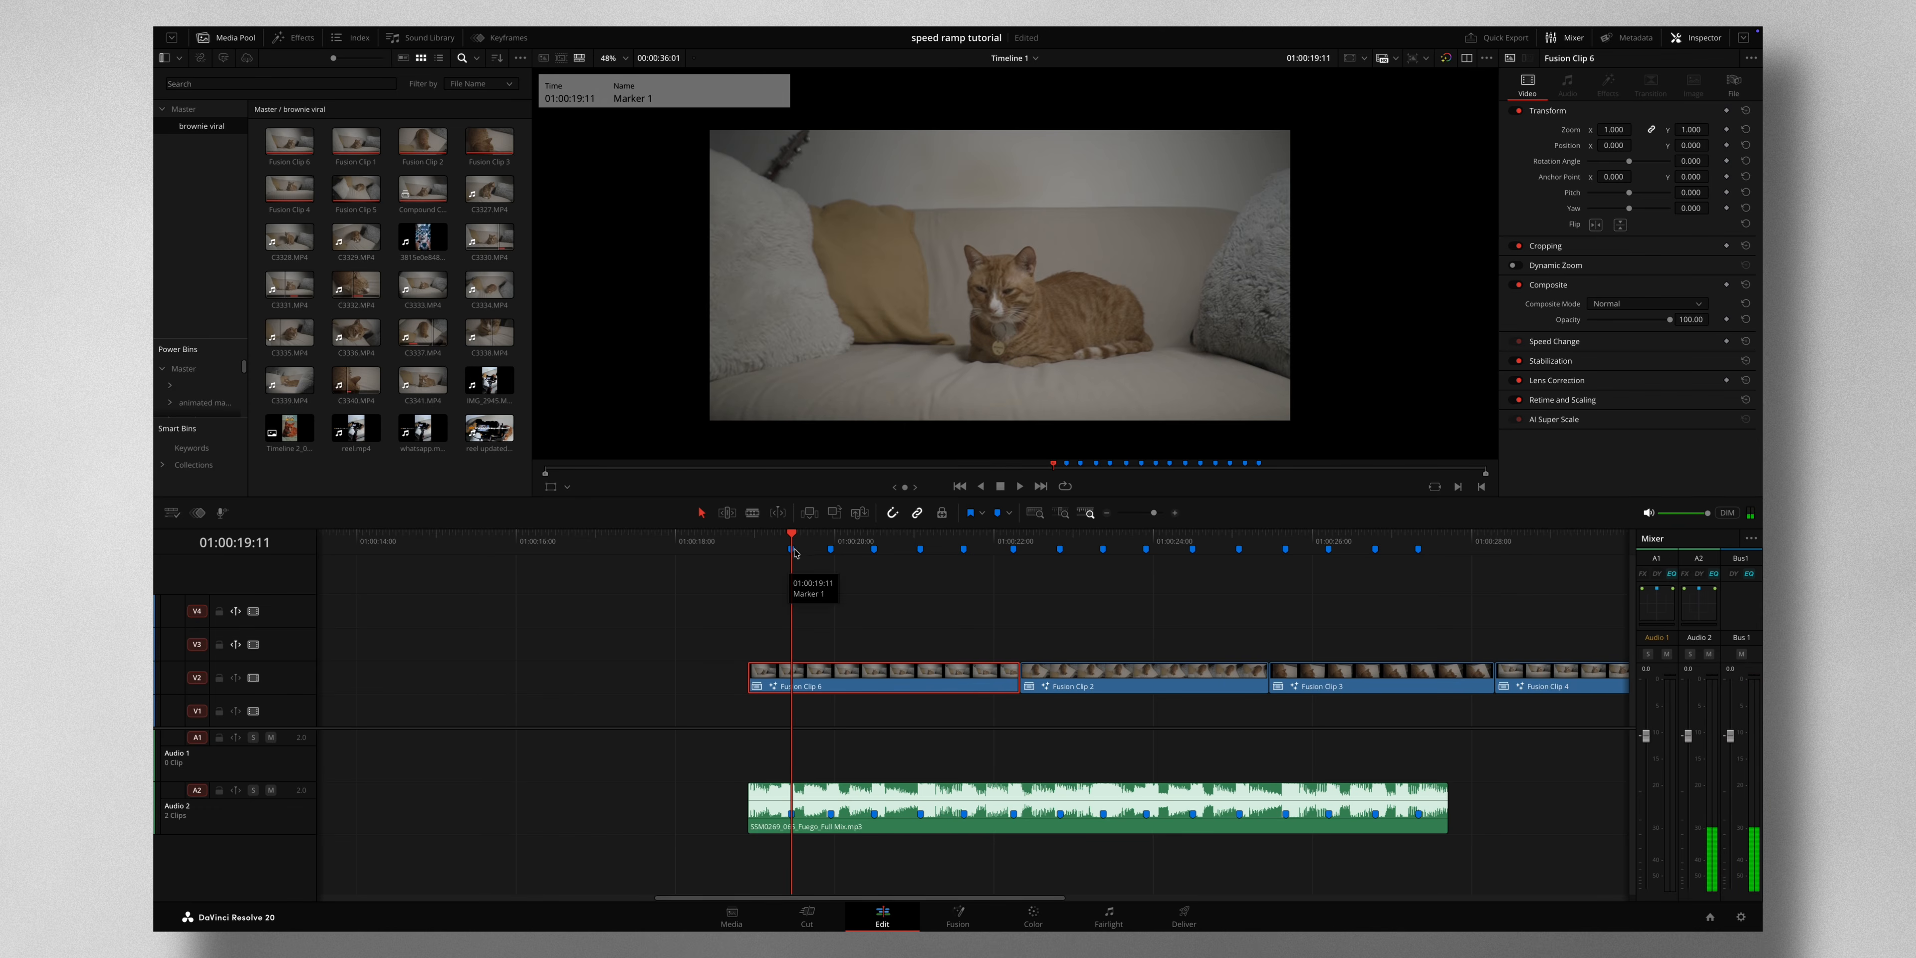
left_click(1174, 514)
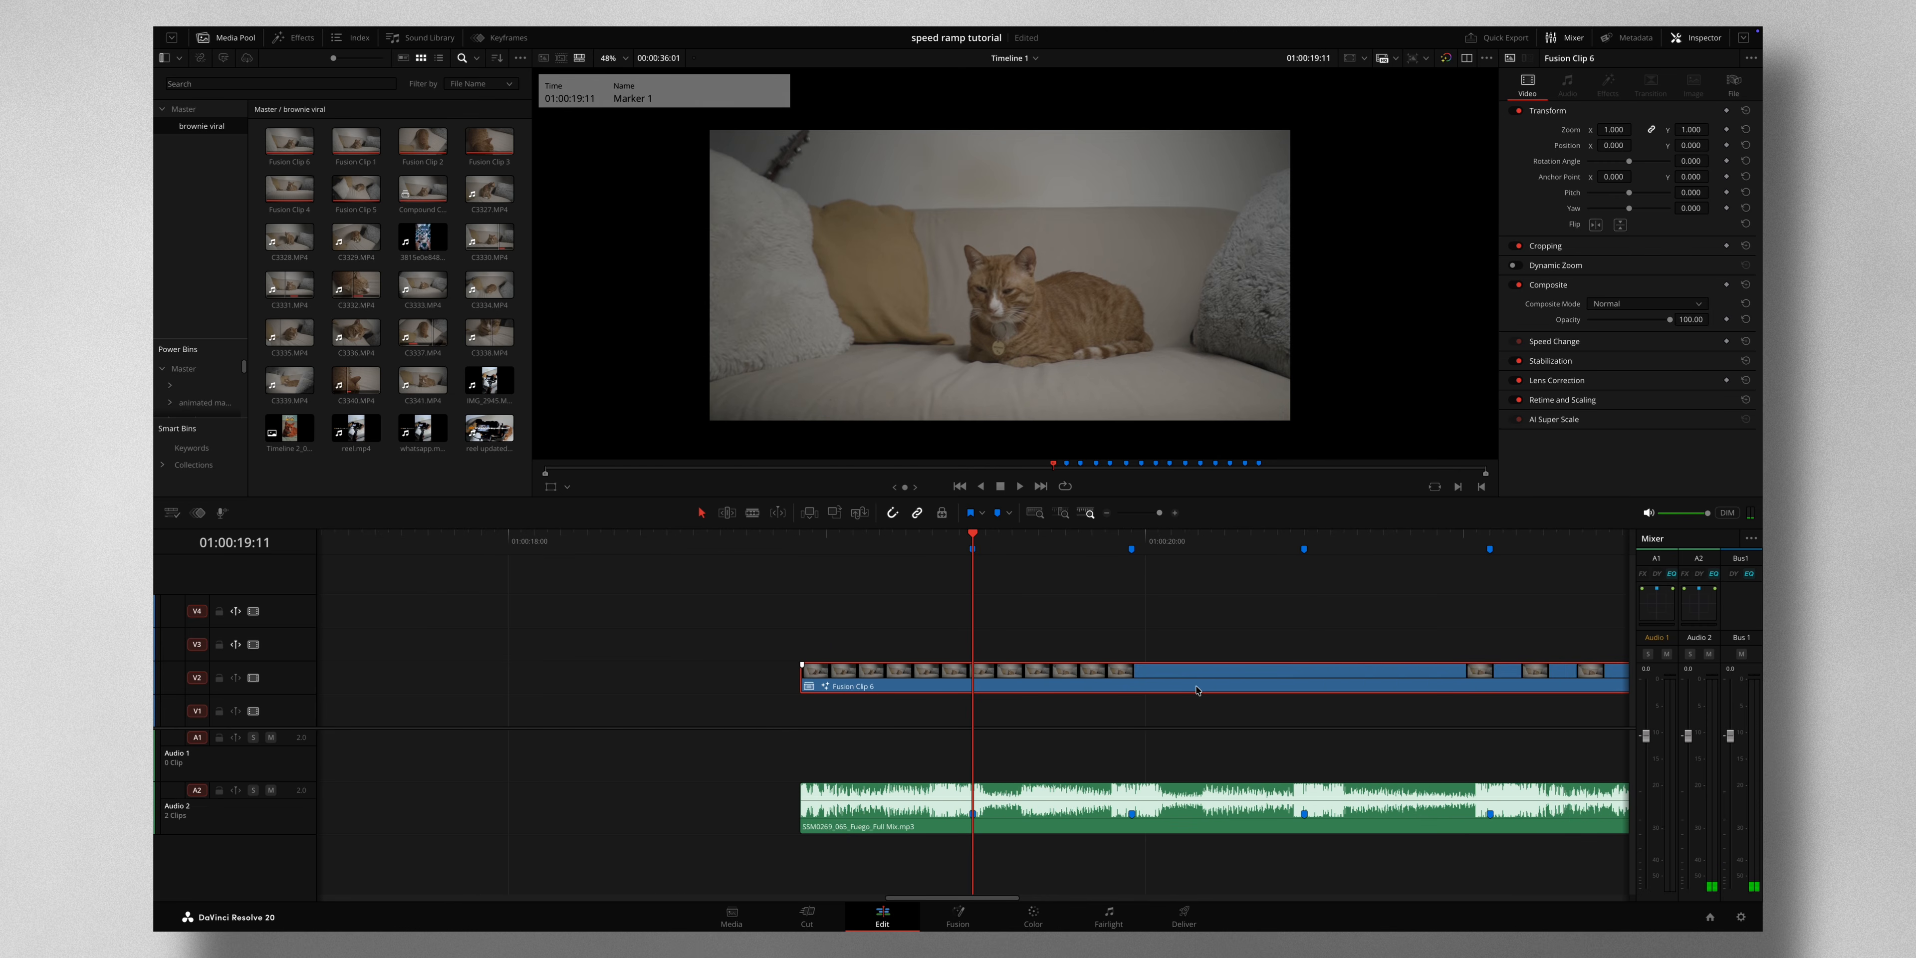
left_click(1106, 516)
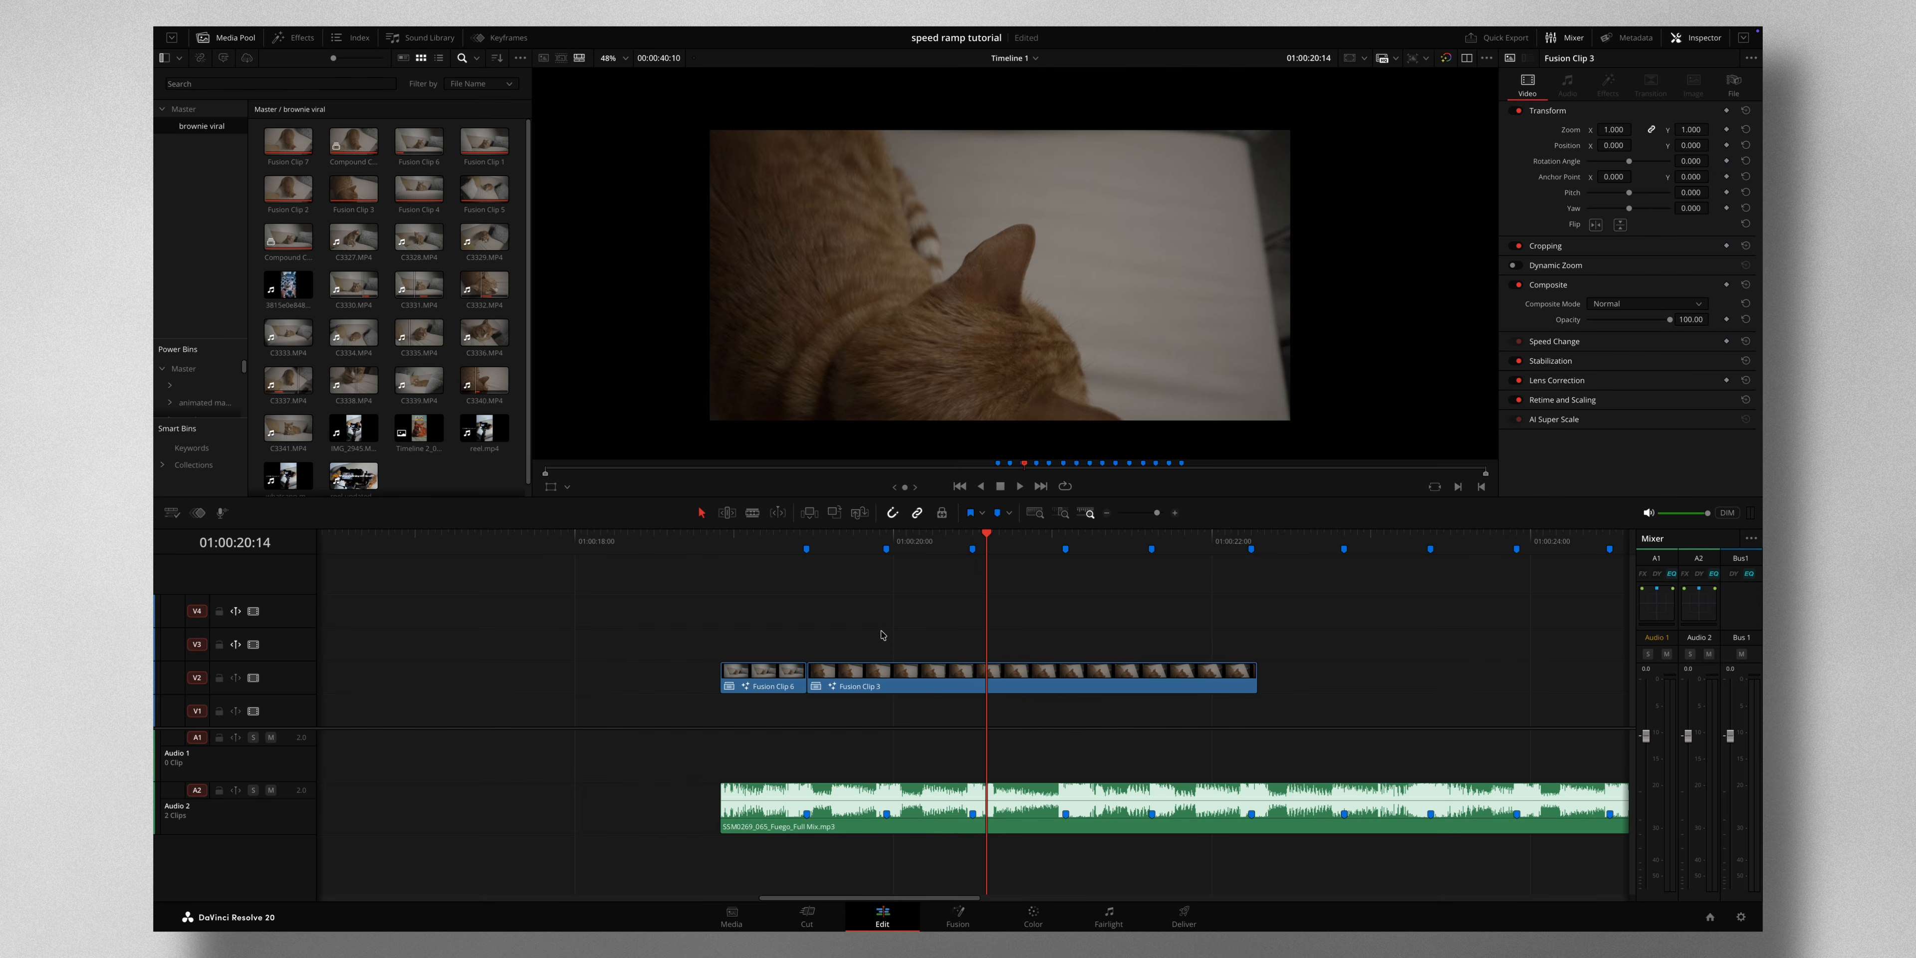
Wrap Fusion Clip 3 in a compound clip and turn that compound clip into a Fusion clip.
left_click(890, 681)
right_click(890, 681)
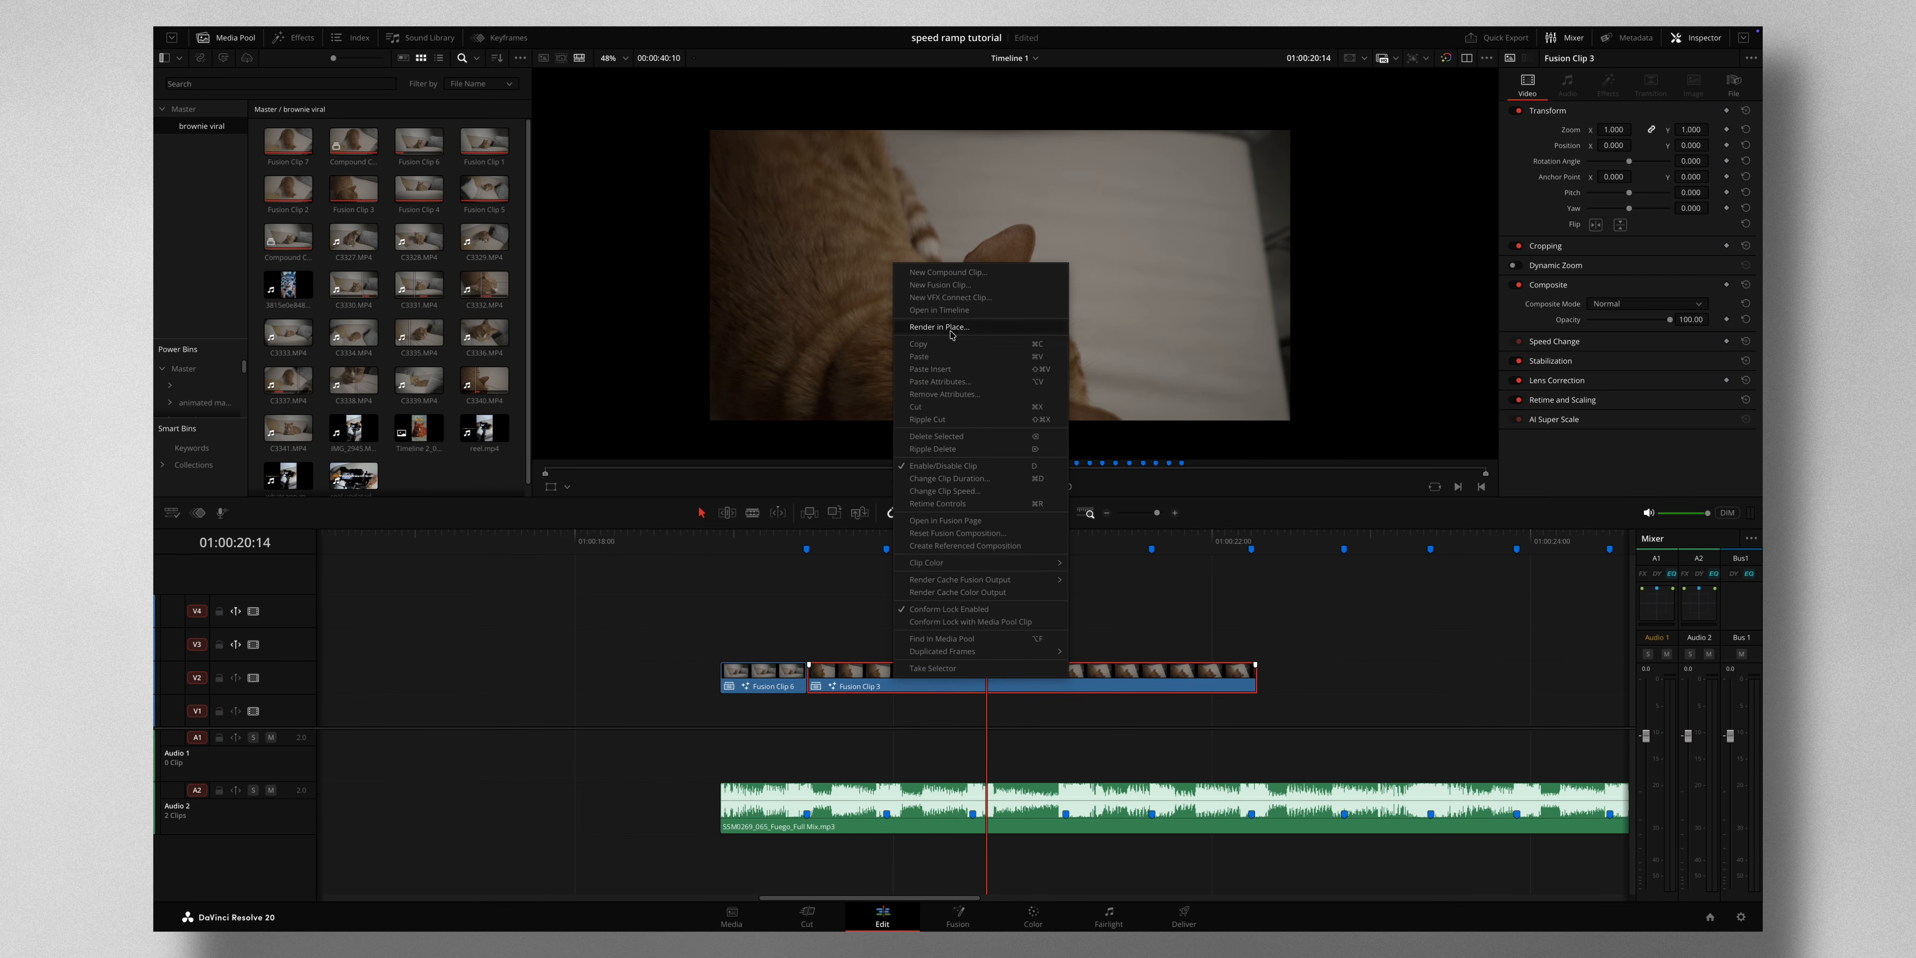
left_click(947, 273)
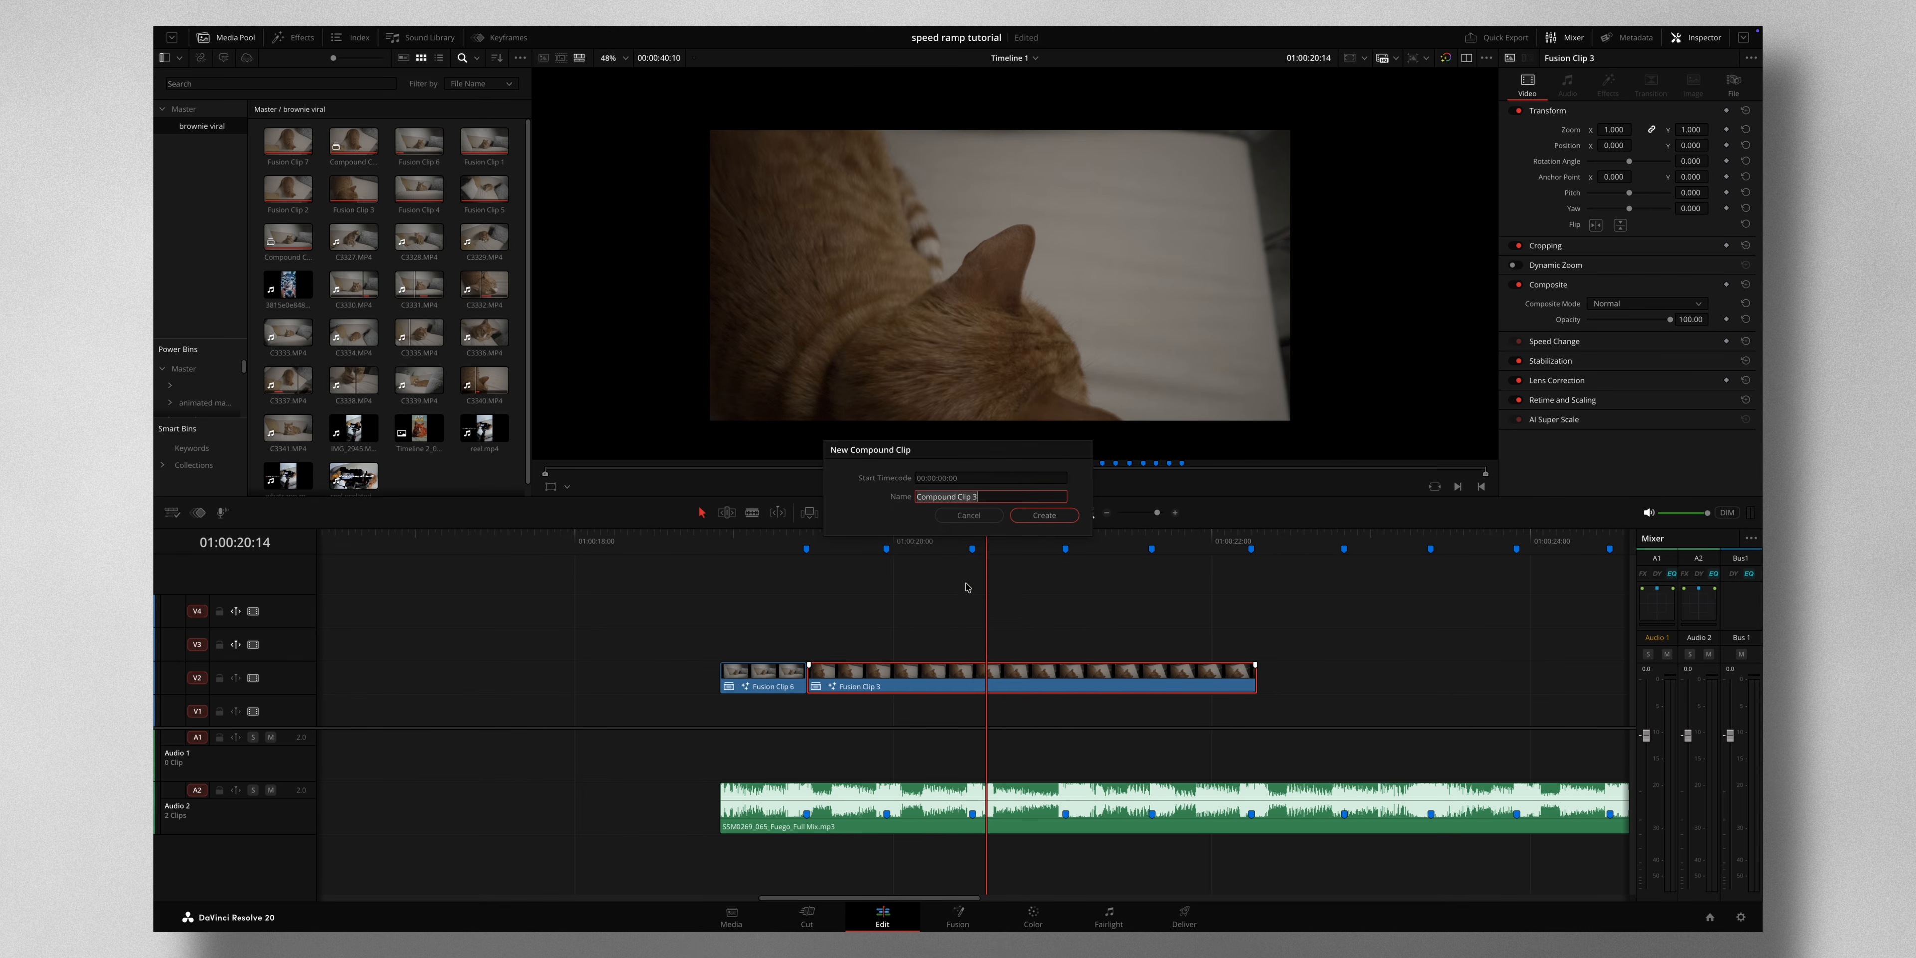
left_click(1044, 515)
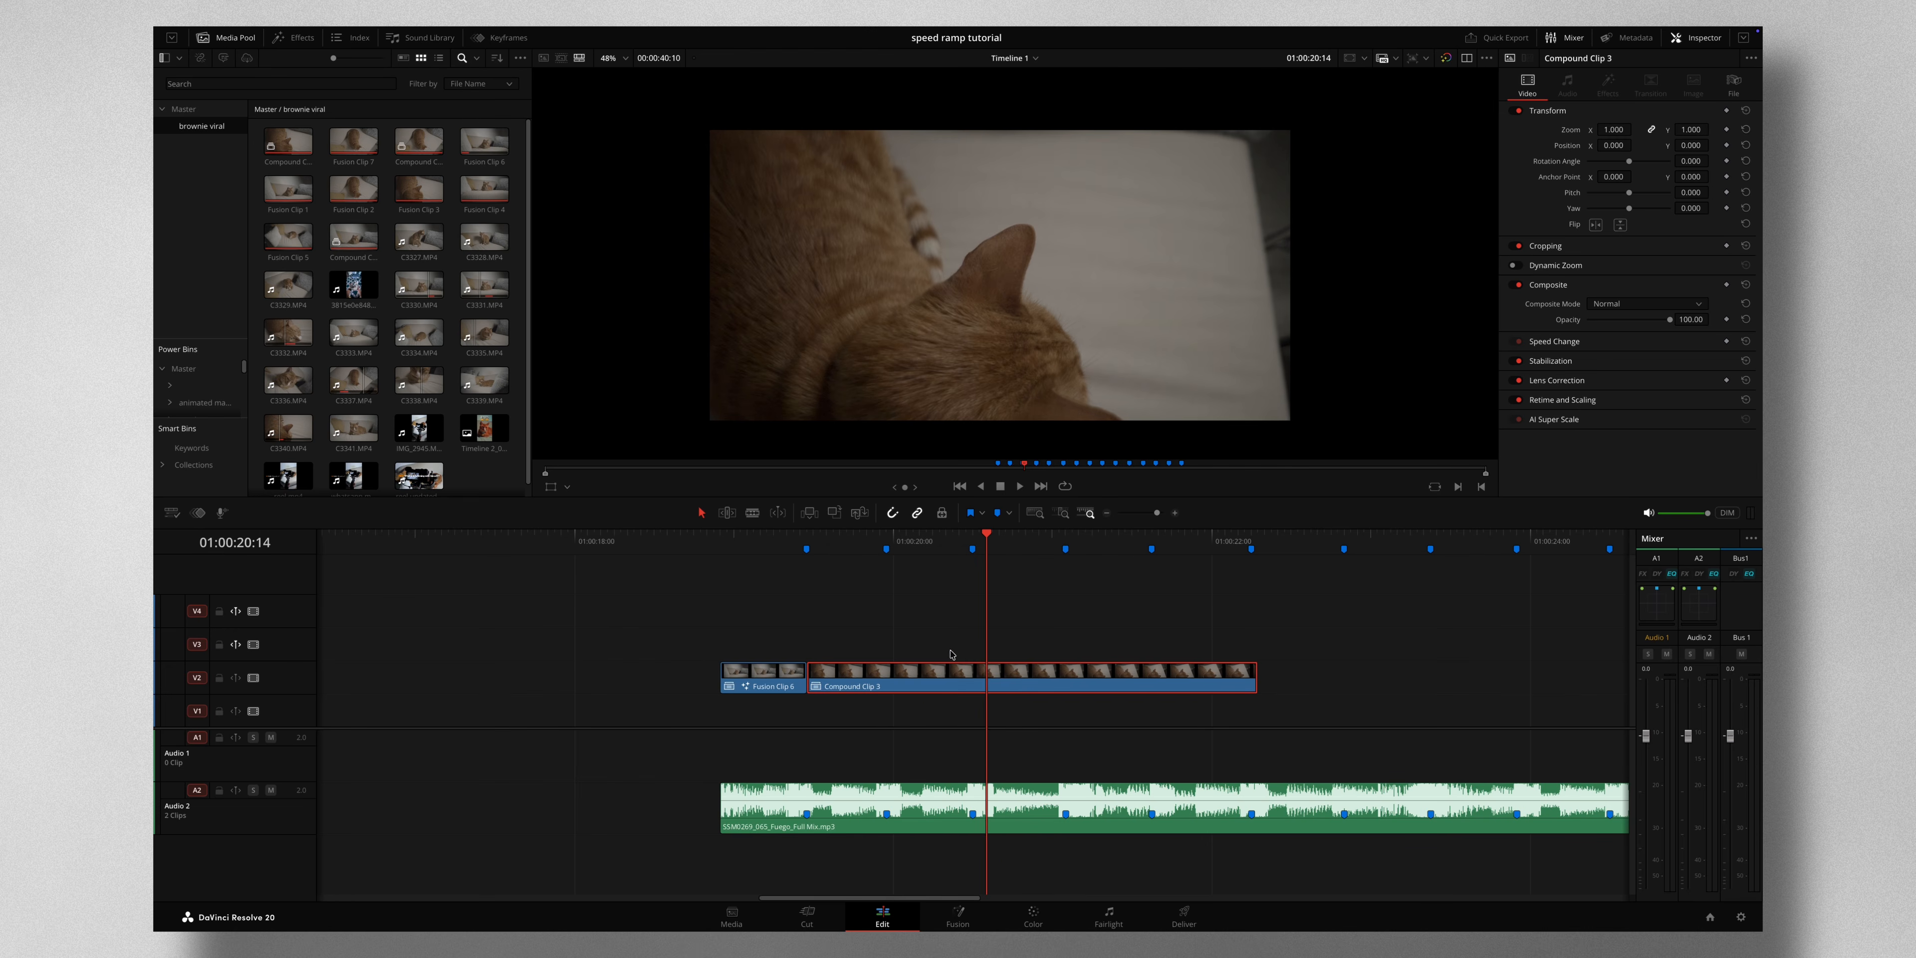
right_click(928, 668)
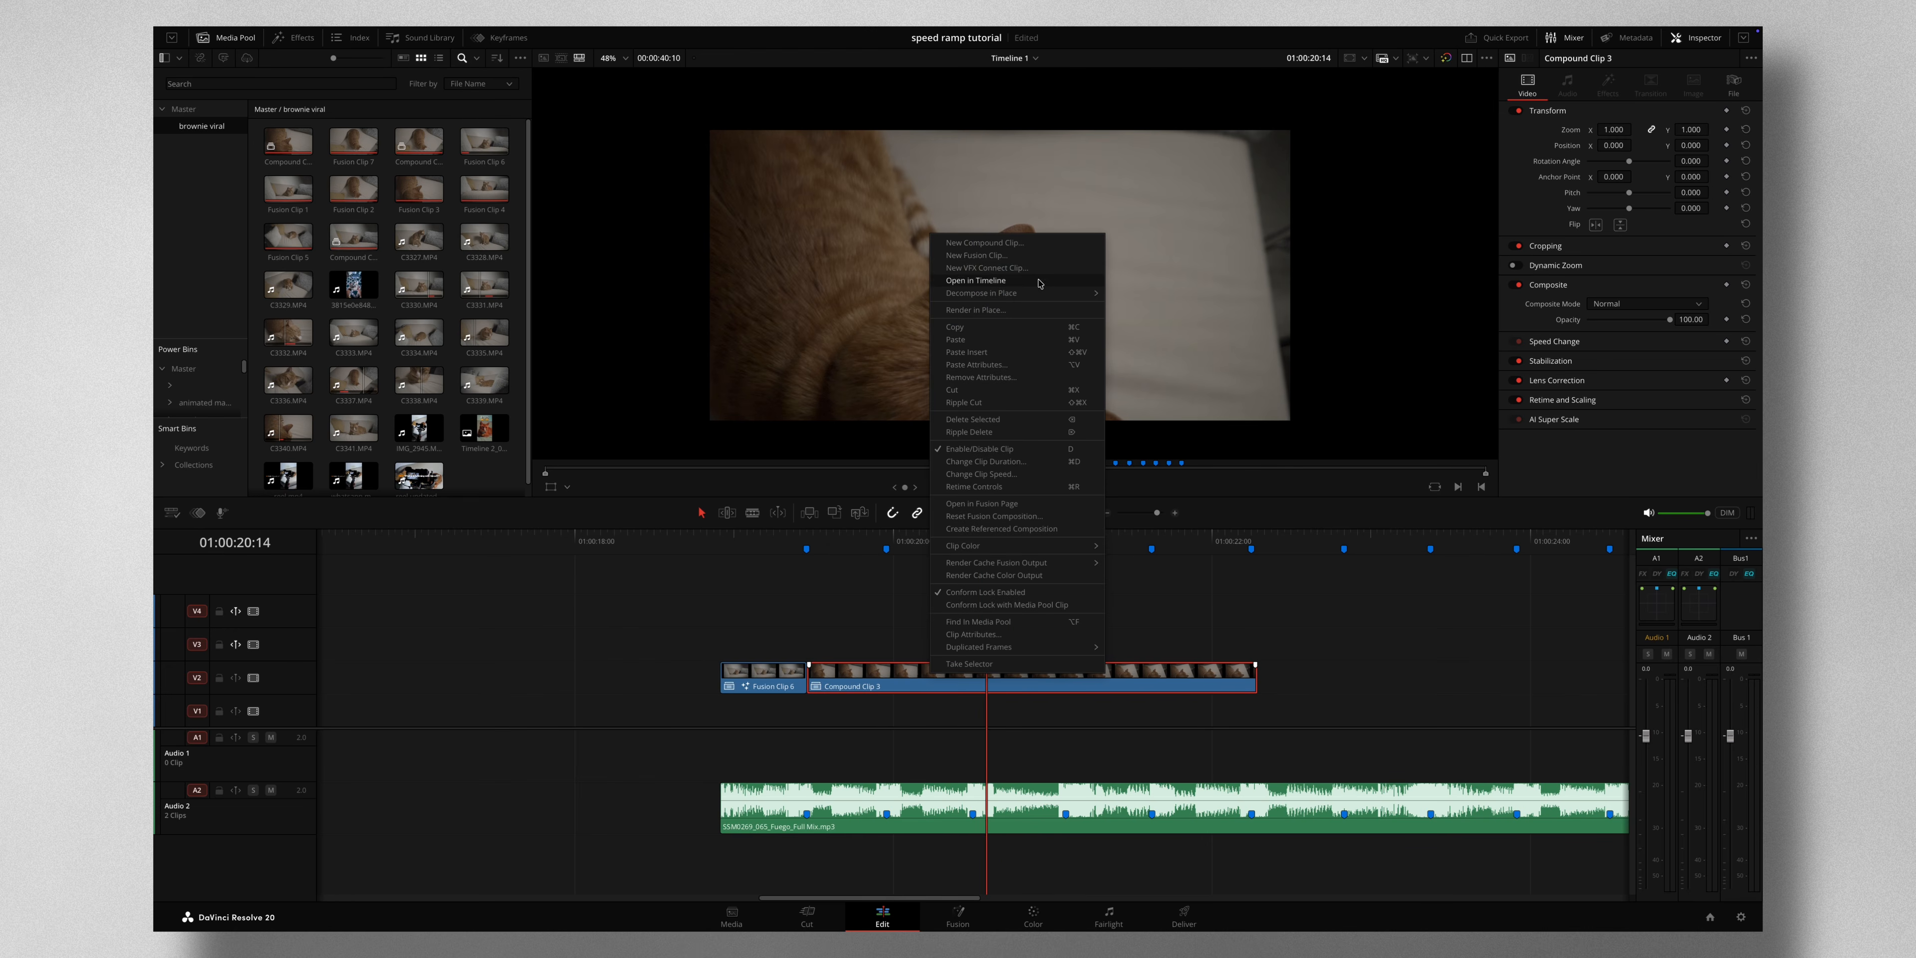
left_click(1036, 255)
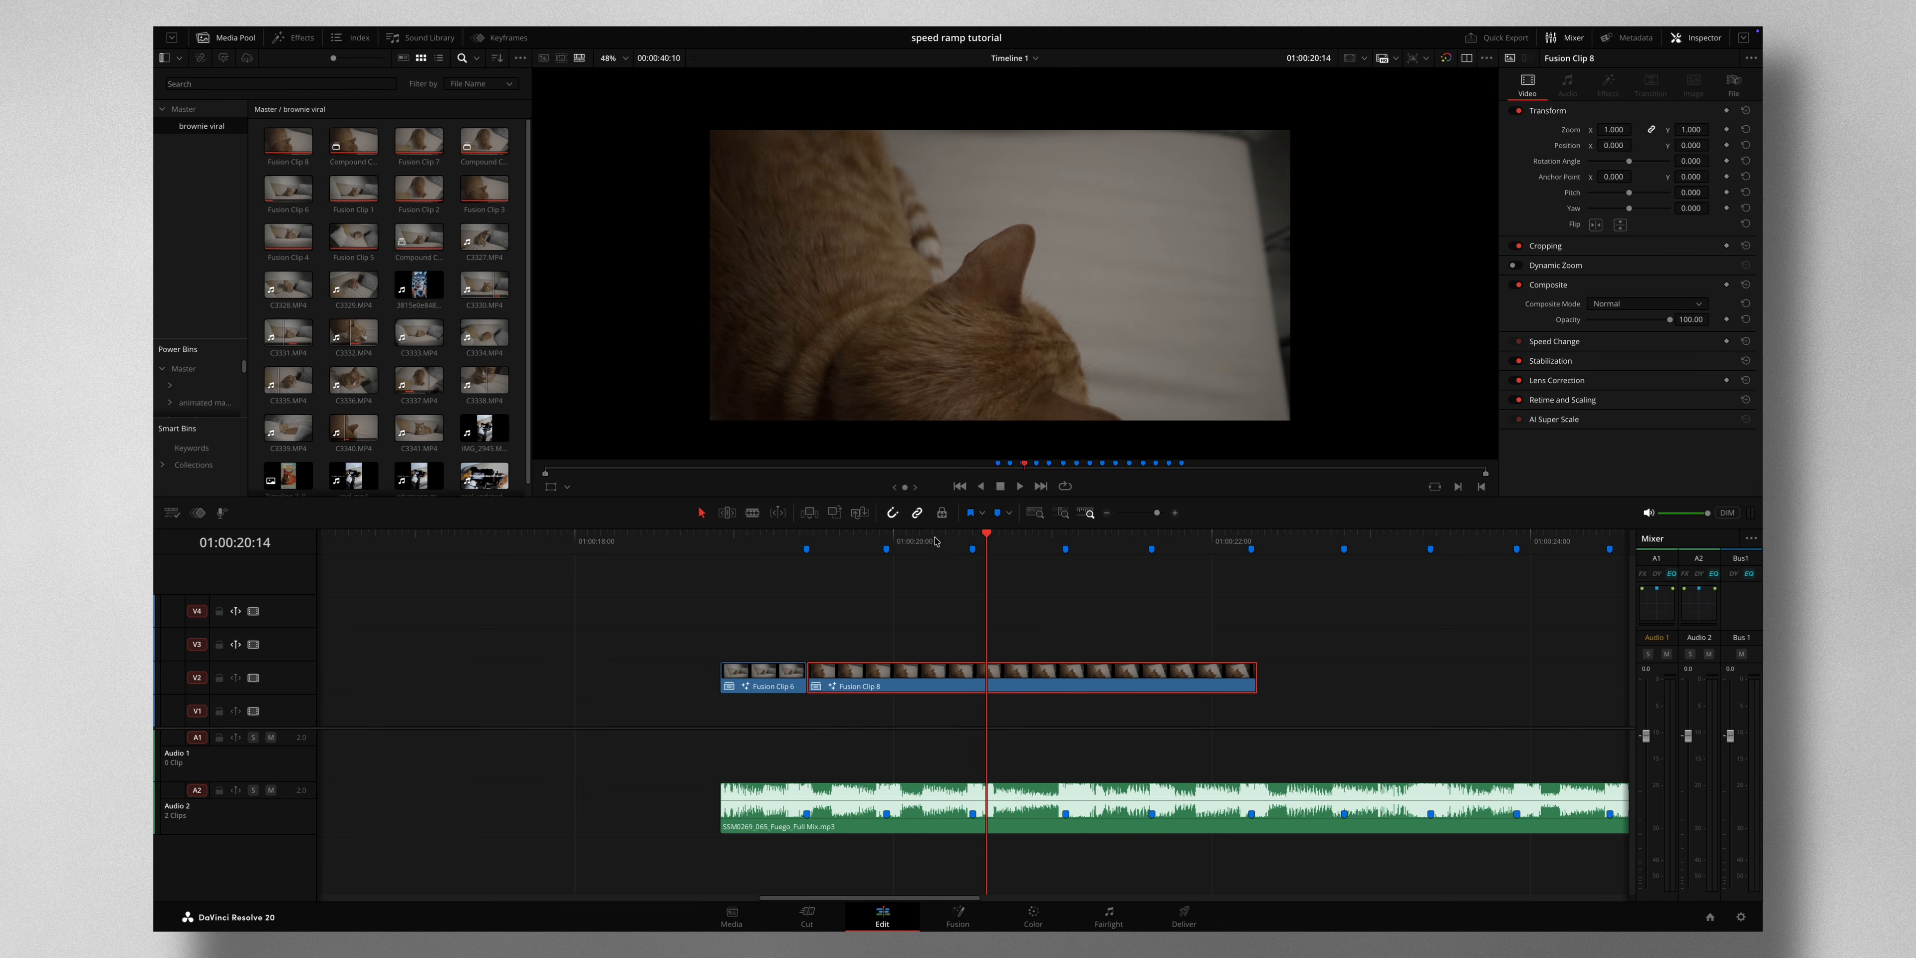
Check the second beat marker at 01:00:19:23, and open the second clip on the Fusion page at frame 0.
left_click(872, 536)
mouse_move(872, 539)
left_mouse_down()
mouse_move(812, 539)
mouse_move(887, 543)
left_mouse_up()
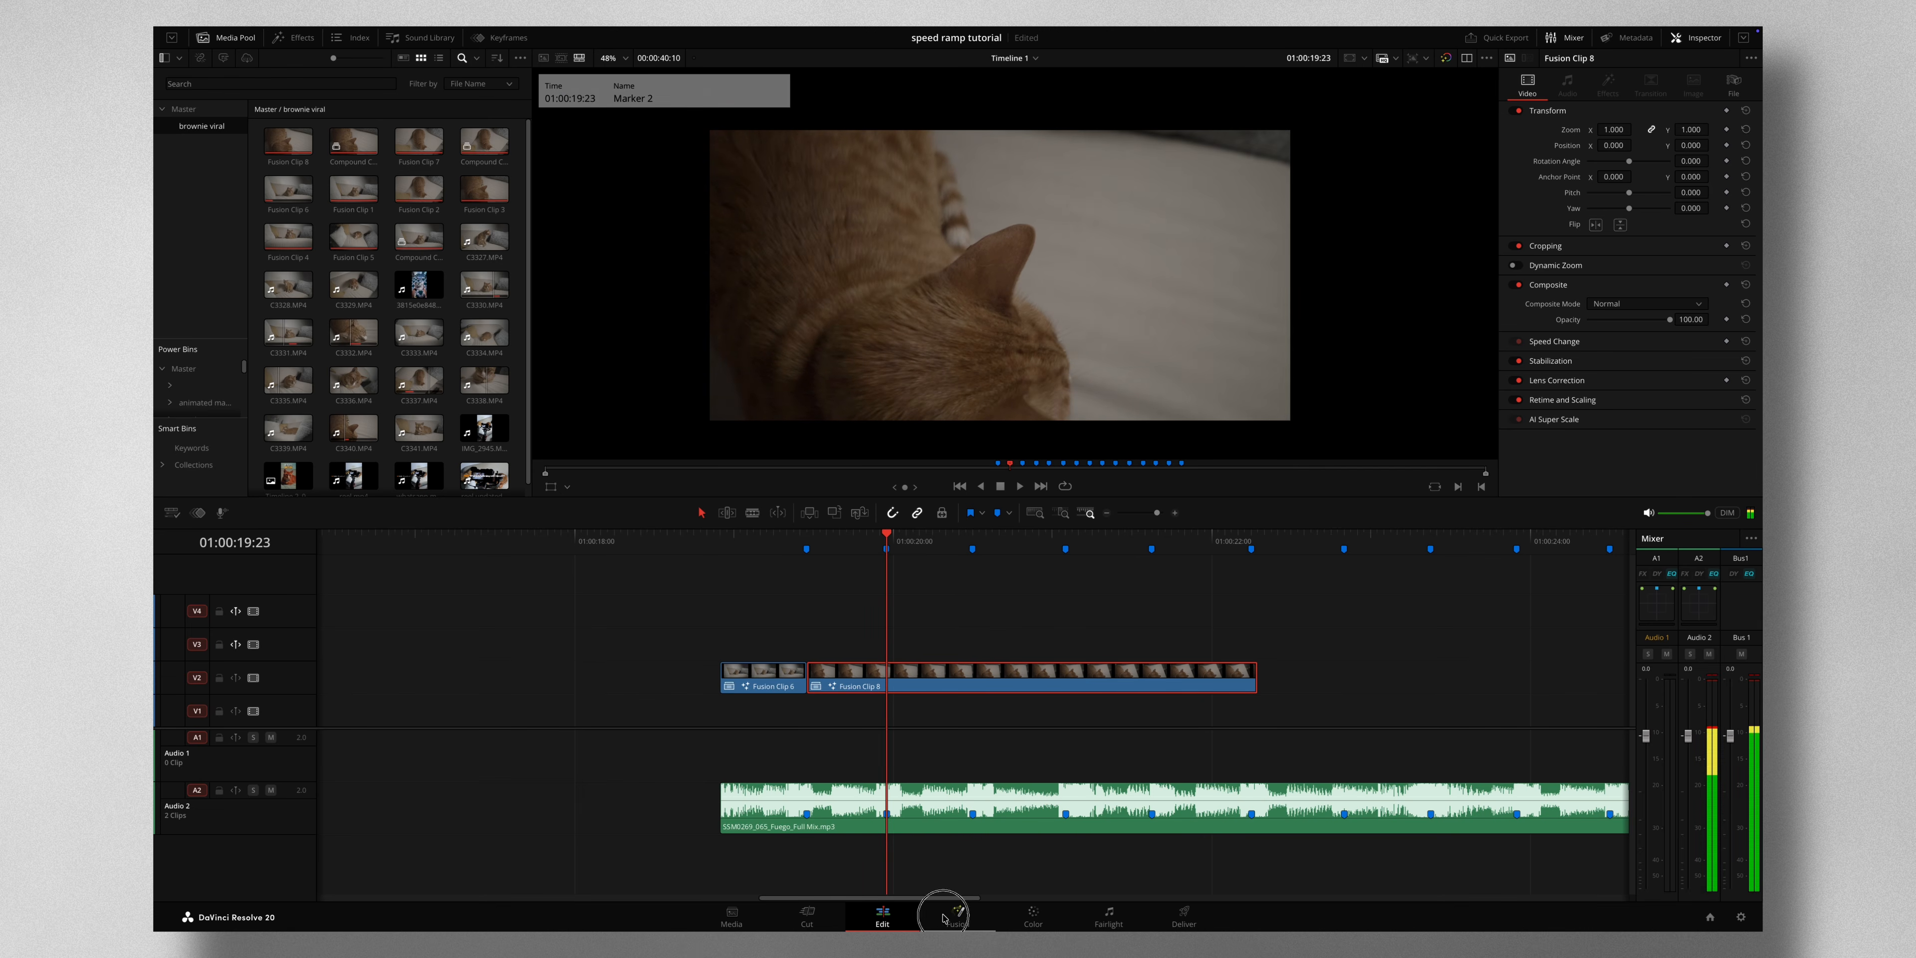
key("shift+5")
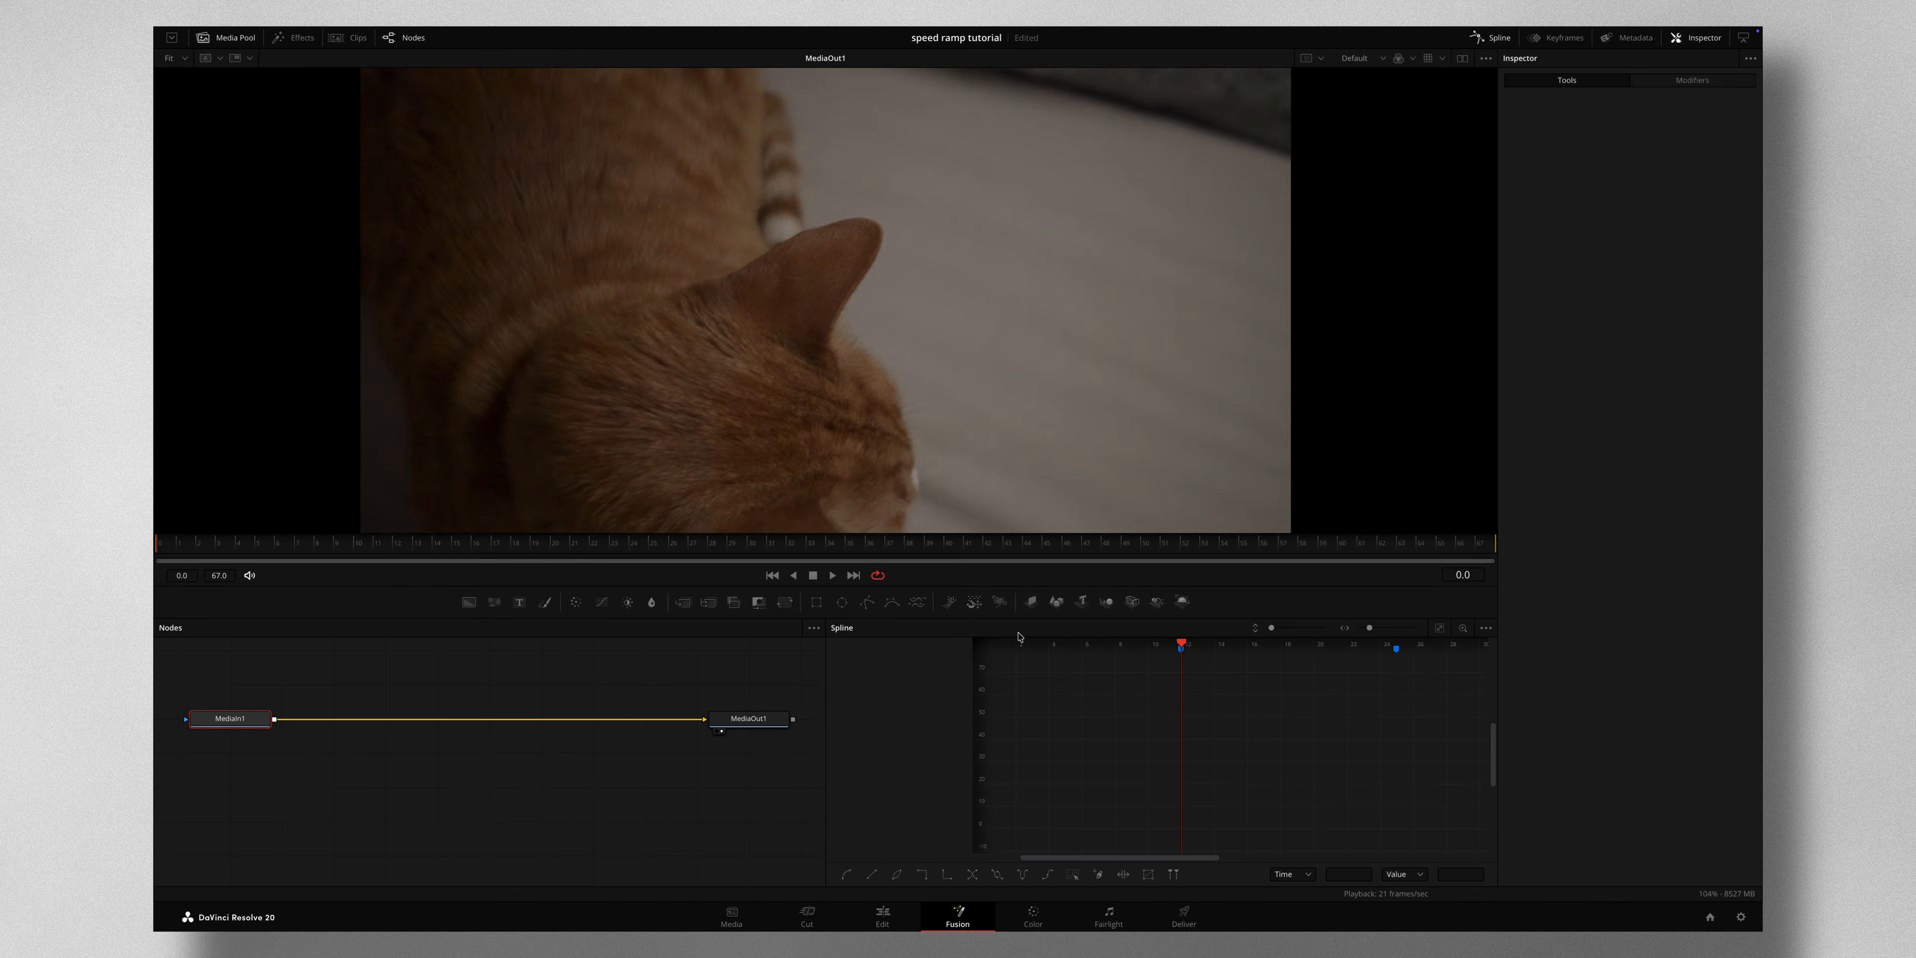
left_click_drag(379, 560, 158, 544)
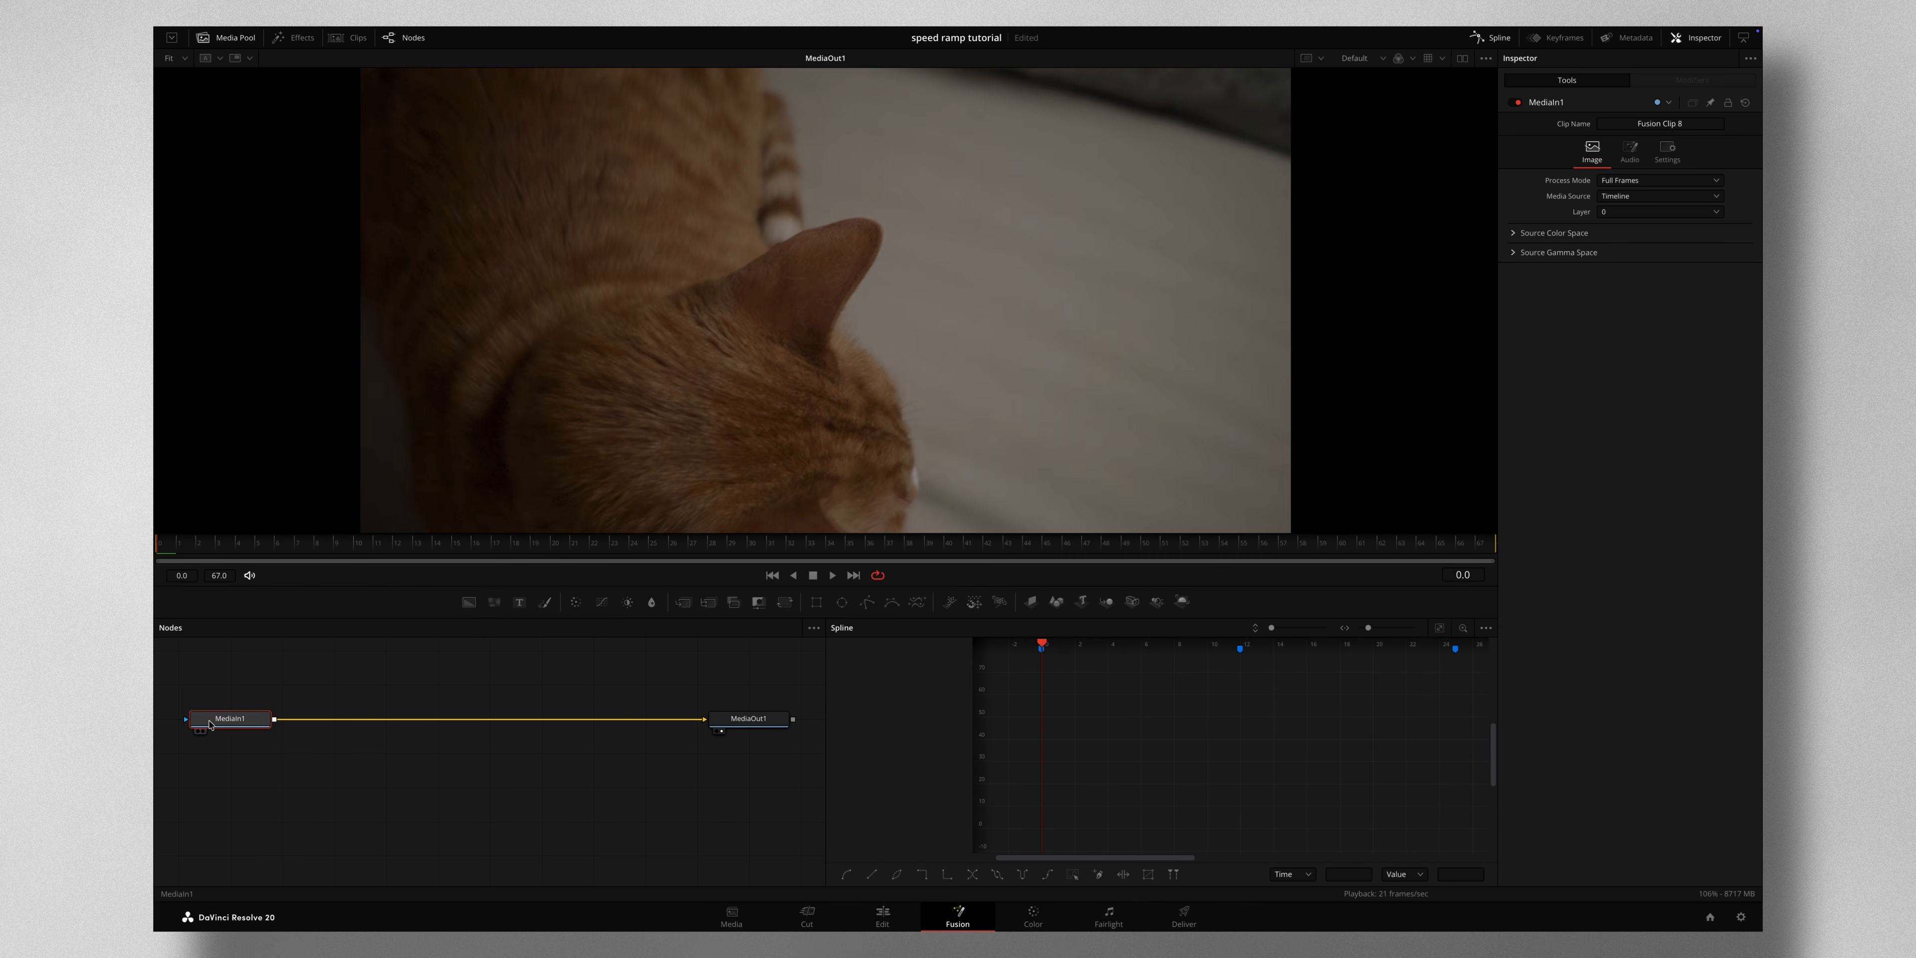
Add a Time Stretcher node between MediaIn1 and MediaOut1 at frame 0.
key("shift+space")
type("ti")
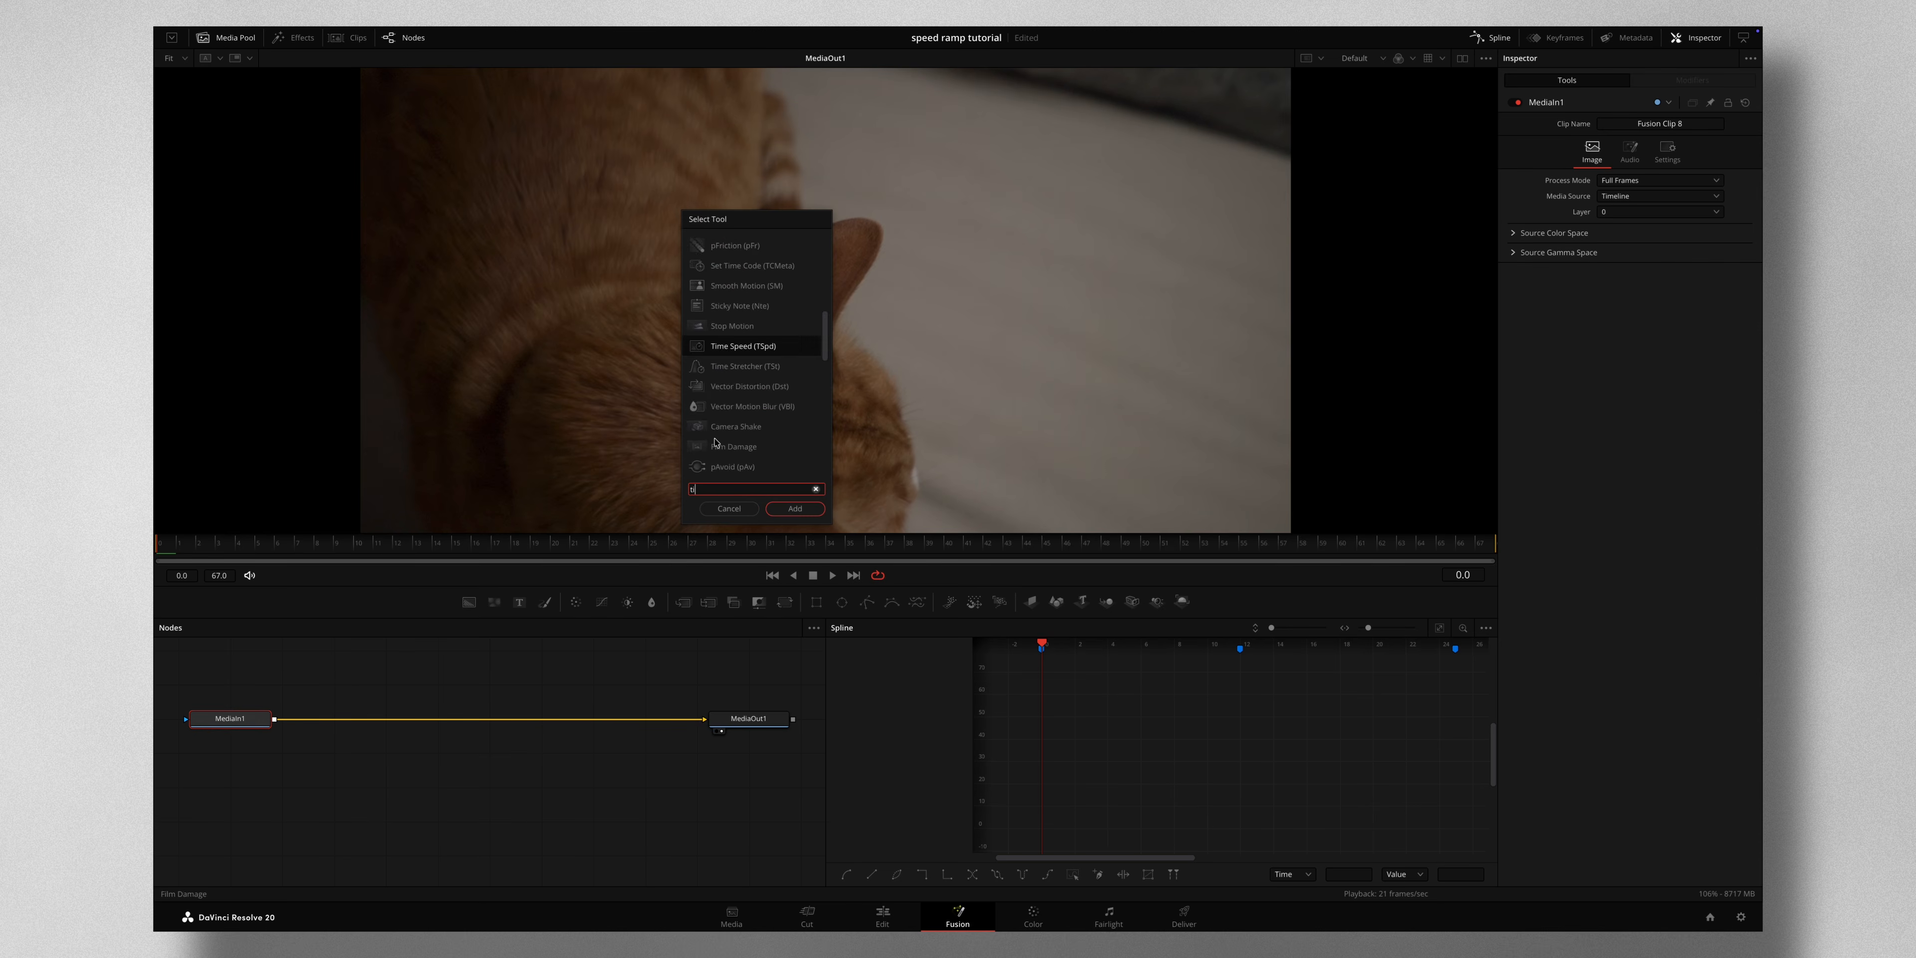
left_click(744, 368)
left_click(793, 509)
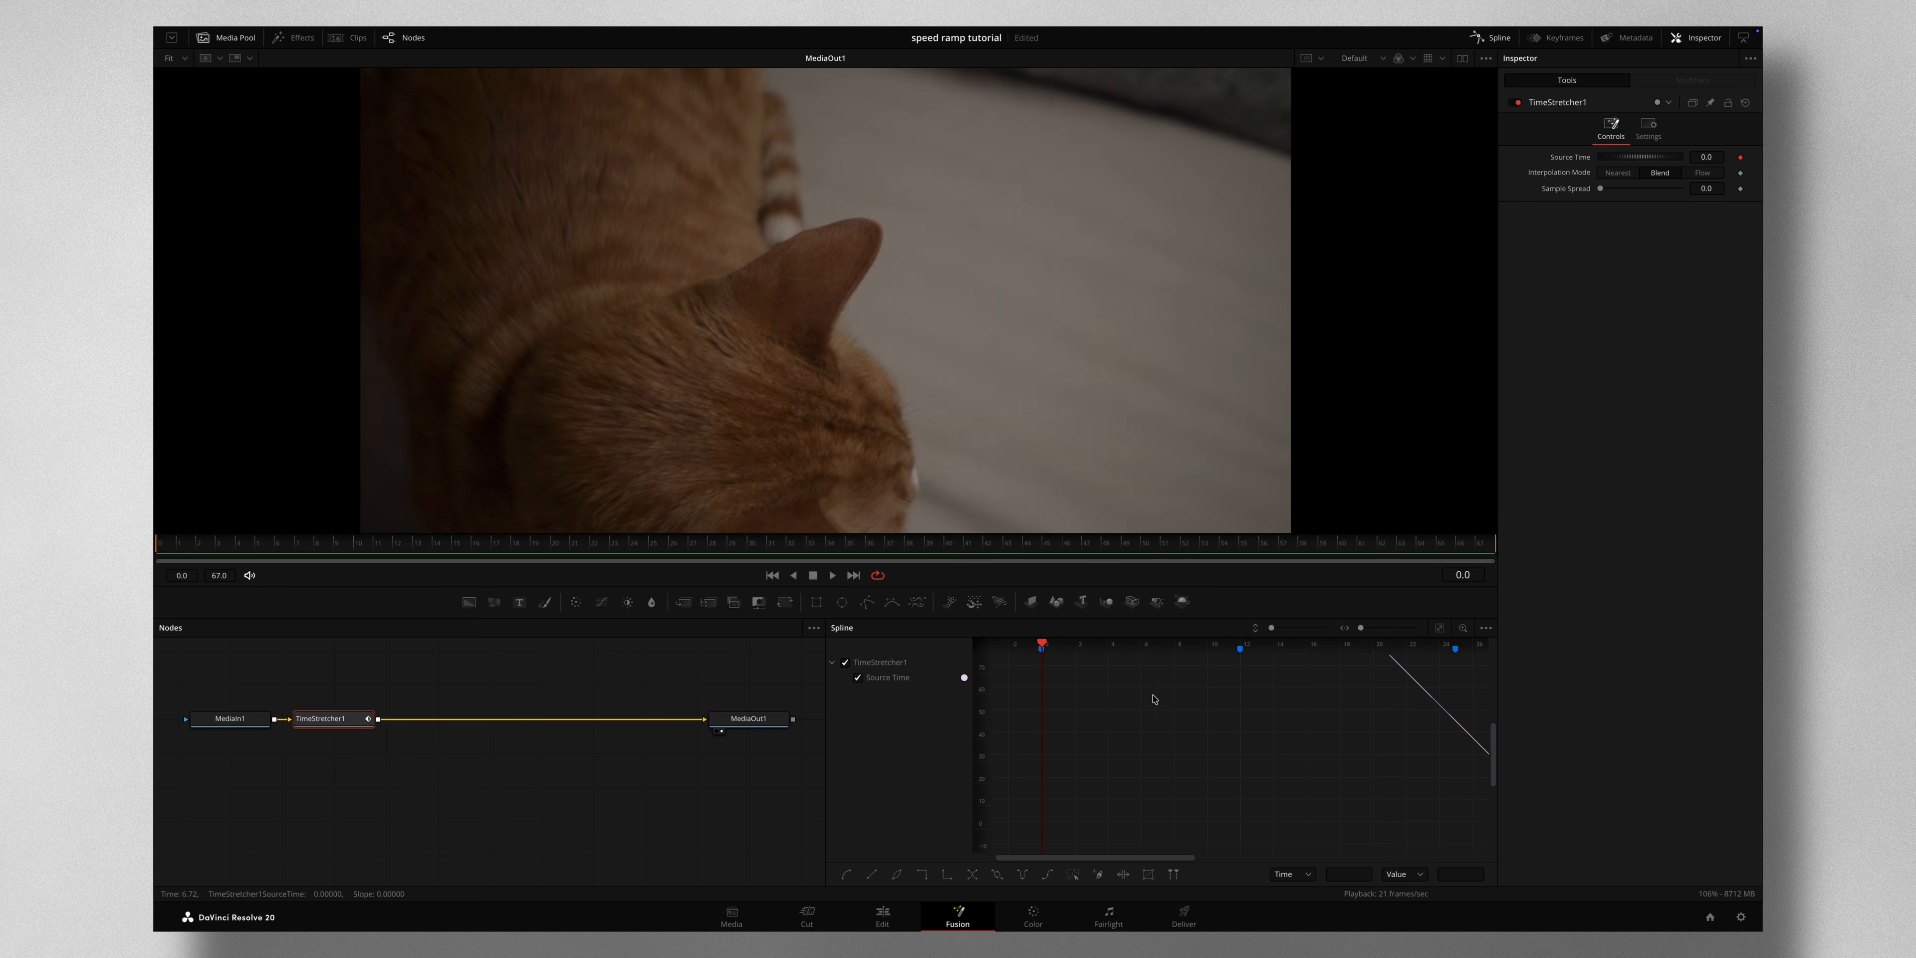
Keyframe the Time Stretcher's Source Time to 67 at frame 12 and fit the whole curve in the spline view.
left_click_drag(1042, 645, 1235, 649)
double_click(1706, 157)
type("67")
key("Tab")
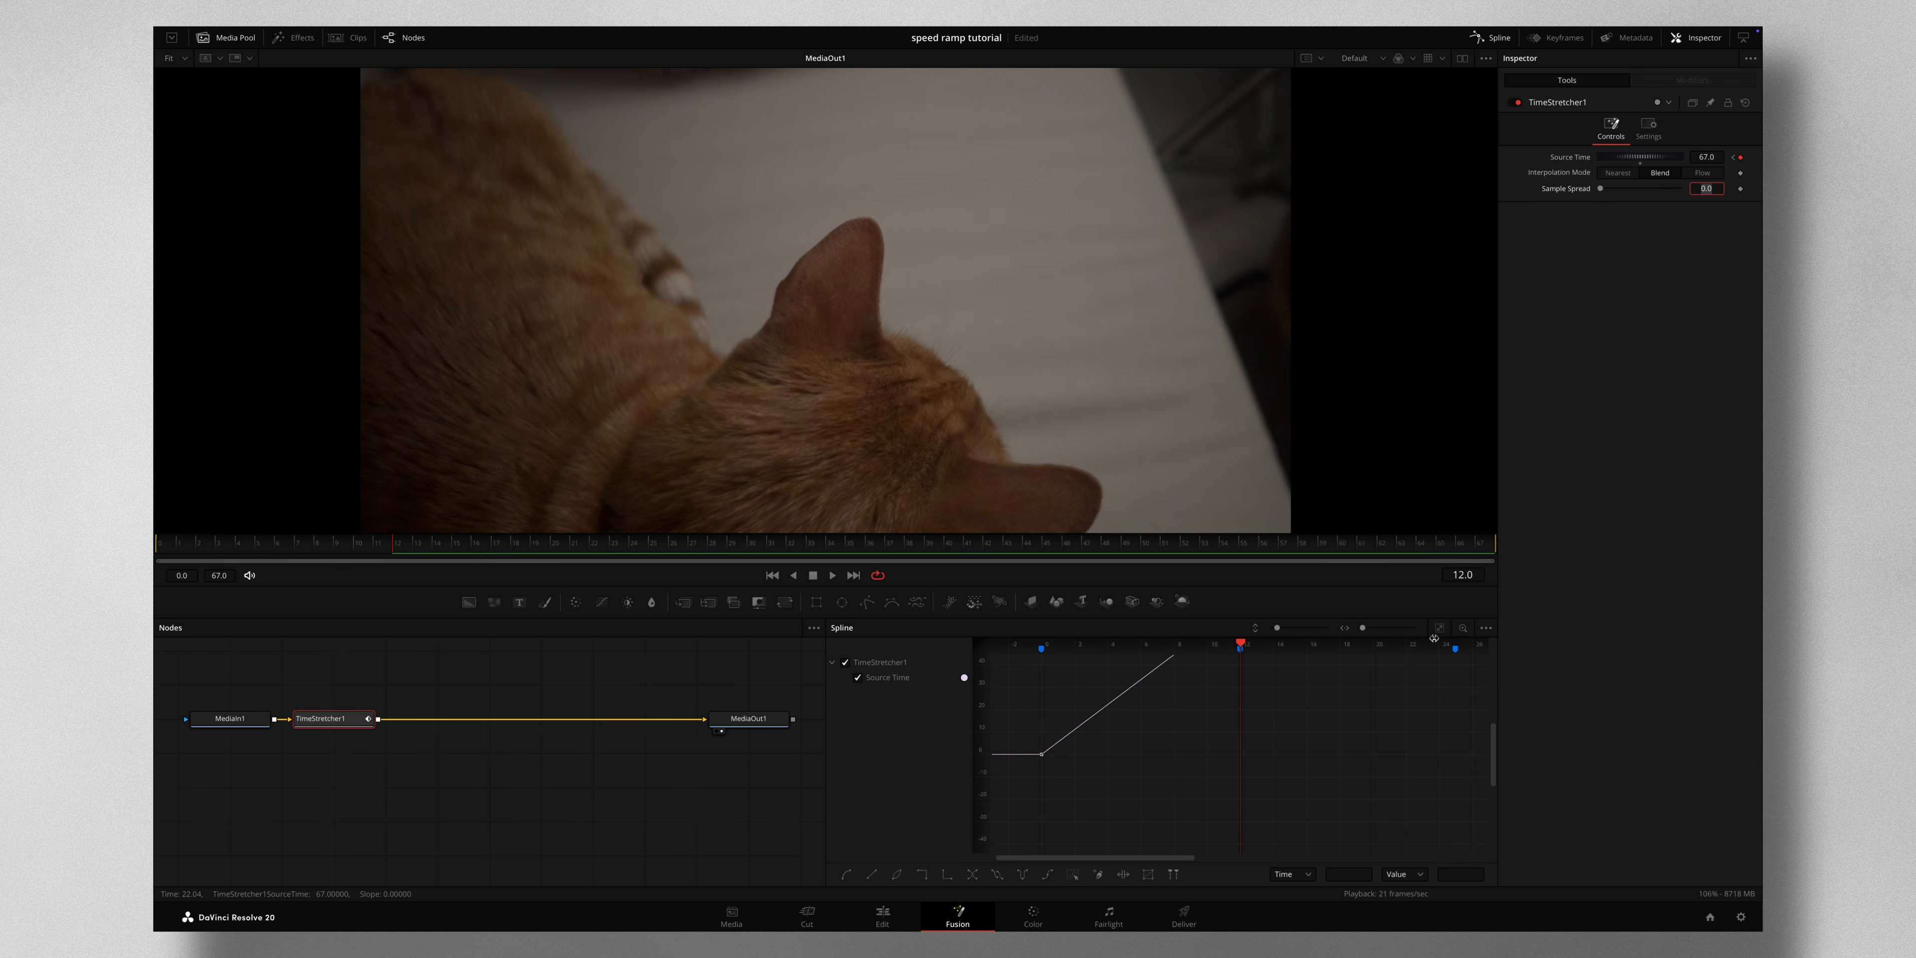
left_click(1439, 629)
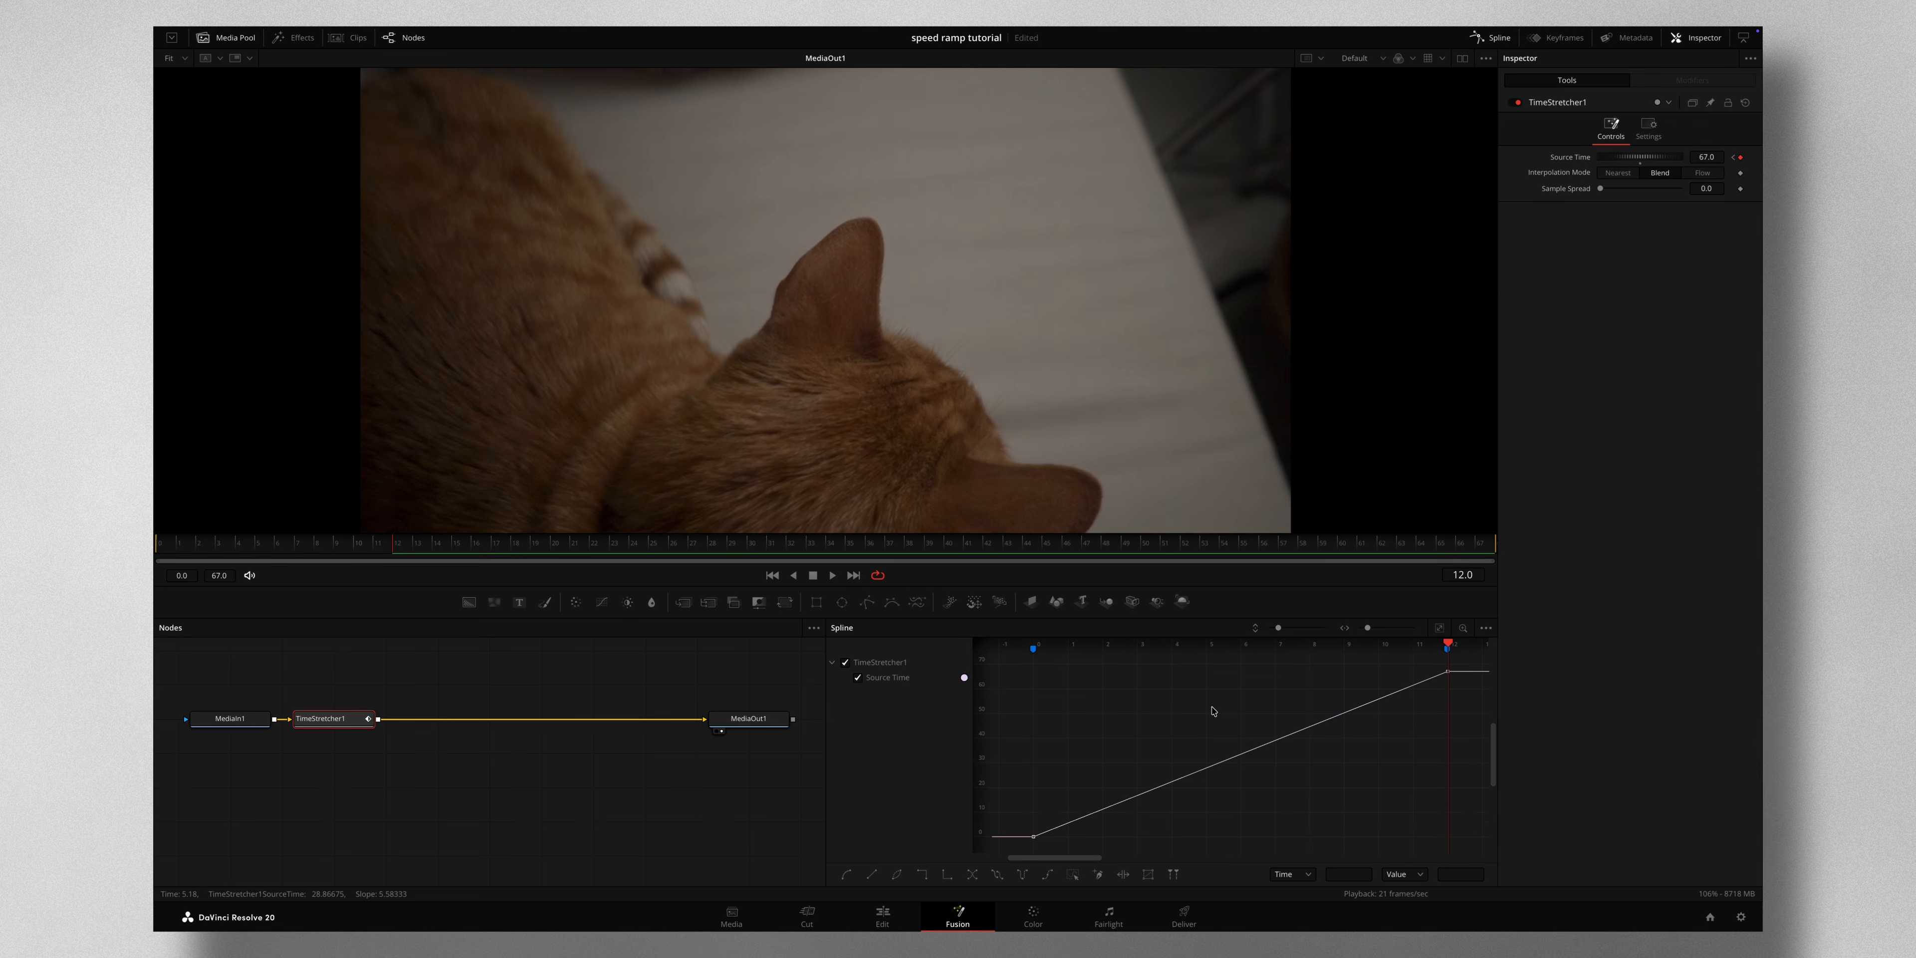
Smooth both Source Time keyframes and steepen their handles so the curve runs fast at the start and end and slow in between.
key("super+a")
key("s")
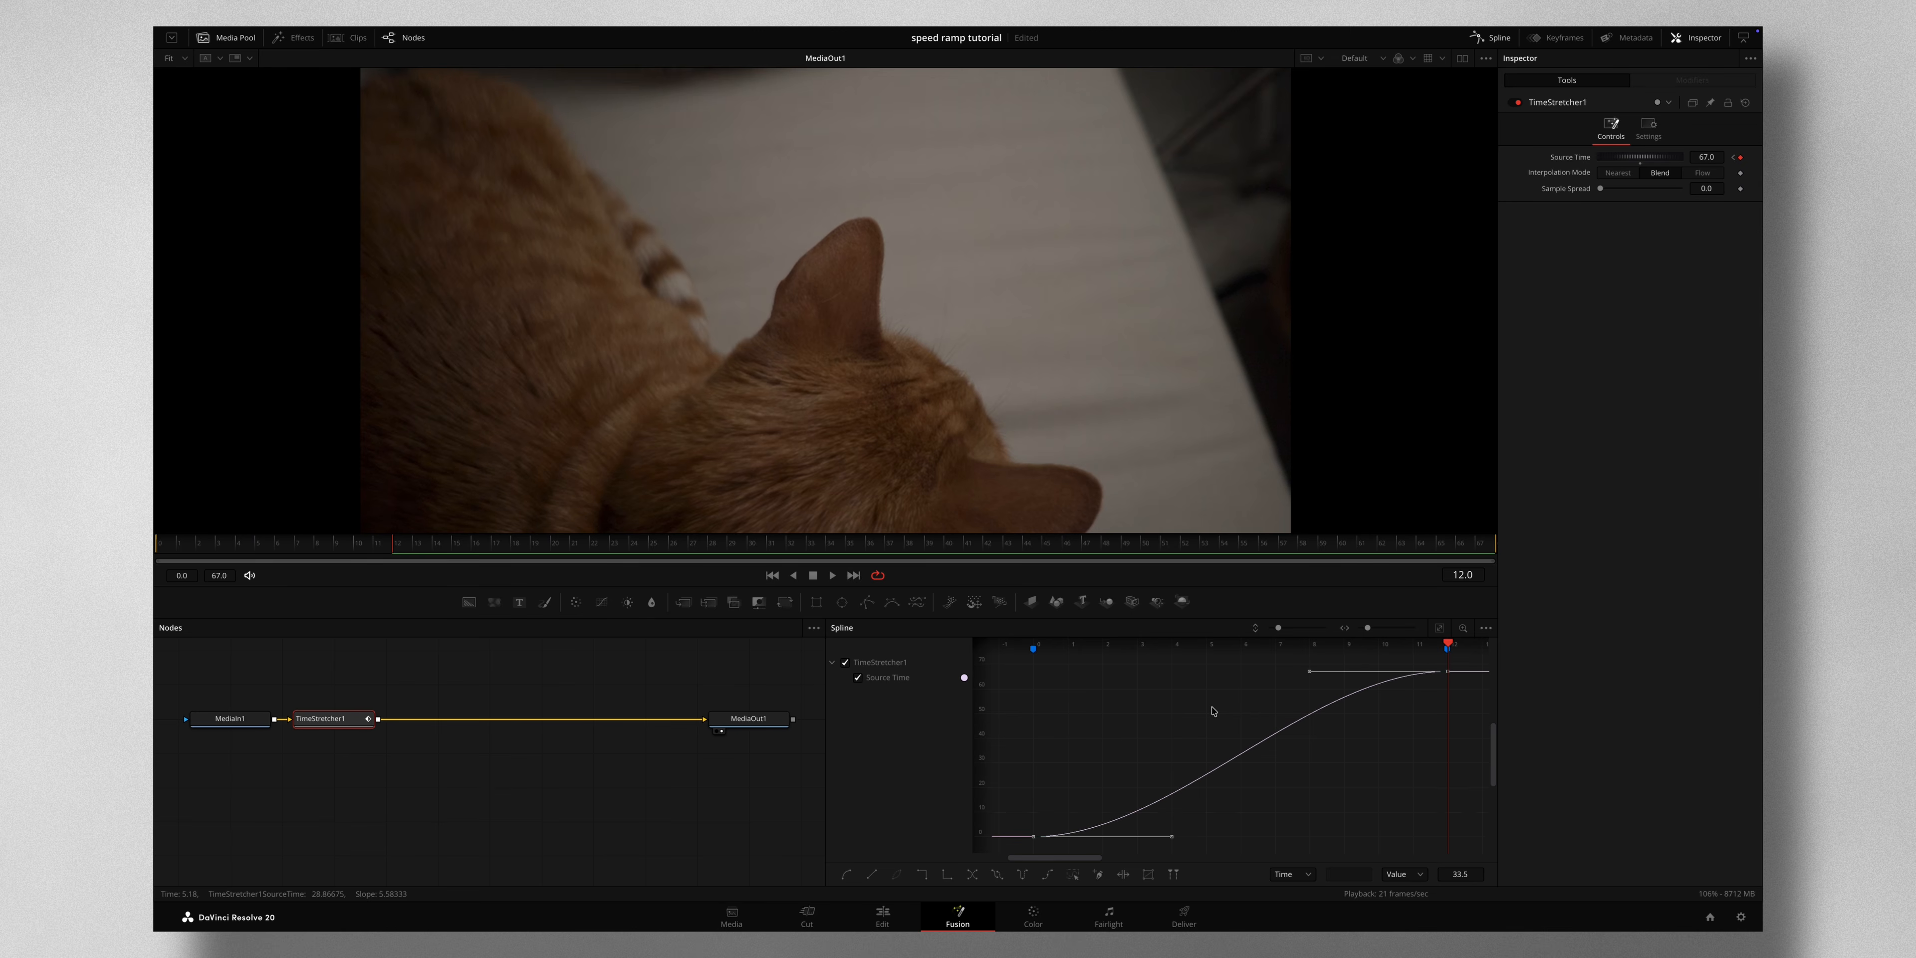
left_click_drag(1172, 836, 1120, 735)
left_click_drag(1308, 676, 1410, 774)
scroll(1409, 775, "right", 5)
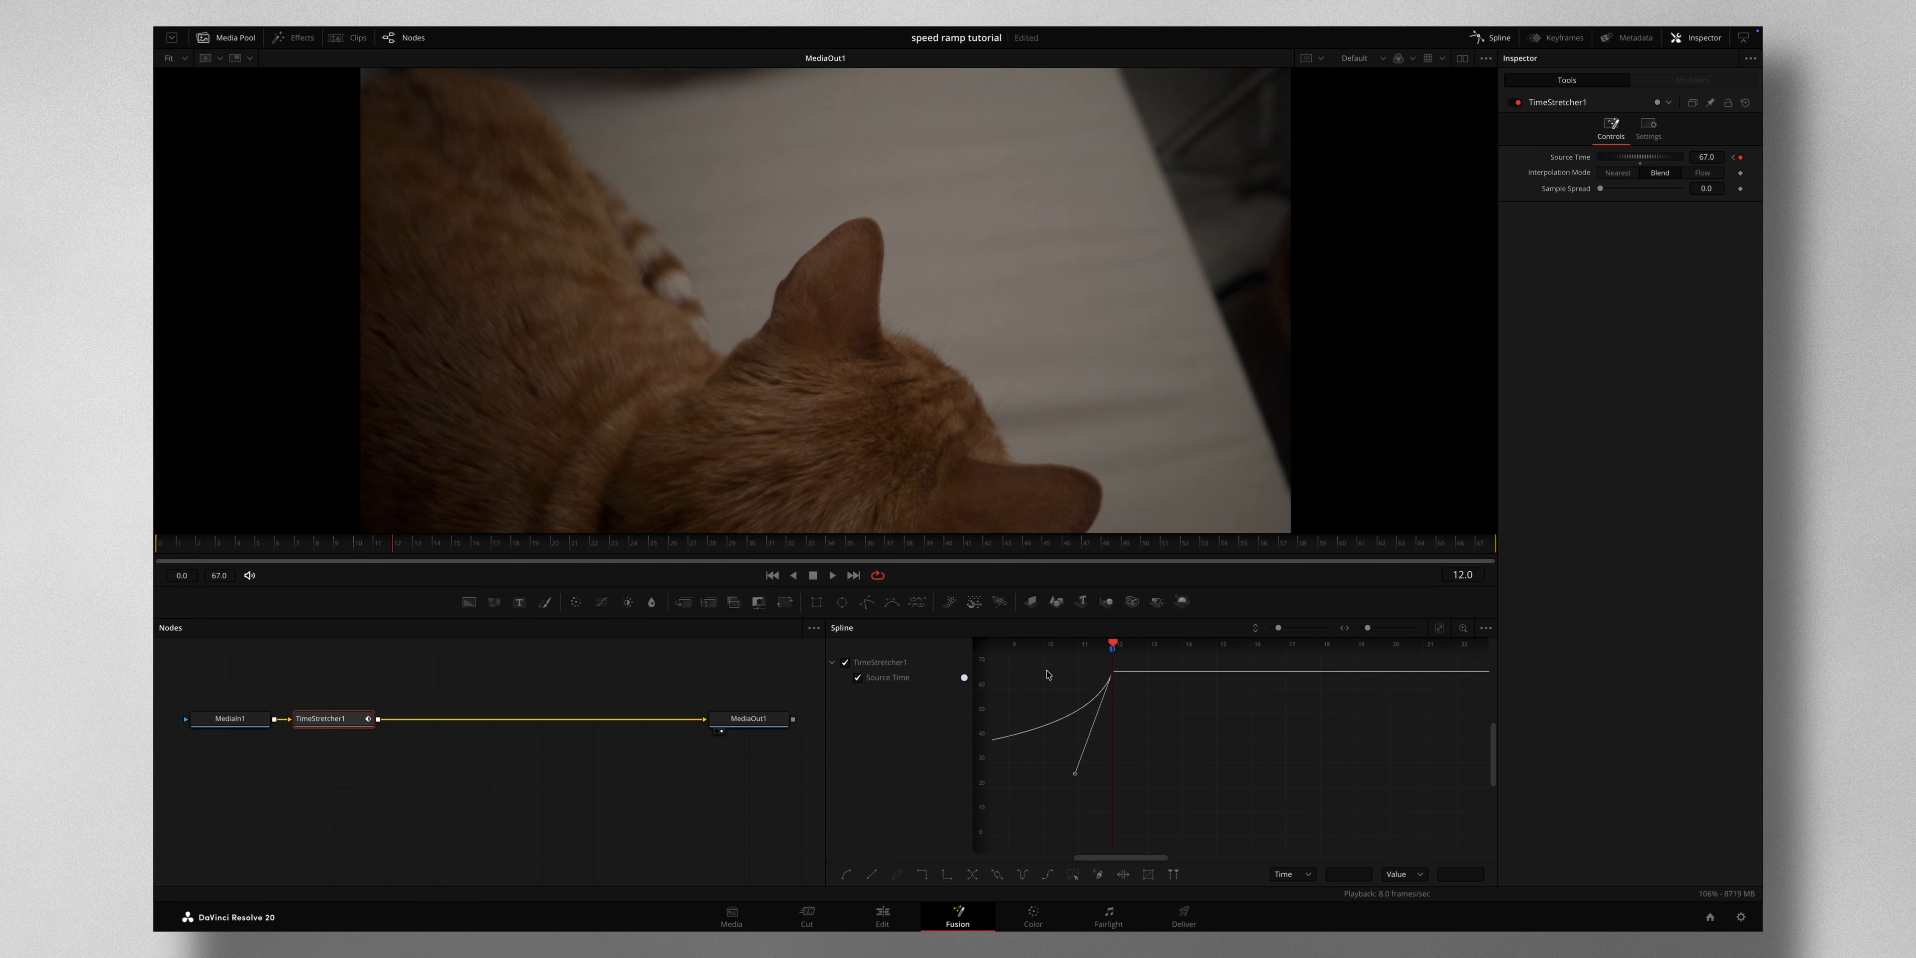
On the Edit page, play the ramped clips and trim the second clip to the marker at 01:00:19:23.
left_click(882, 916)
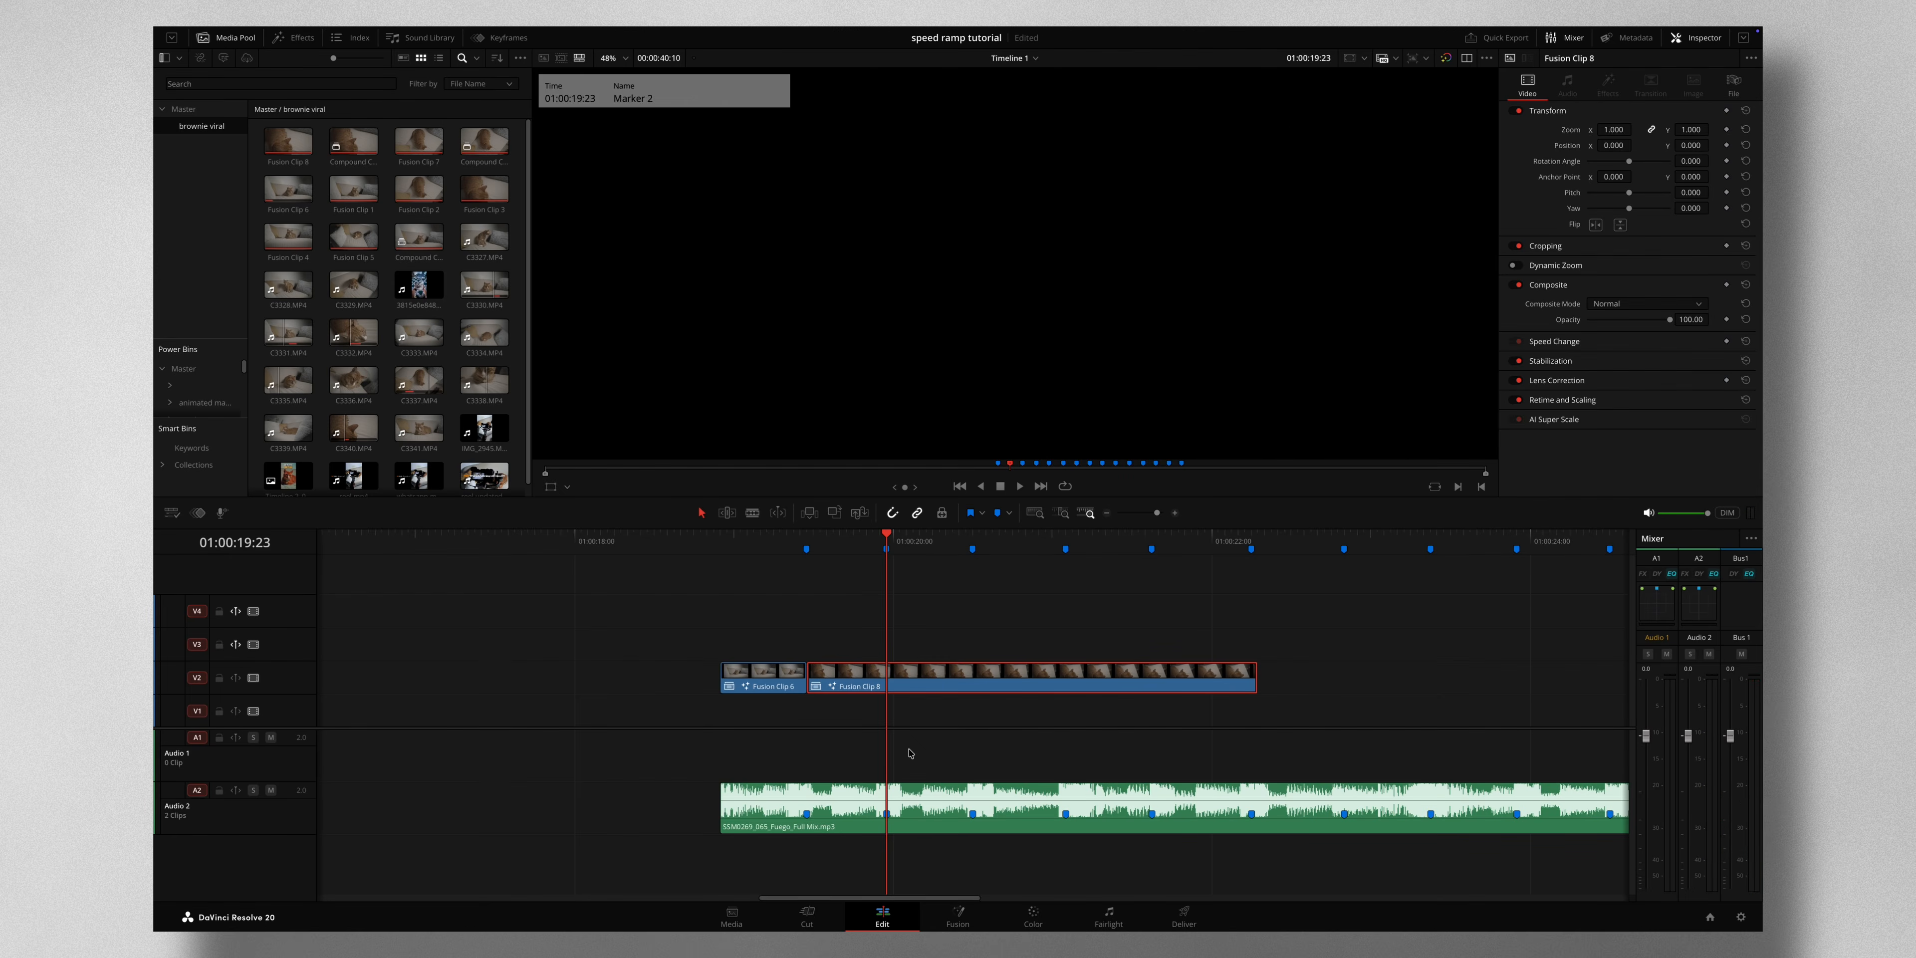
left_click(720, 537)
key("space")
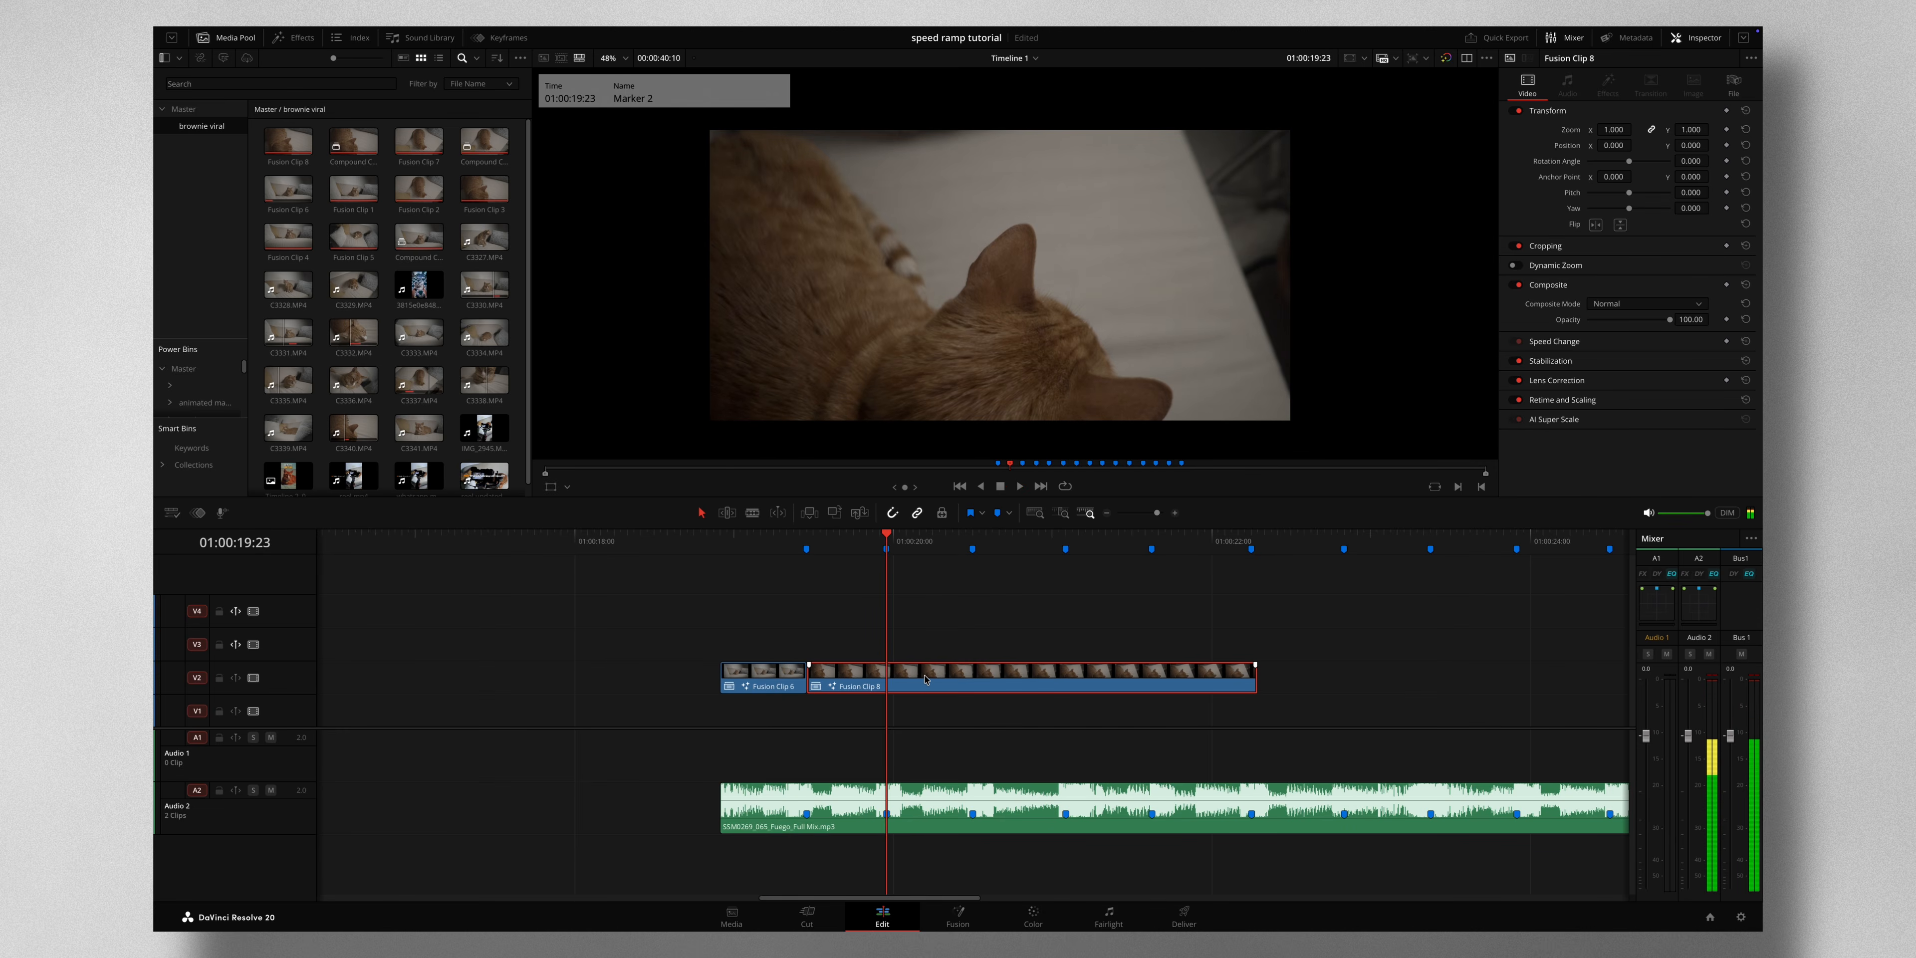
key("ctrl+b")
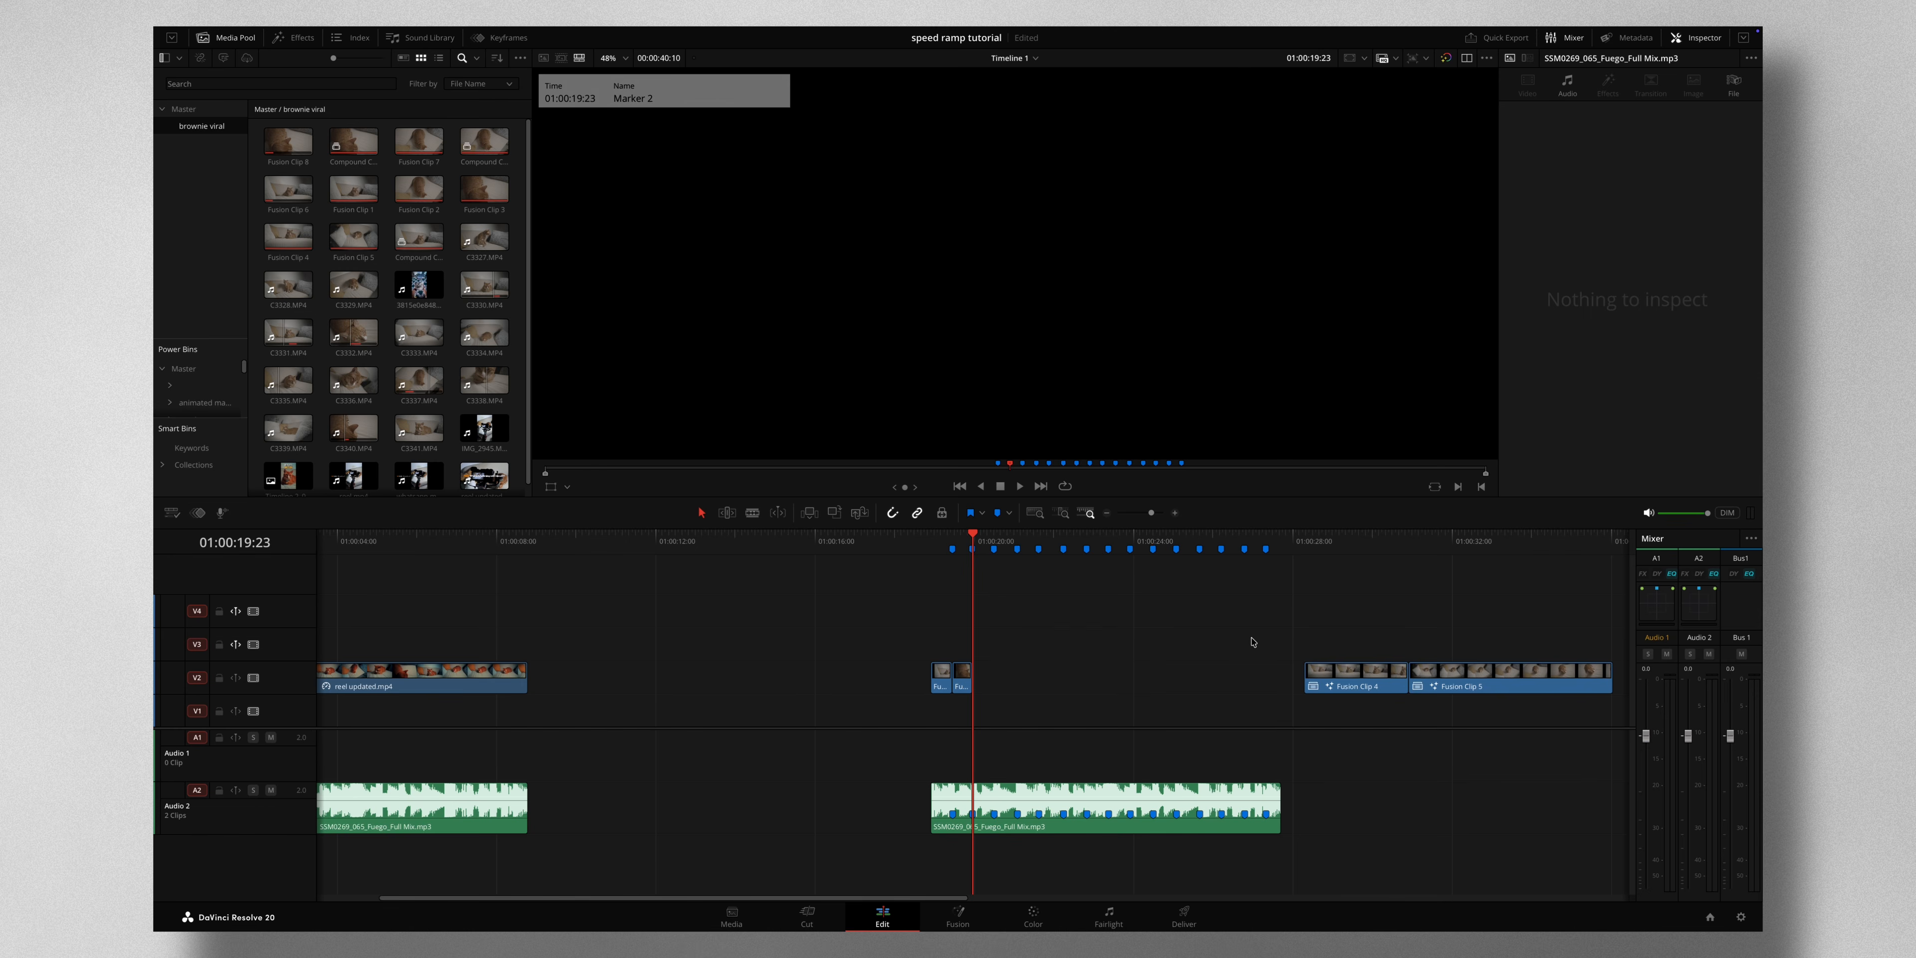
Place Fusion Clip 4 directly after the second clip and put the playhead on the marker at 01:00:20:12.
left_click_drag(1349, 679, 1021, 683)
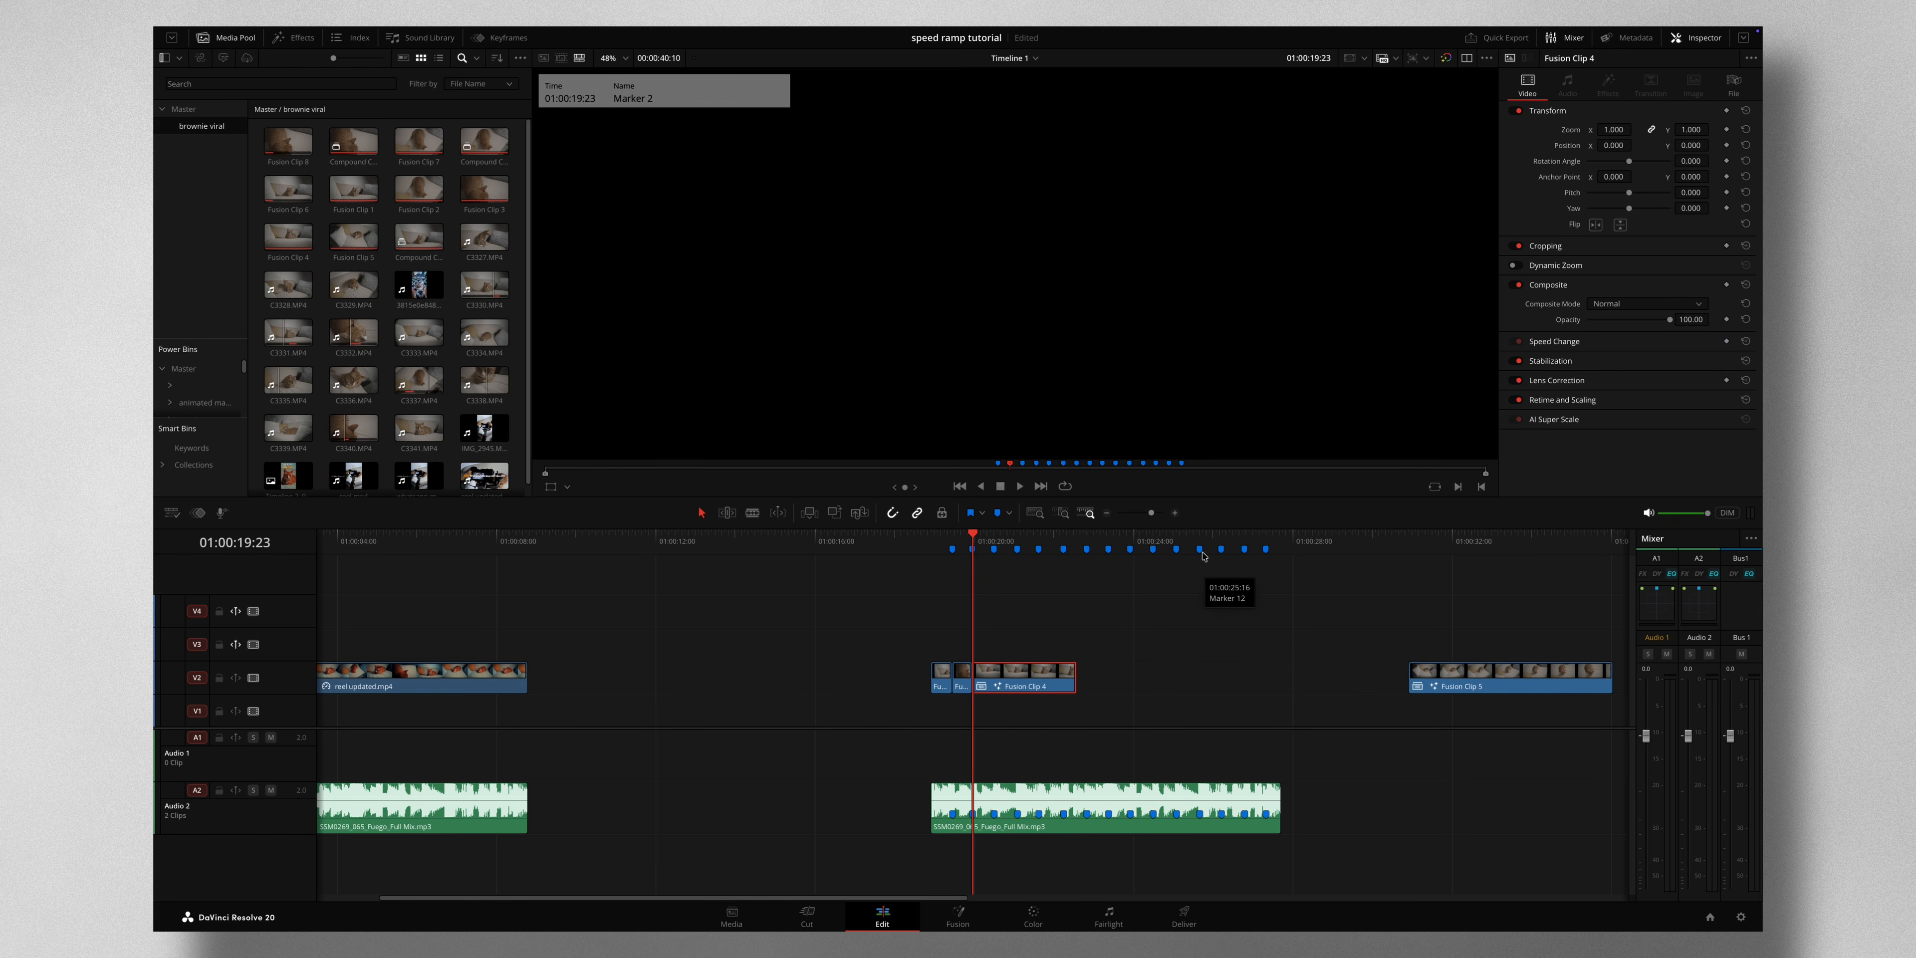
left_click(1175, 512)
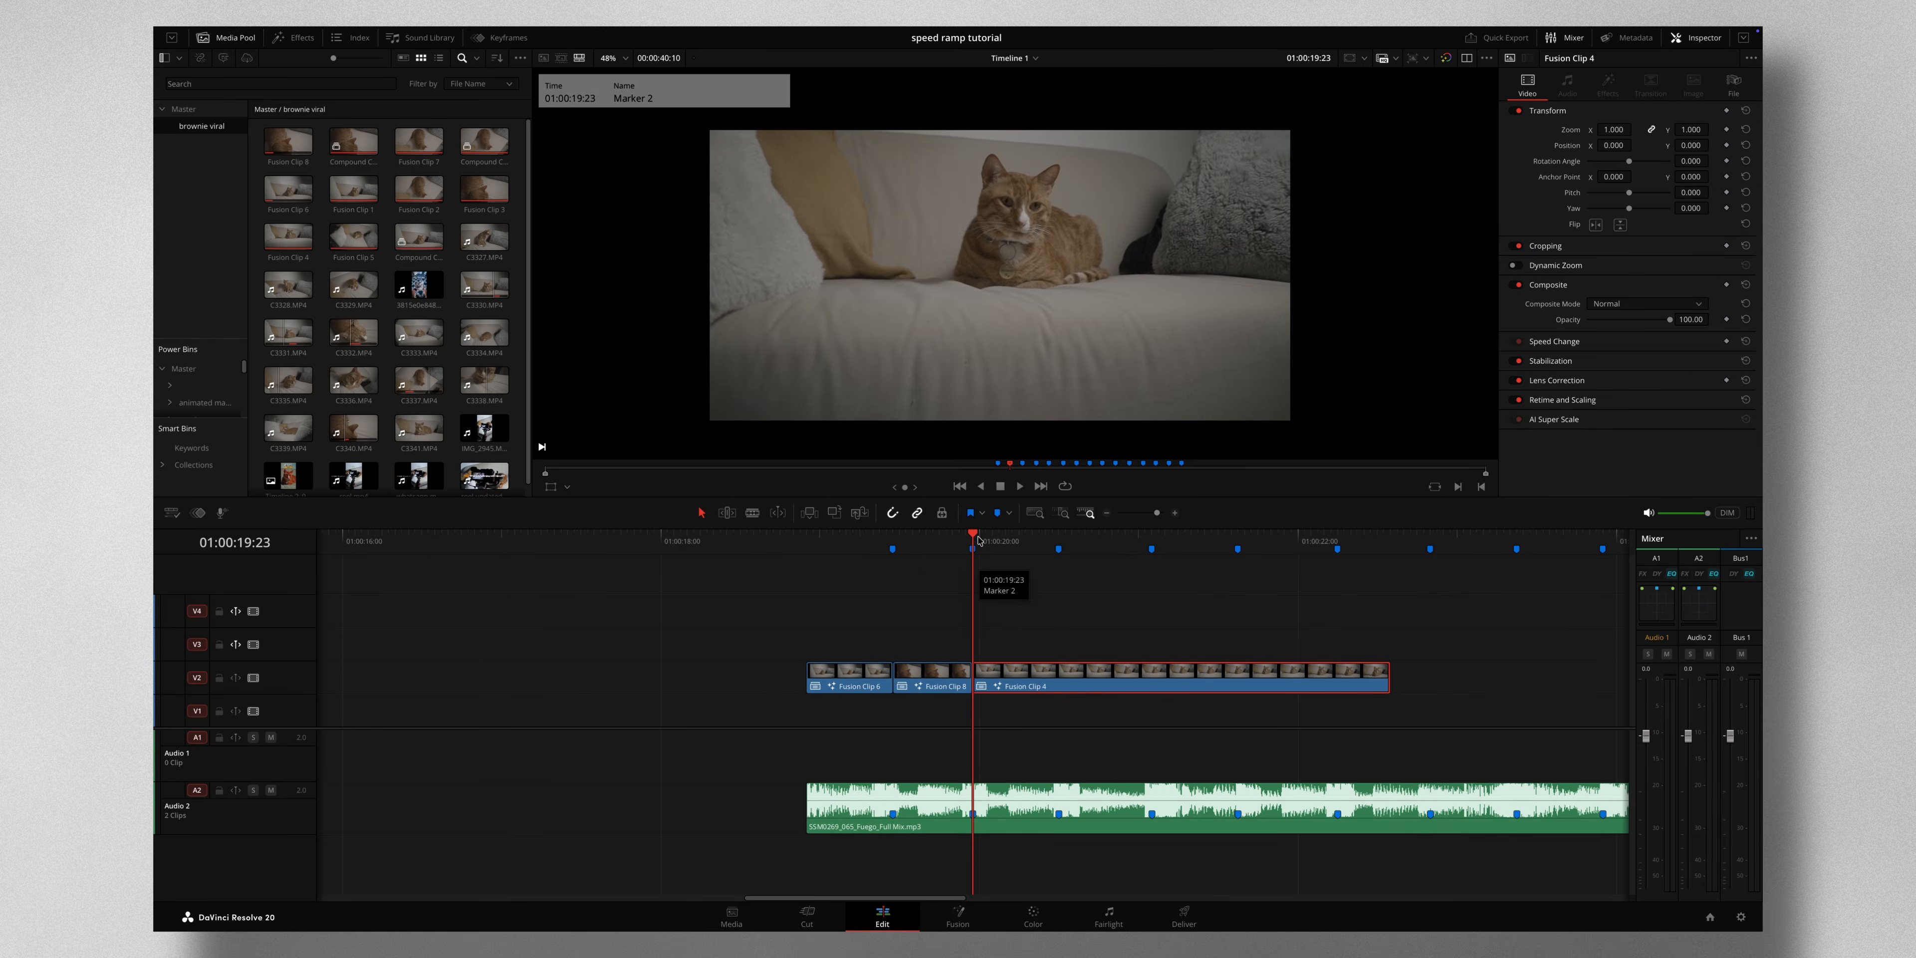
left_click(1005, 534)
left_click_drag(1007, 538, 1054, 544)
Wrap Fusion Clip 4 in a compound clip and turn that compound clip into a Fusion clip.
right_click(1084, 678)
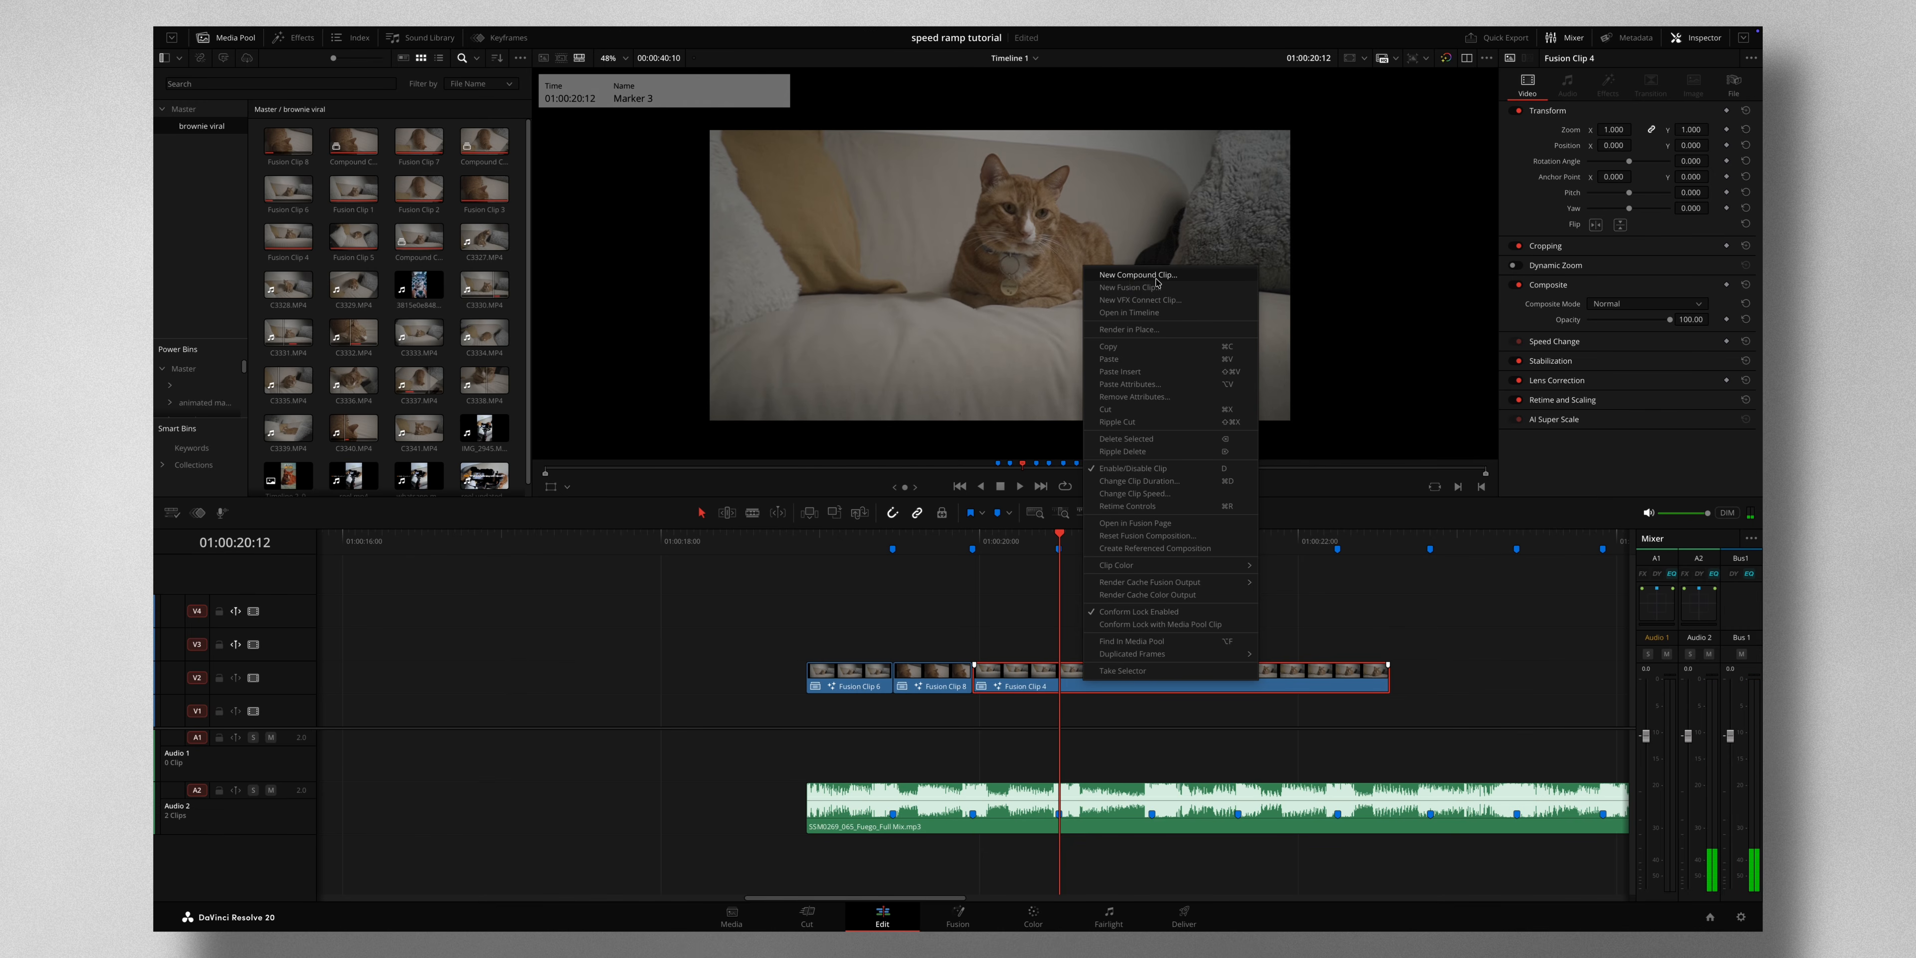
left_click(1139, 275)
left_click(1044, 513)
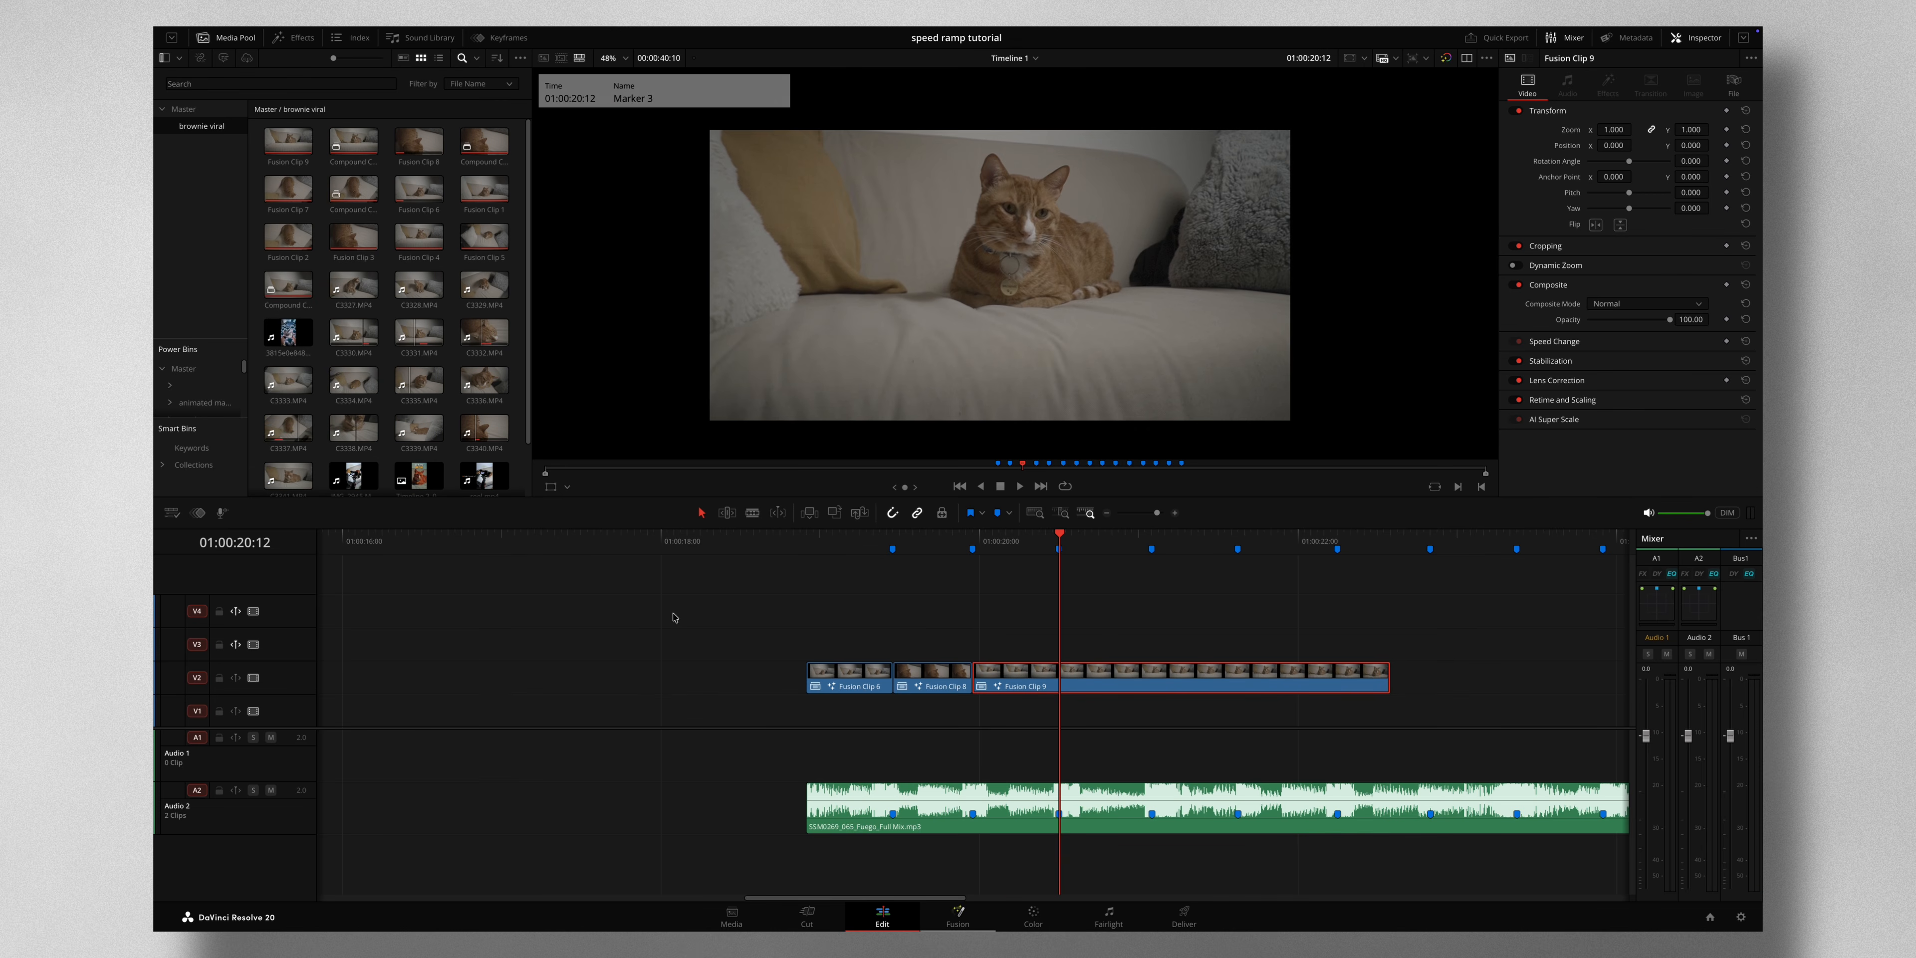
On the Fusion page, go to frame 0 of the third clip and add a Time Stretcher node after MediaIn1.
left_click(158, 544)
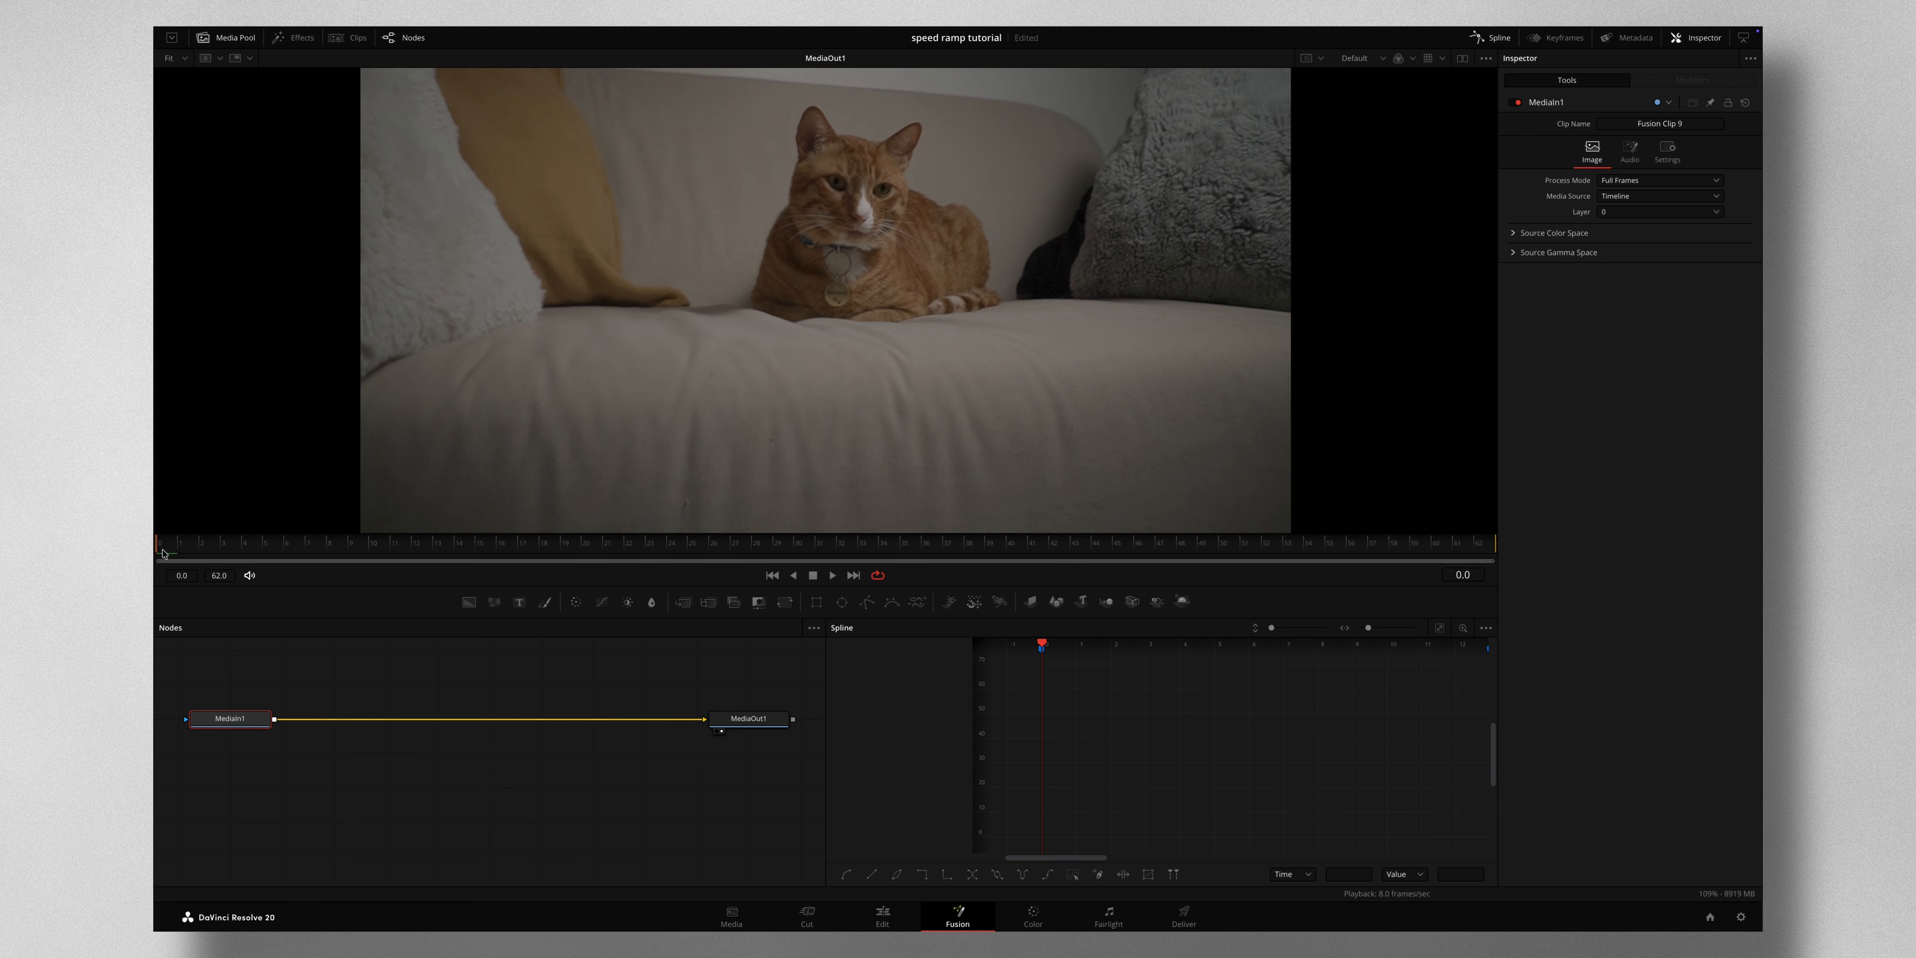
key("shift+space")
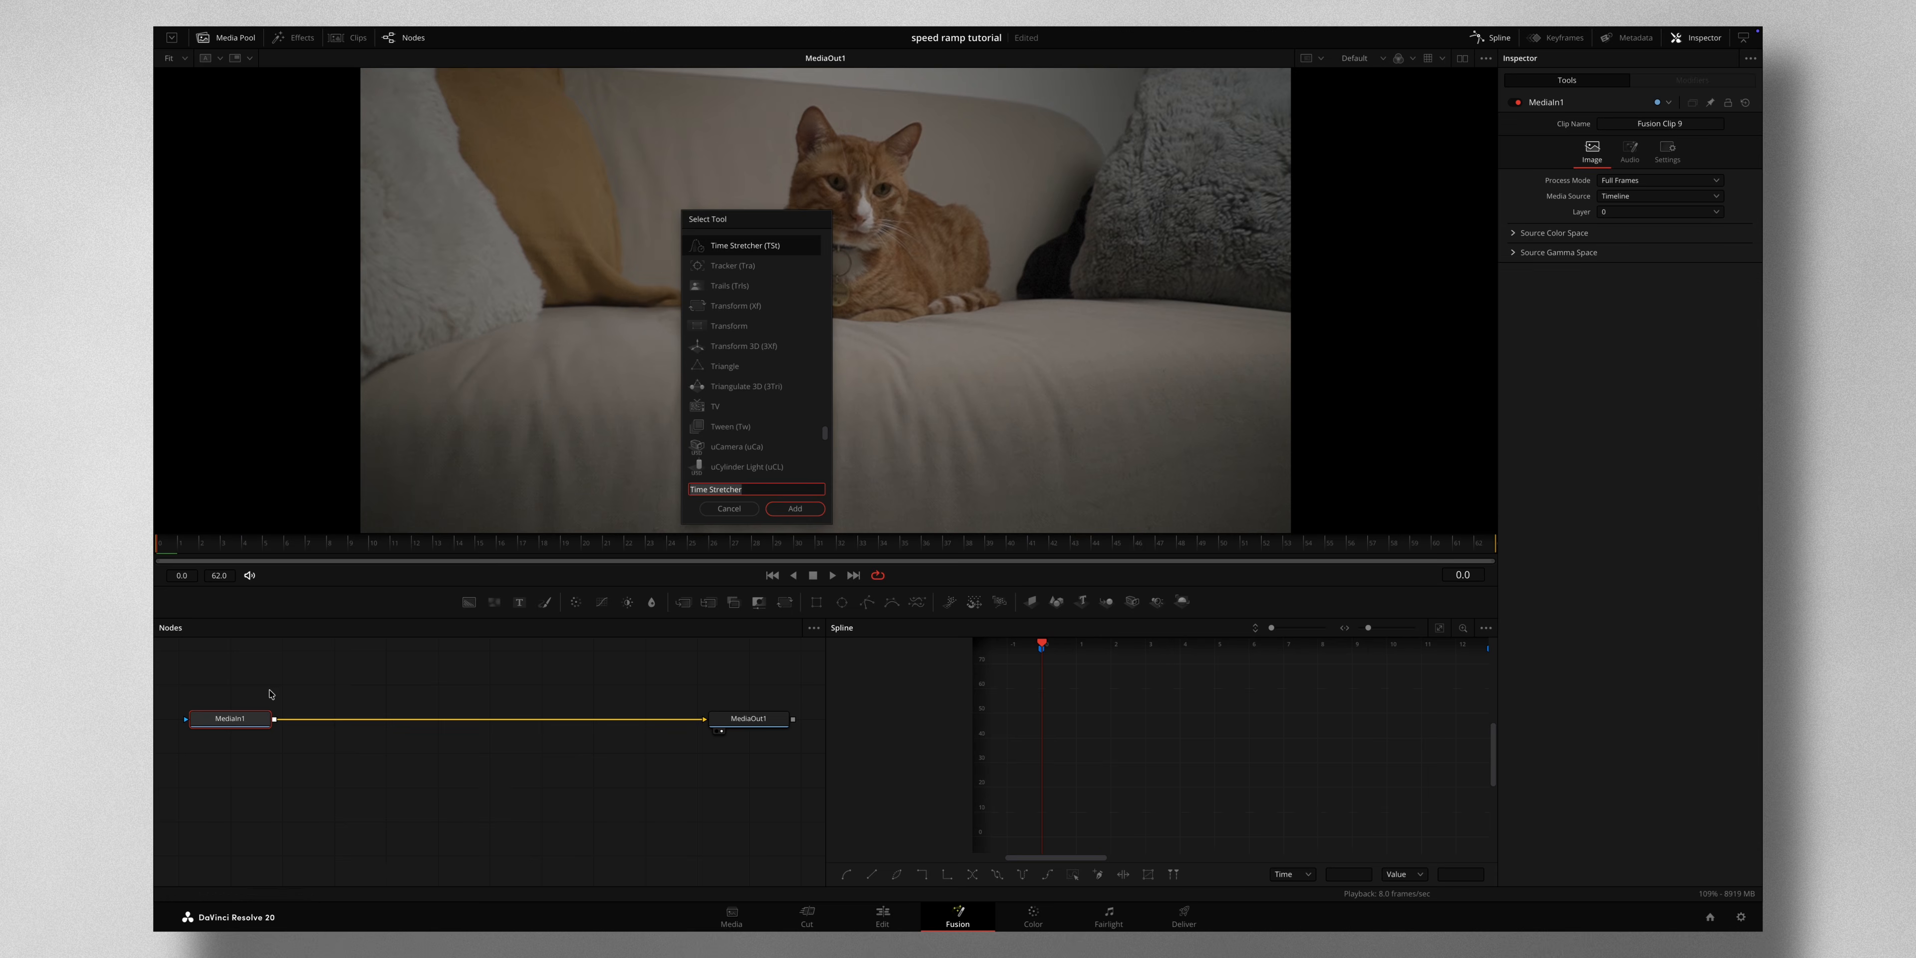
type("tim")
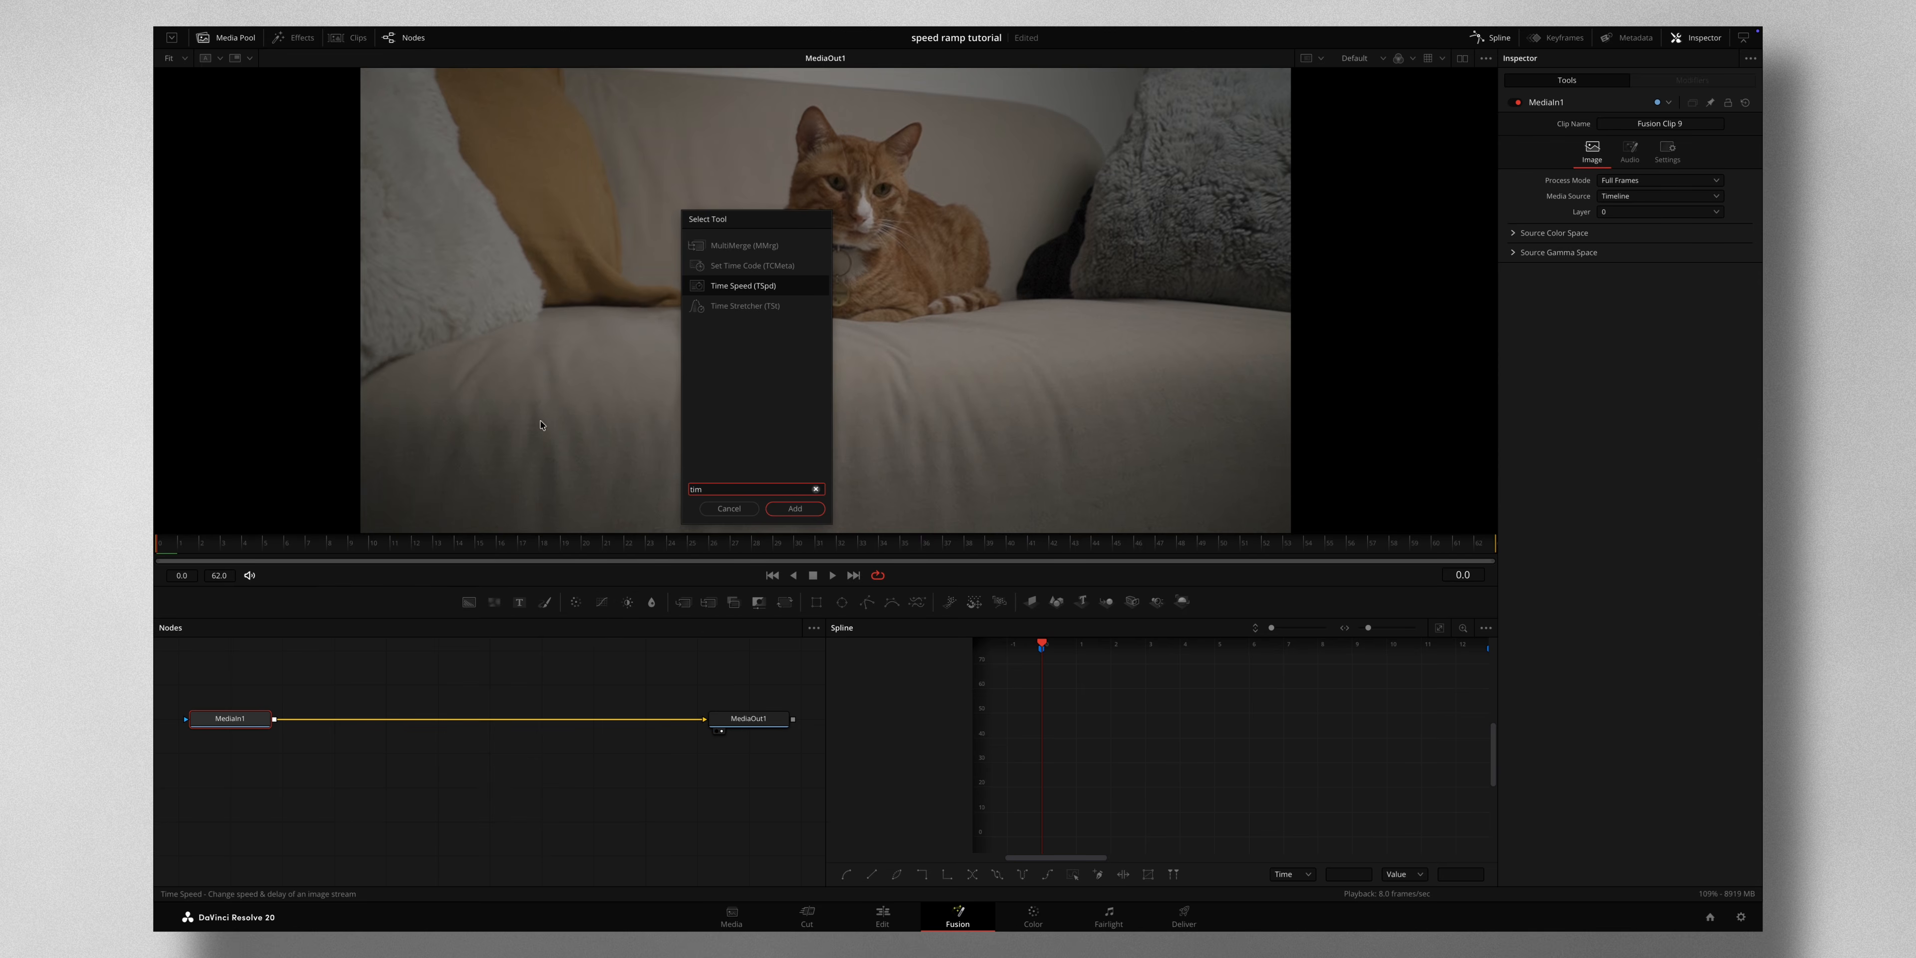
double_click(752, 308)
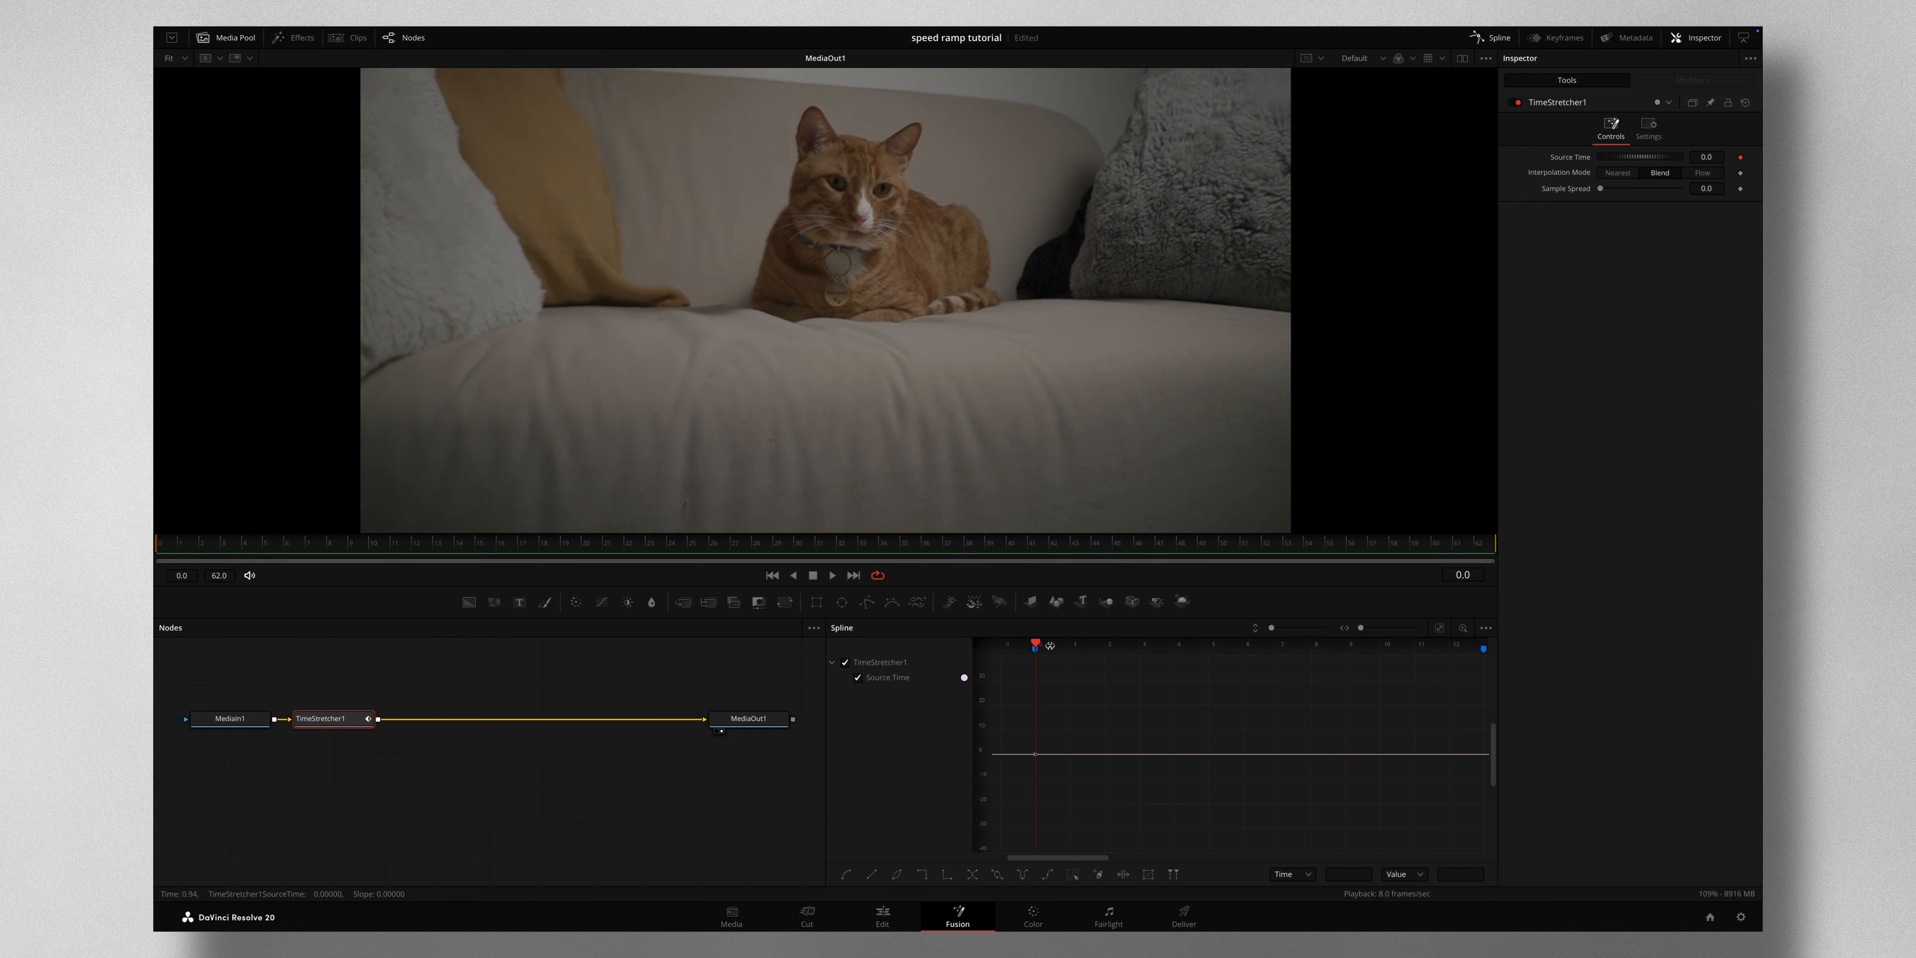
Keyframe the third clip's Source Time to 62 at frame 13.
left_click_drag(1035, 646, 1405, 643)
scroll(1369, 672, "right", 2)
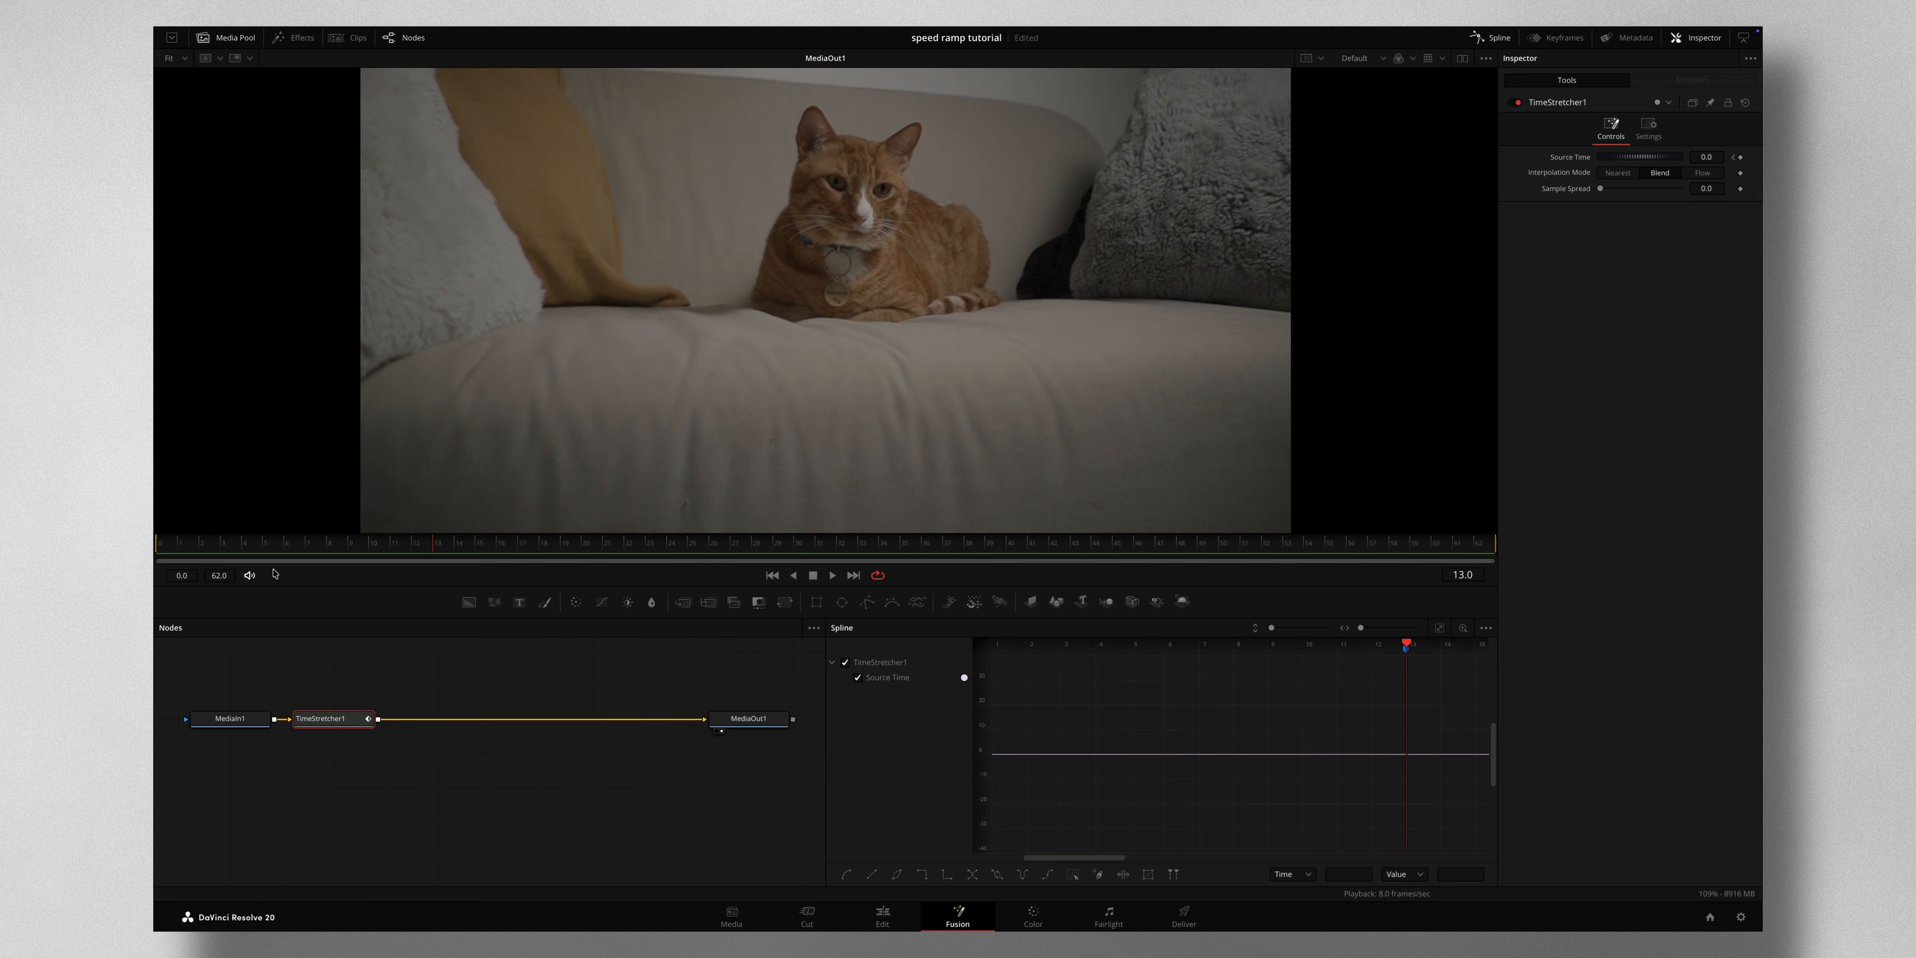
left_click(1711, 156)
type("62")
key("Return")
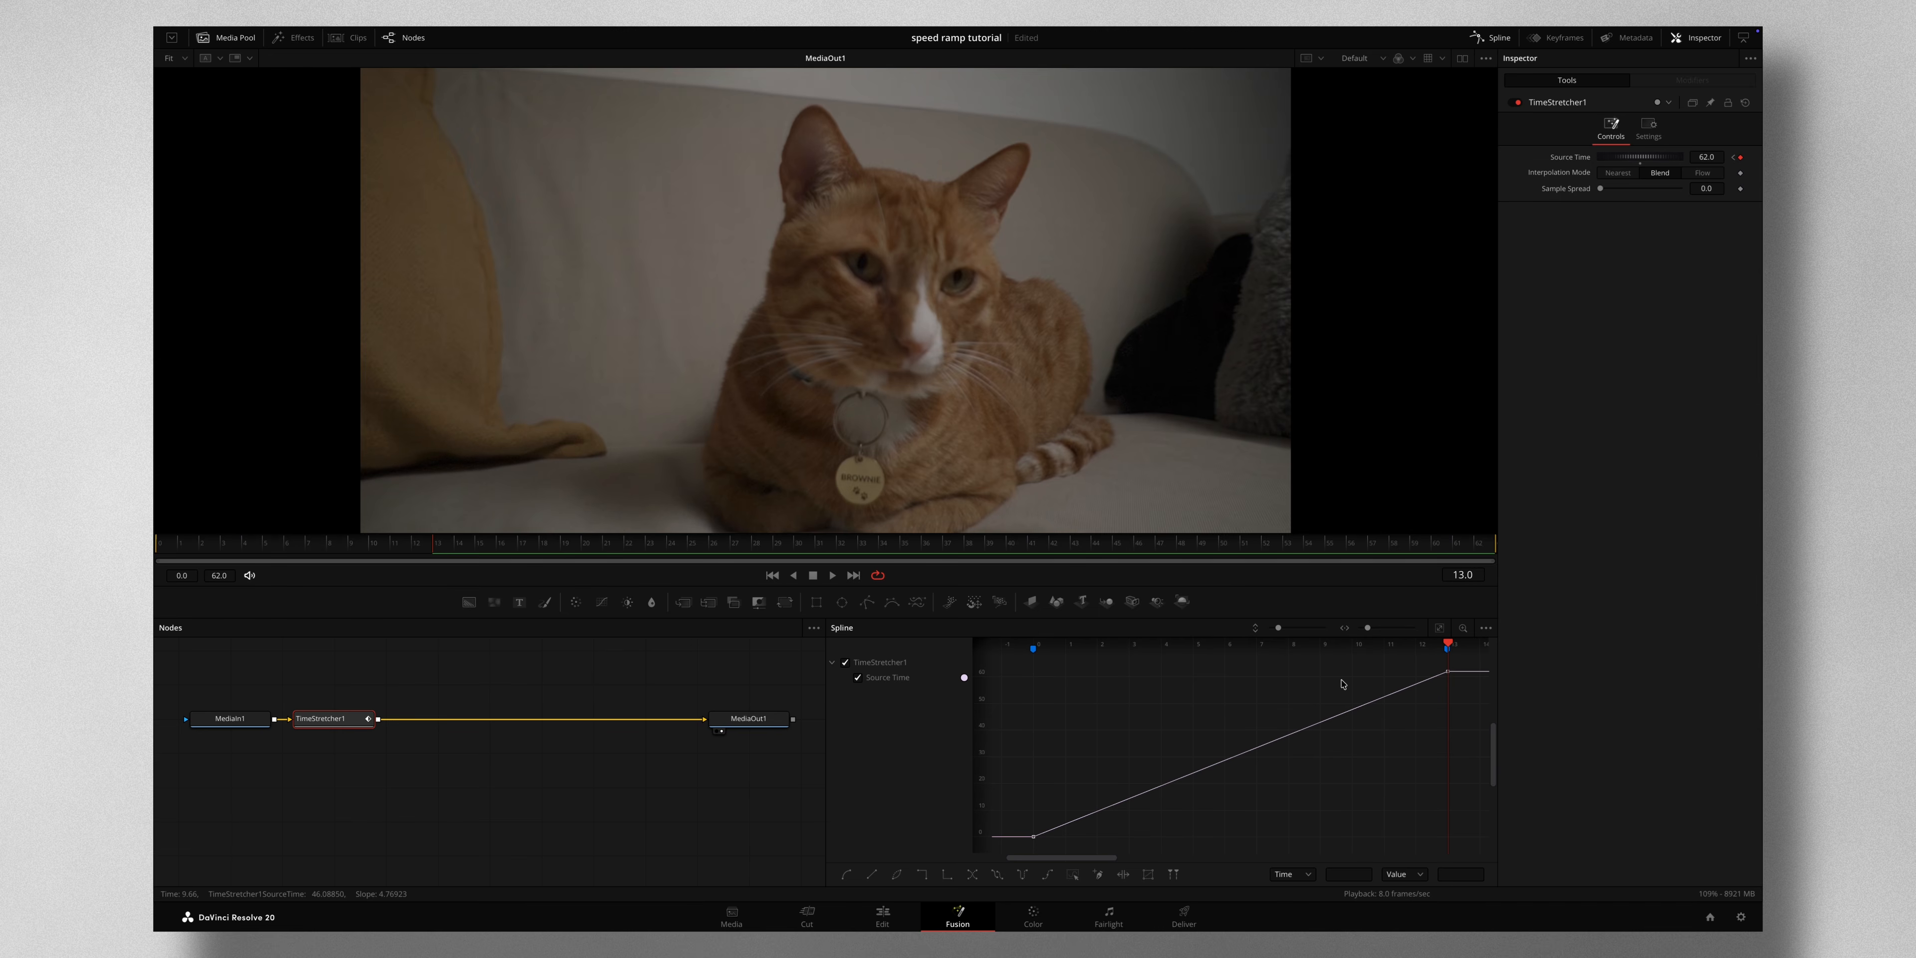
Apply the Out Cubic ease to all Source Time keyframes and play the clip from frame 0.
key("ctrl+a")
right_click(1296, 700)
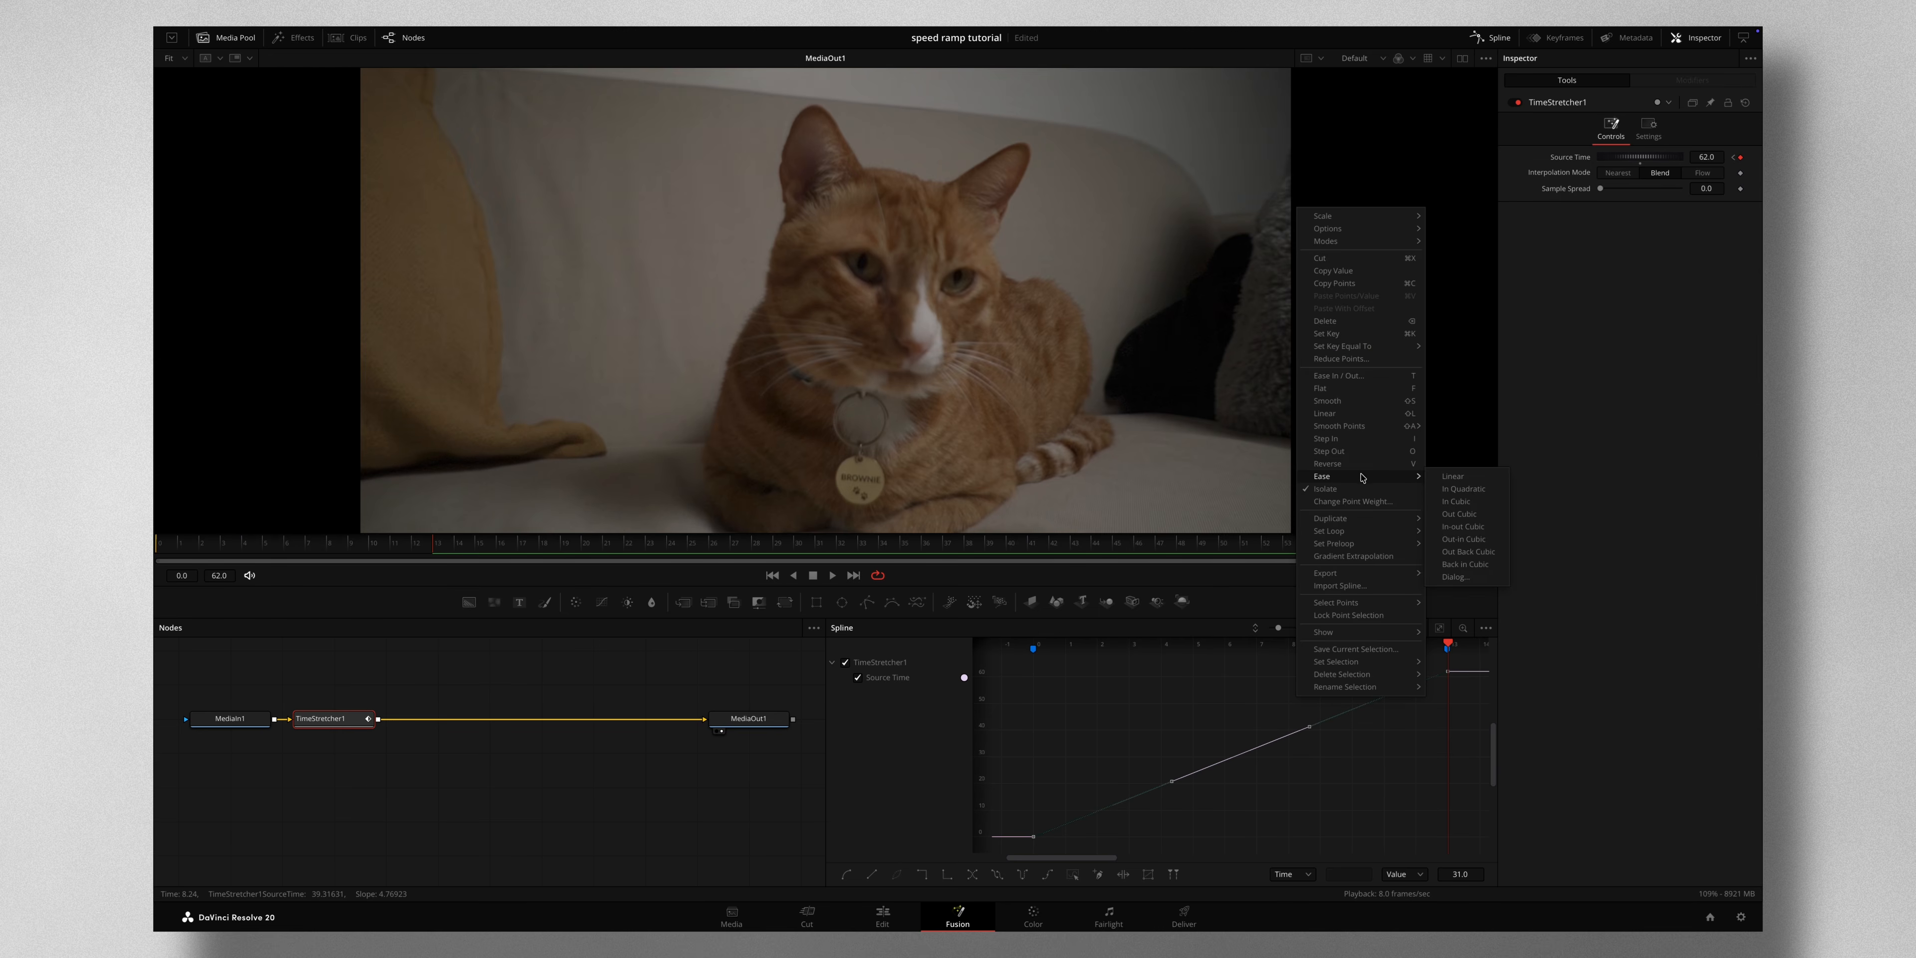
left_click(1459, 513)
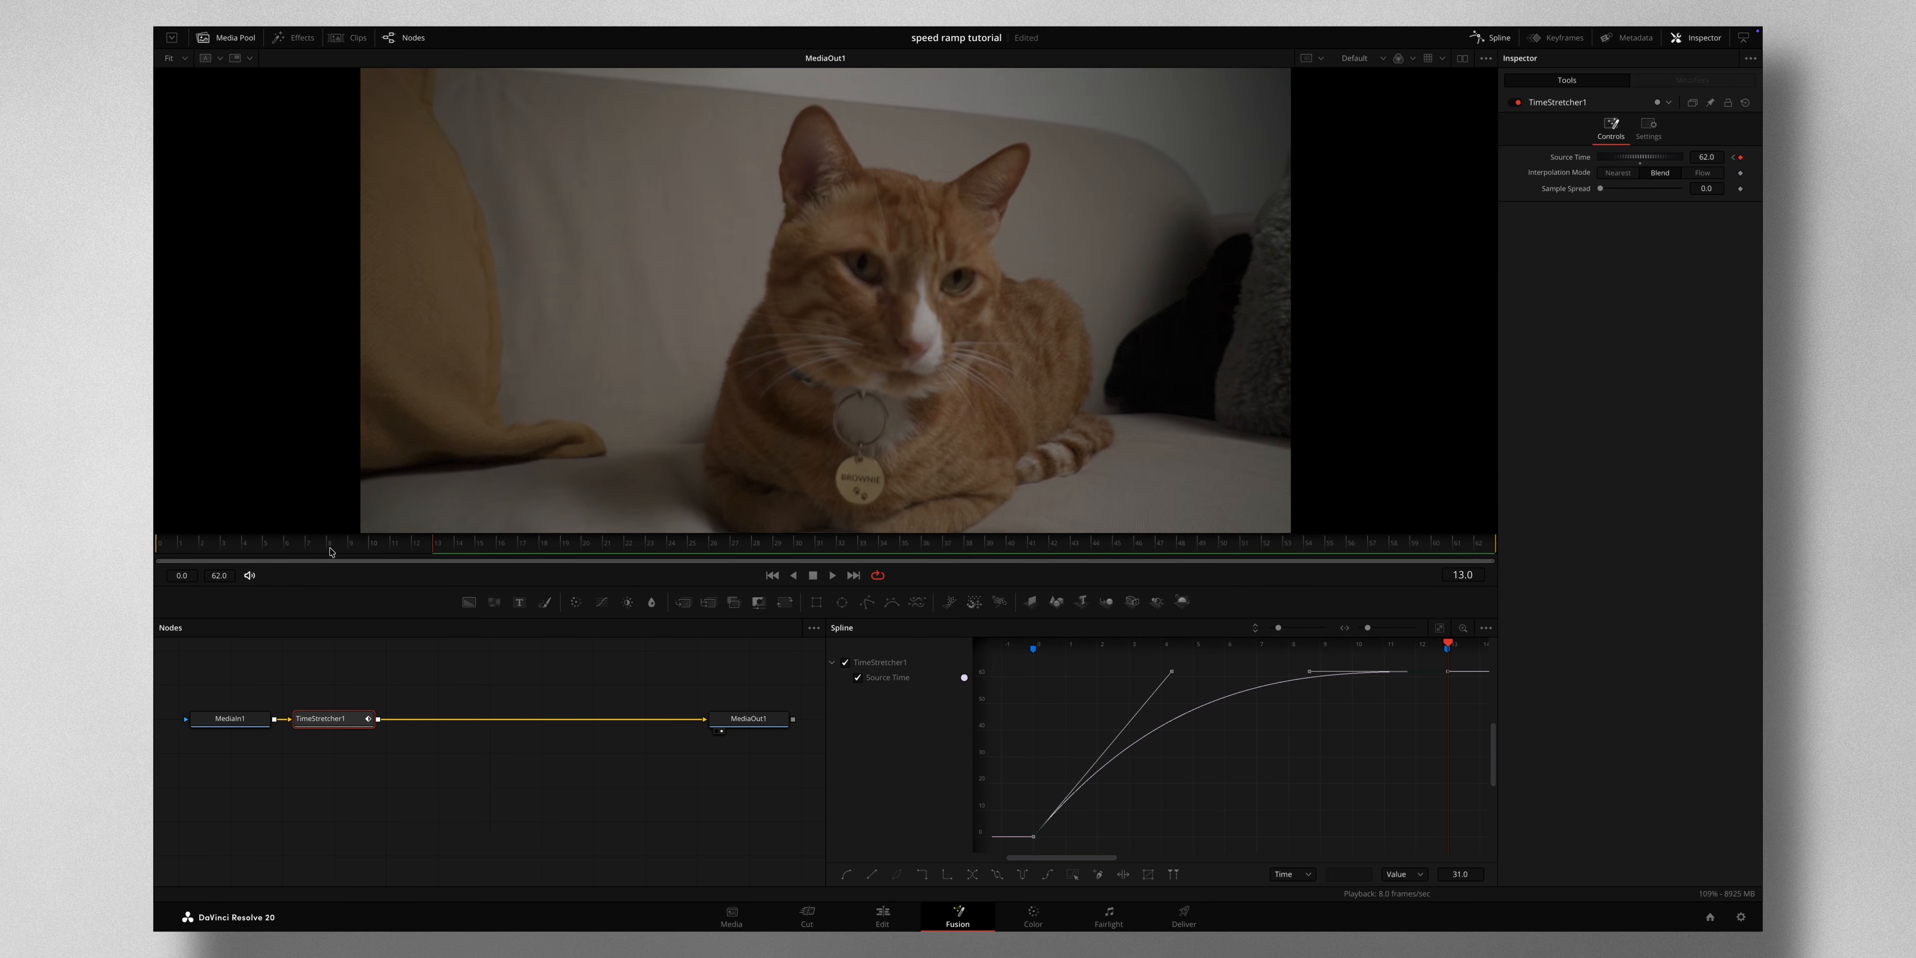
left_click(156, 551)
key("space")
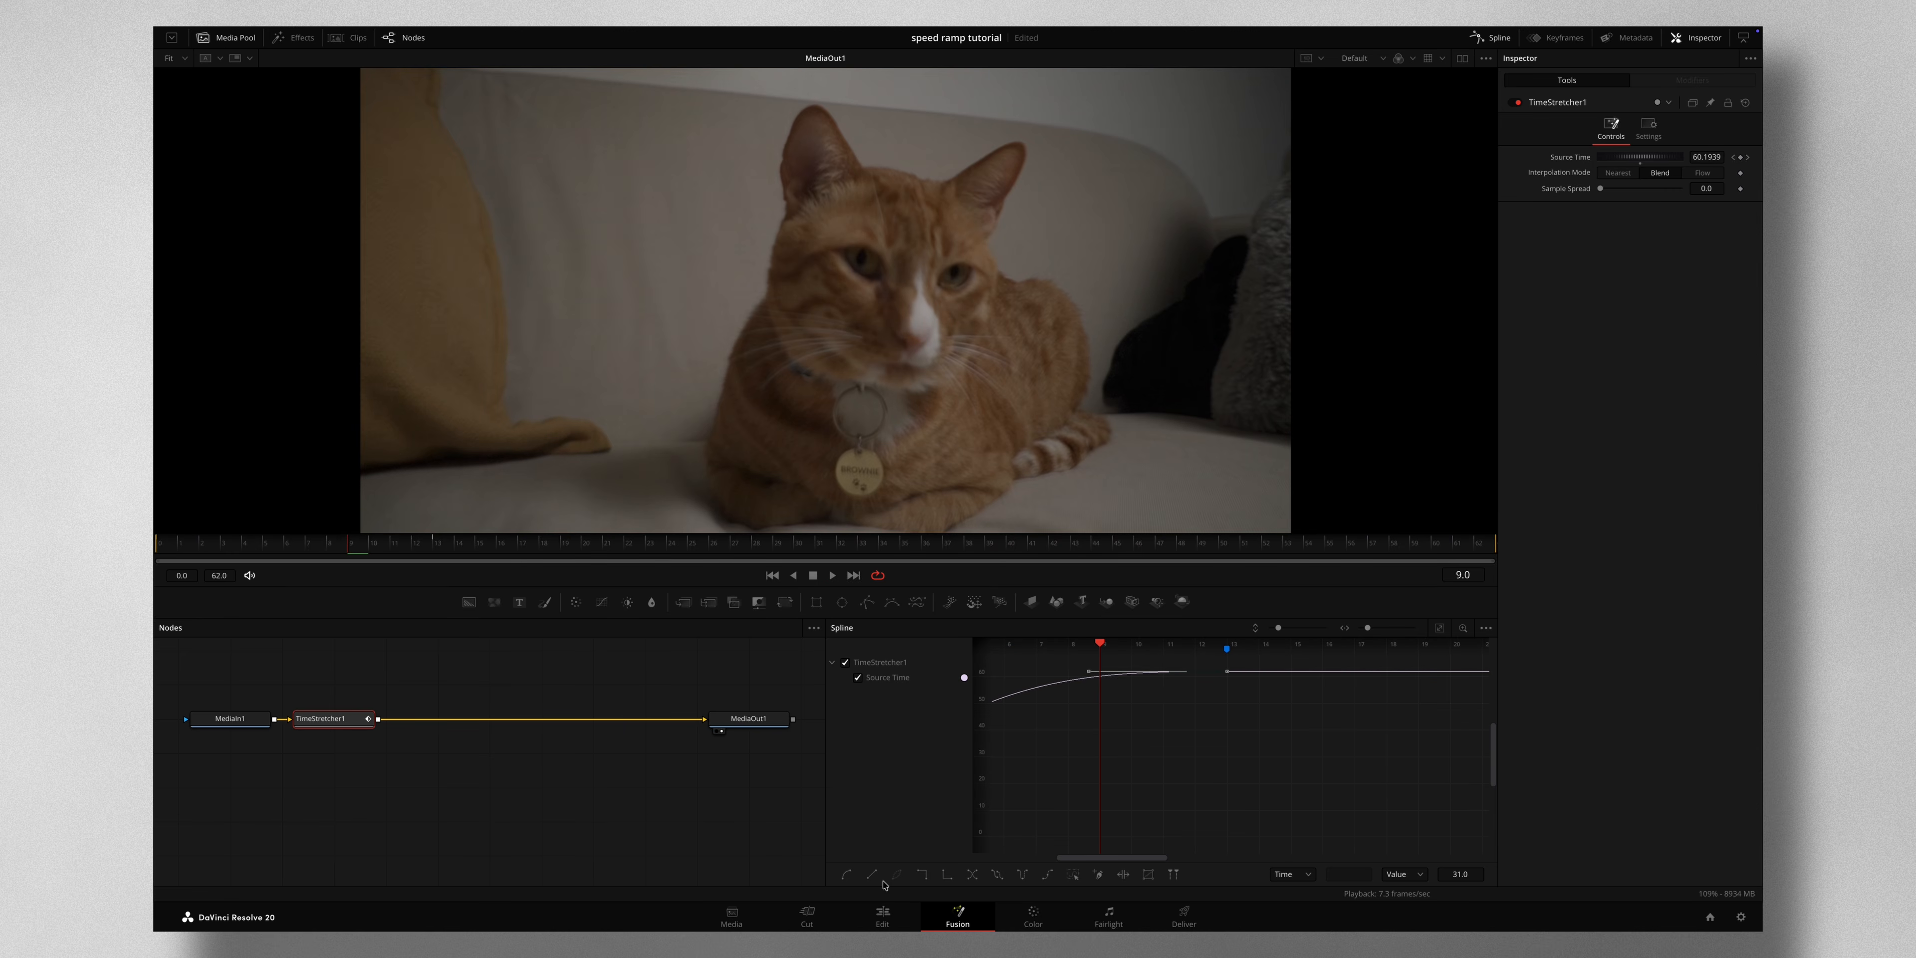
On the Edit page, play back the sequence, cut the third clip at the marker at 01:00:20:12 and delete the remainder.
left_click(882, 916)
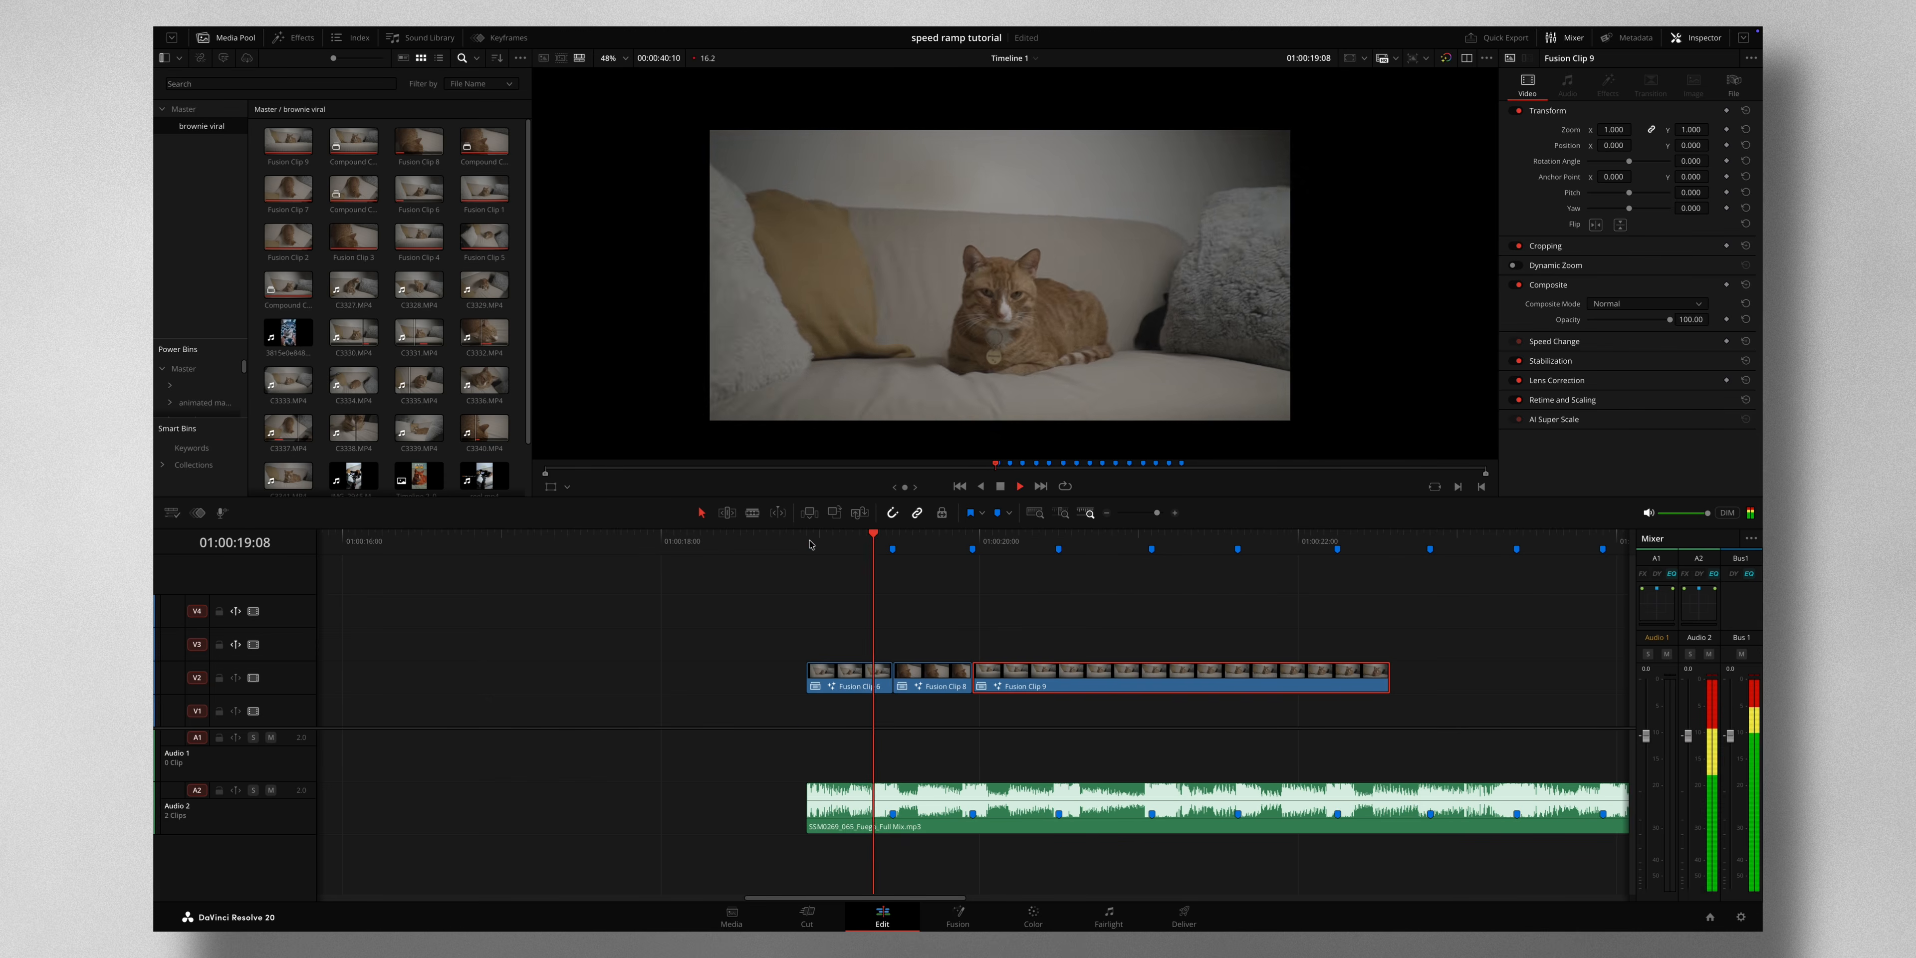
key("space")
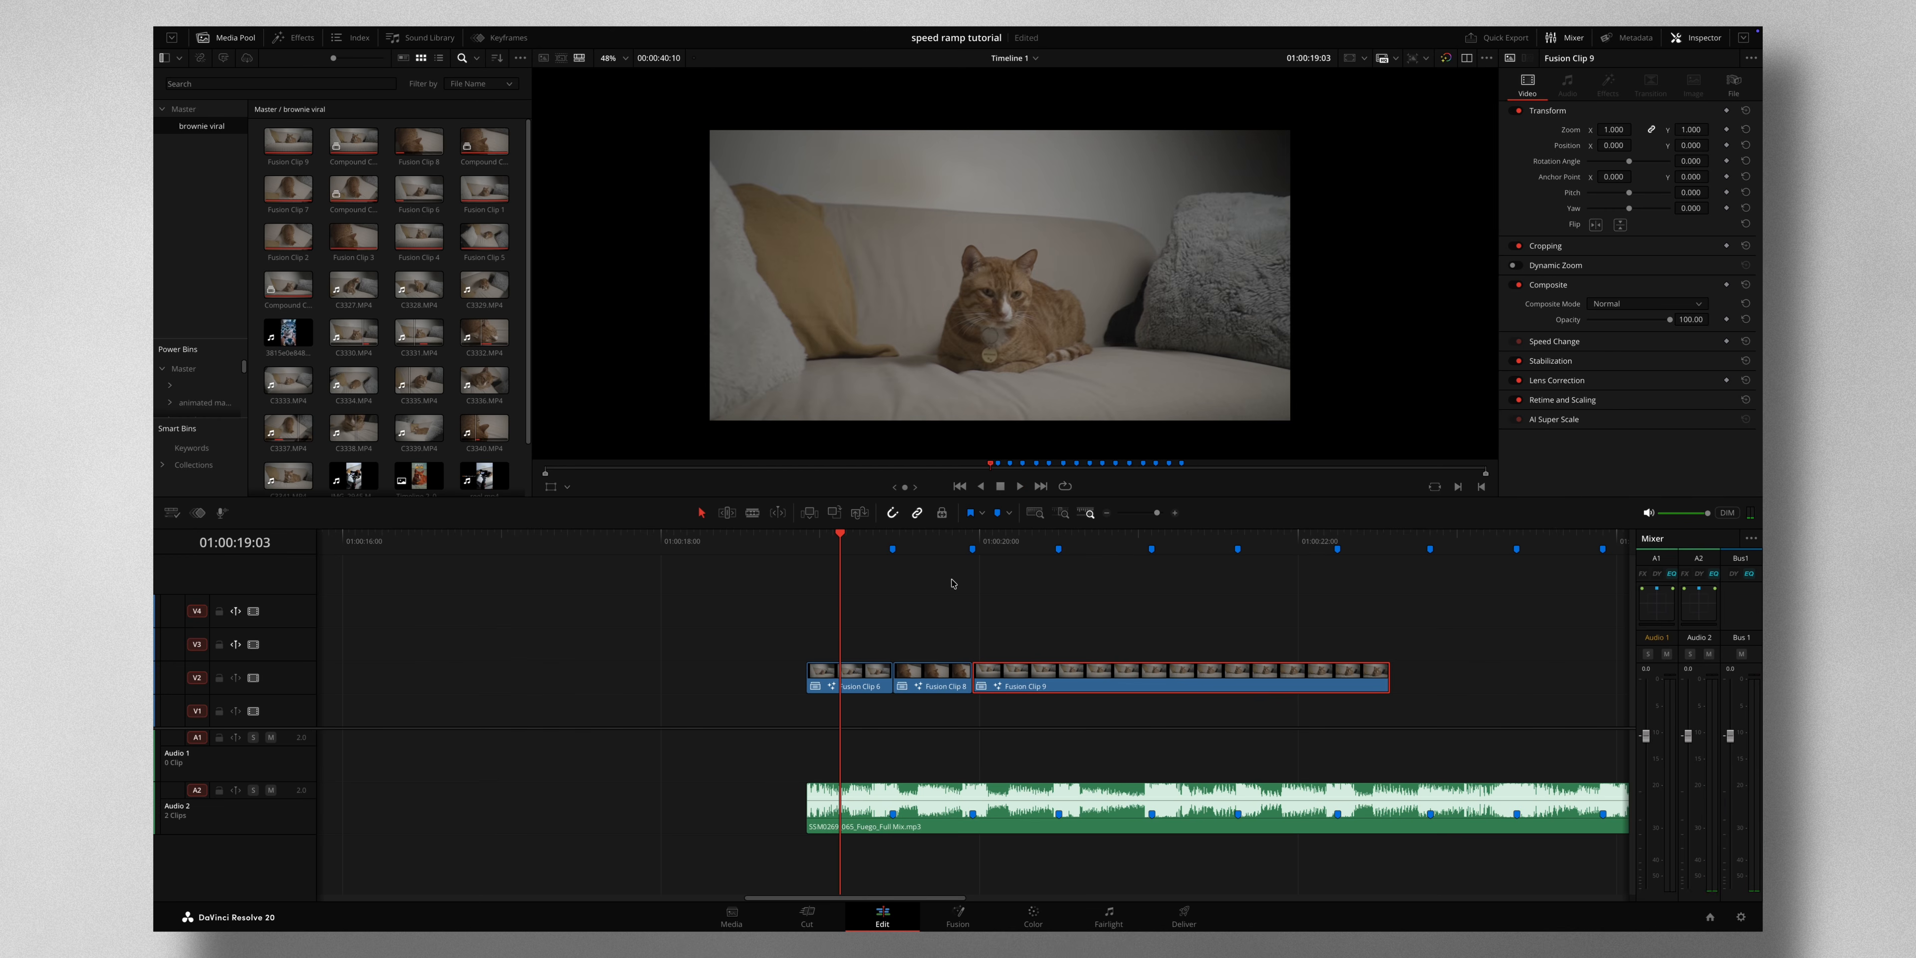
mouse_move(812, 543)
left_mouse_down()
mouse_move(1061, 555)
mouse_move(941, 542)
left_mouse_up()
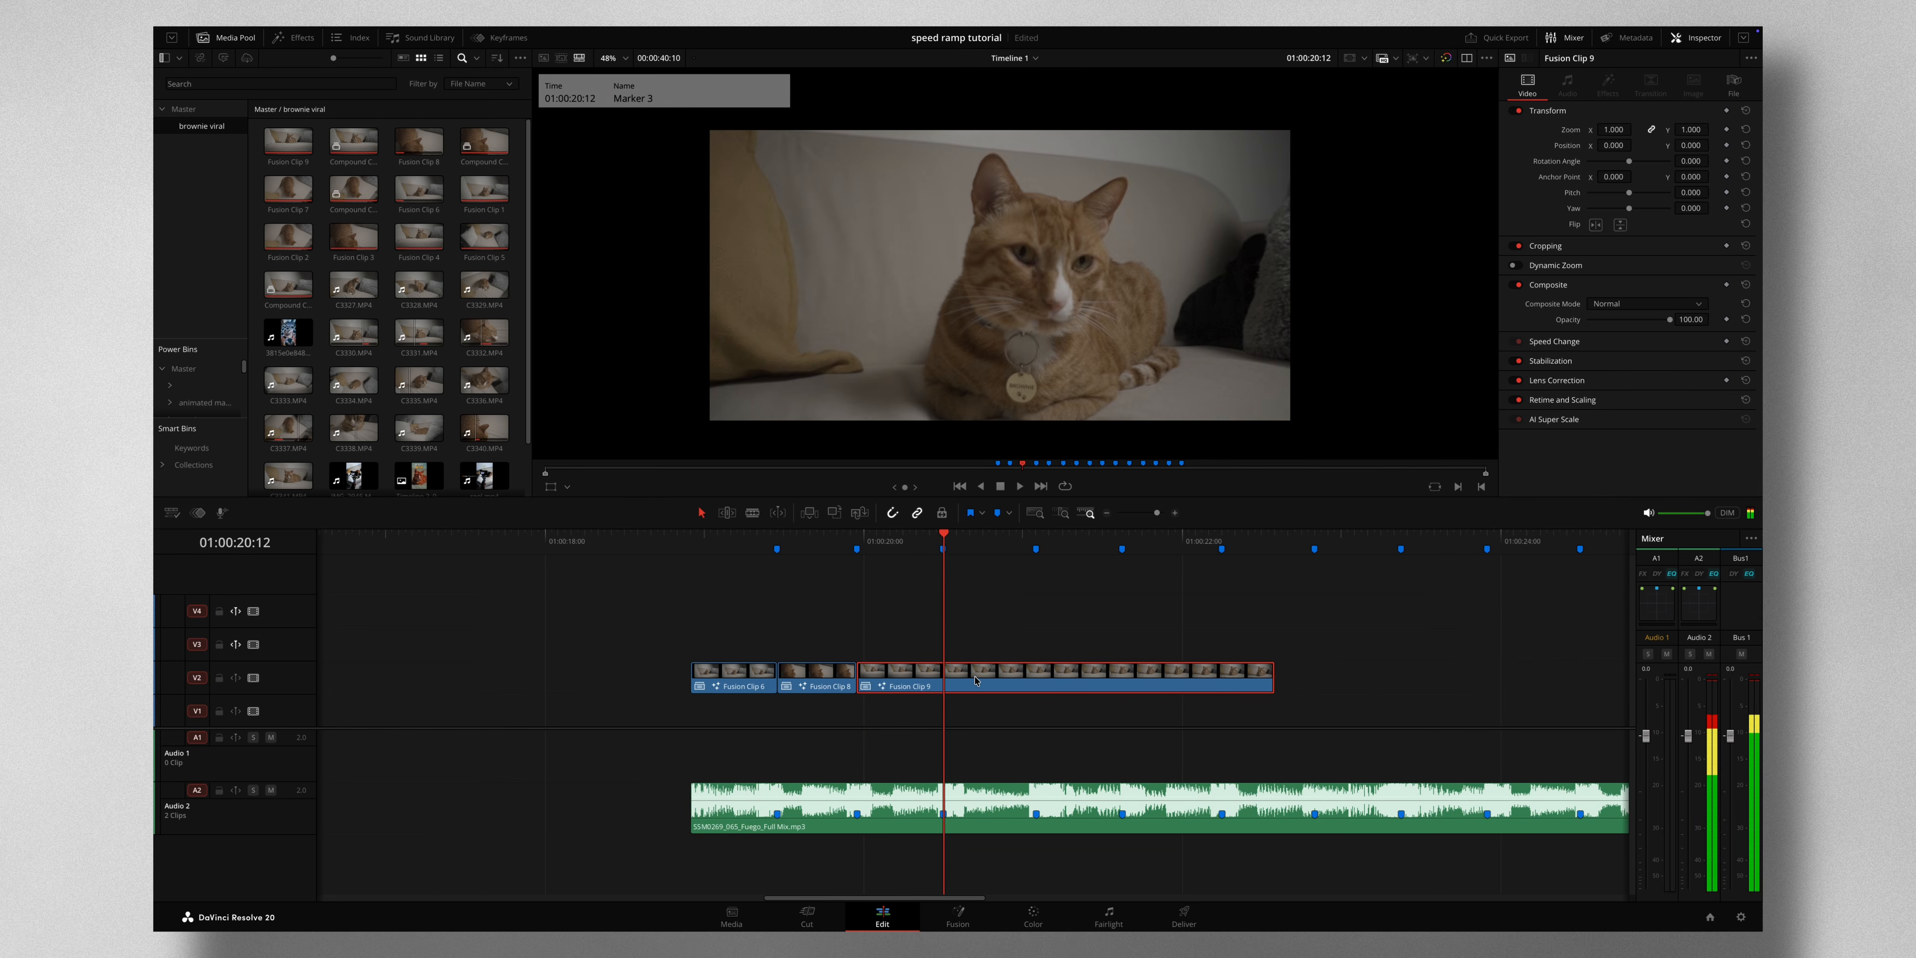
key("ctrl+b")
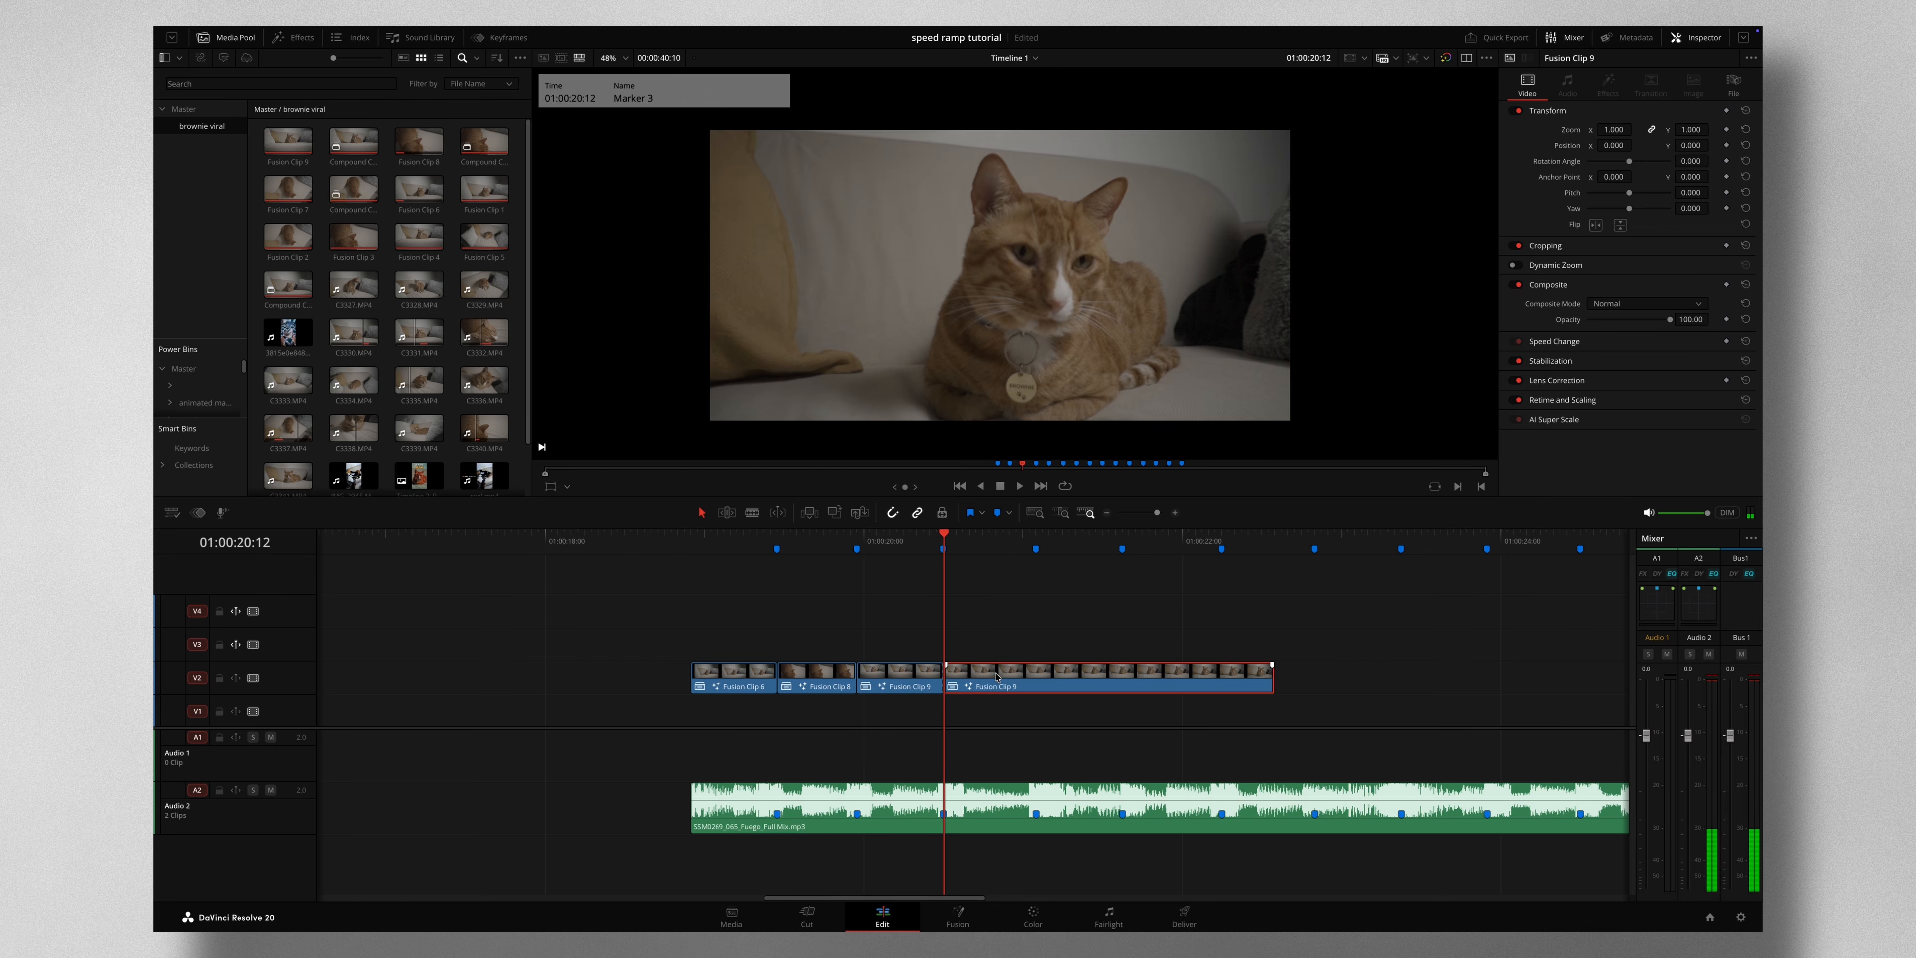
key("BackSpace")
Move Fusion Clip 7 down to track V2, directly after the trimmed third clip.
scroll(1328, 629, "right", 2)
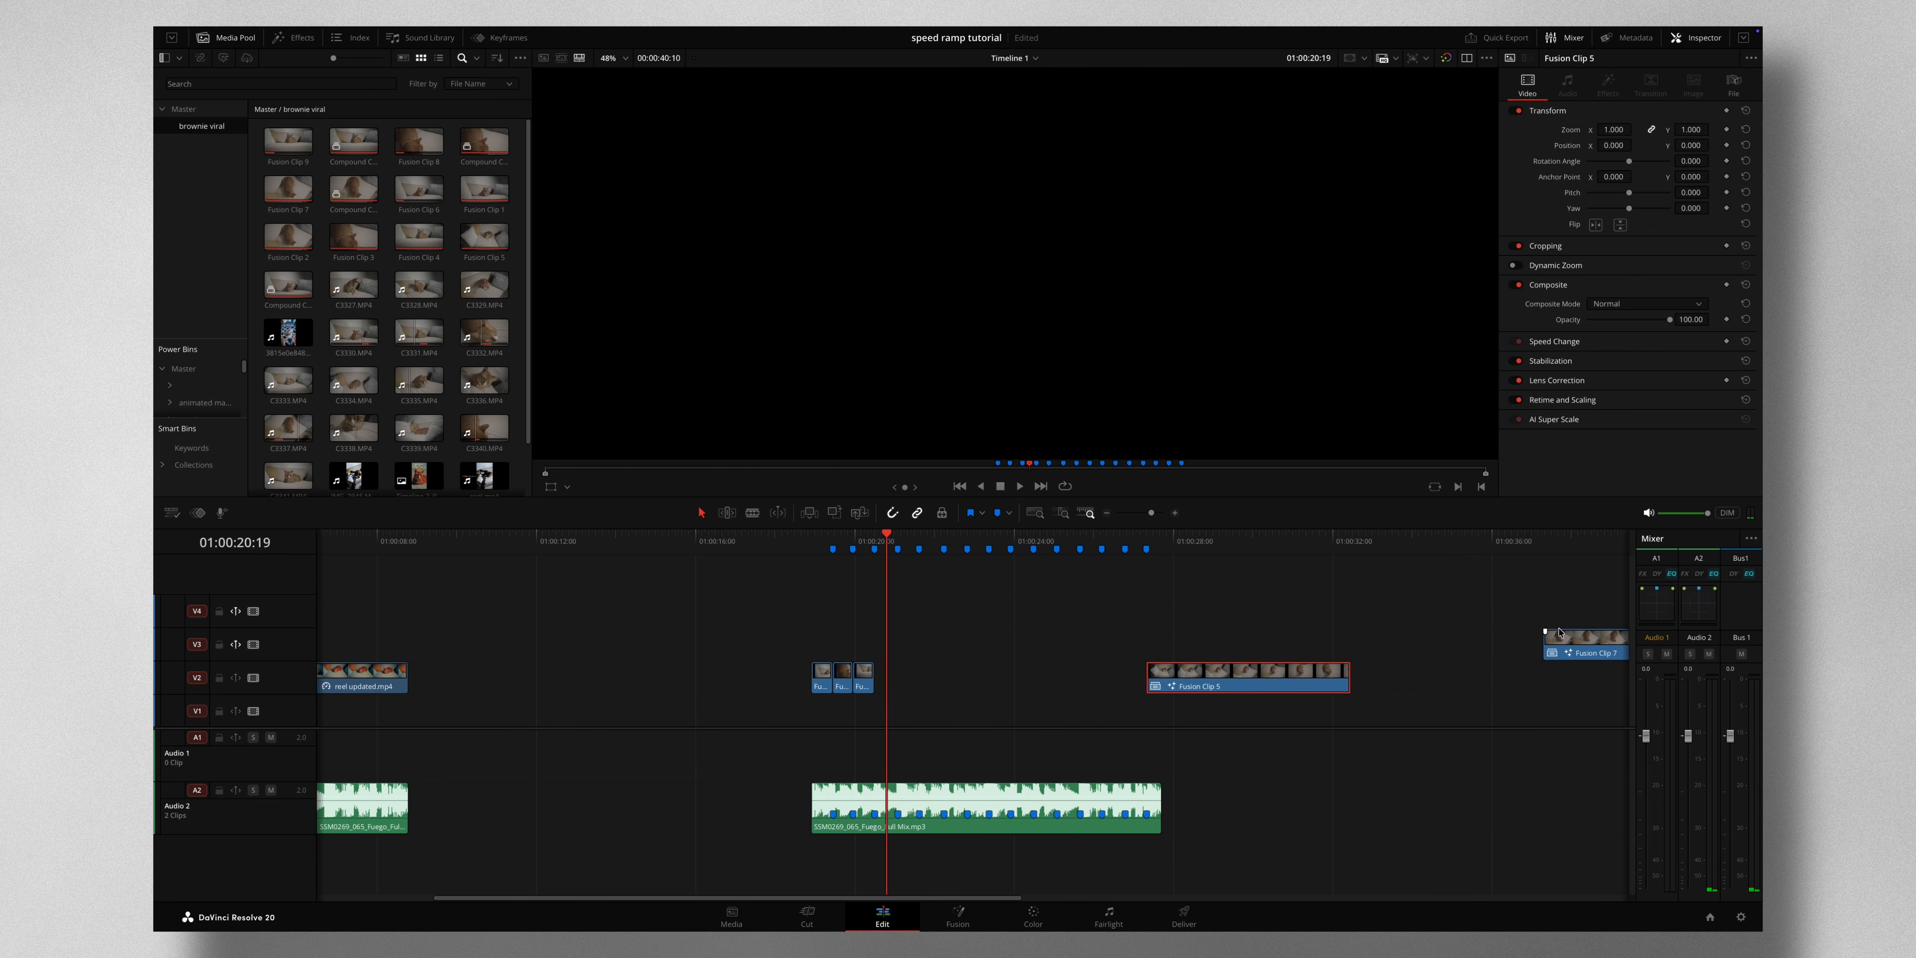
left_click(1578, 642)
left_click_drag(1578, 642, 929, 683)
left_click_drag(929, 683, 906, 683)
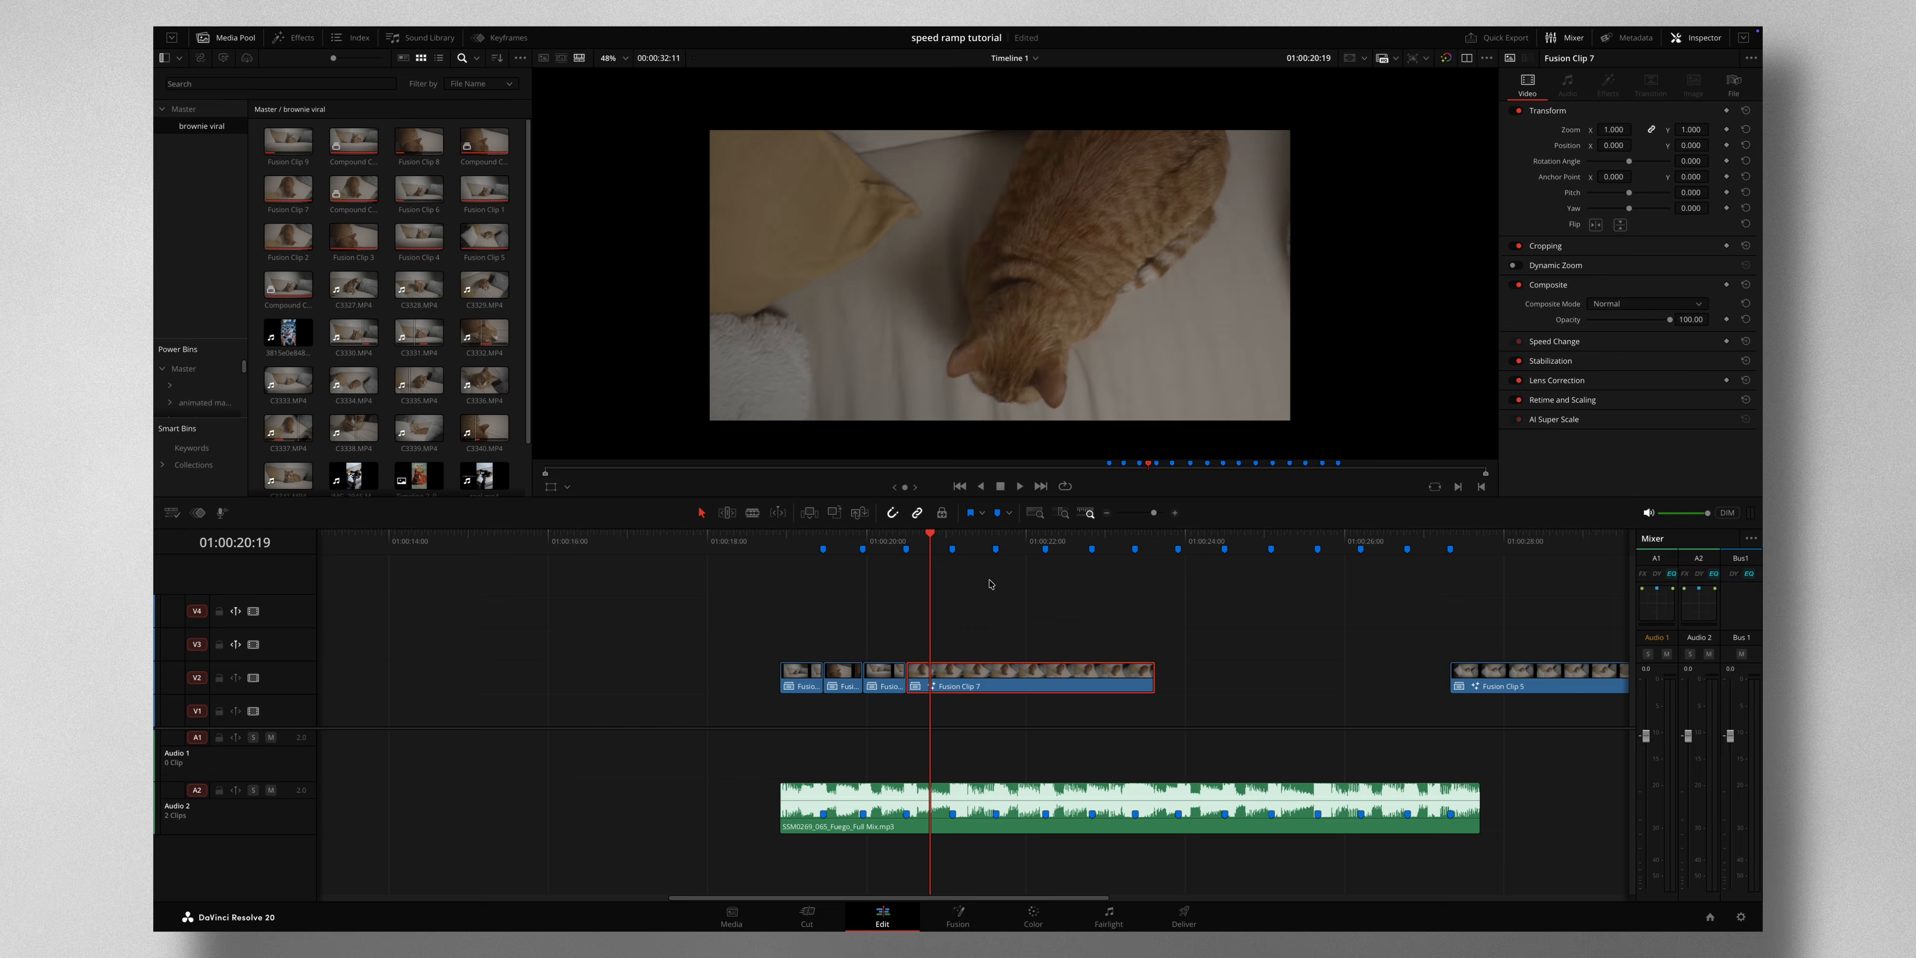
Wrap Fusion Clip 7 in a compound clip and turn that compound clip into a Fusion clip.
left_click(897, 541)
left_click_drag(901, 540, 949, 541)
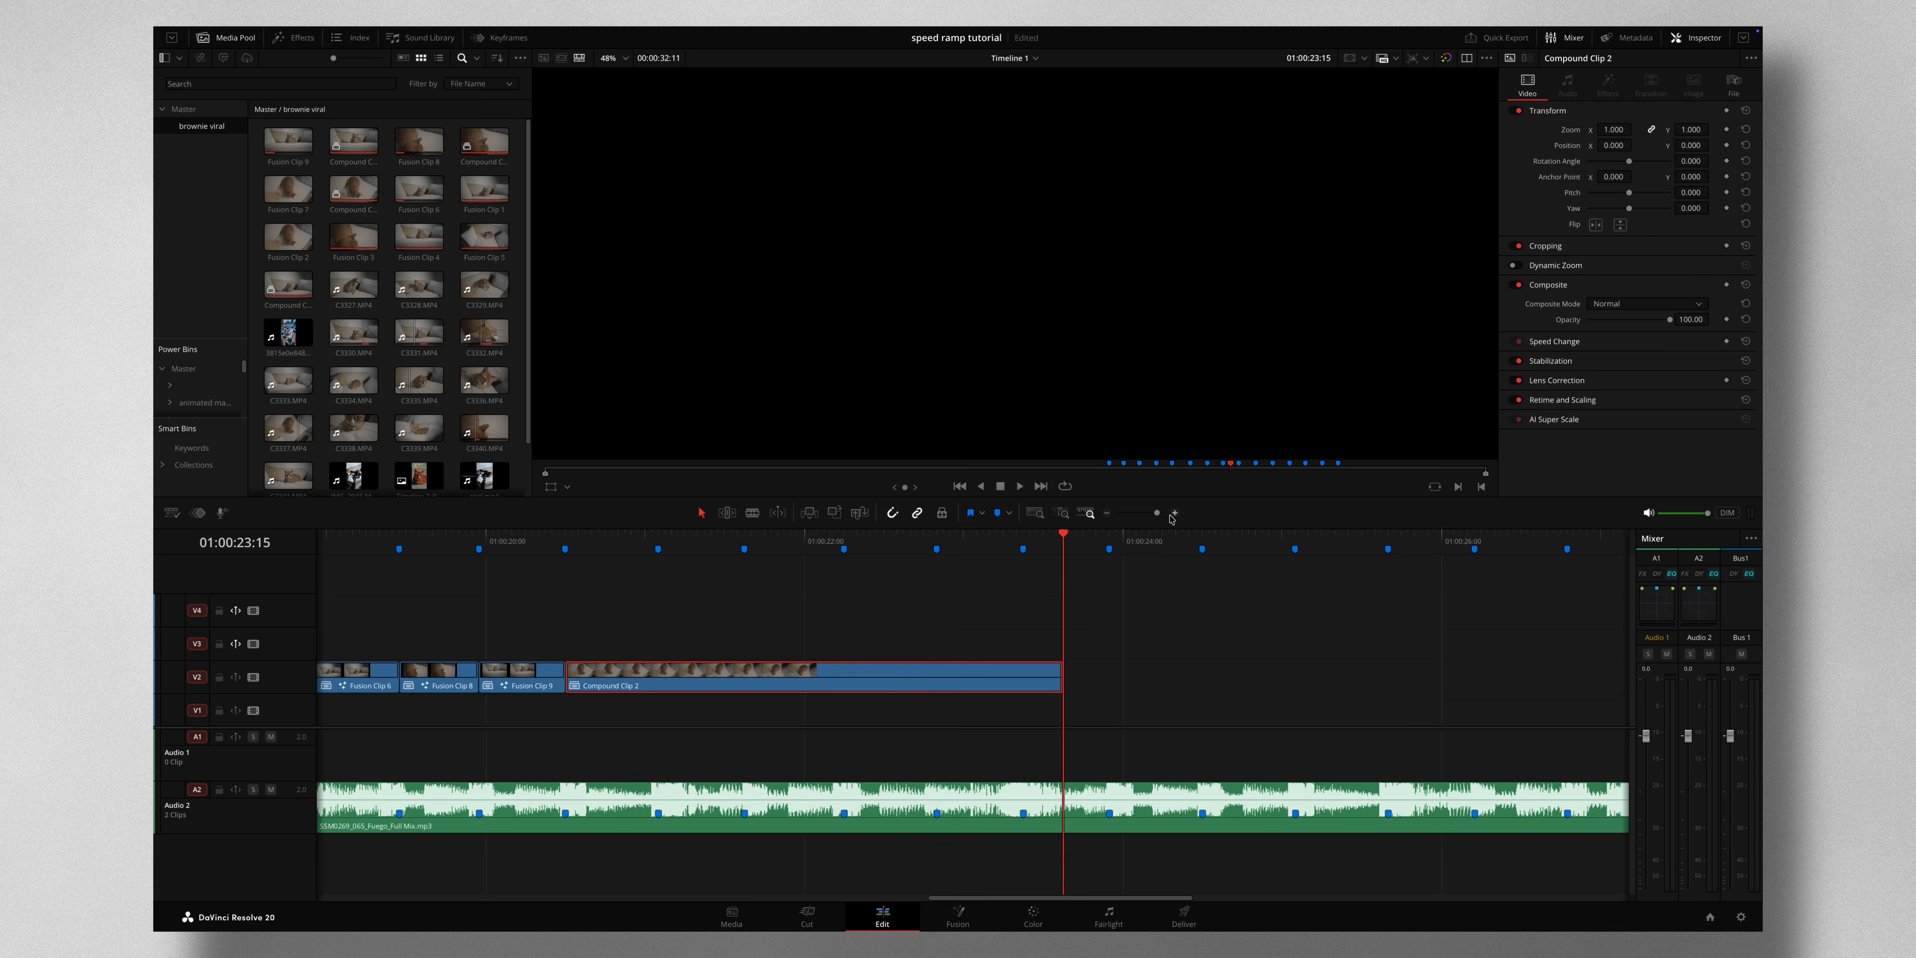
scroll(828, 608, "left", 1)
left_click(710, 534)
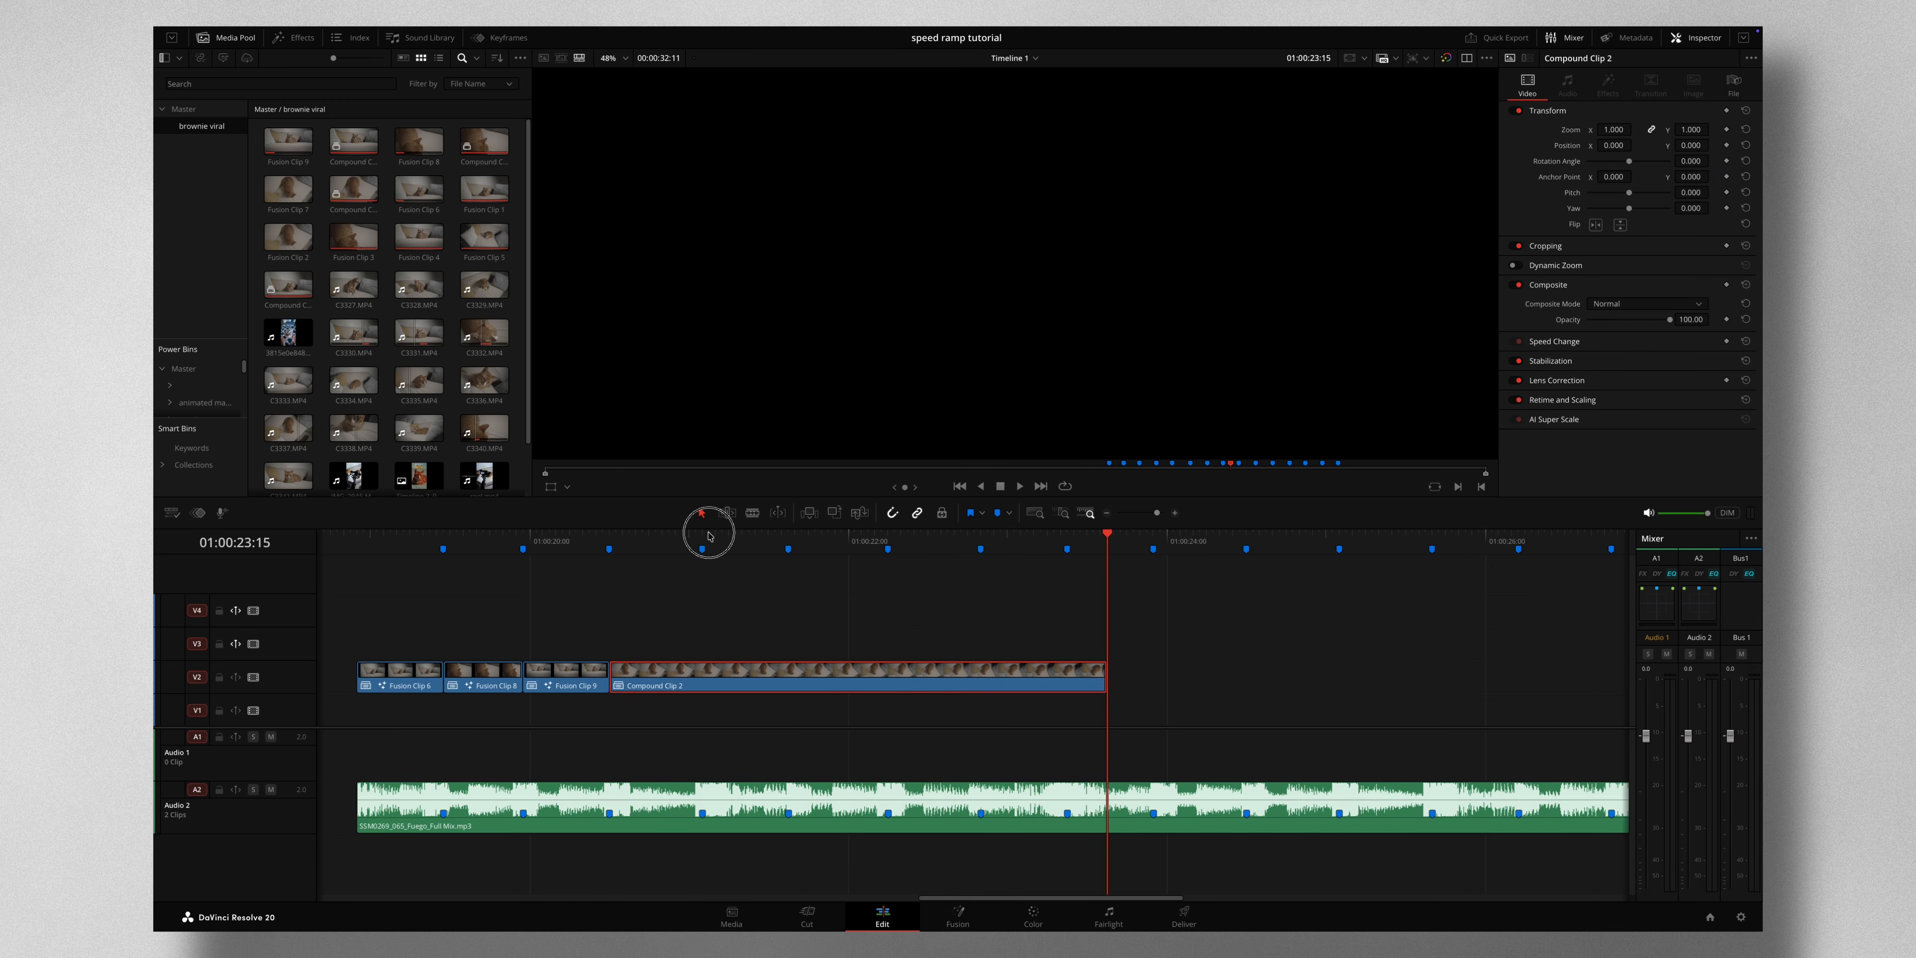
right_click(732, 678)
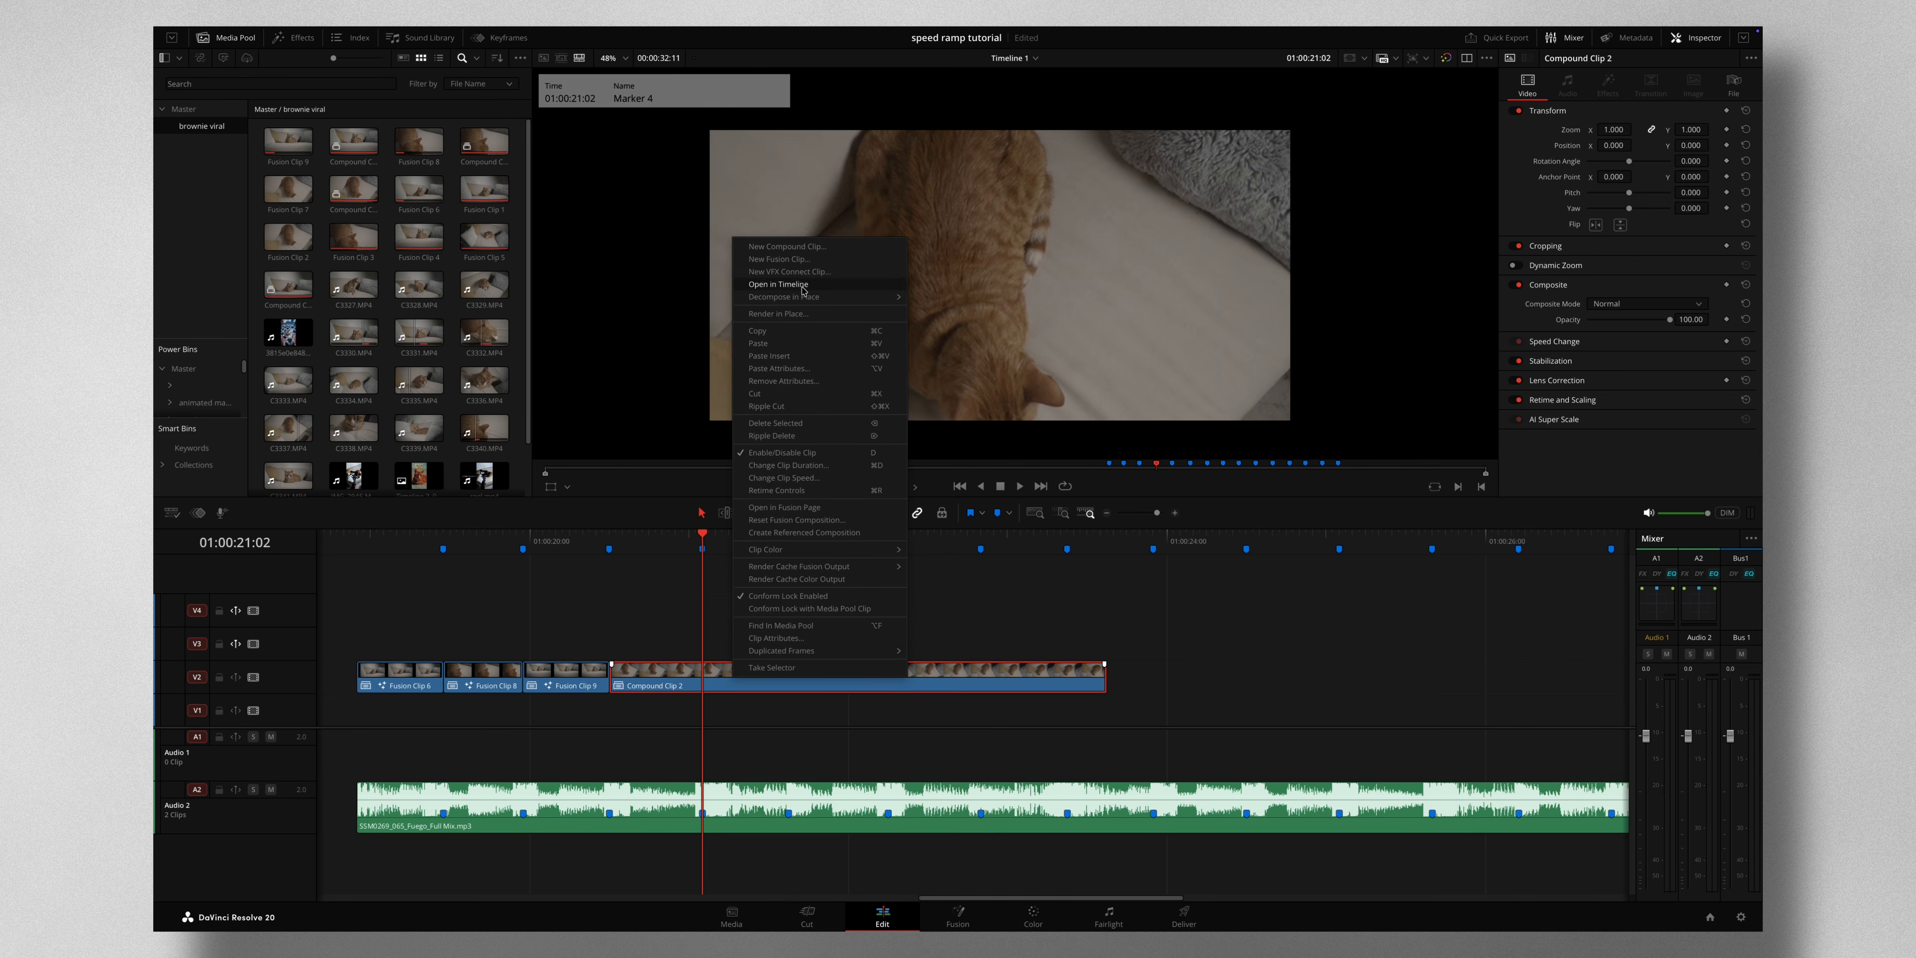
left_click(779, 259)
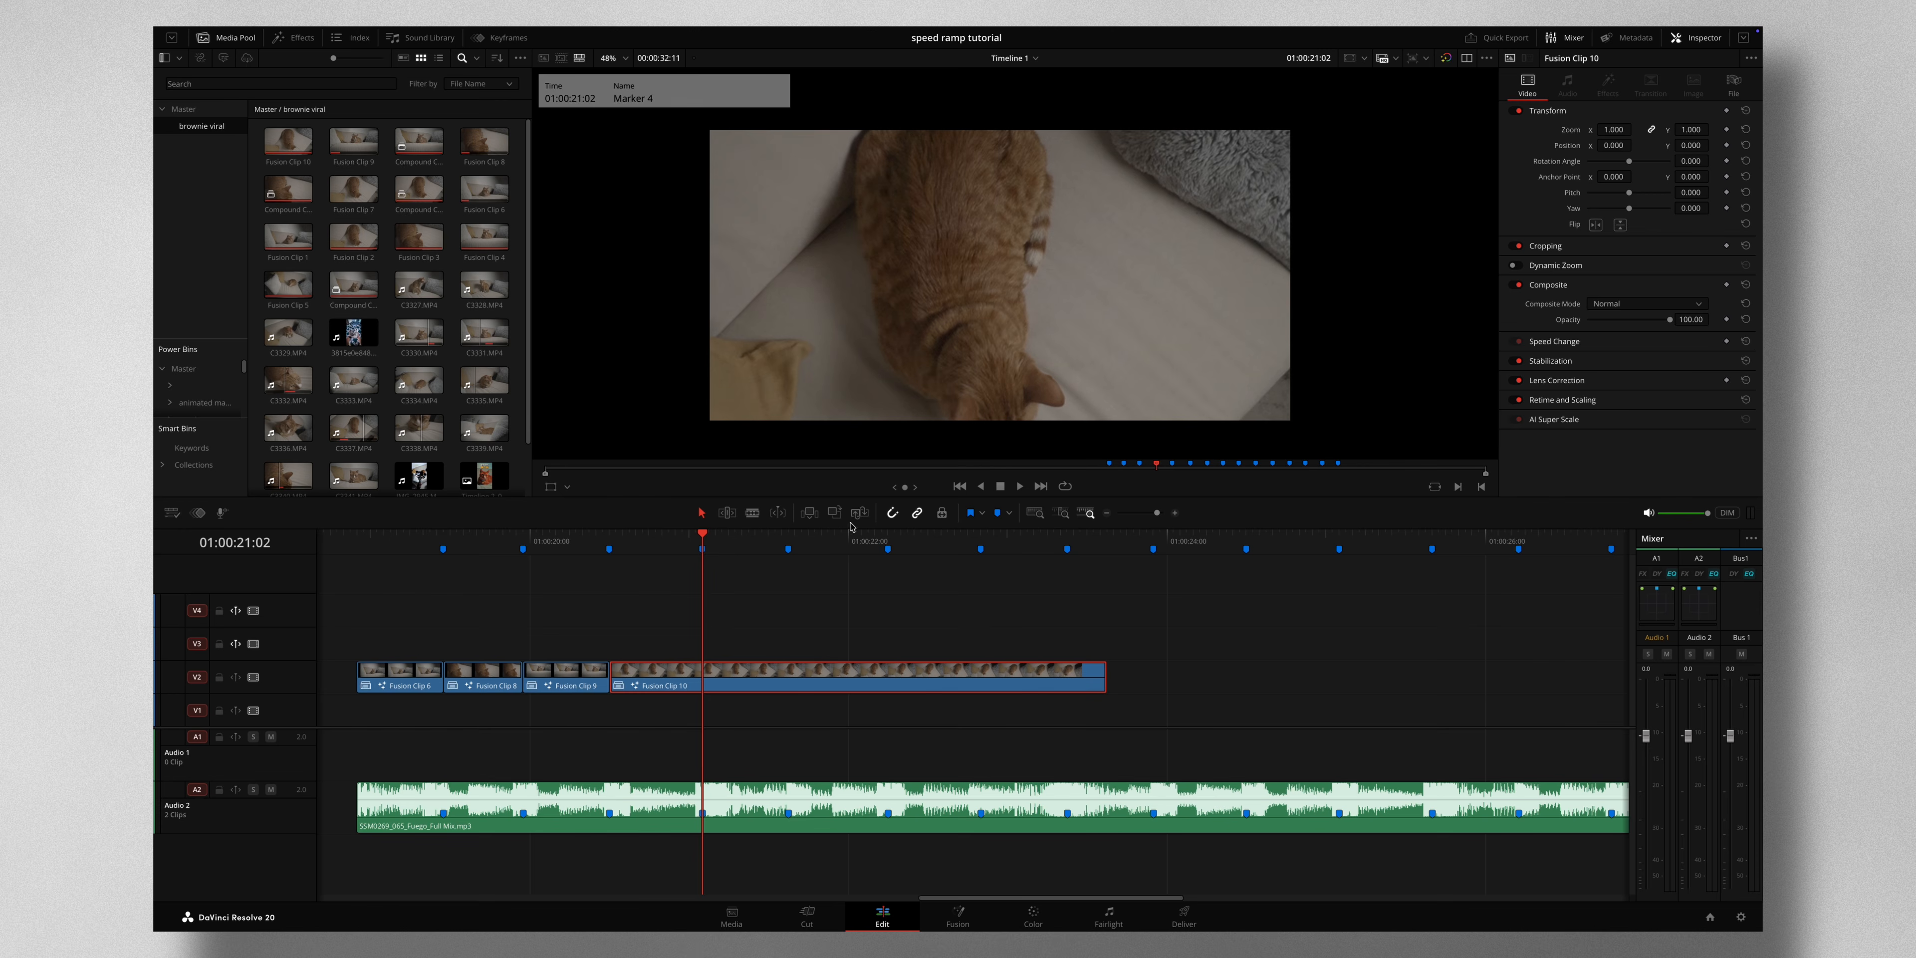
Check the fourth beat marker at 01:00:21:02 and open the fourth clip on the Fusion page.
mouse_move(705, 535)
left_mouse_down()
mouse_move(603, 537)
mouse_move(702, 550)
left_mouse_up()
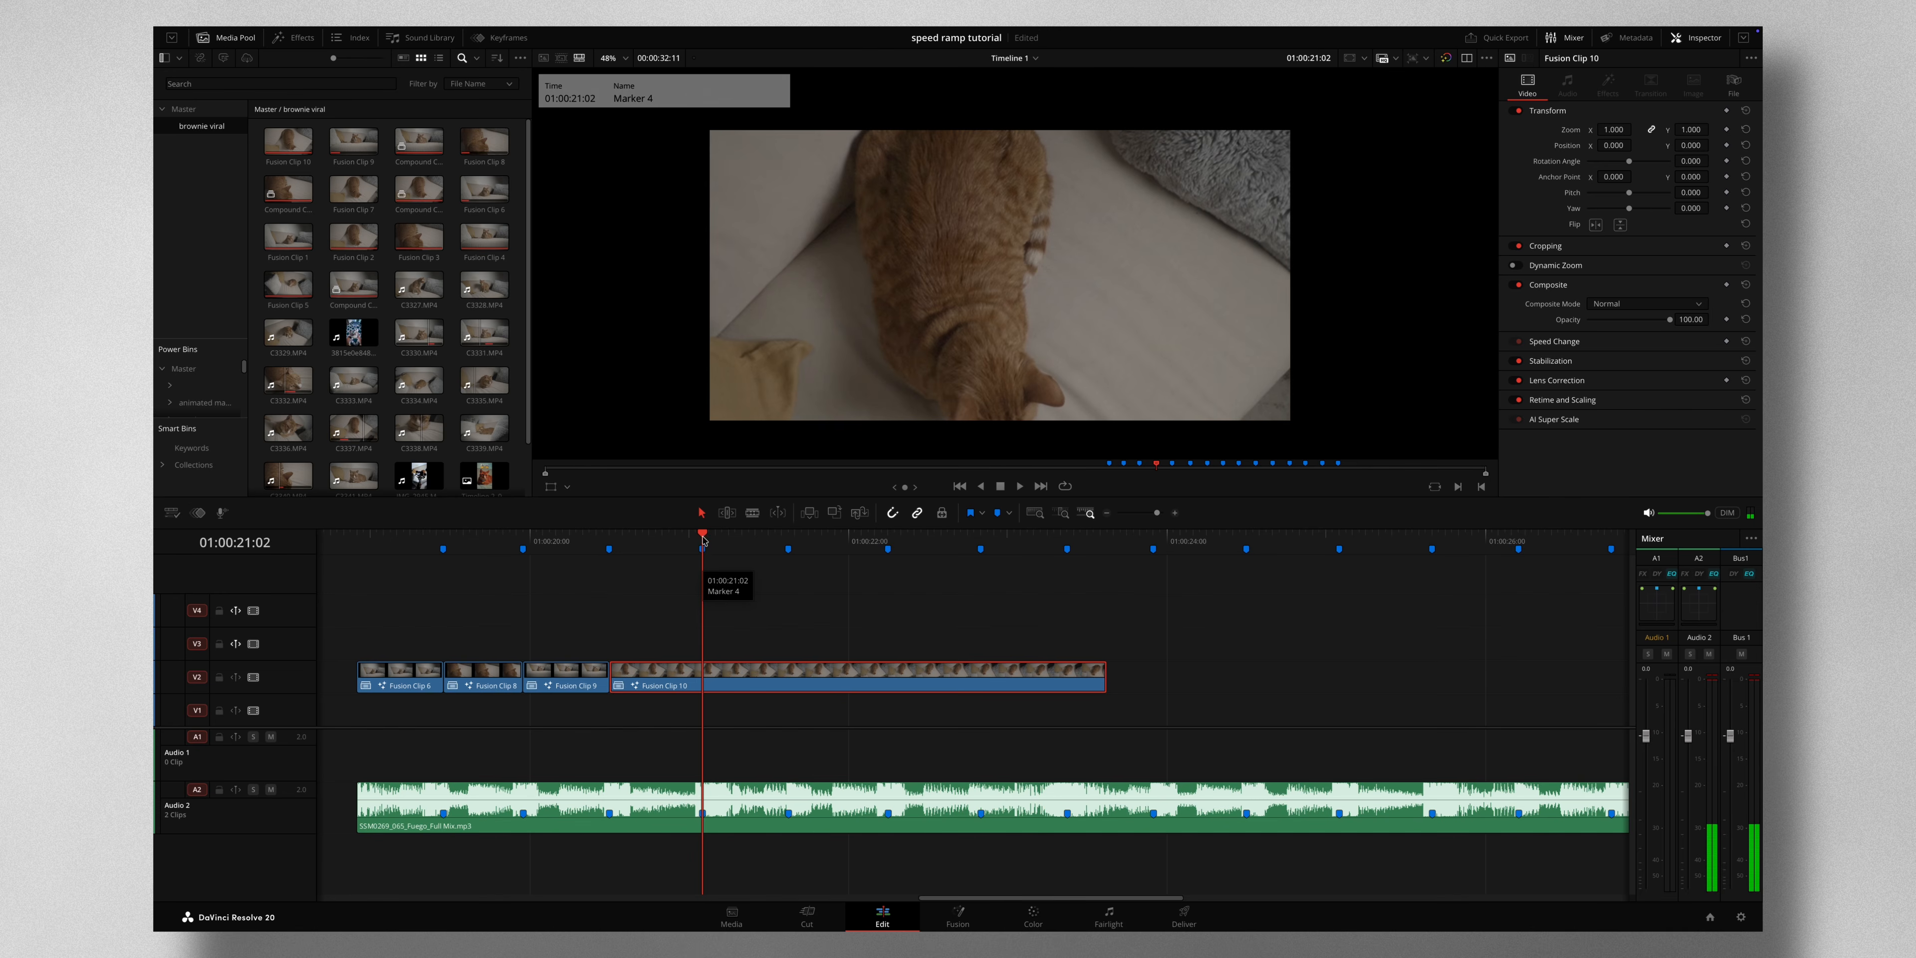
mouse_move(703, 534)
left_mouse_down()
mouse_move(787, 541)
mouse_move(733, 561)
left_mouse_up()
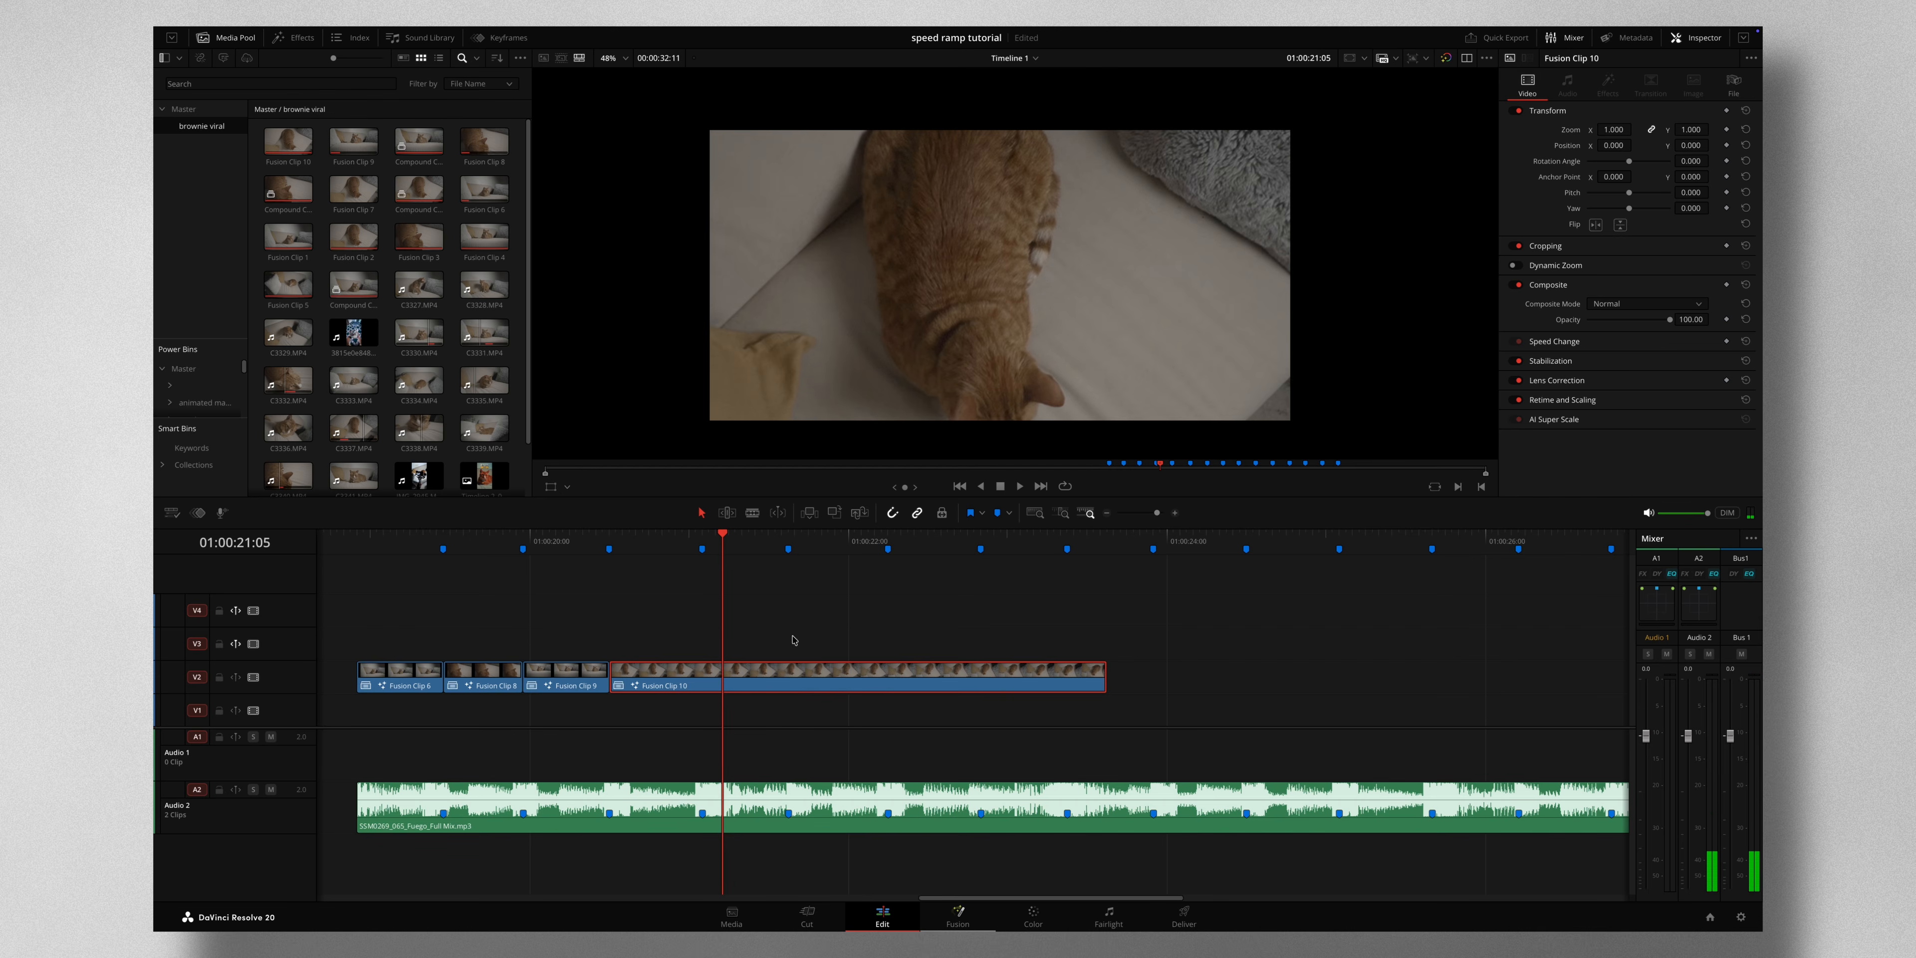
key("shift+5")
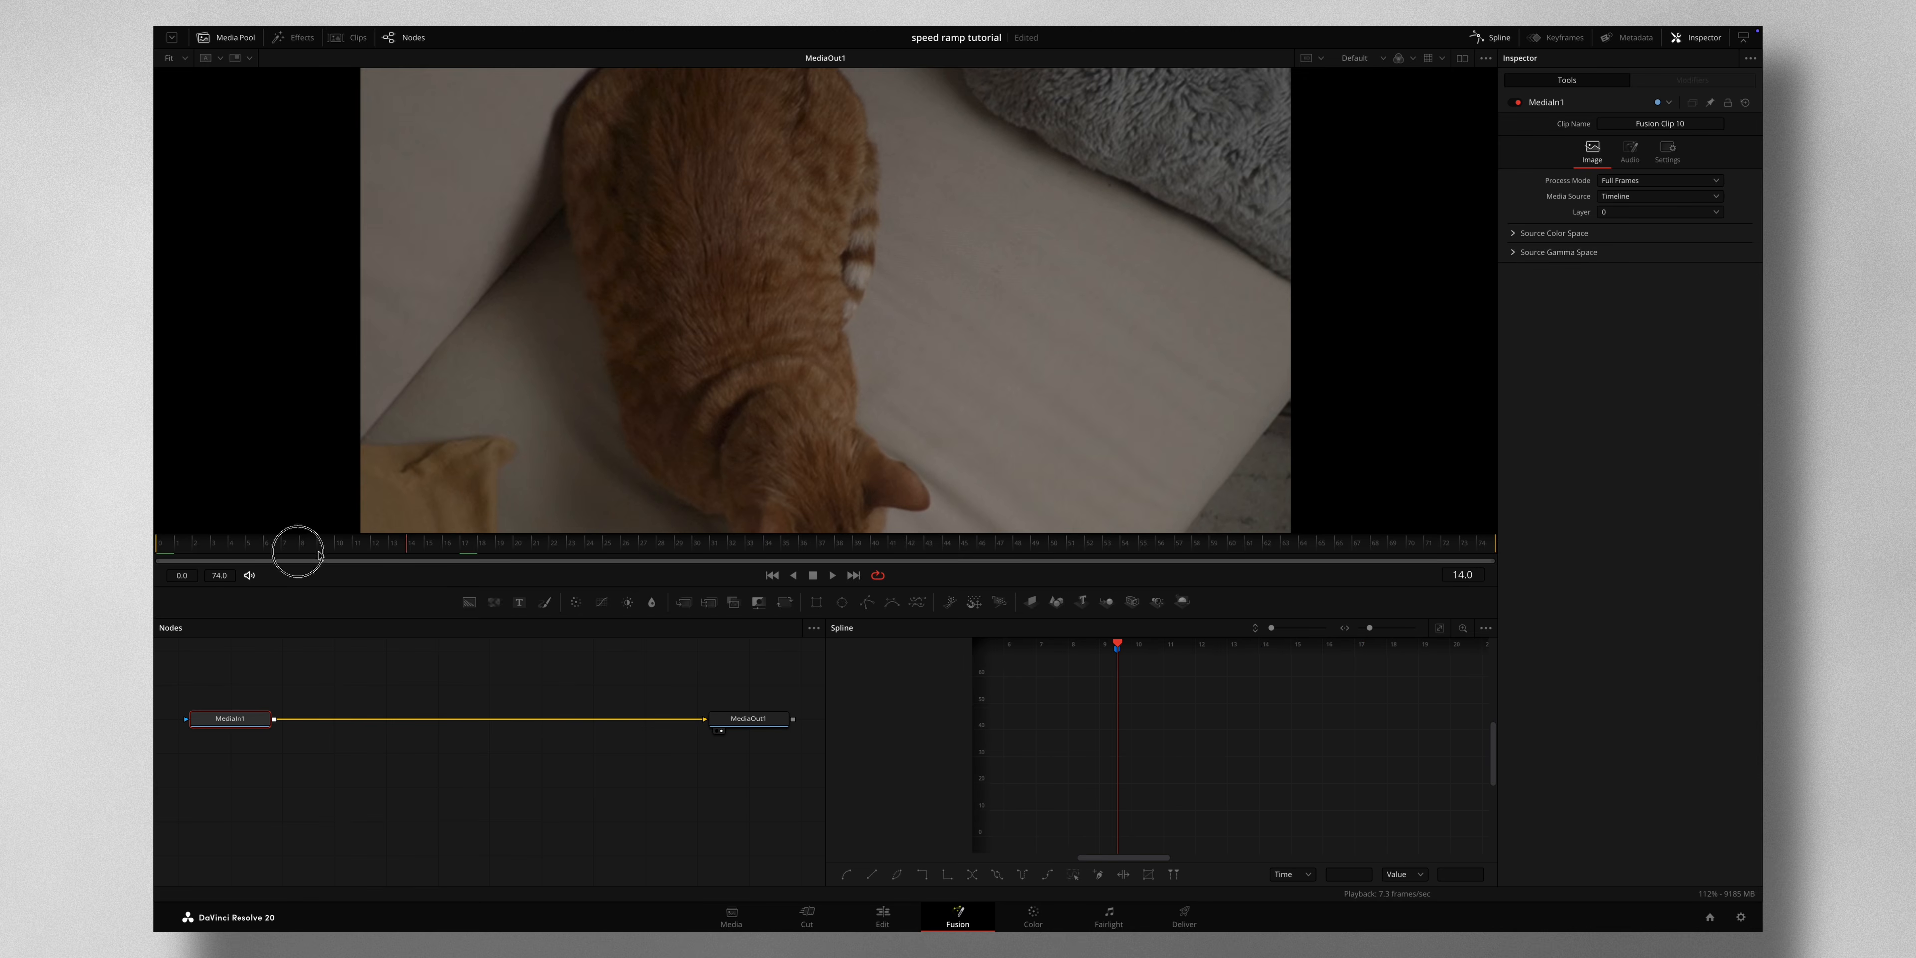
Return to frame 0 and add a Time Stretcher node after MediaIn1.
left_click_drag(291, 548, 156, 550)
left_click(239, 717)
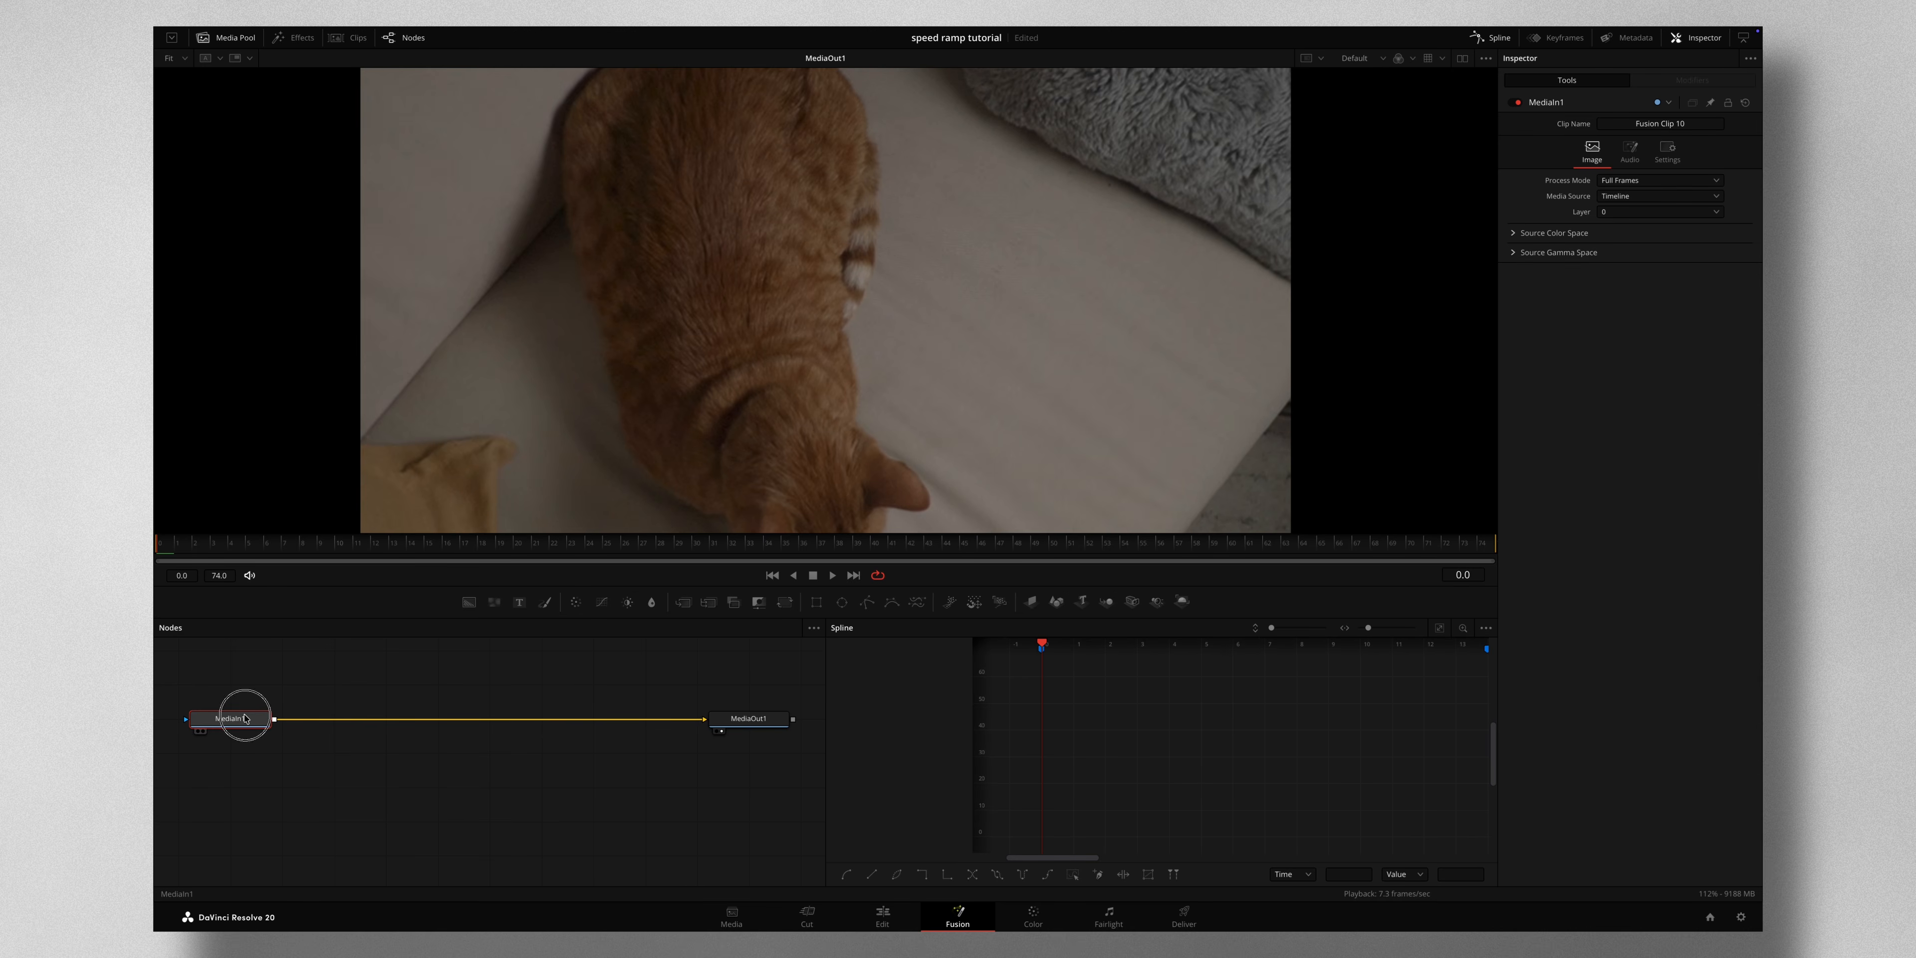
key("shift+space")
type("tinm")
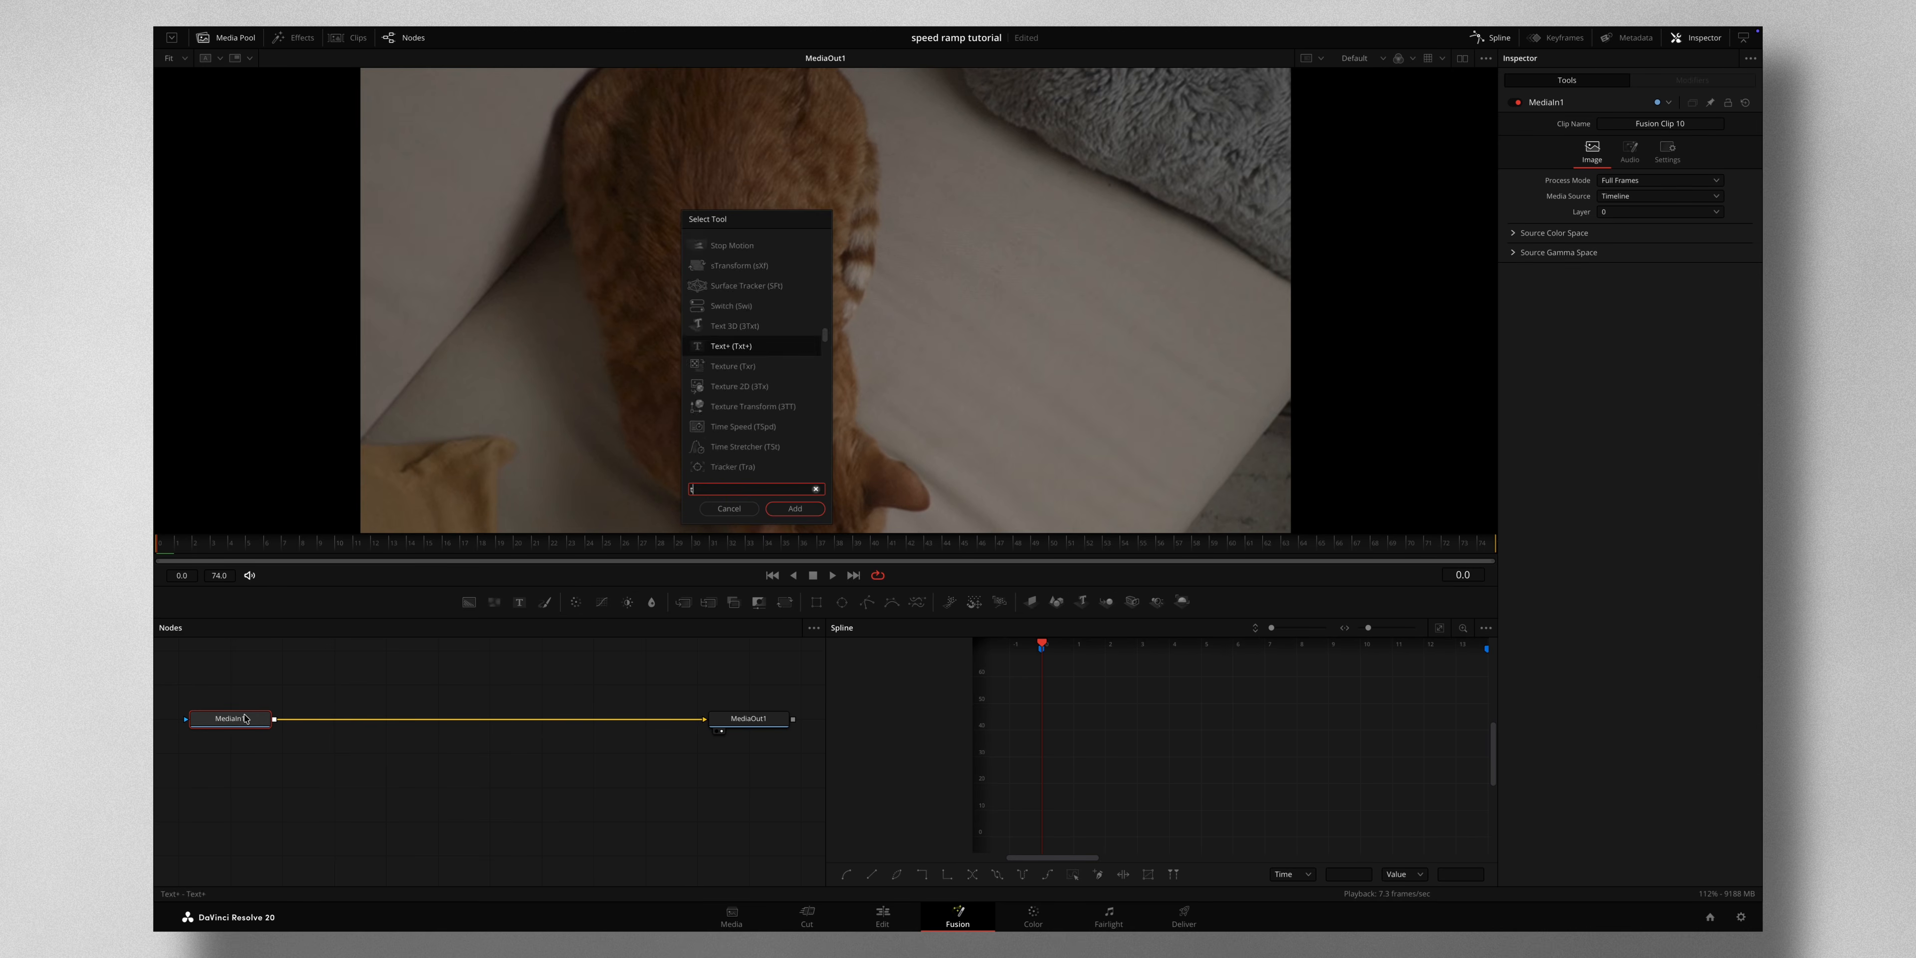
key("BackSpace")
key("BackSpace")
key("Down")
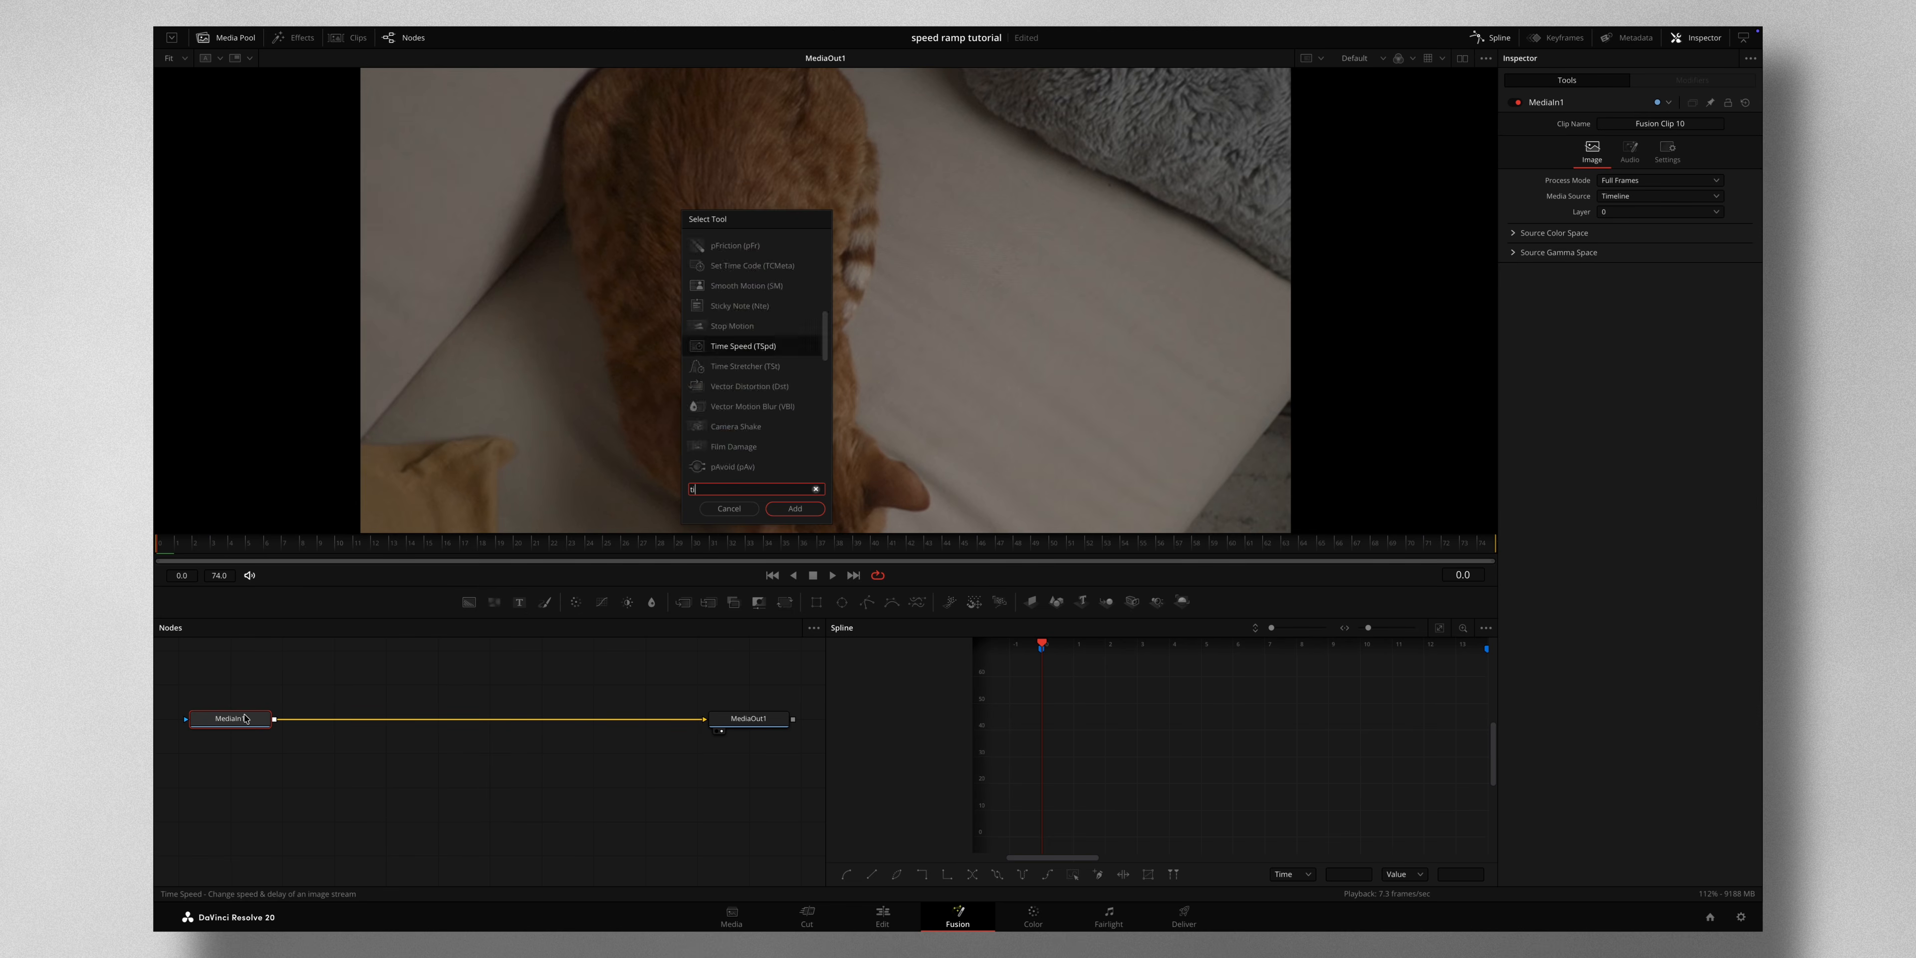
key("Return")
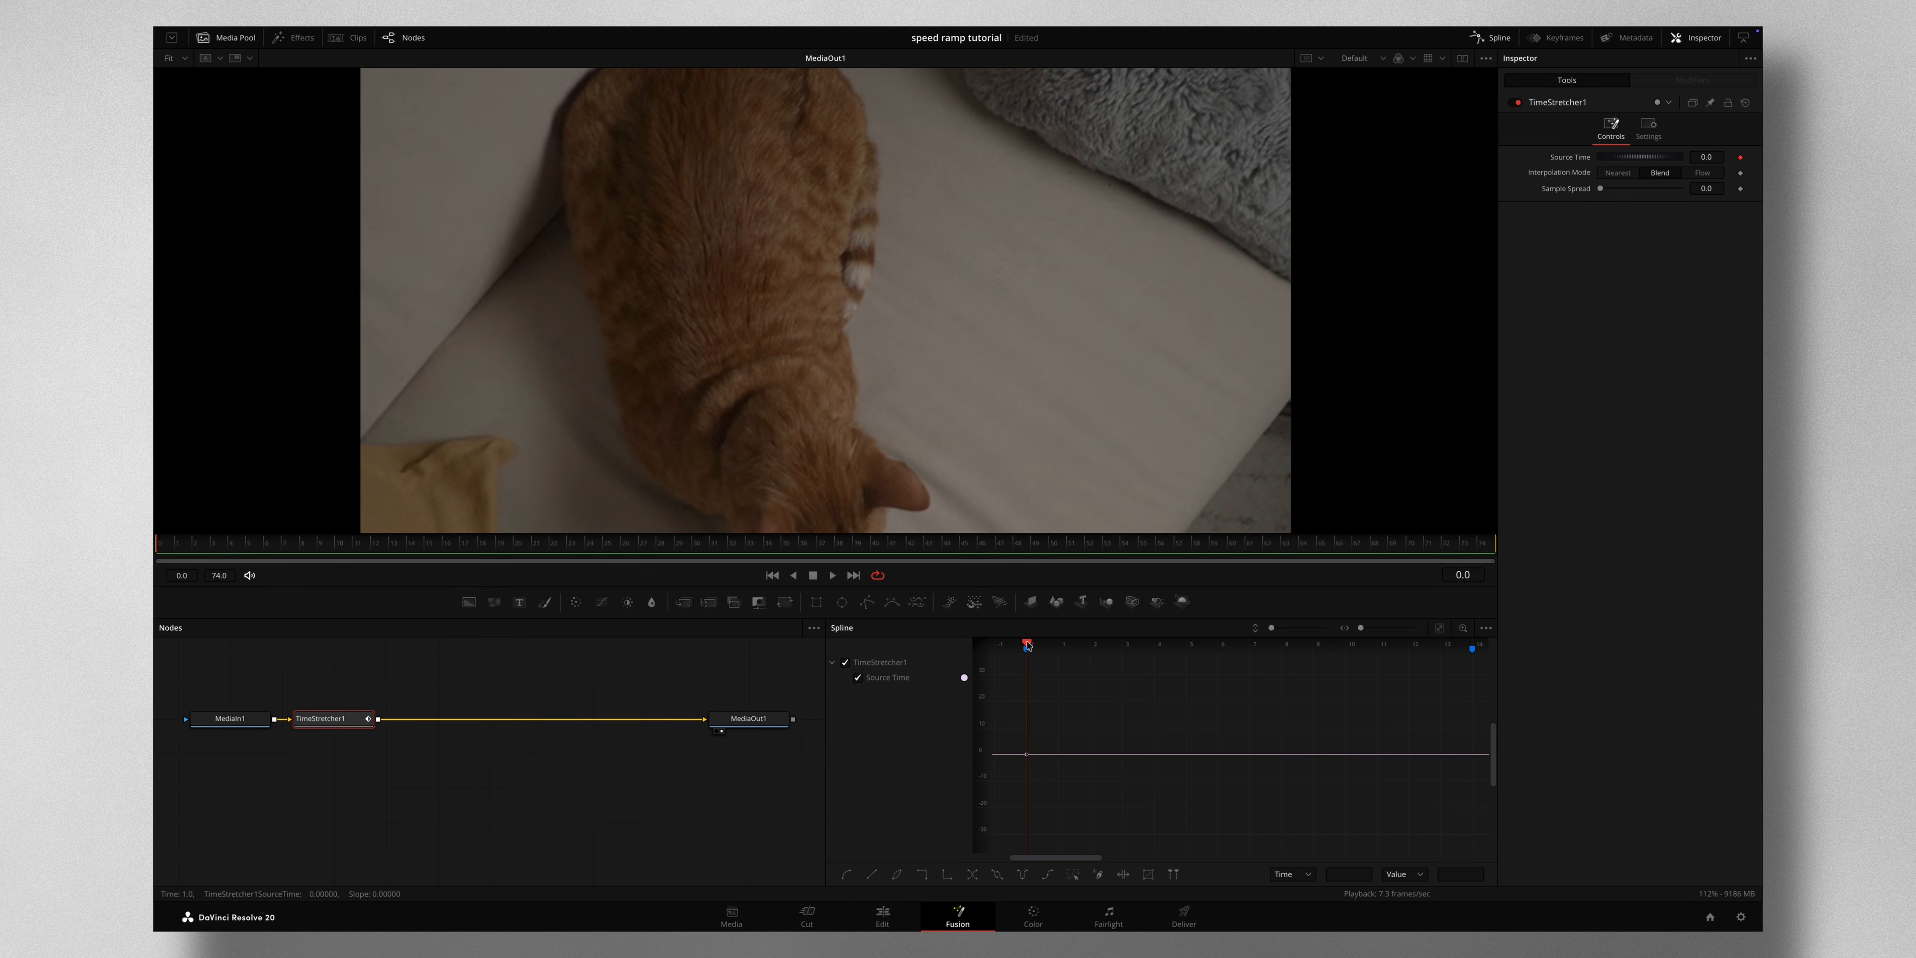
Keyframe the Time Stretcher's Source Time to 74 at frame 14 and back to 0 at frame 27.
left_click_drag(1027, 646, 1473, 644)
left_click(1710, 157)
type("74")
key("Tab")
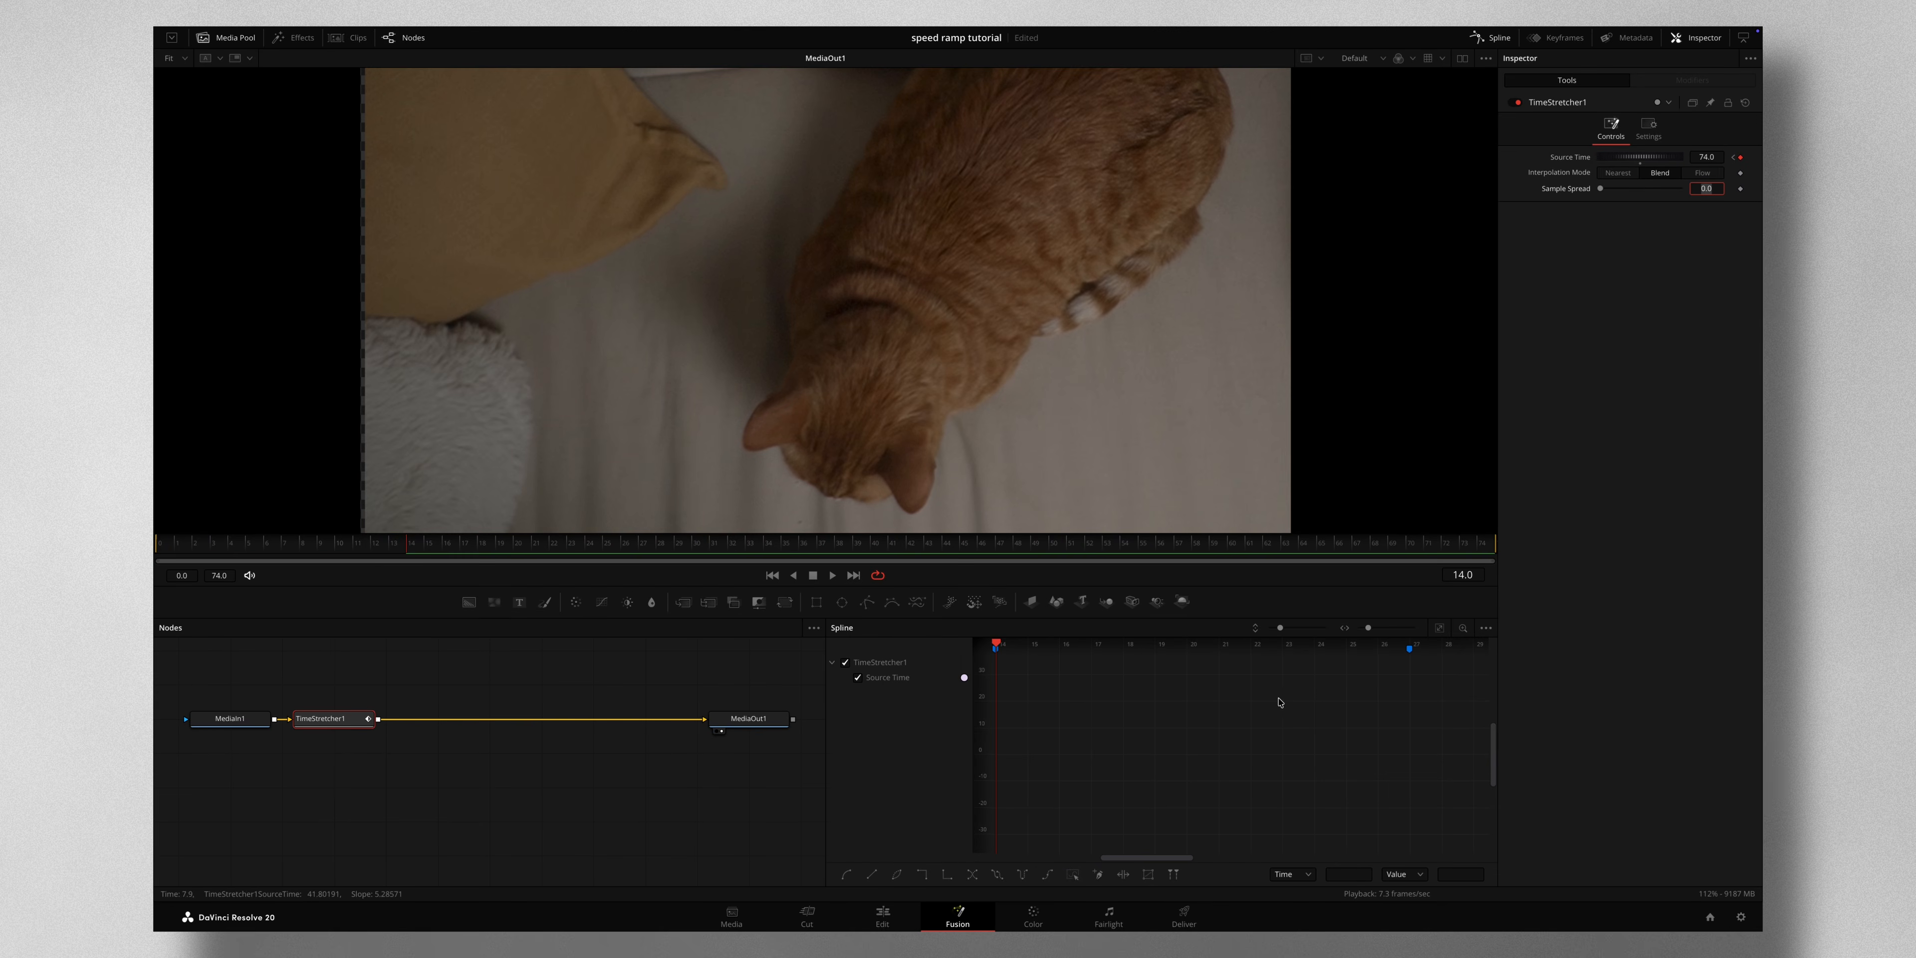
left_click_drag(996, 644, 1410, 644)
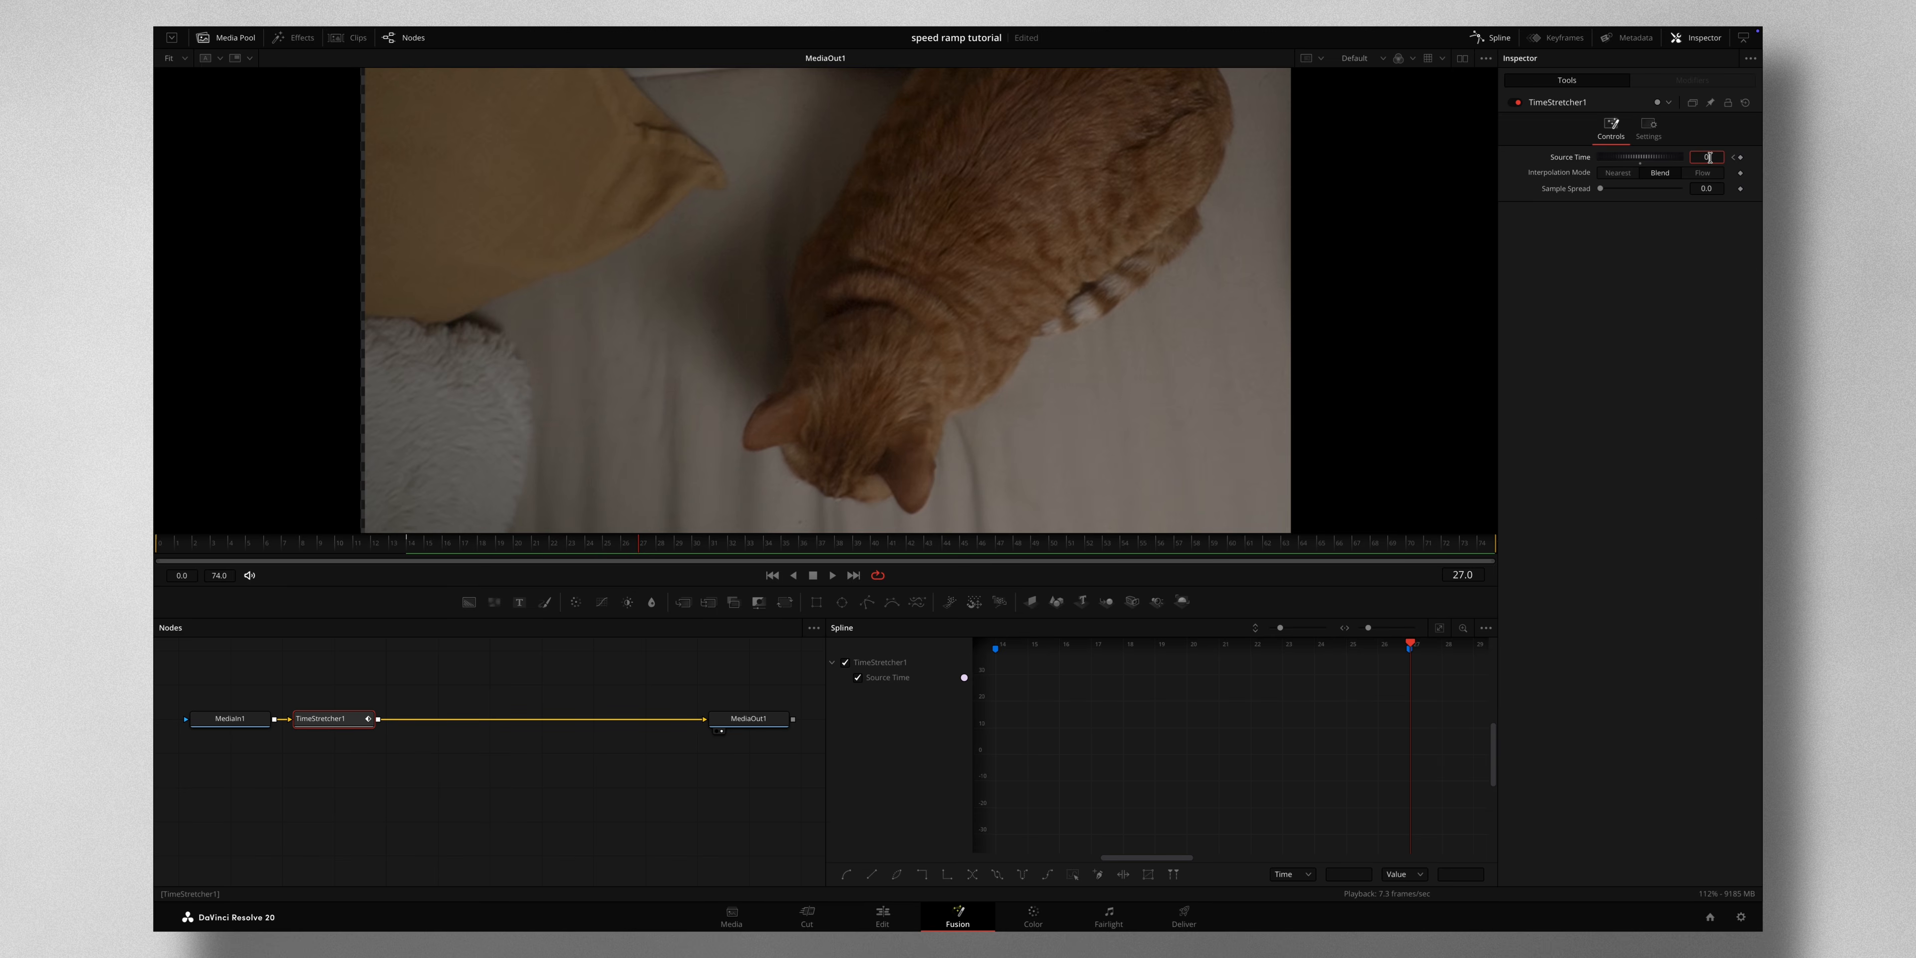
key("Tab")
left_click_drag(383, 542, 642, 556)
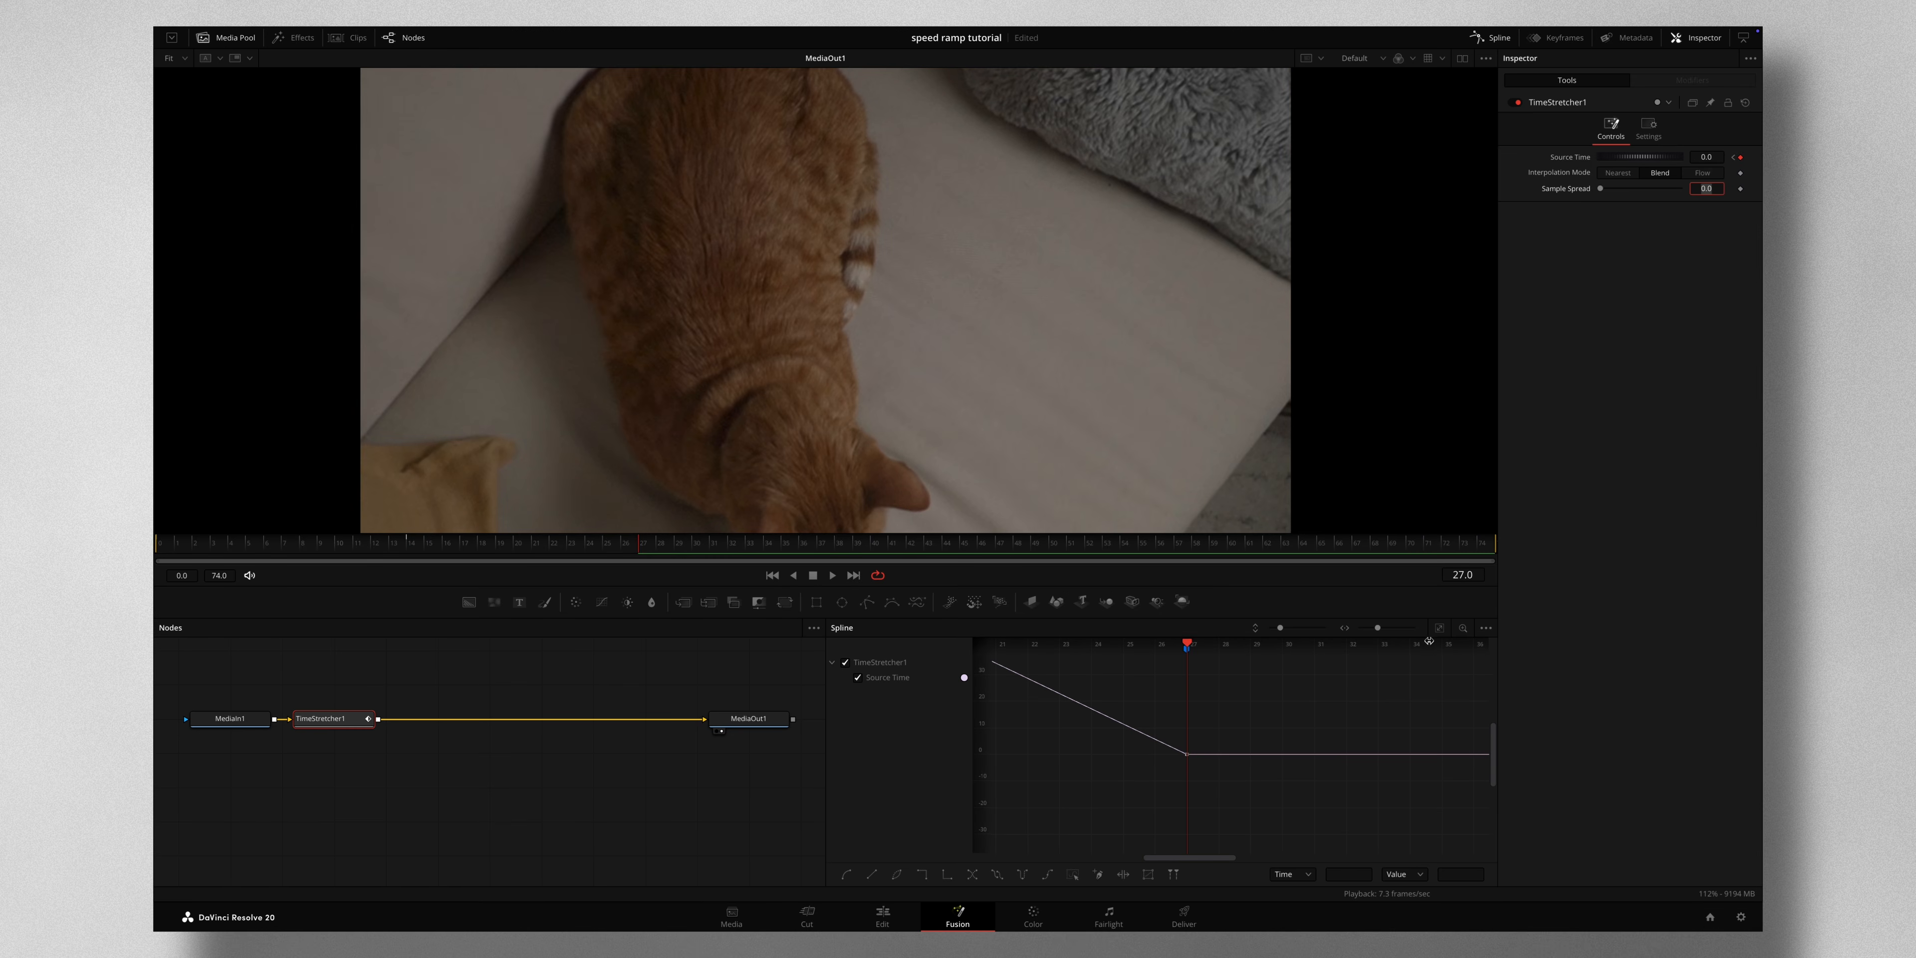
Fit the Source Time curve in view, smooth all its keyframes and pull the first and last keyframes' handles up to vertical.
left_click(1440, 630)
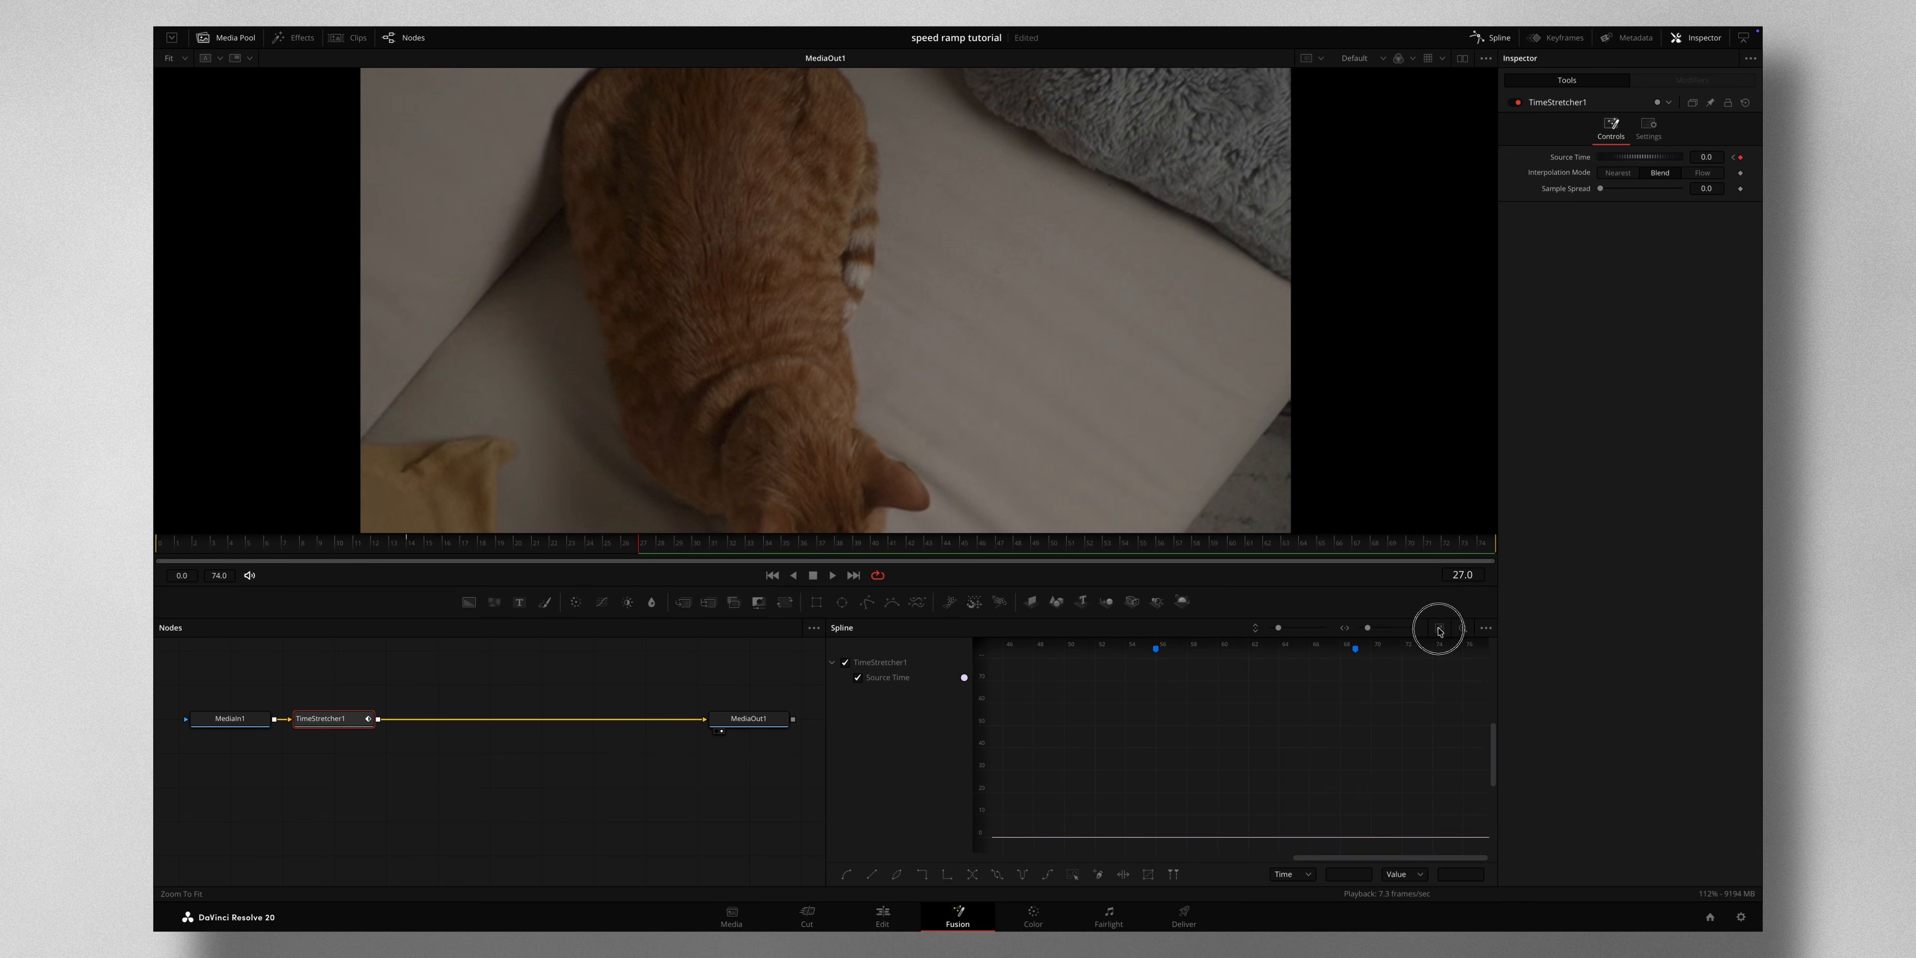
left_click(1410, 696)
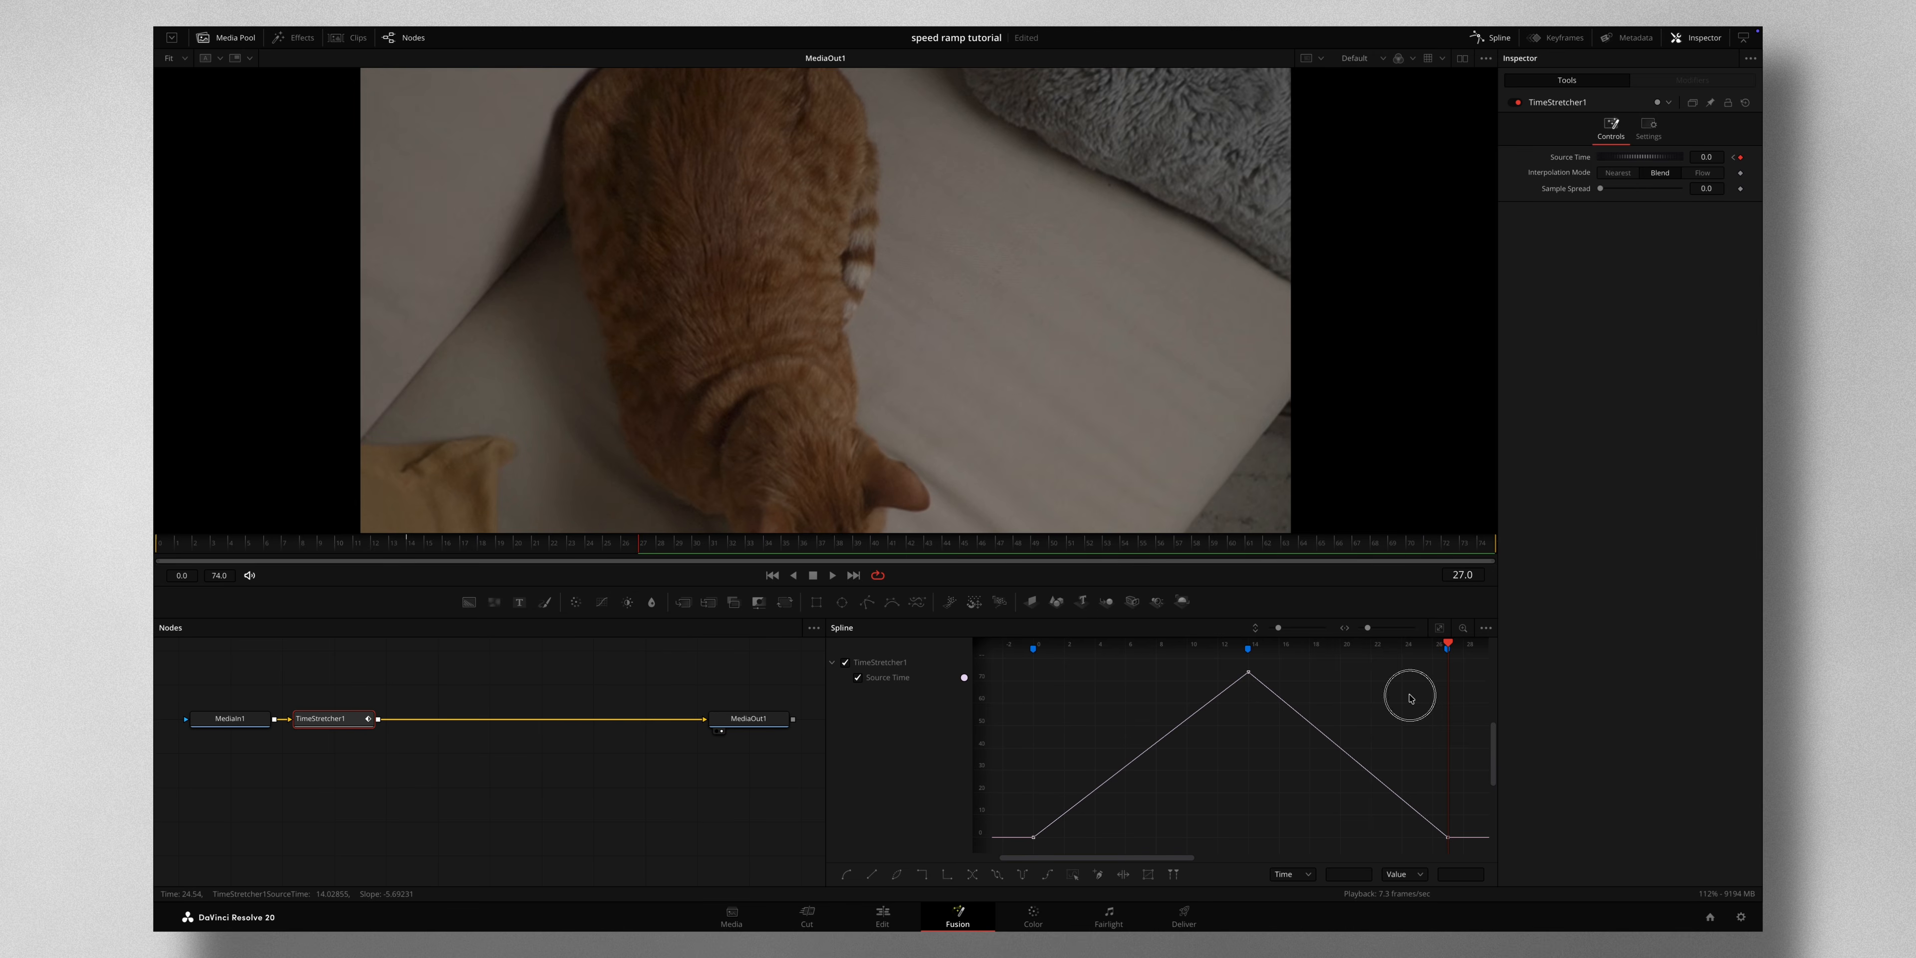
key("ctrl+a")
key("s")
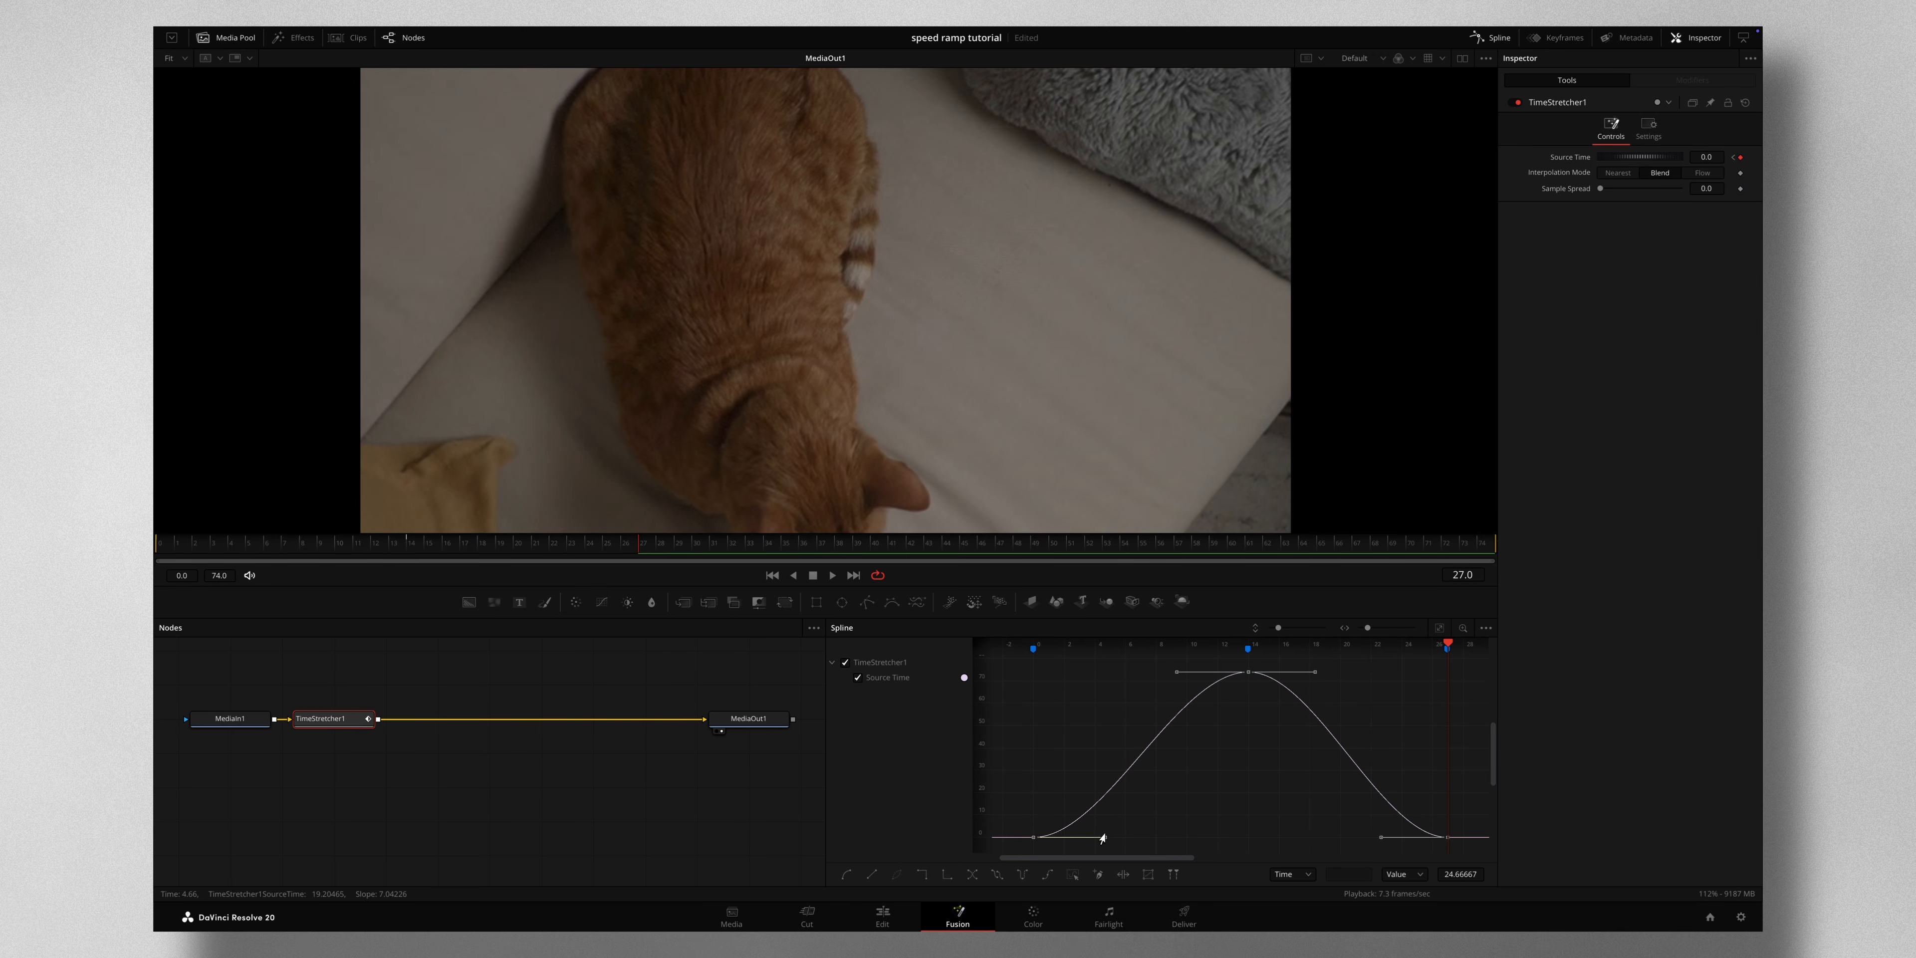
left_click_drag(1103, 840, 1036, 744)
left_click_drag(1380, 835, 1446, 740)
Play back the fourth clip's speed ramp from frame 0.
left_click_drag(1445, 641, 1035, 700)
key("space")
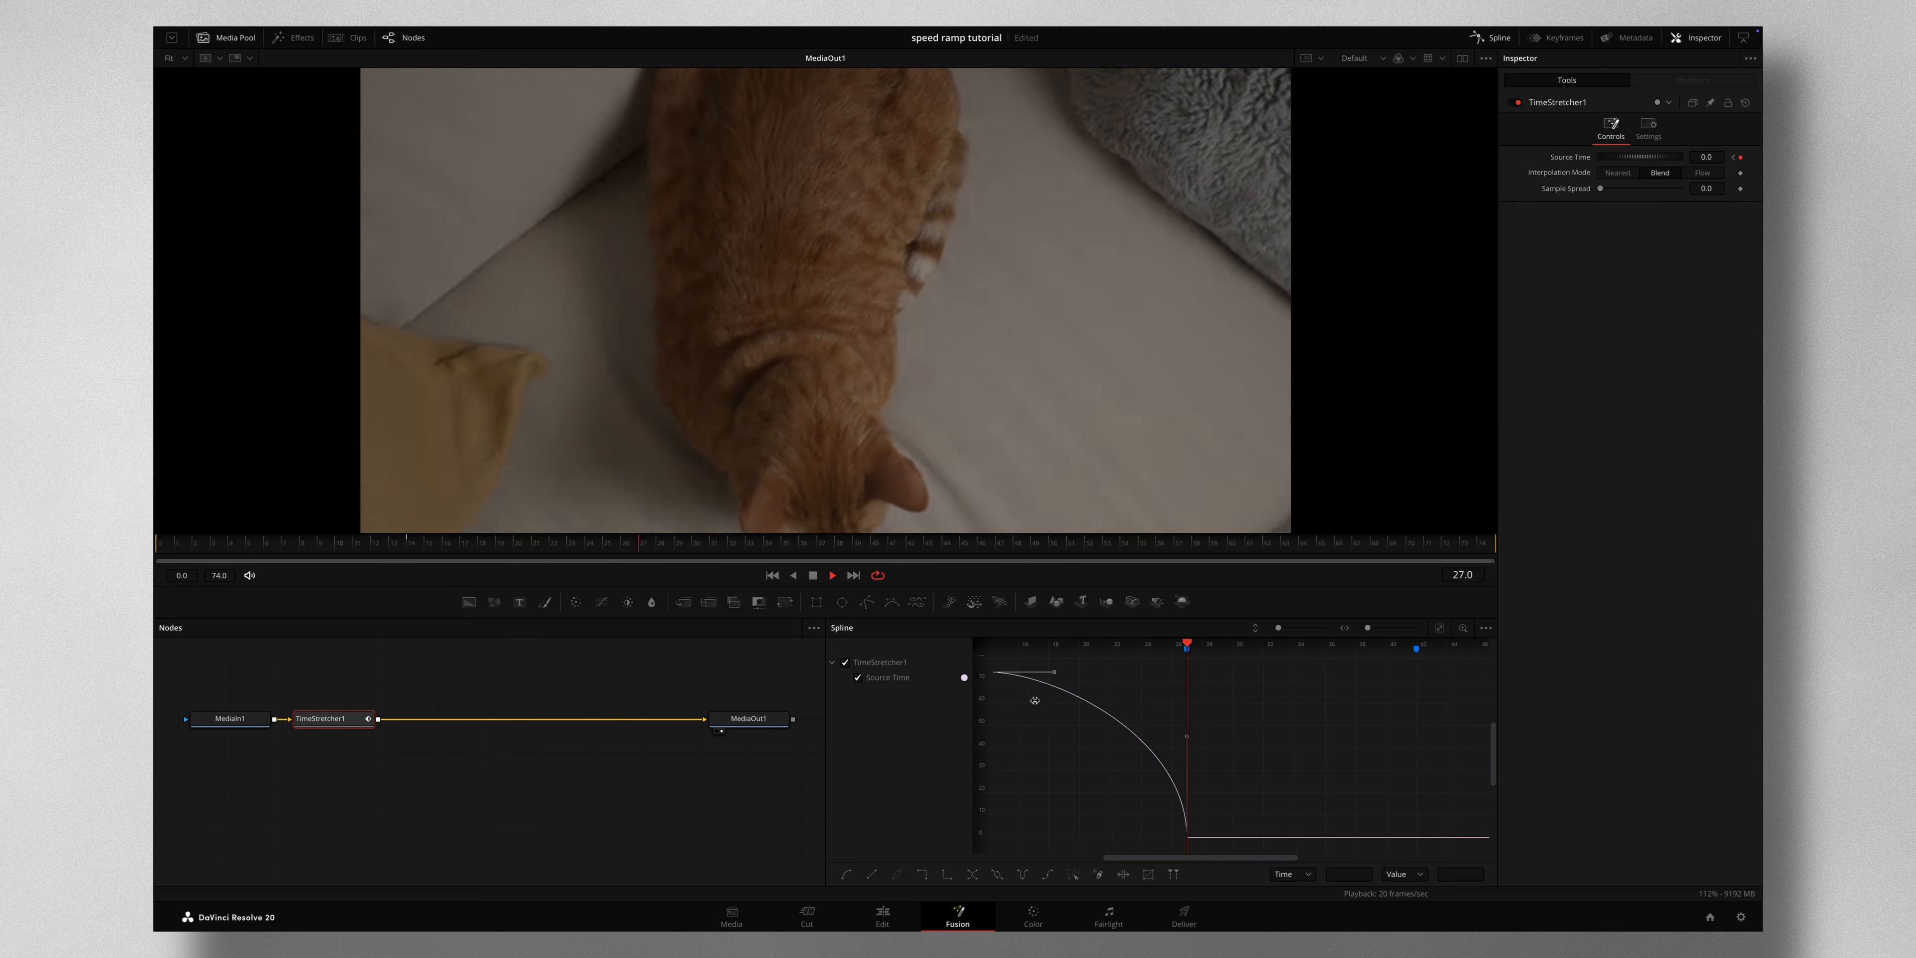
scroll(1180, 753, "left", 5)
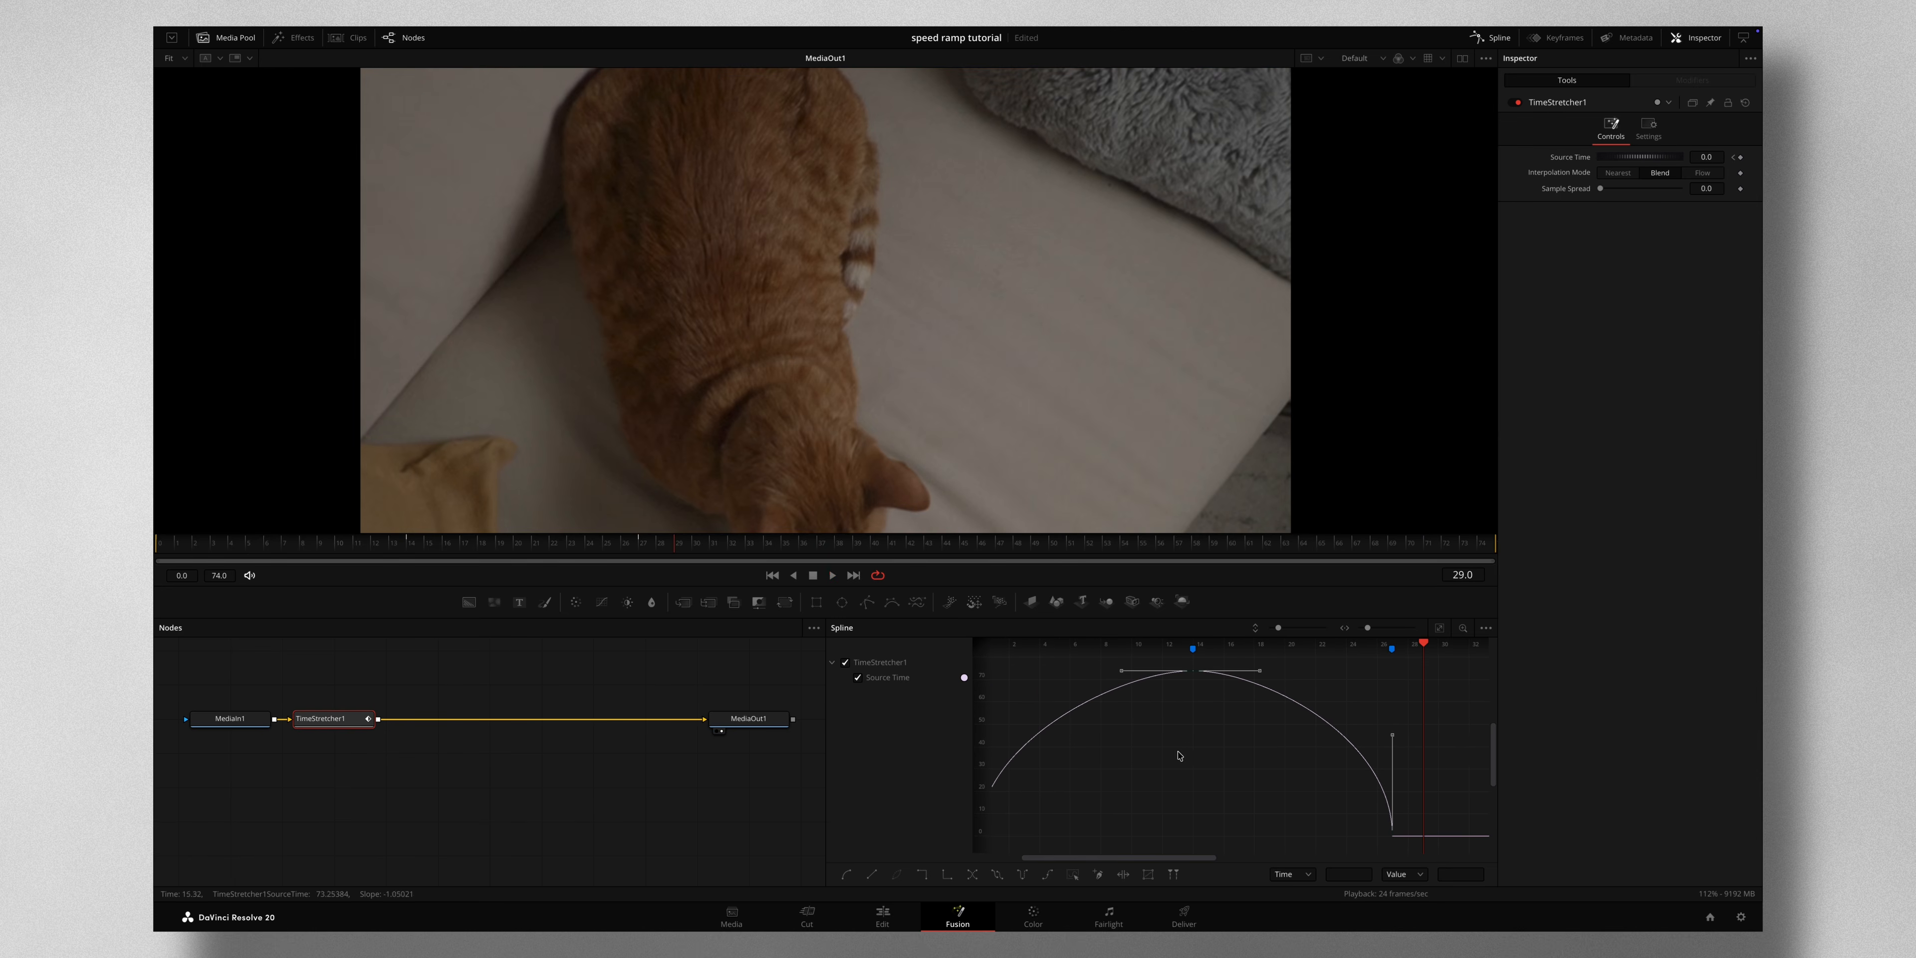
On the Edit page, cut the fourth clip at the marker at 01:00:21:15 and delete the remainder.
left_click(896, 919)
left_click(1088, 514)
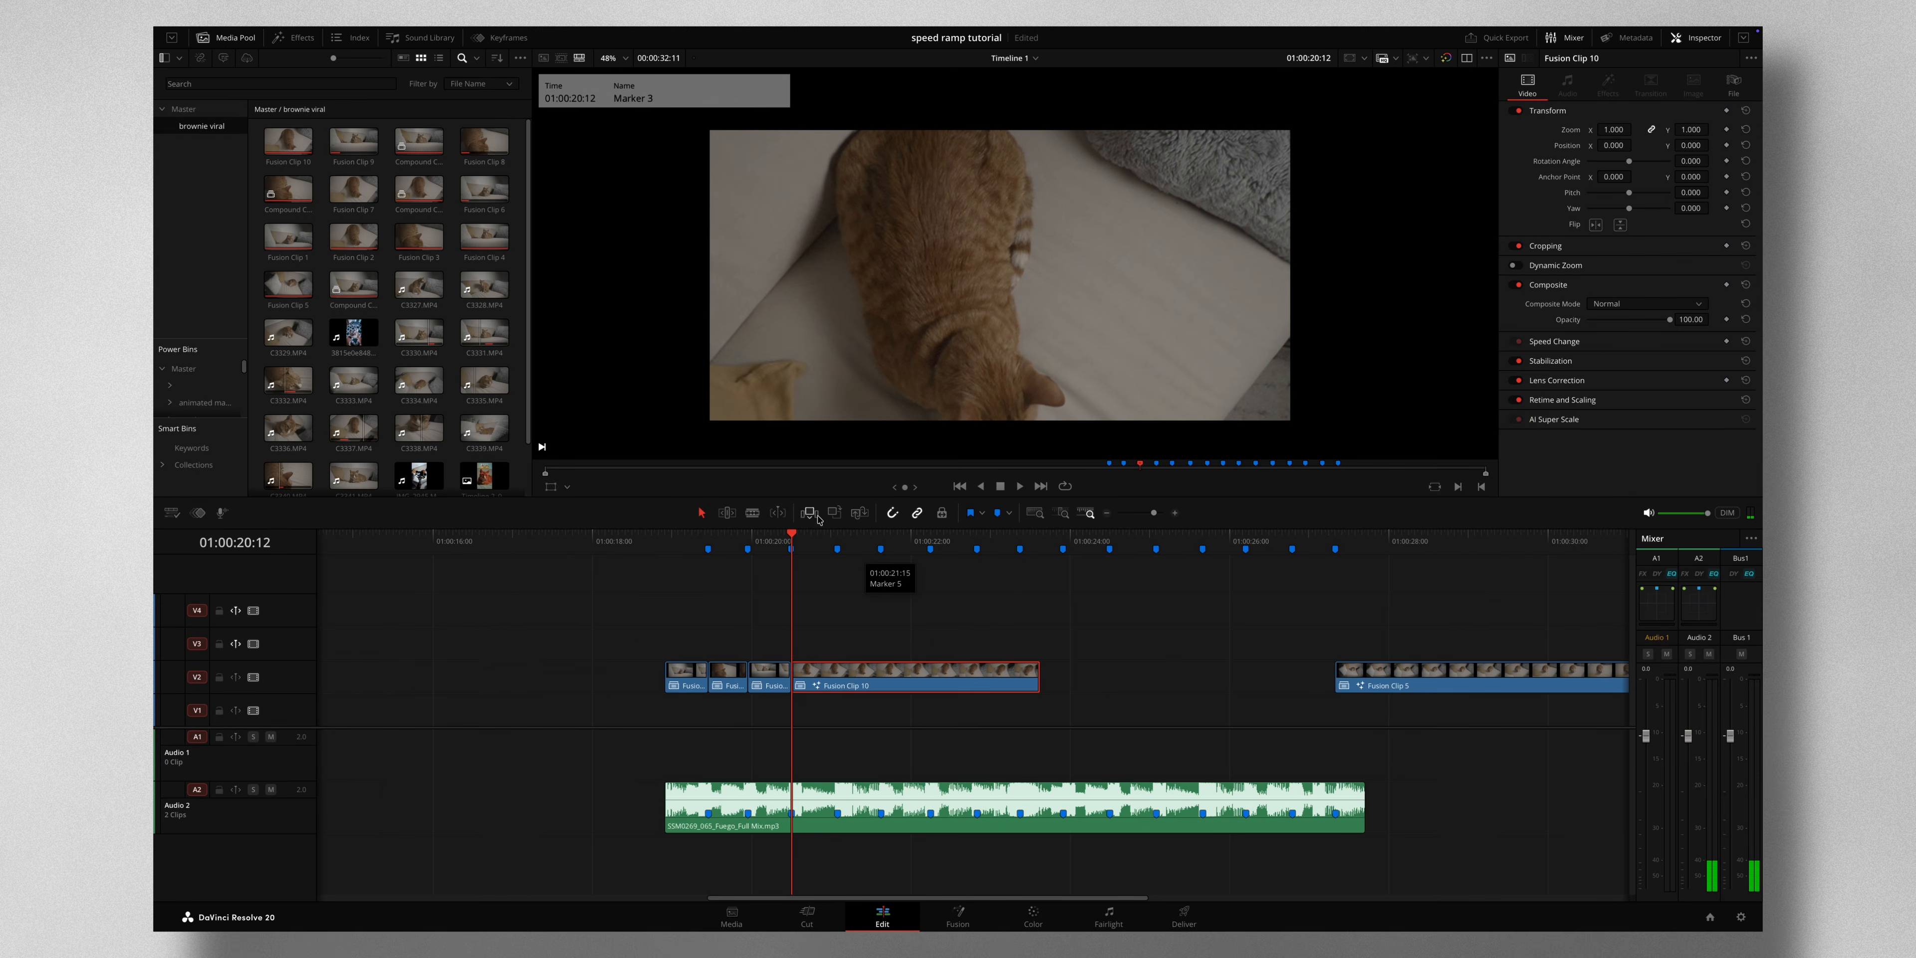
left_click_drag(796, 535, 881, 535)
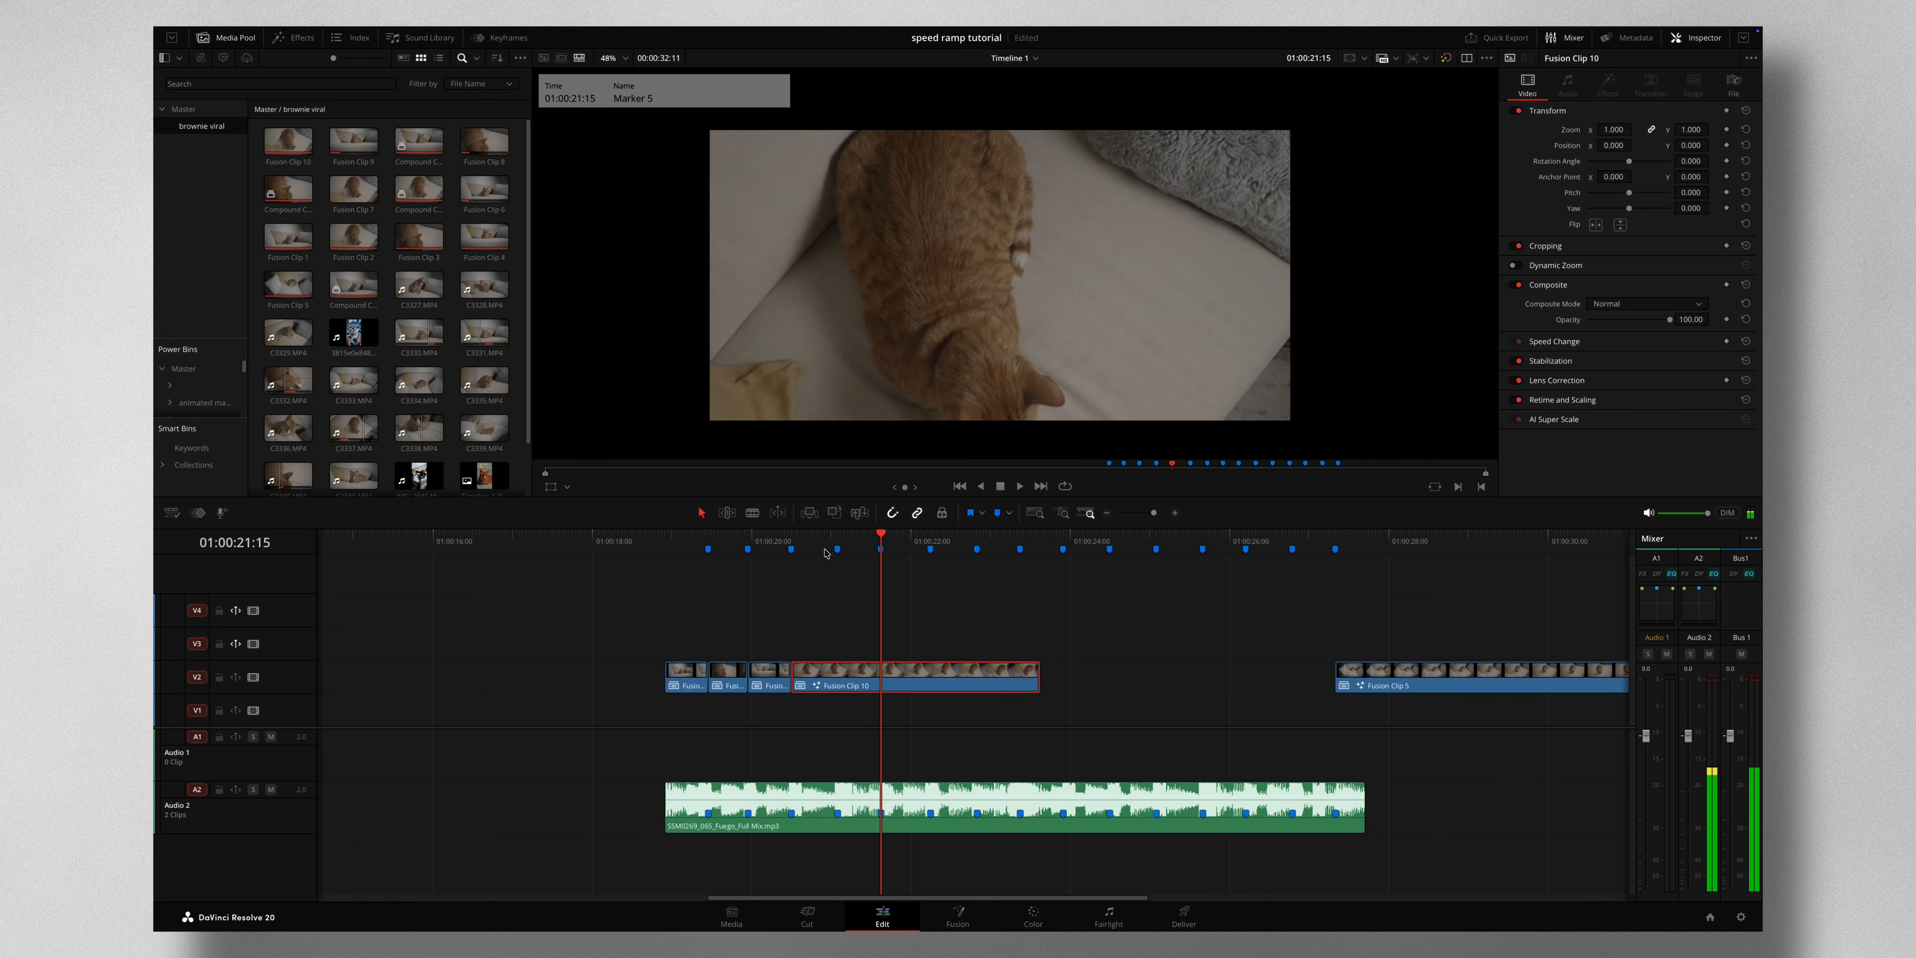
key("ctrl+b")
left_click(915, 671)
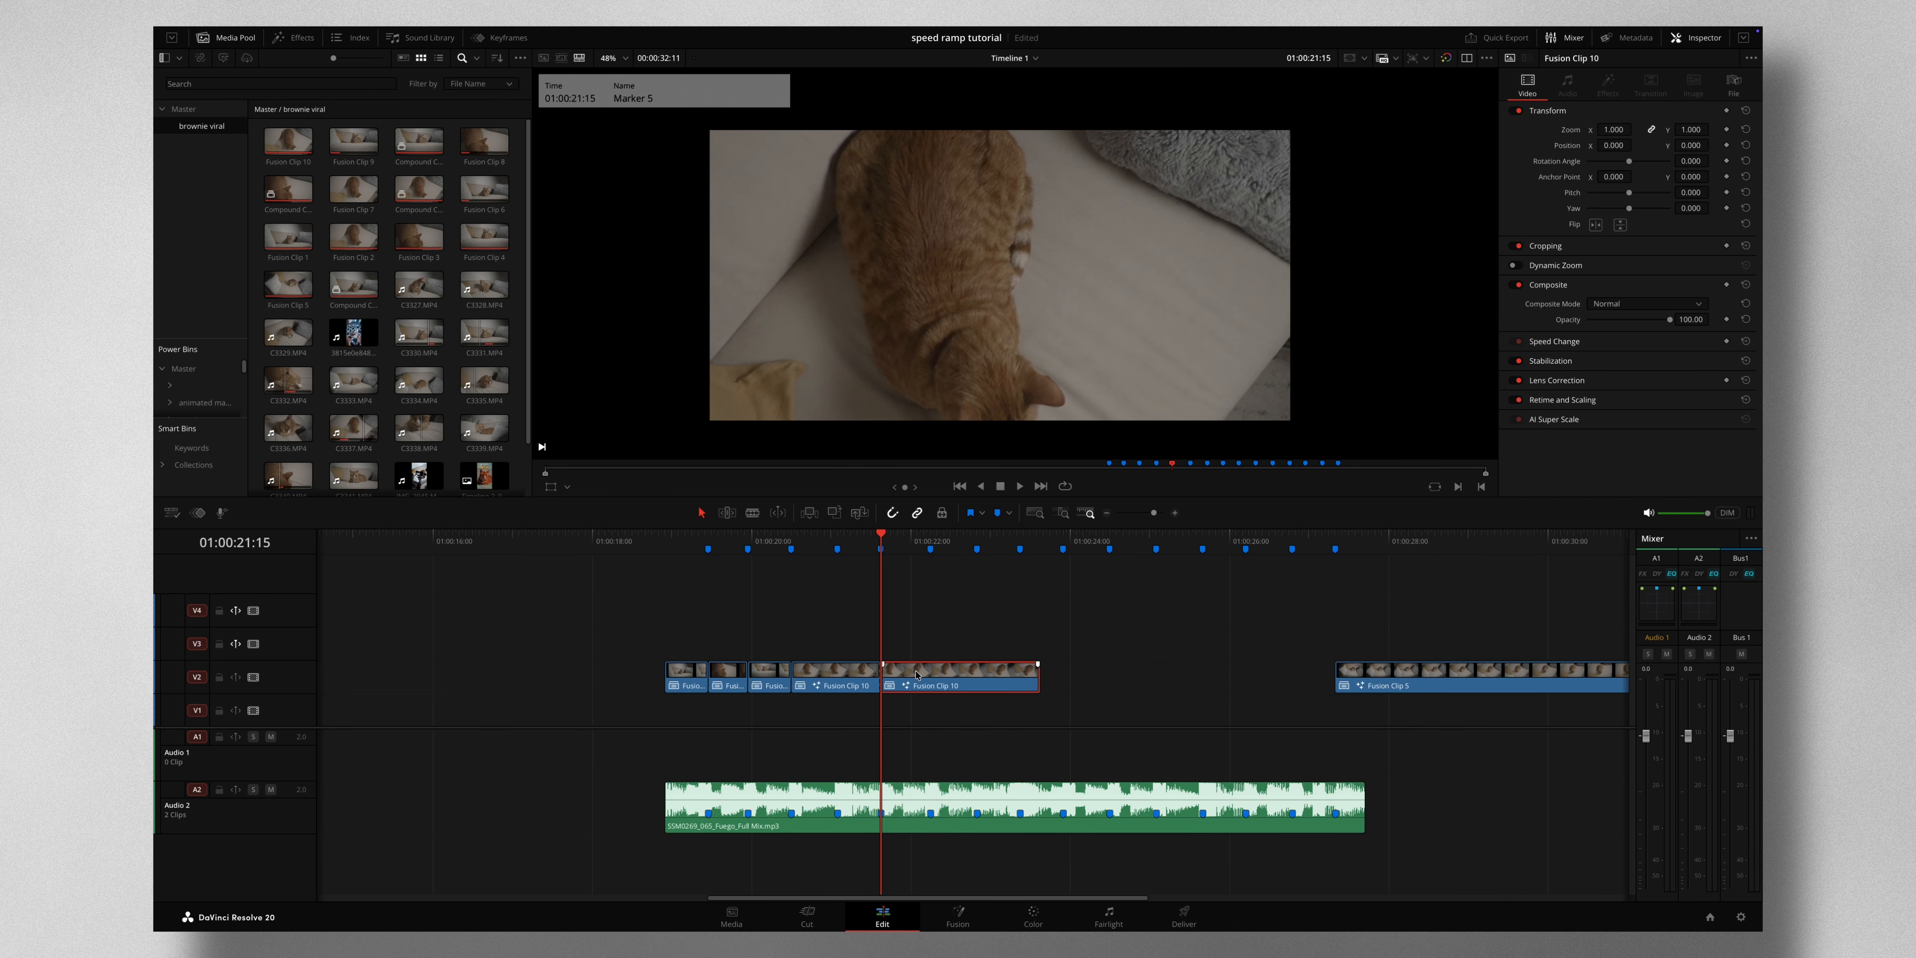
key("BackSpace")
Place Fusion Clip 5 directly after the trimmed fourth clip, wrap it in a compound clip and turn that into a Fusion clip.
left_click_drag(1448, 684, 994, 689)
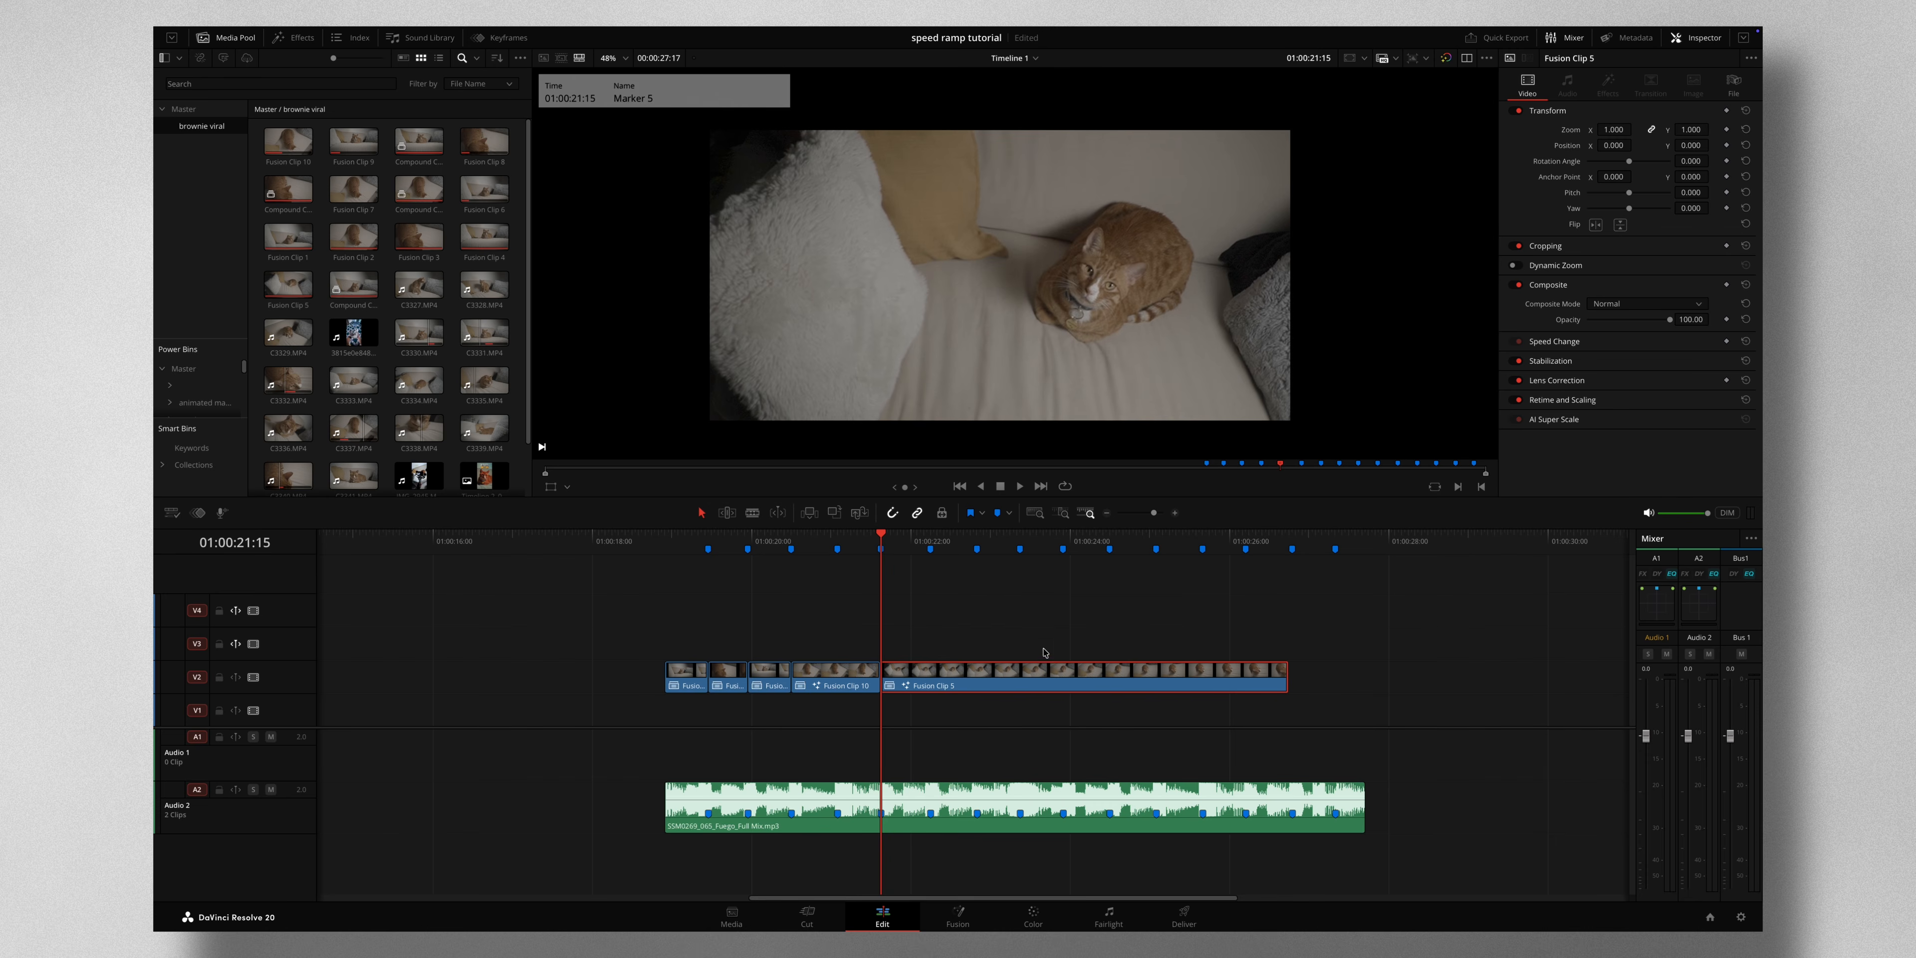
right_click(998, 672)
left_click(1049, 266)
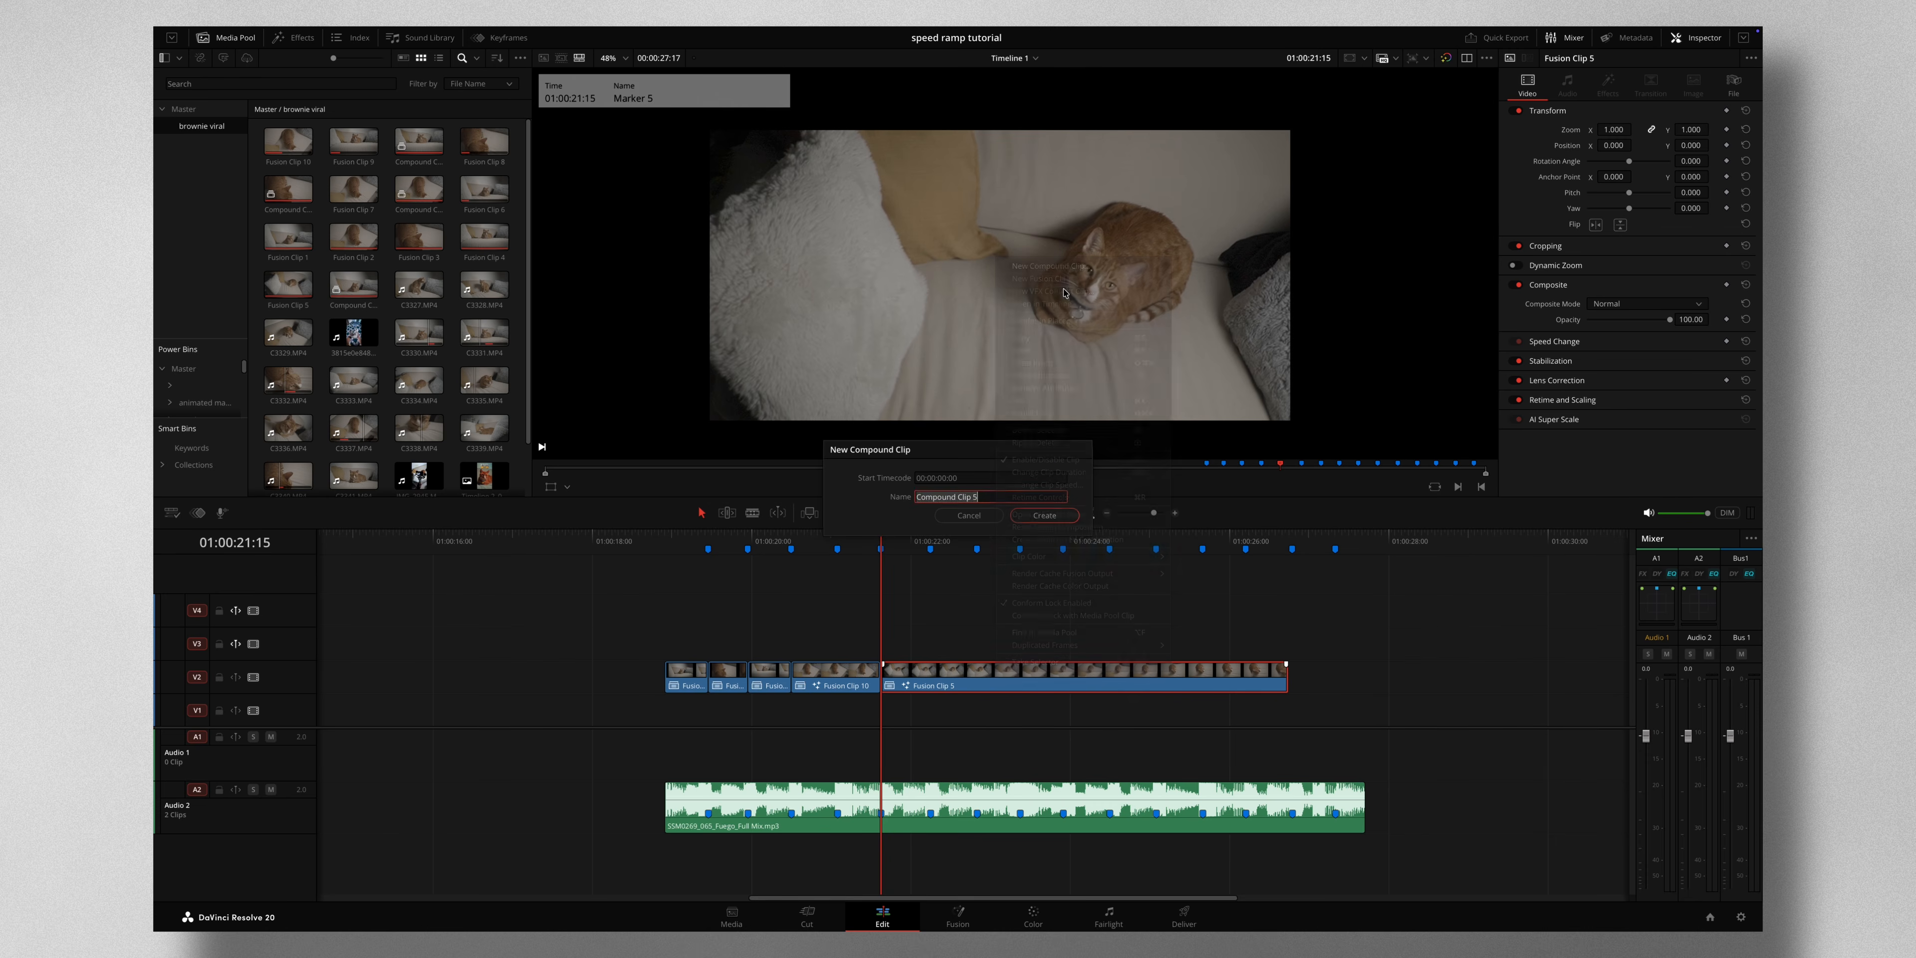
left_click(1044, 515)
right_click(1029, 673)
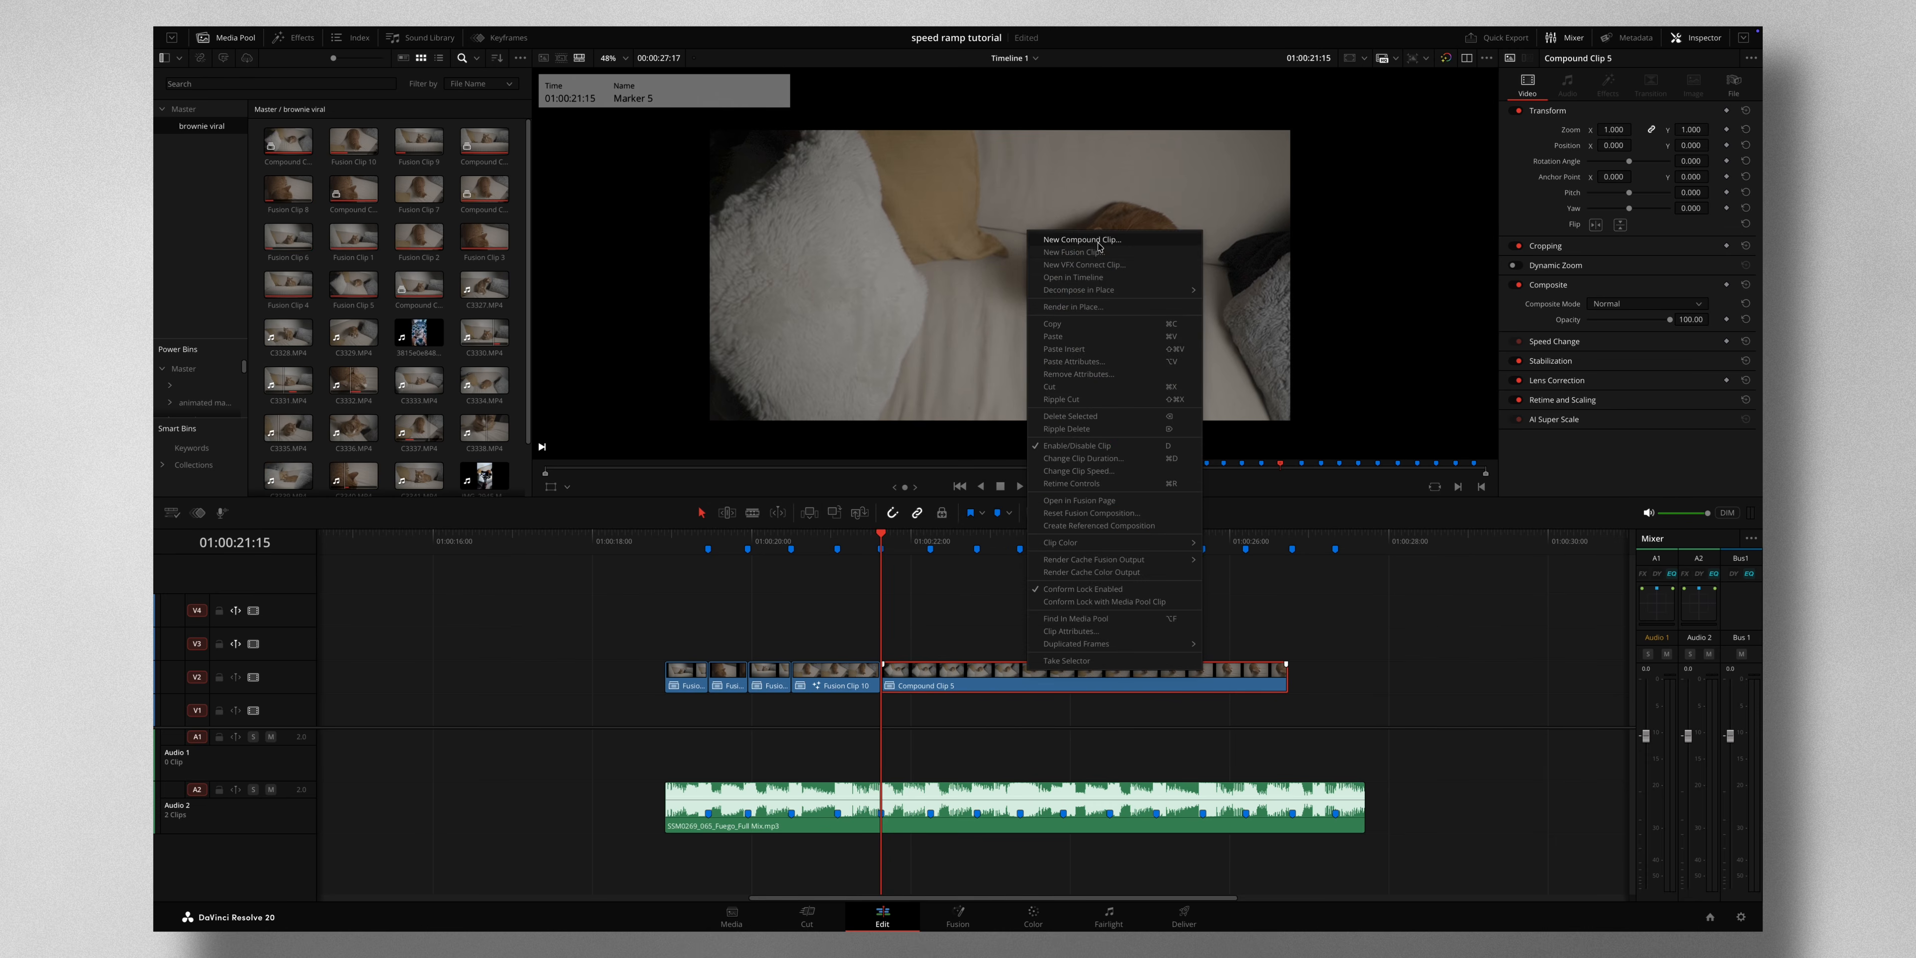
left_click(1094, 258)
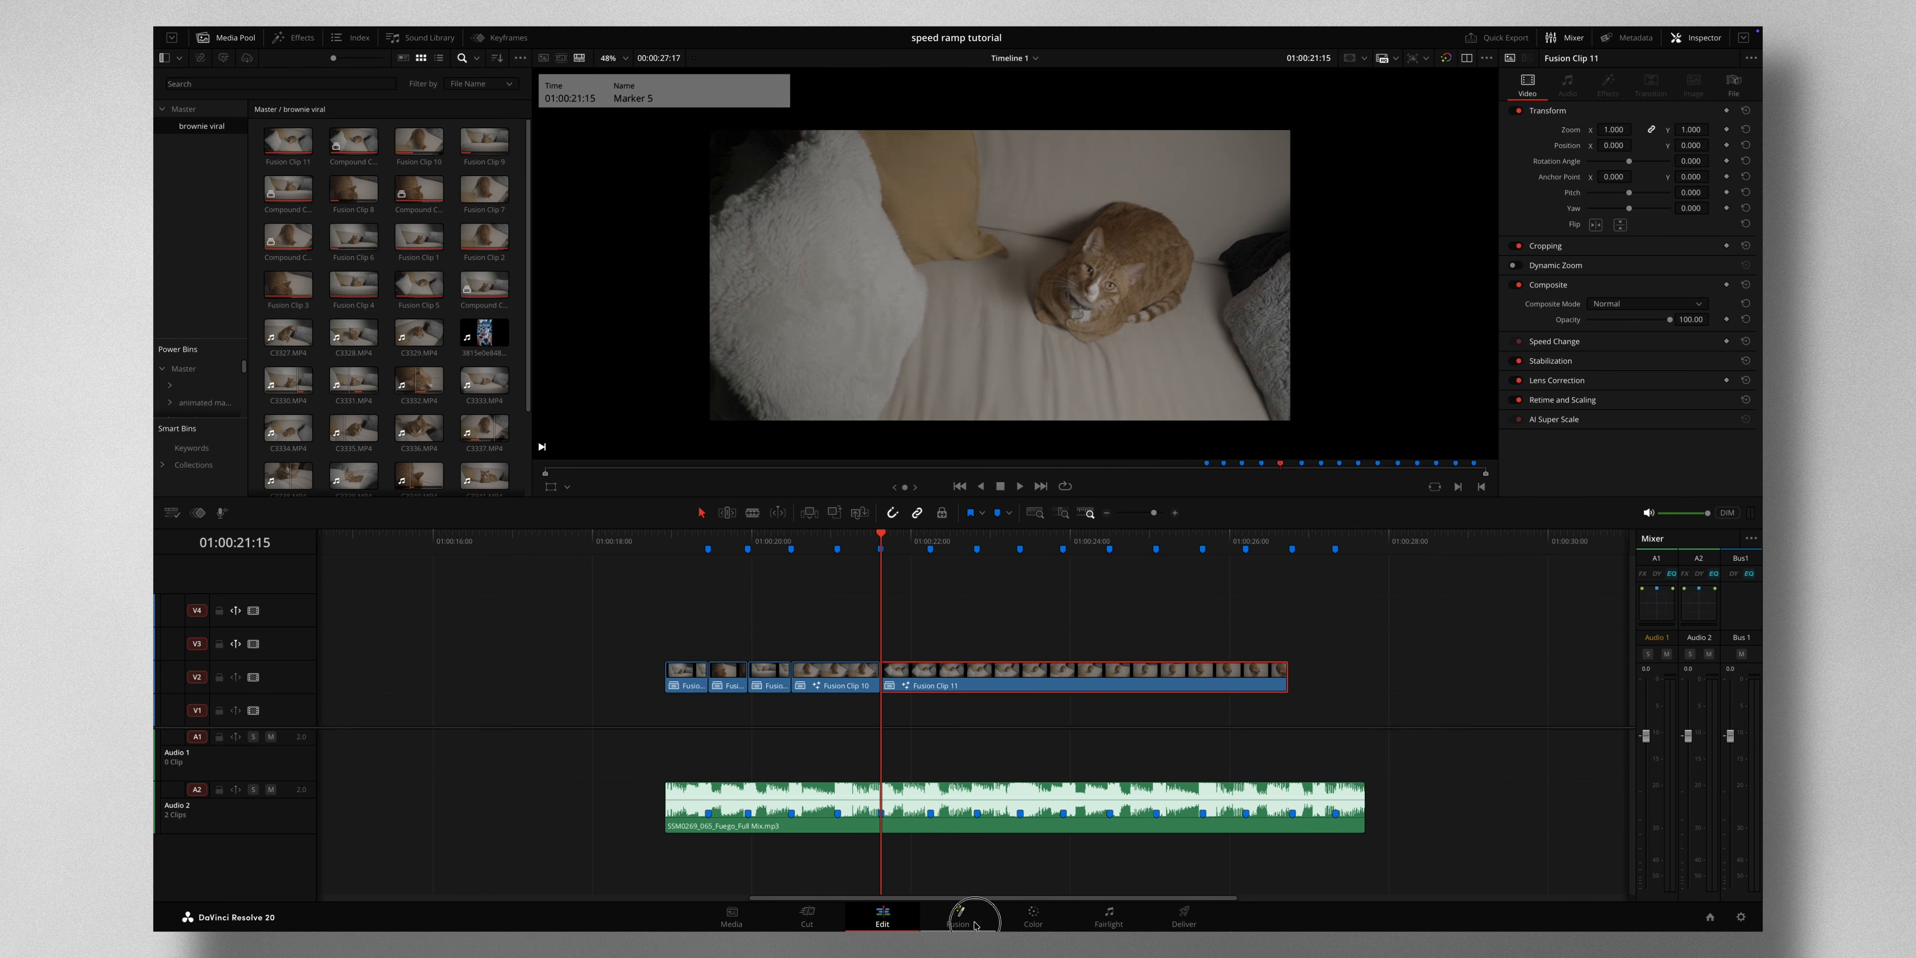
Open the fifth clip on the Fusion page and add a Time Stretcher node after MediaIn1.
key("shift+5")
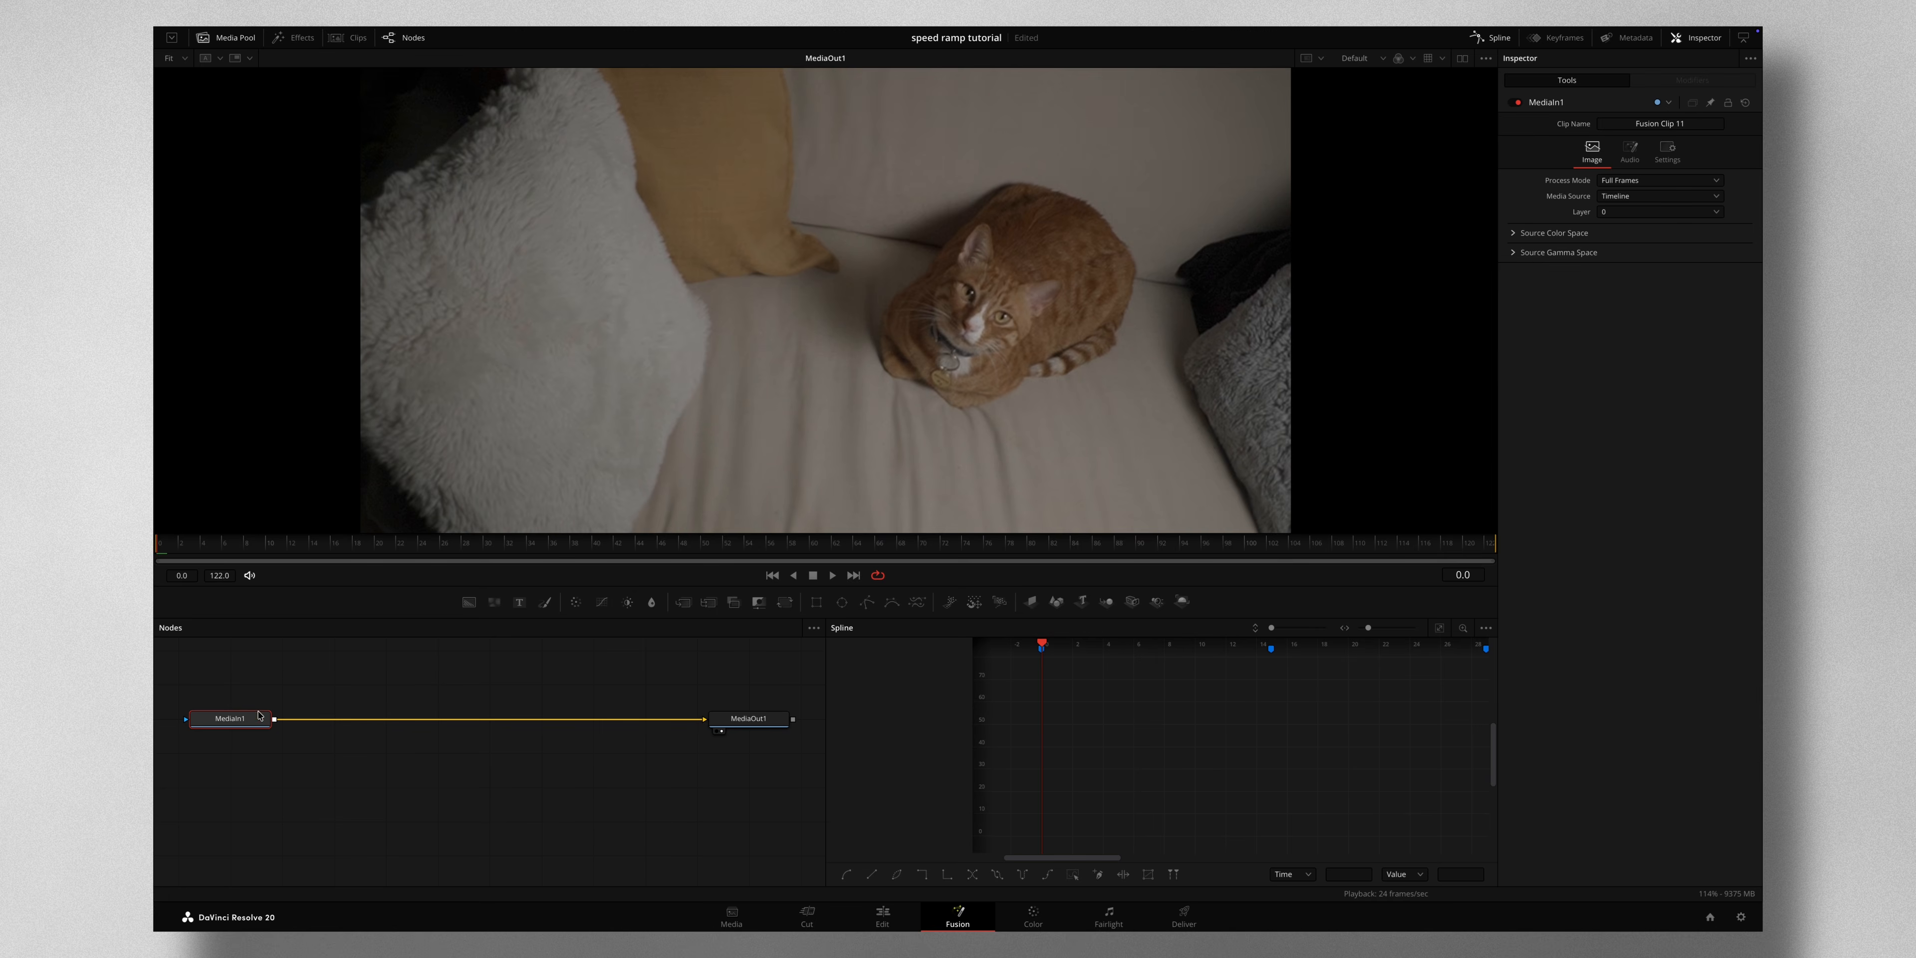
key("shift+space")
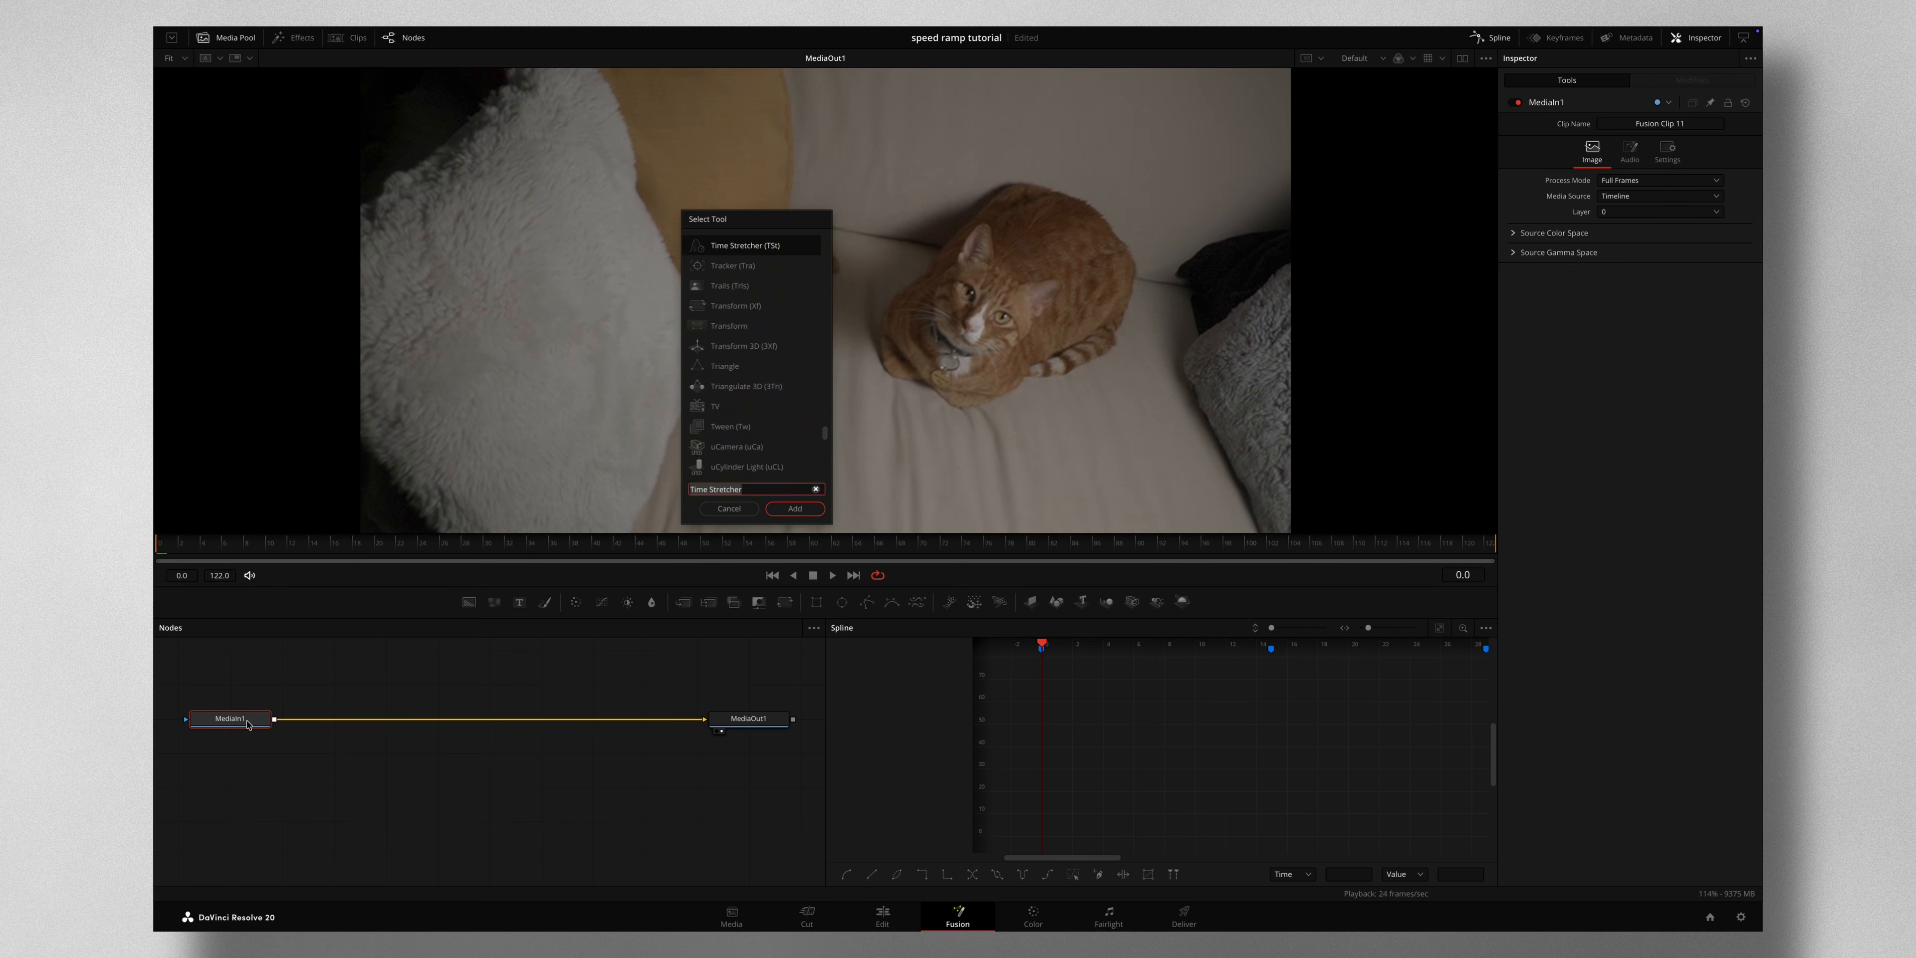
type("tim")
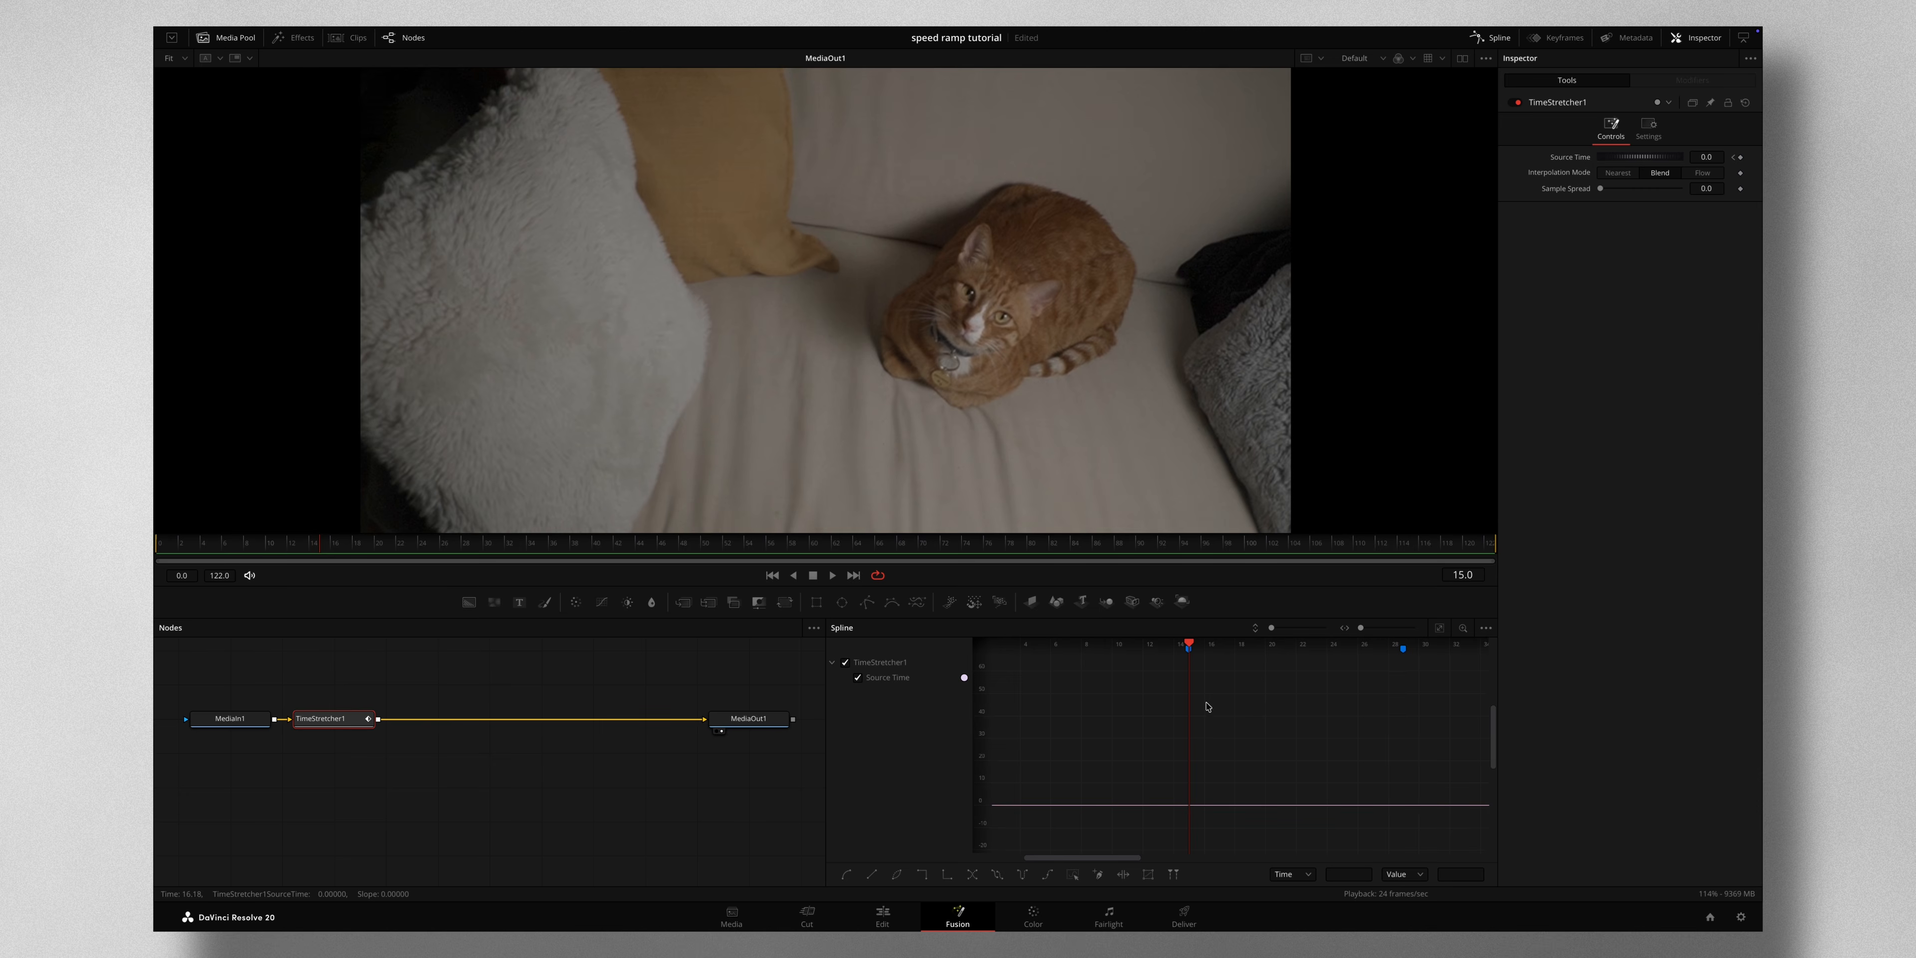
Keyframe the fifth clip's Source Time to 122 at frame 42.
scroll(1206, 708, "right", 2)
left_click_drag(1132, 646, 1351, 643)
left_click_drag(1129, 646, 1329, 644)
scroll(1320, 679, "right", 3)
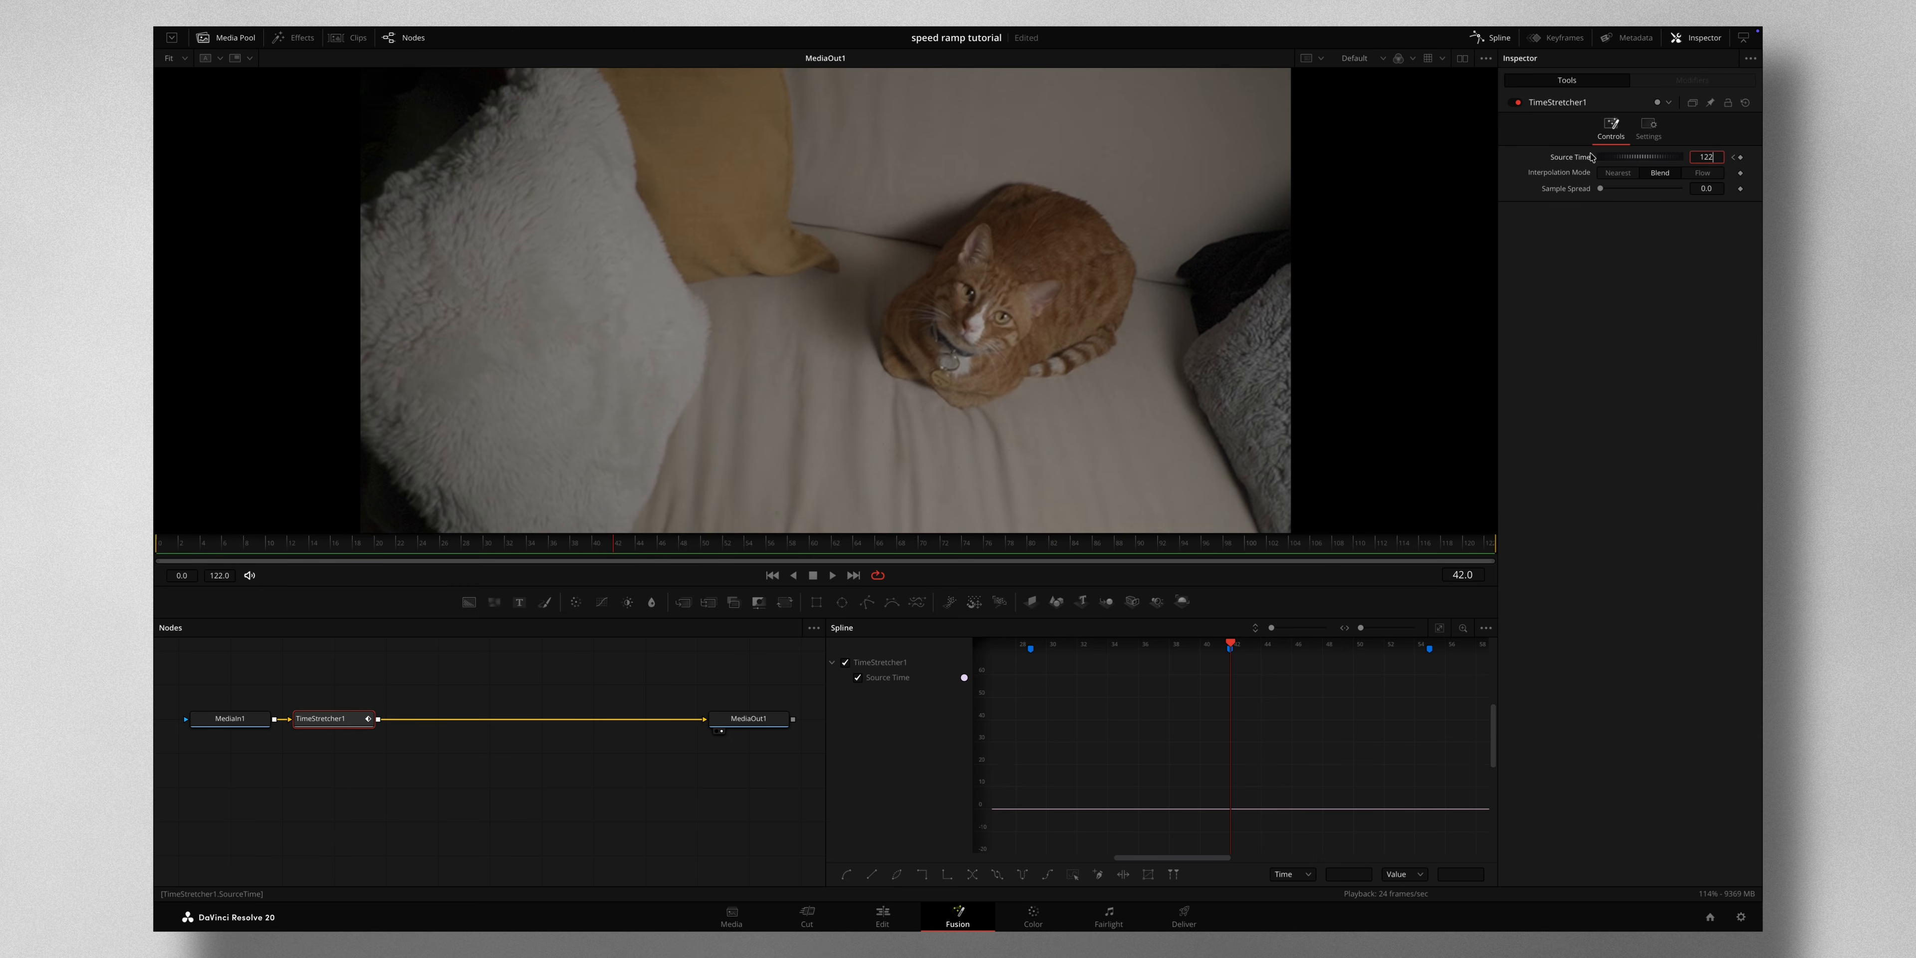
key("Return")
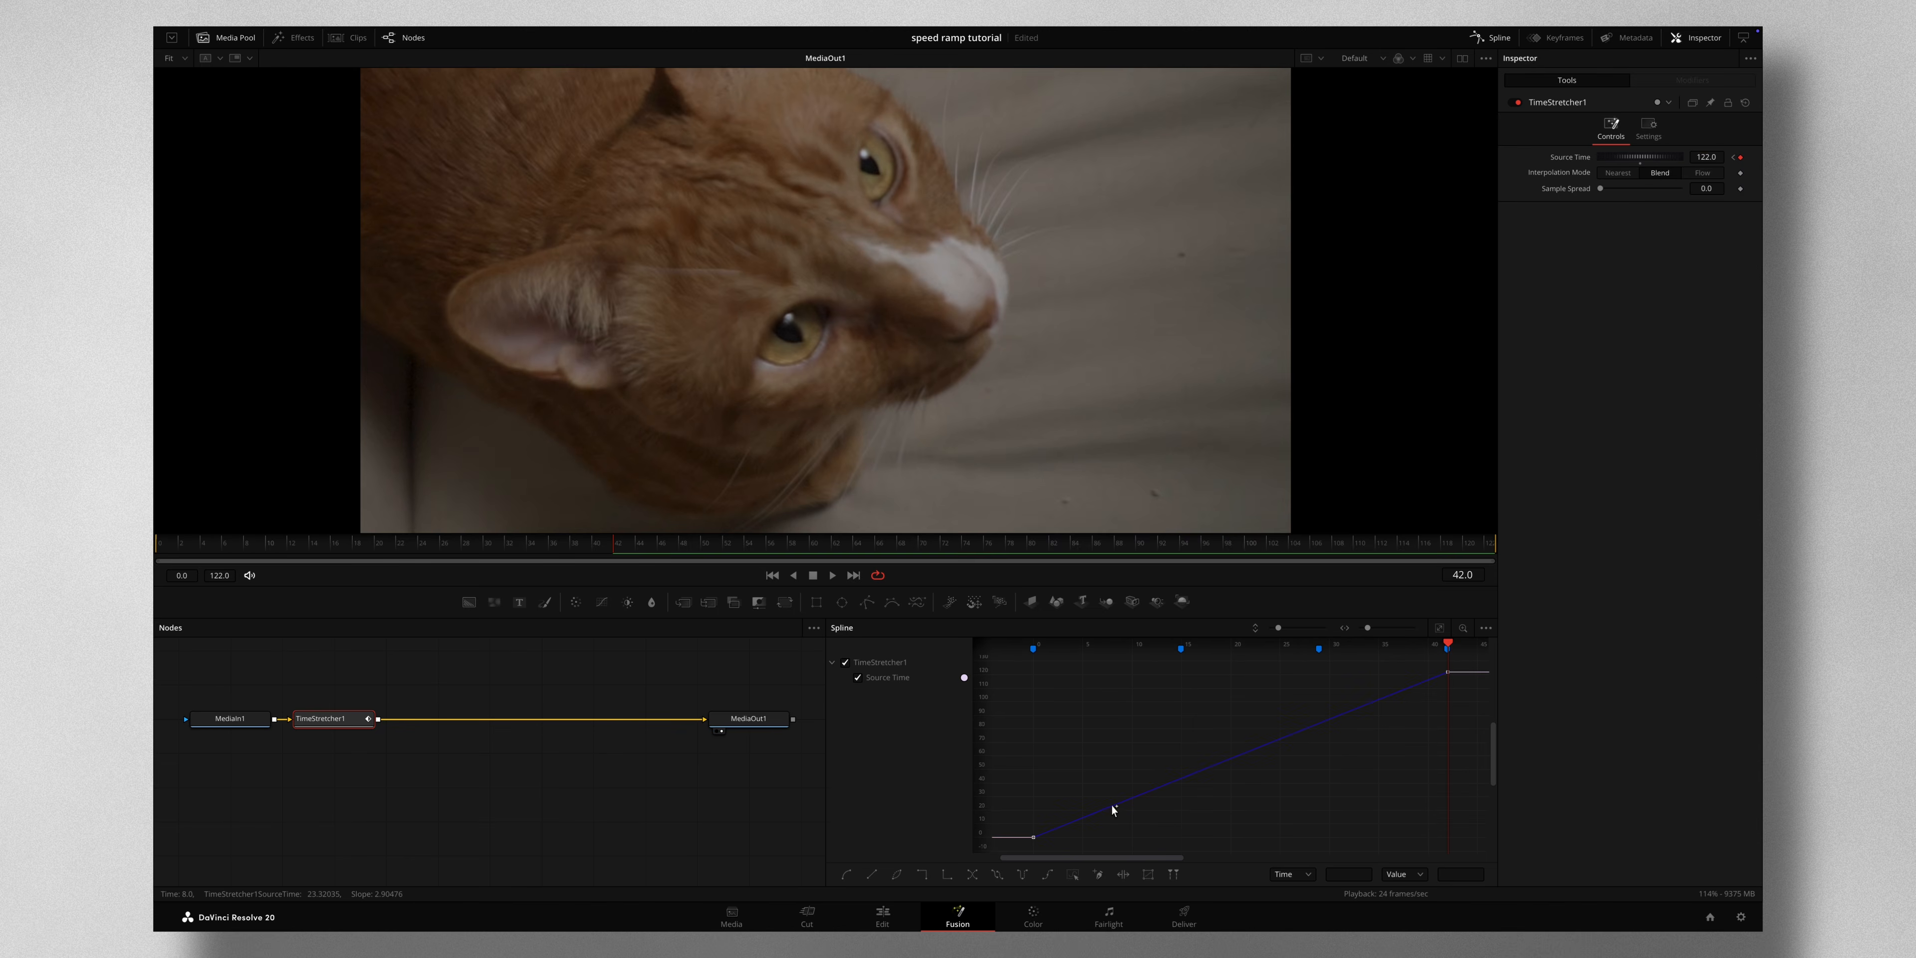
Add three intermediate keyframes along the Source Time curve and bend the keyframe handles, including the first one's, into a stepped fast-slow ramp.
left_click(1116, 803)
left_click(1194, 777)
left_click(1324, 723)
left_click_drag(1360, 705, 1311, 744)
left_click_drag(1087, 817, 1107, 824)
scroll(1022, 822, "down", 1)
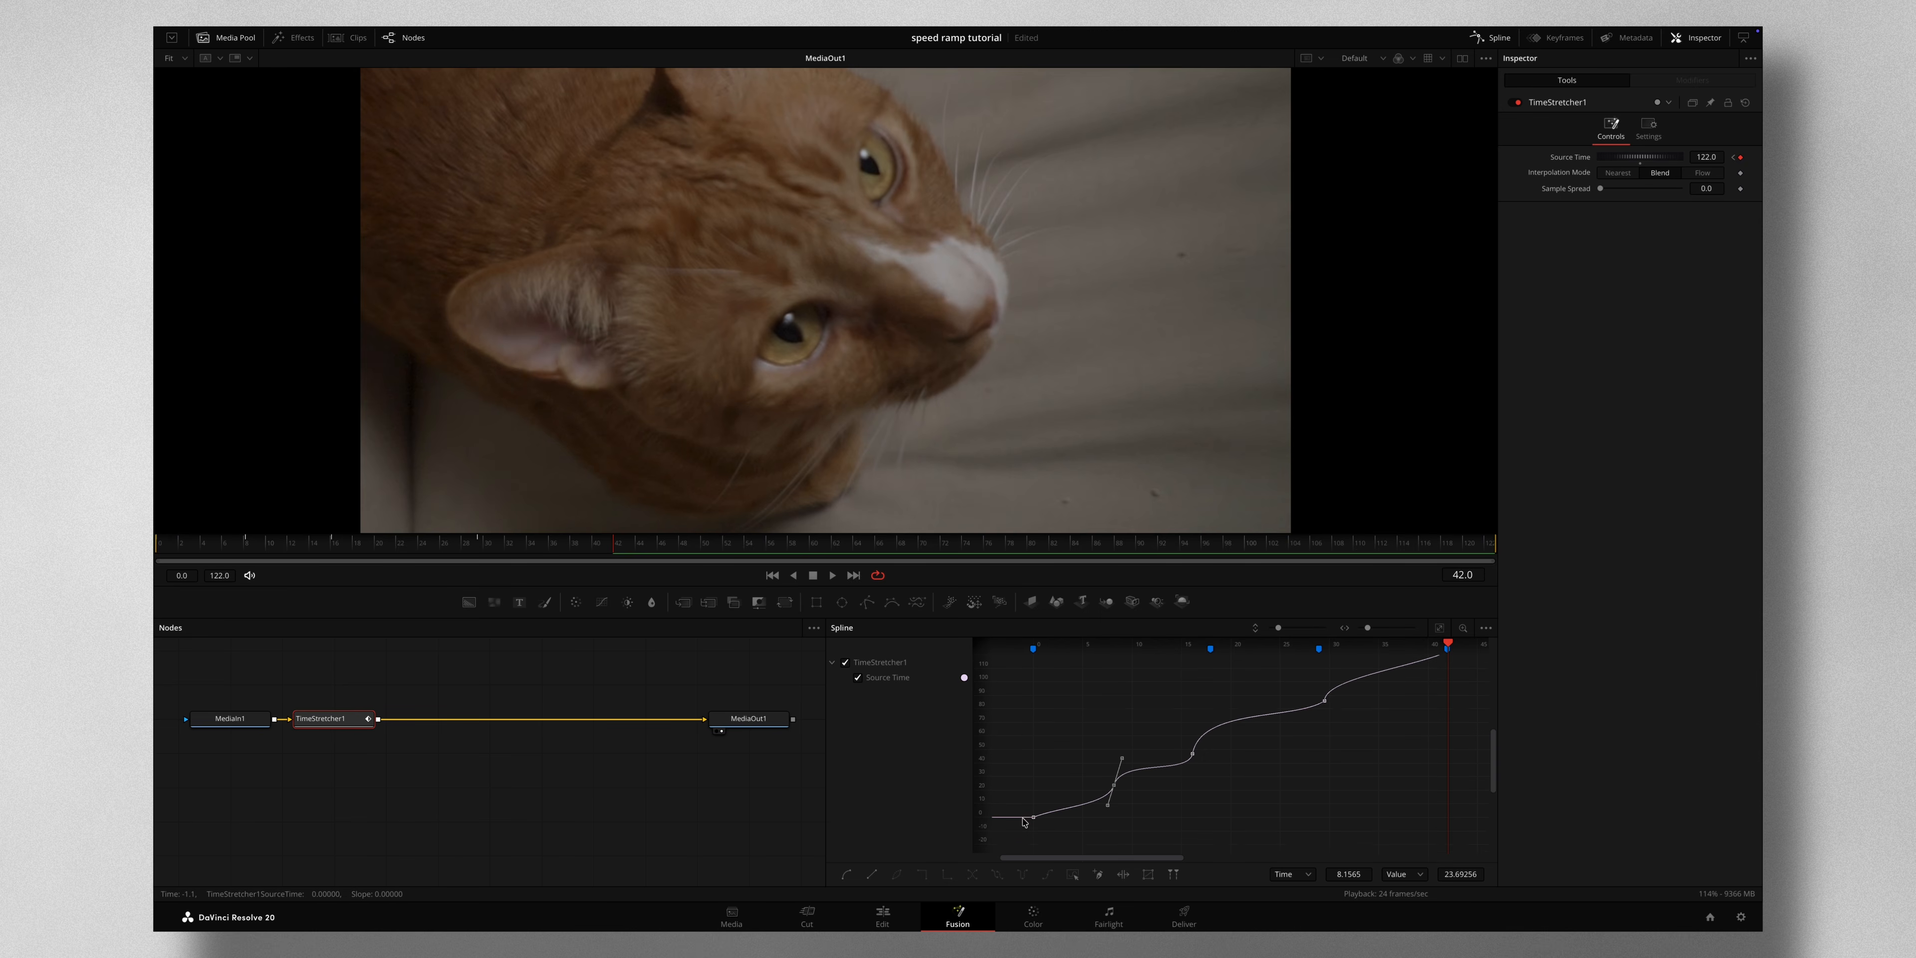
mouse_move(1026, 798)
left_mouse_down()
mouse_move(1050, 837)
mouse_move(1041, 798)
left_mouse_up()
Play back the fifth clip's stepped speed ramp from frame 0.
left_click_drag(1436, 644, 1040, 699)
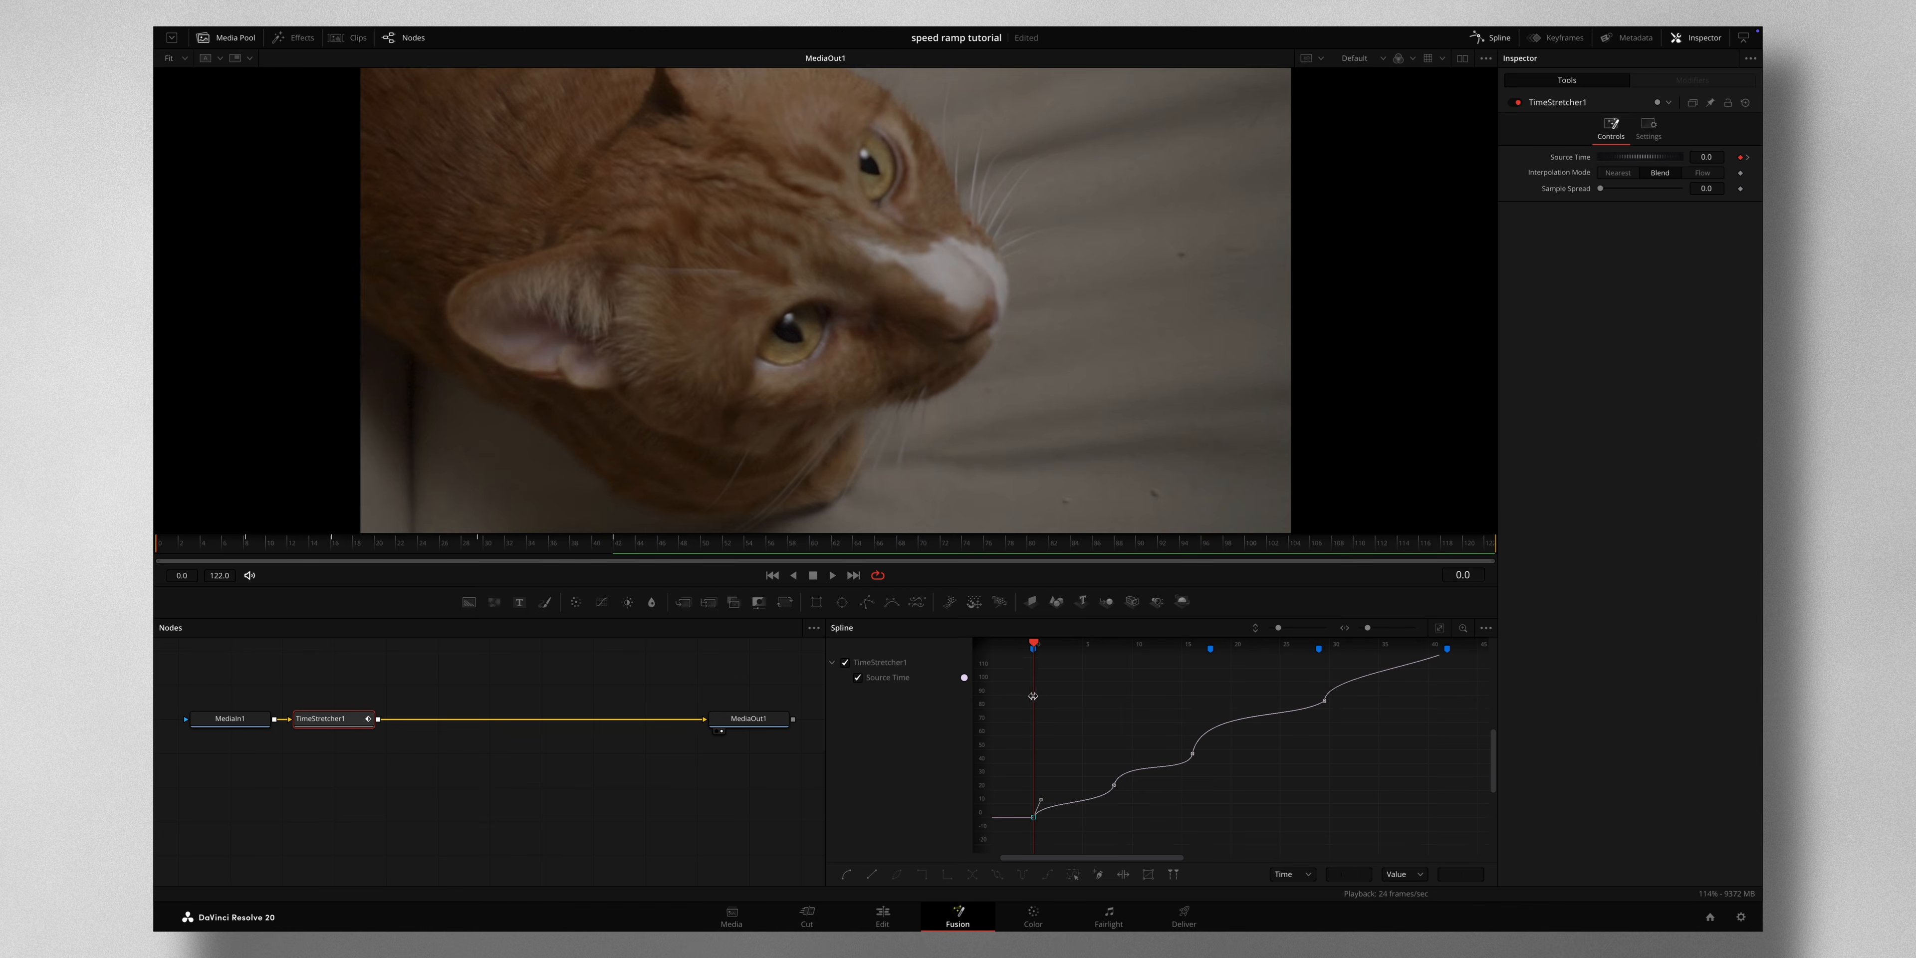
key("space")
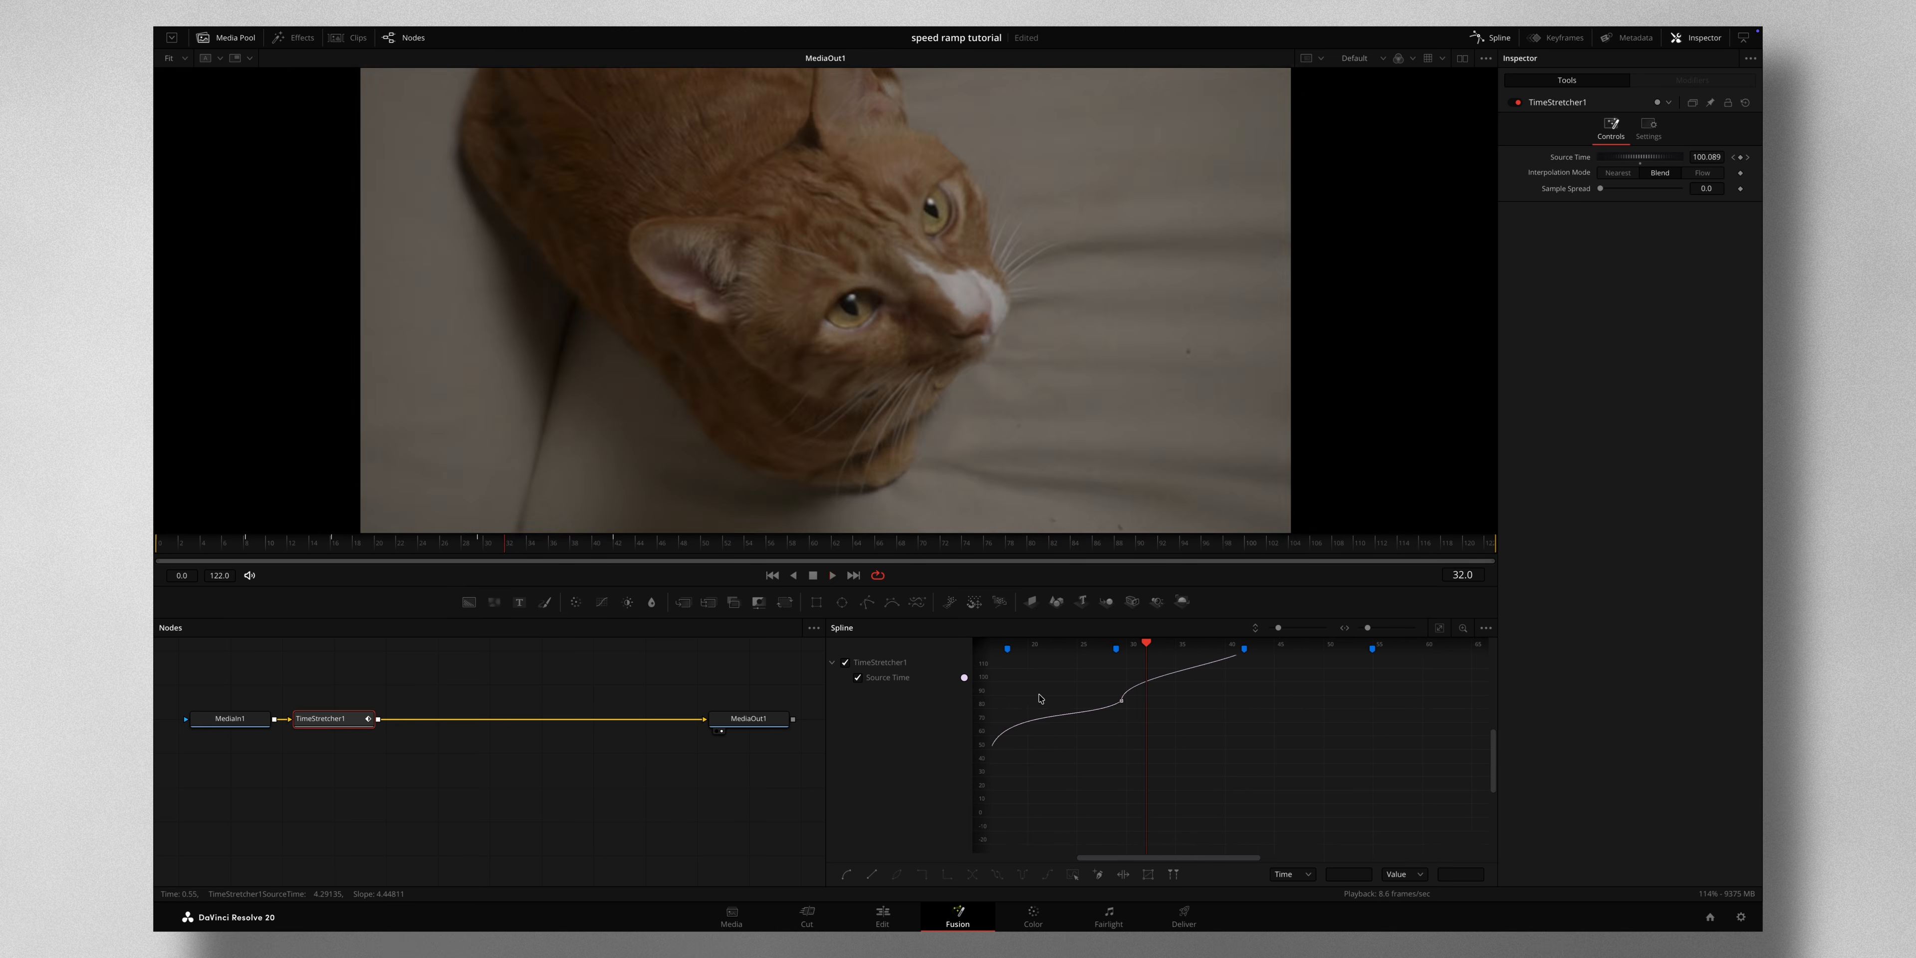
scroll(1180, 759, "left", 5)
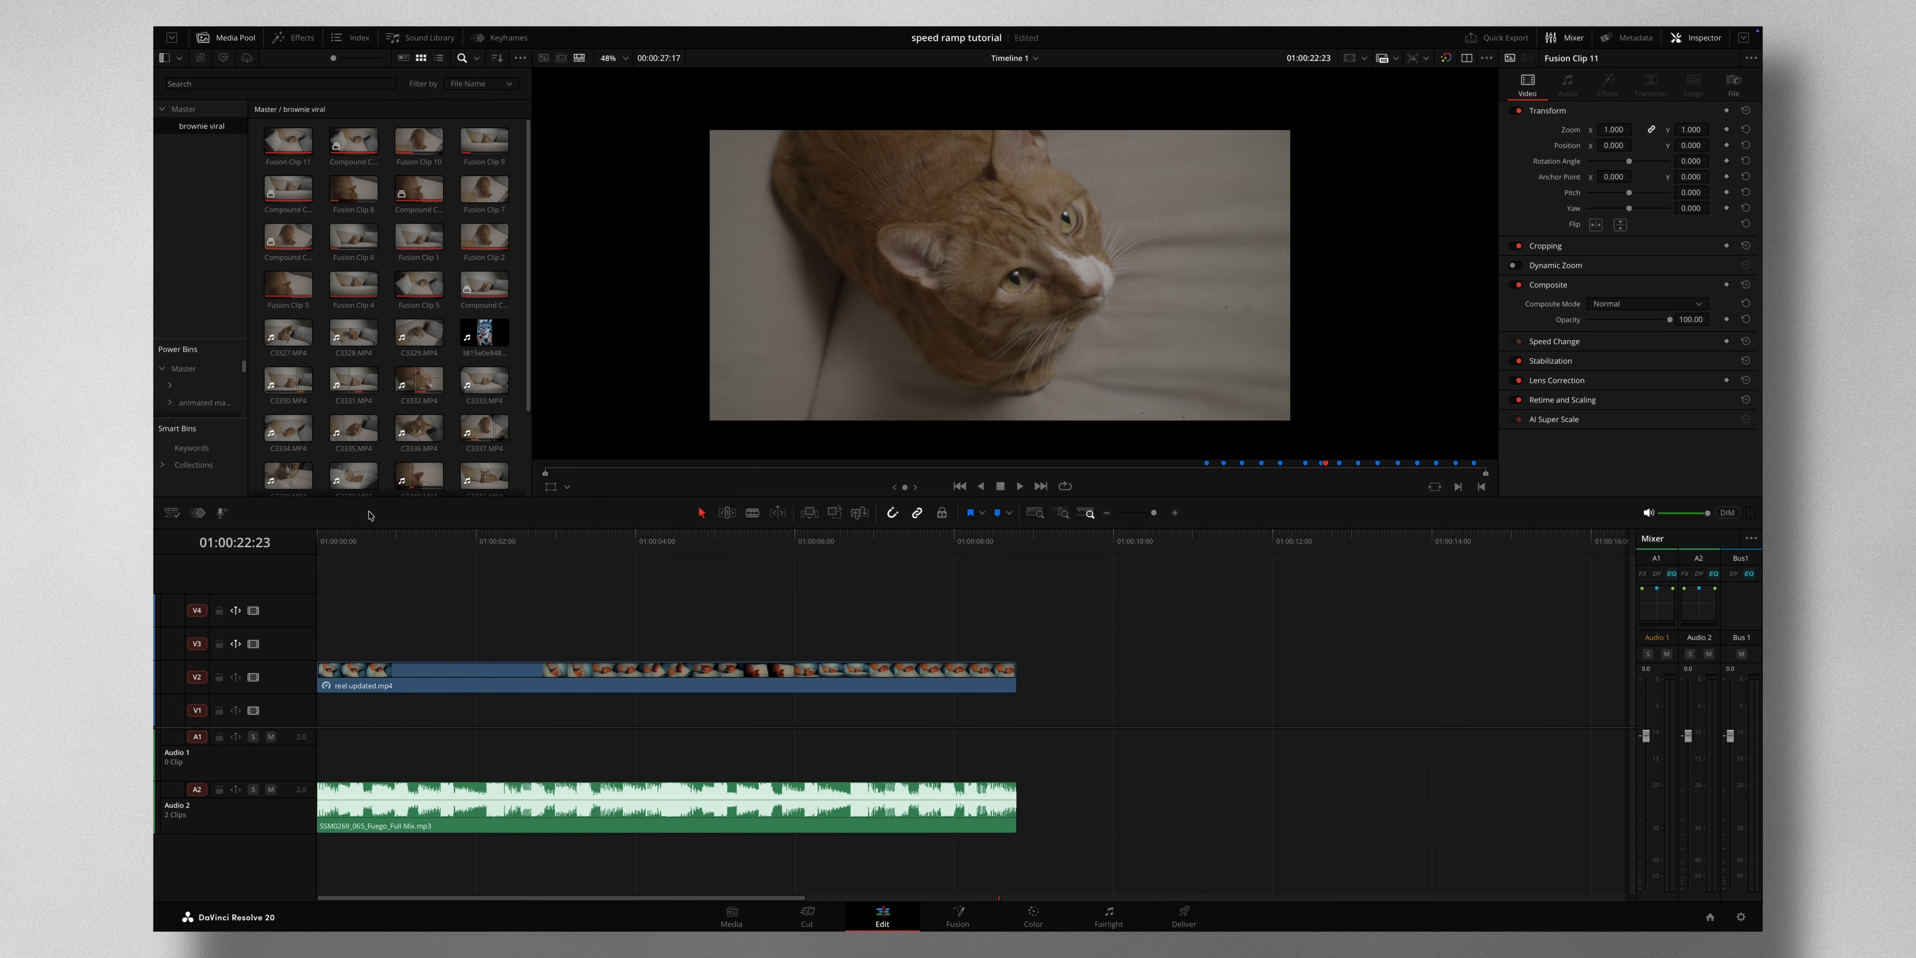
On the Edit page, play the finished reel from the start of the timeline at 01:00:00:00.
left_click(266, 549)
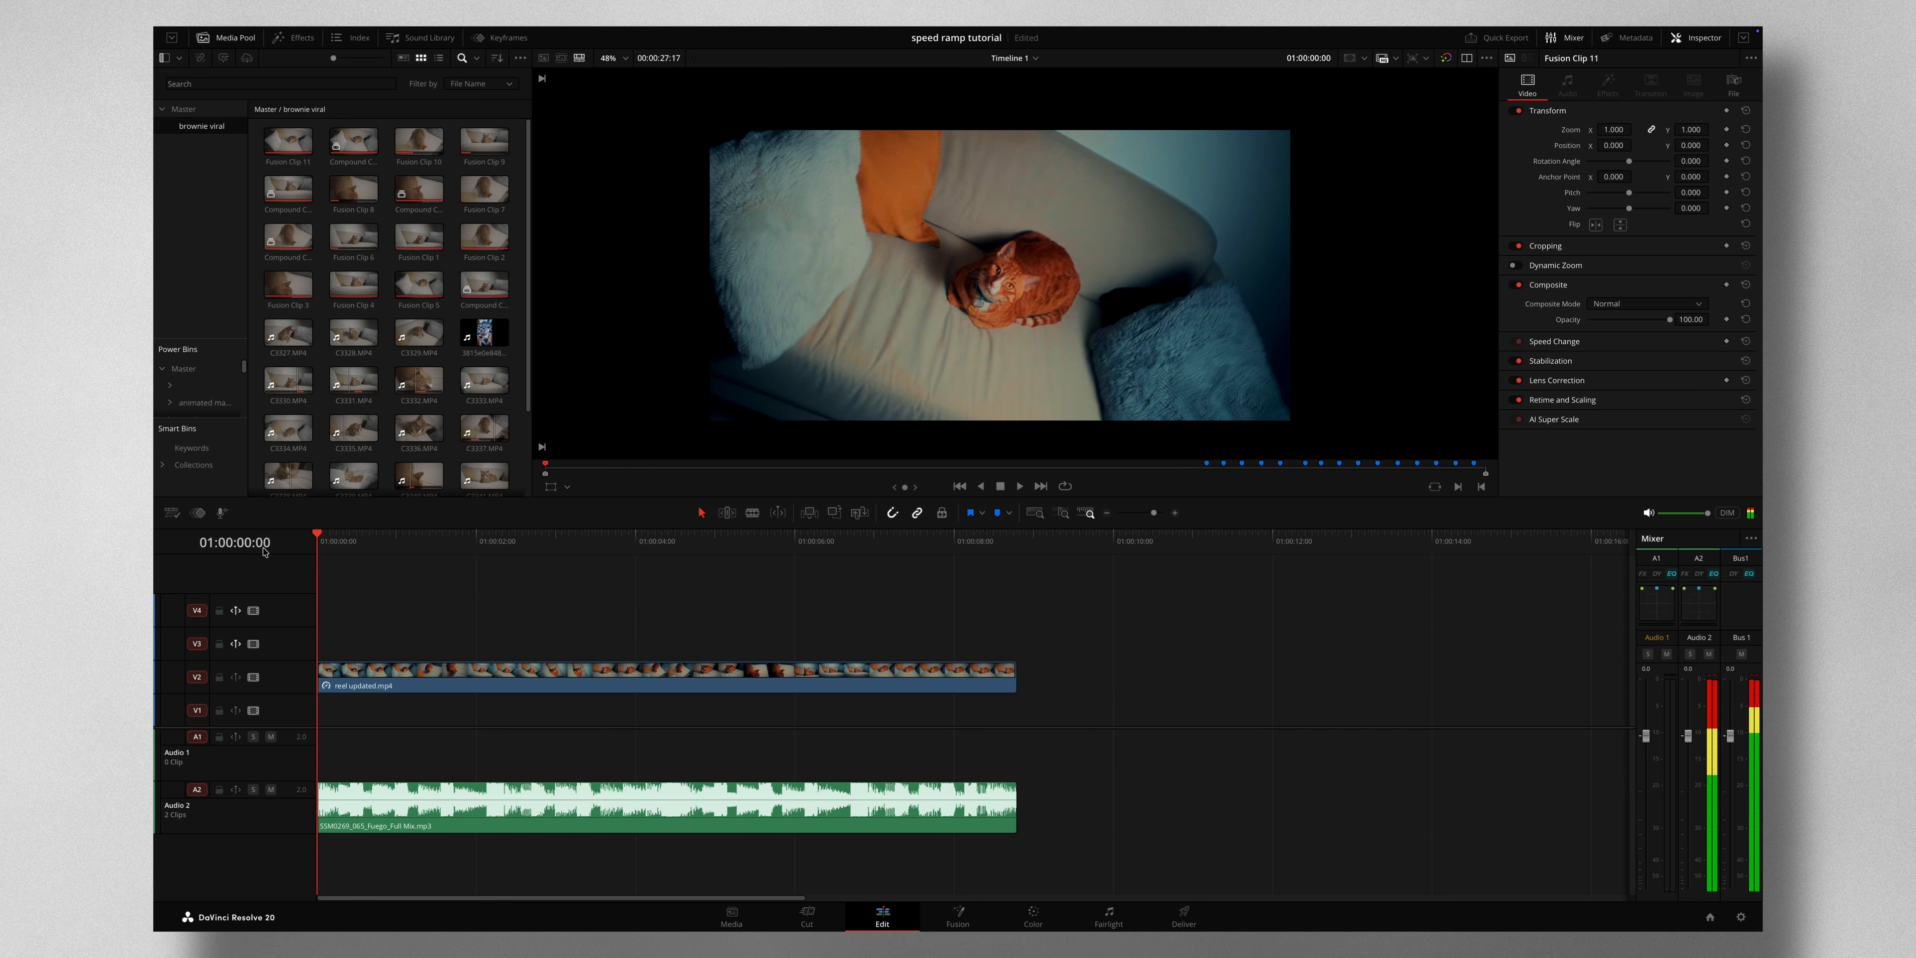